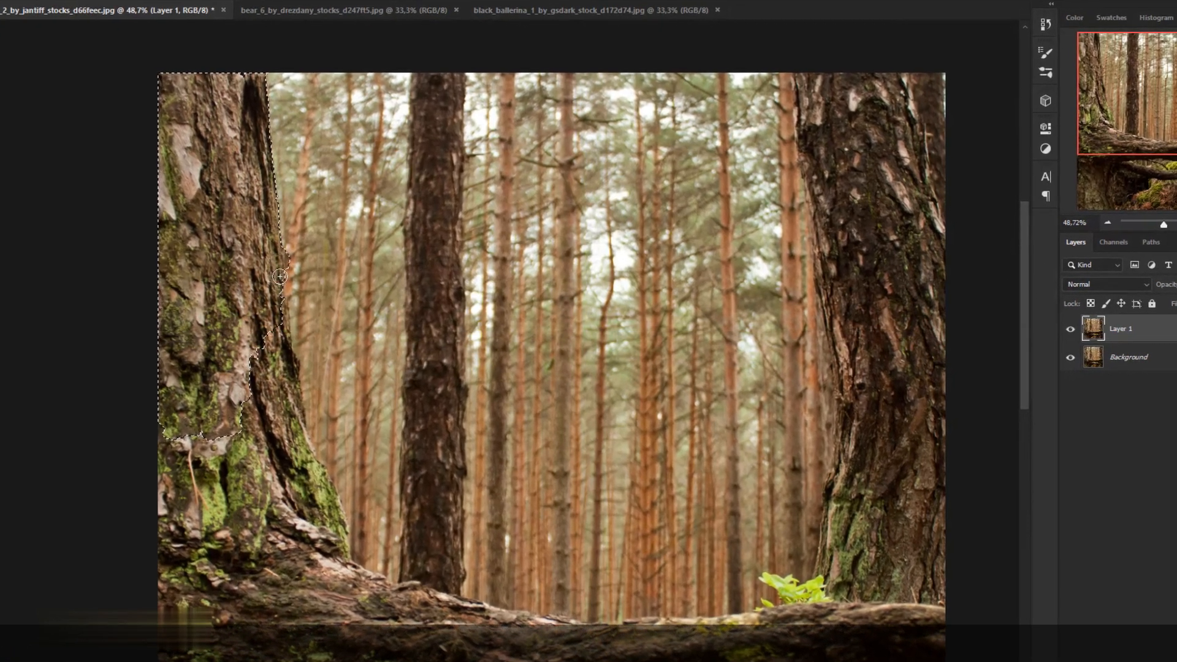
# Extend the Quick Selection down the foreground tree trunk to its mossy base and along the start of the horizontal log
pyautogui.moveTo(269, 317)
pyautogui.mouseDown()
pyautogui.moveTo(284, 502)
pyautogui.moveTo(296, 483)
pyautogui.moveTo(282, 443)
pyautogui.moveTo(309, 555)
pyautogui.moveTo(327, 523)
pyautogui.mouseUp()
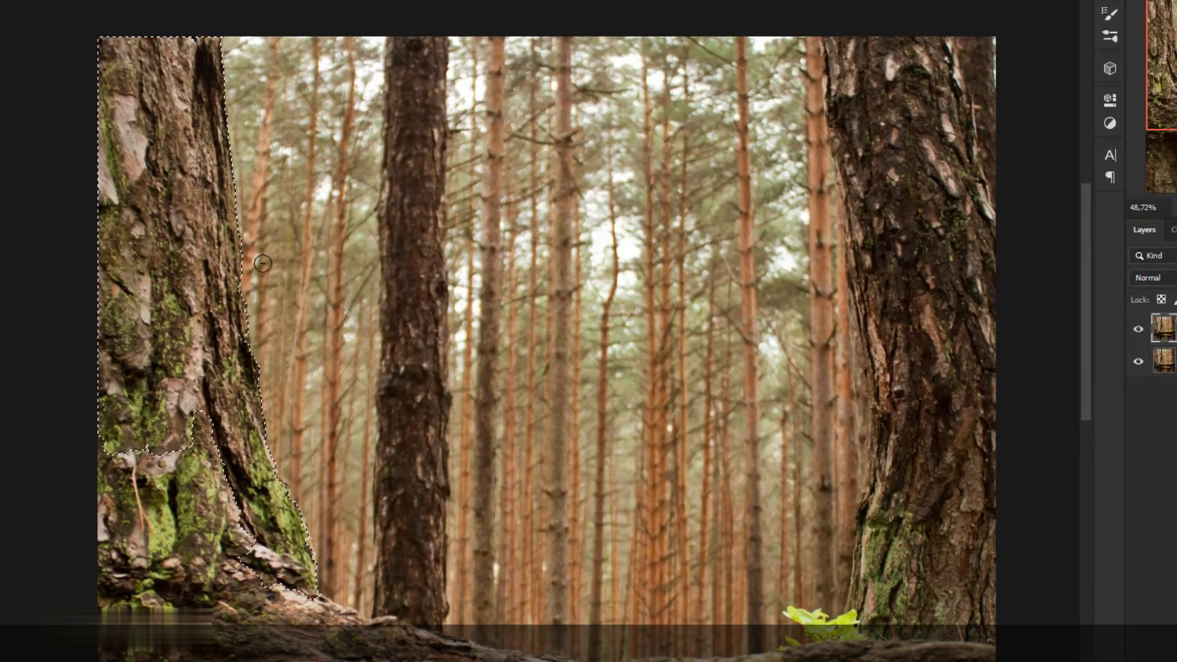
pyautogui.moveTo(153, 441); pyautogui.dragTo(184, 552)
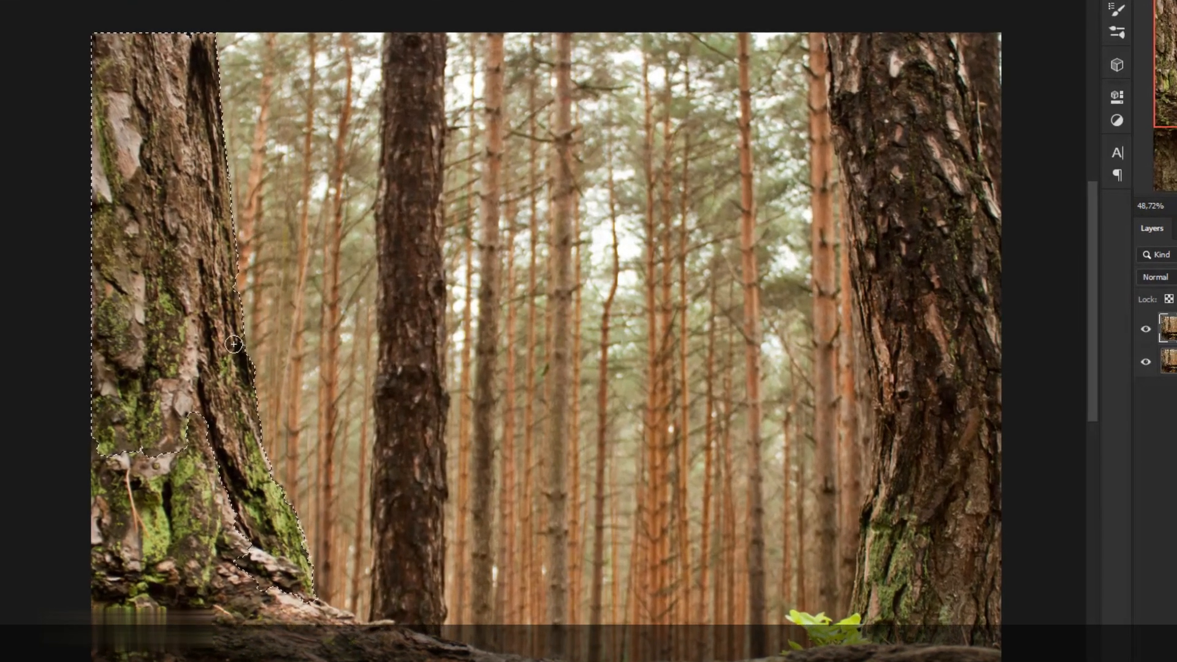
pyautogui.scroll(-2, 202, 528)
pyautogui.moveTo(184, 453); pyautogui.dragTo(202, 551)
pyautogui.scroll(-3, 202, 539)
pyautogui.moveTo(294, 393); pyautogui.dragTo(545, 401)
pyautogui.scroll(3, 369, 301)
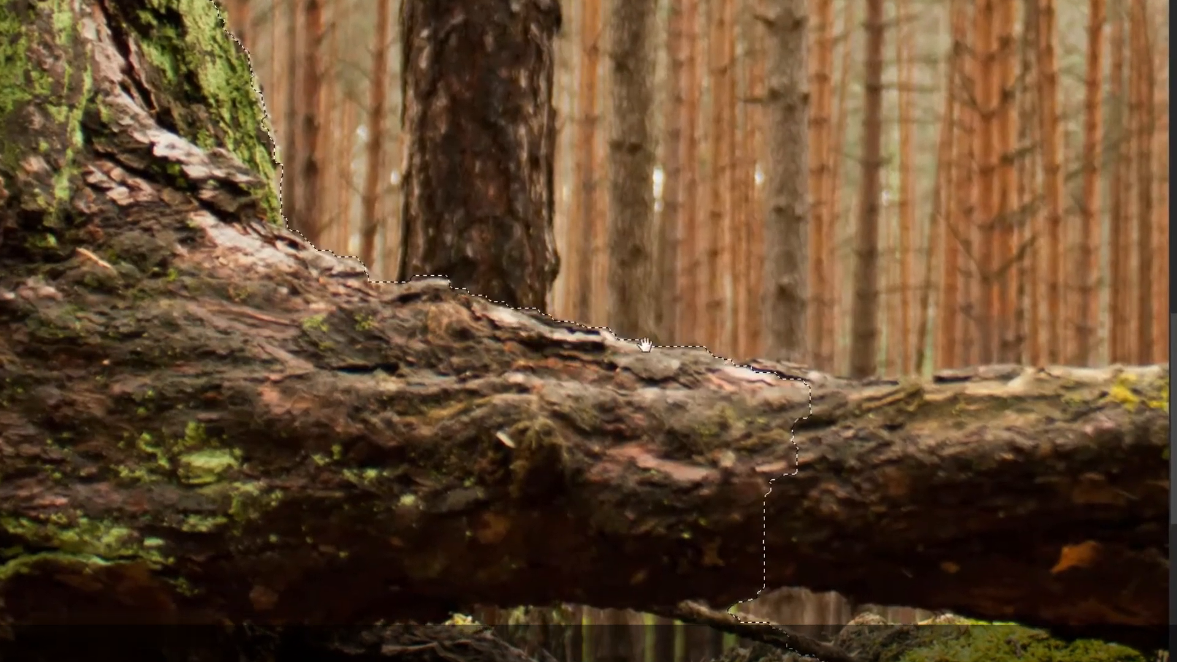
# Add the rest of the horizontal log up to the image's right edge and the roots and ground below it to the selection
pyautogui.moveTo(646, 345); pyautogui.dragTo(256, 339)
pyautogui.moveTo(339, 372); pyautogui.dragTo(388, 385)
pyautogui.moveTo(503, 397); pyautogui.dragTo(877, 390)
pyautogui.moveTo(938, 415)
pyautogui.mouseDown()
pyautogui.moveTo(881, 388)
pyautogui.moveTo(526, 410)
pyautogui.moveTo(882, 460)
pyautogui.moveTo(526, 351)
pyautogui.moveTo(652, 355)
pyautogui.mouseUp()
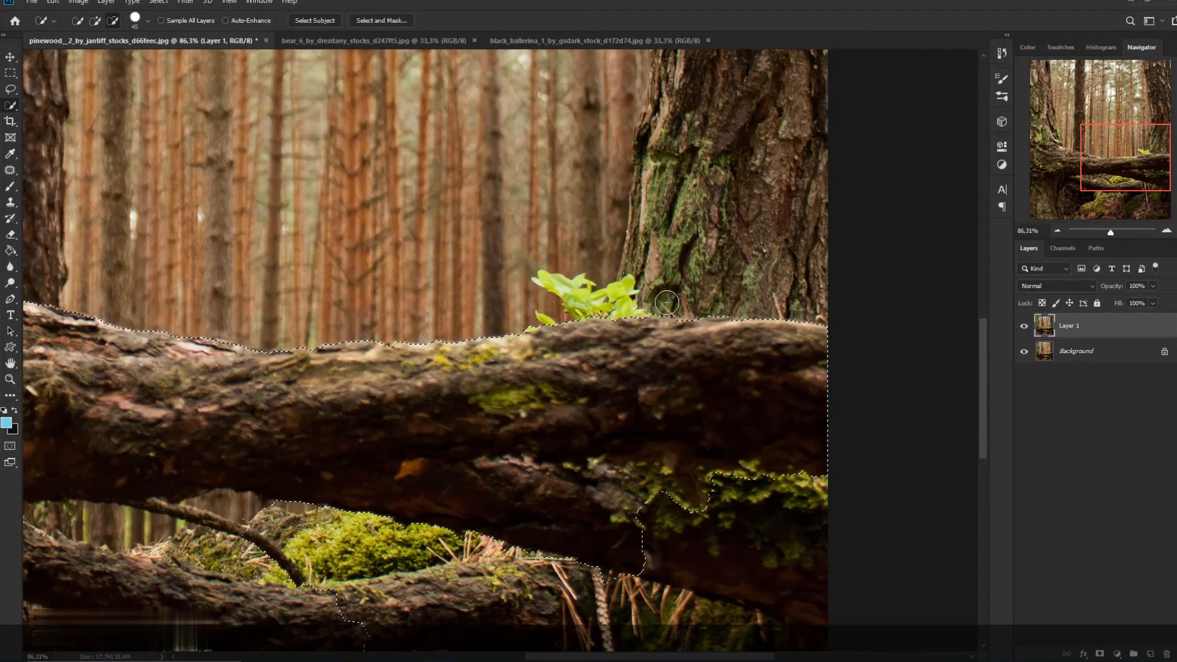
pyautogui.scroll(-3, 791, 543)
pyautogui.scroll(-5, 490, 350)
pyautogui.moveTo(650, 522); pyautogui.dragTo(466, 540)
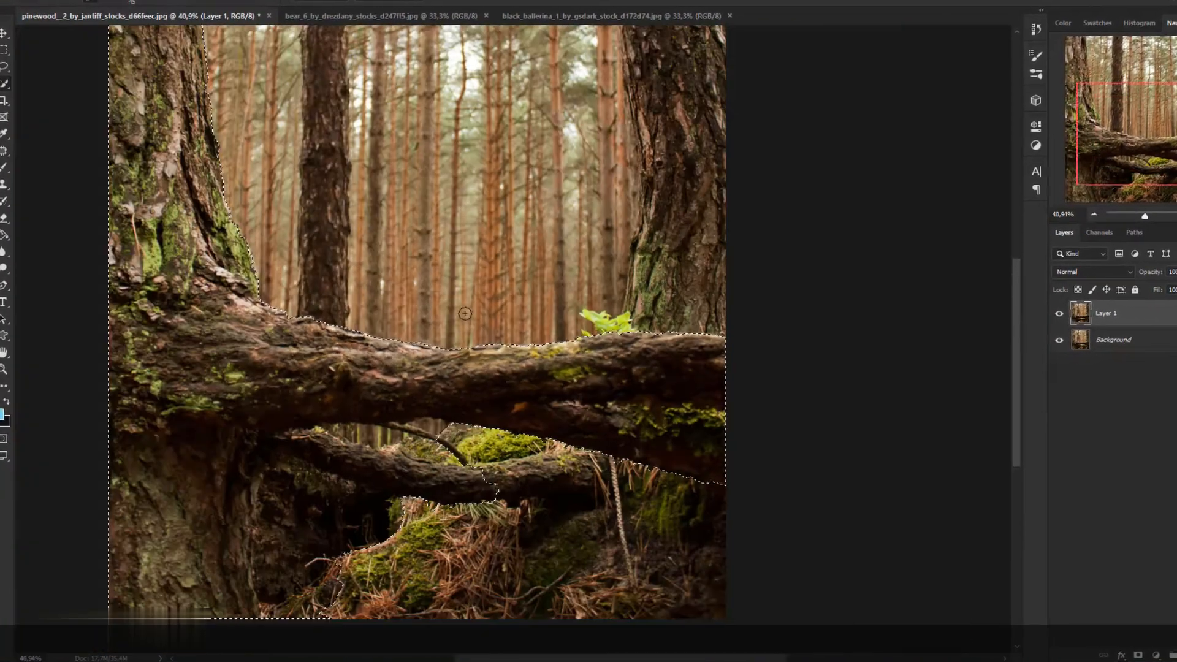
# Subtract the background gap between the log and the lower branch from the selection with the Lasso tool, keeping the thin twig
pyautogui.scroll(7, 448, 509)
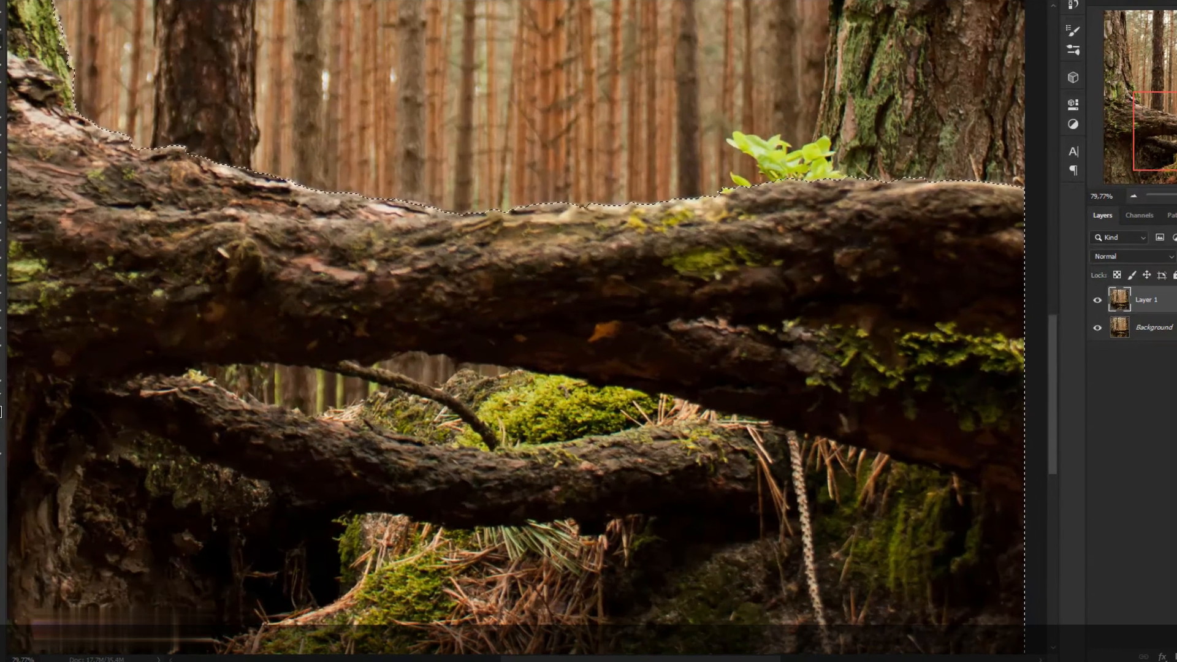
pyautogui.scroll(2, 321, 380)
pyautogui.moveTo(174, 375)
pyautogui.mouseDown()
pyautogui.moveTo(349, 360)
pyautogui.moveTo(465, 394)
pyautogui.moveTo(549, 449)
pyautogui.moveTo(245, 385)
pyautogui.moveTo(158, 348)
pyautogui.mouseUp()
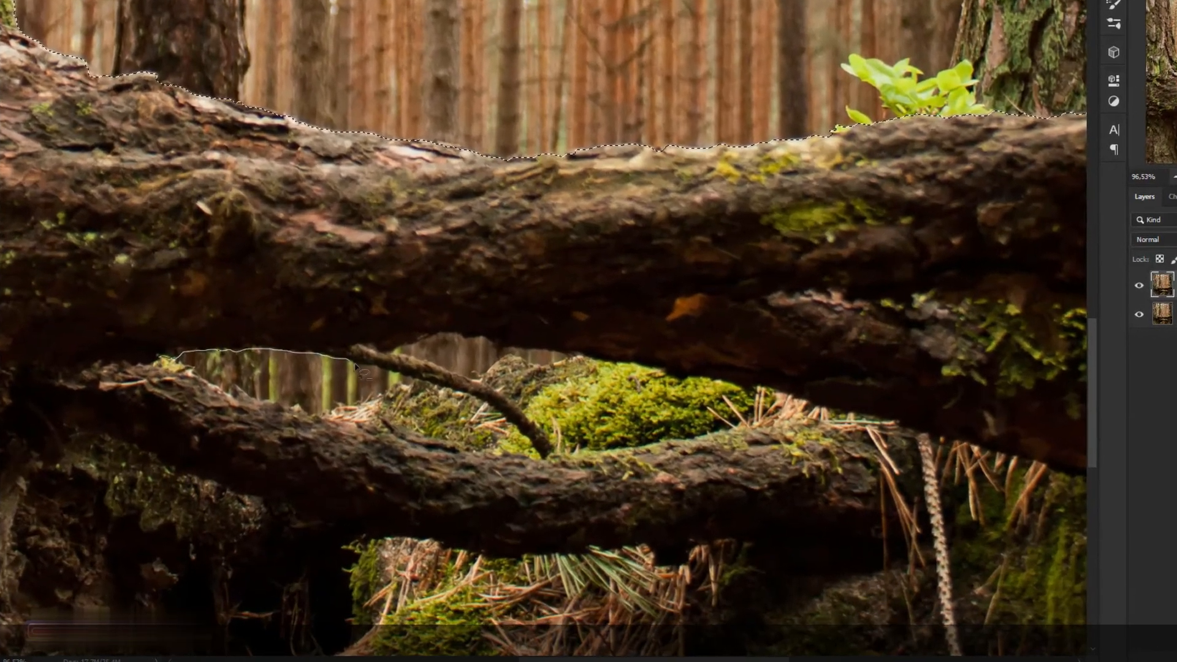
pyautogui.moveTo(405, 330)
pyautogui.mouseDown()
pyautogui.moveTo(527, 318)
pyautogui.moveTo(931, 403)
pyautogui.moveTo(834, 395)
pyautogui.moveTo(705, 417)
pyautogui.moveTo(579, 417)
pyautogui.moveTo(430, 293)
pyautogui.mouseUp()
pyautogui.scroll(-8, 491, 274)
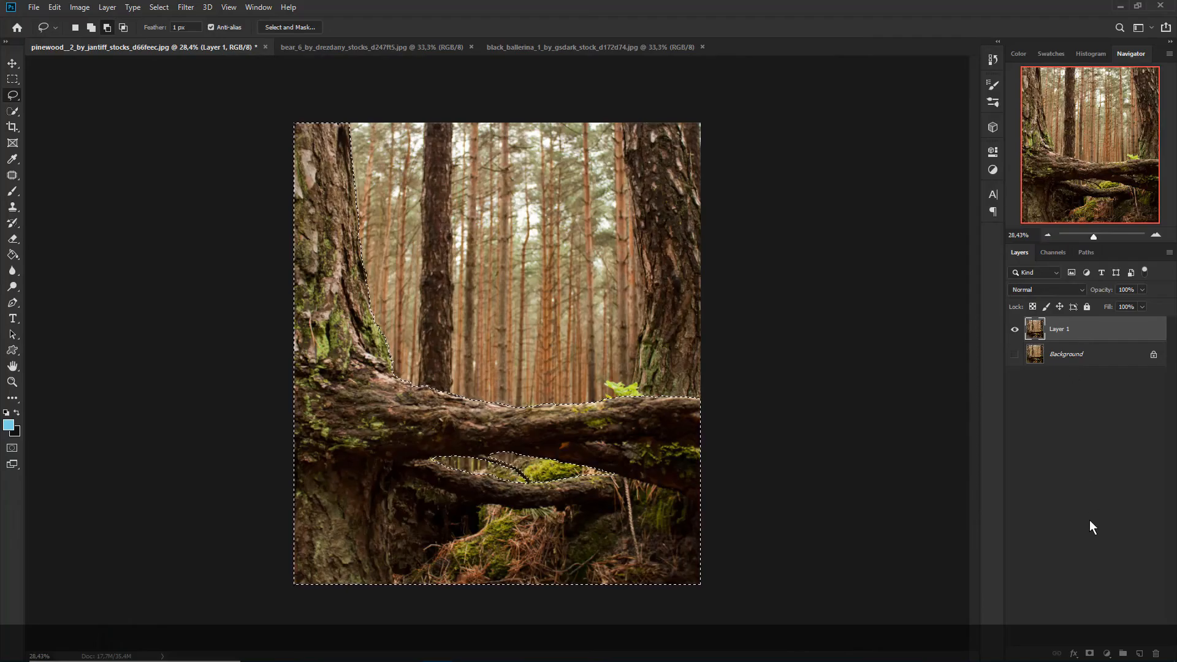
# Mask Layer 1 with the current selection and check the cutout edges along the log
pyautogui.click(1090, 654)
pyautogui.scroll(4, 571, 411)
pyautogui.scroll(2, 573, 413)
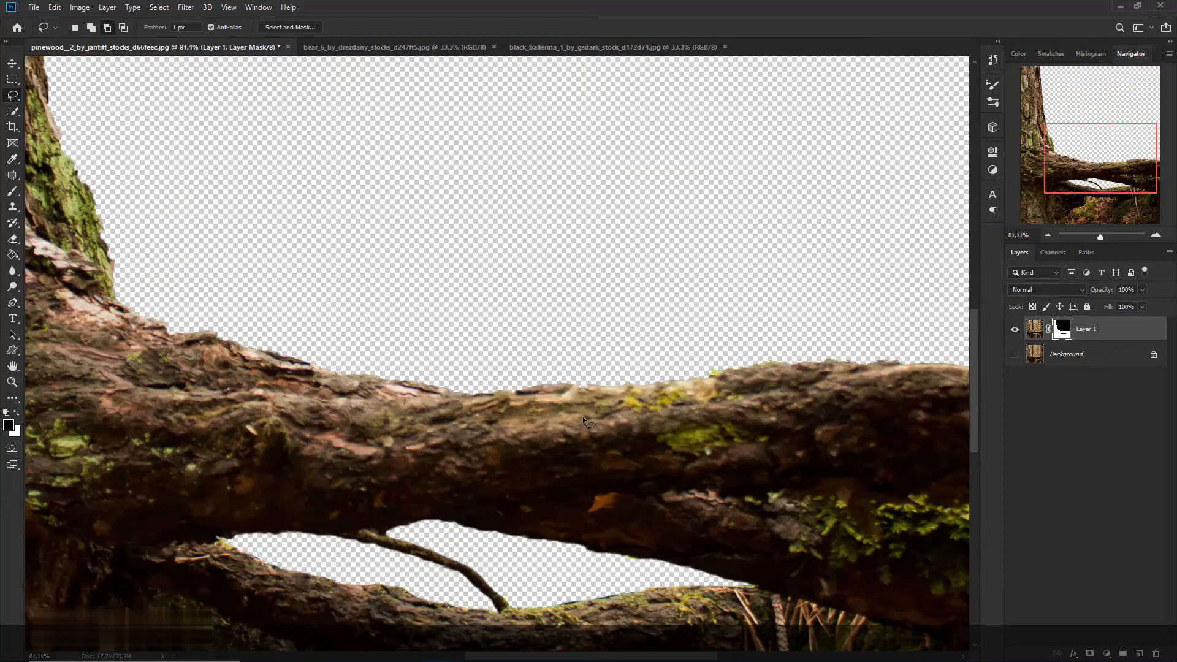
pyautogui.scroll(-5, 572, 385)
pyautogui.scroll(-1, 559, 372)
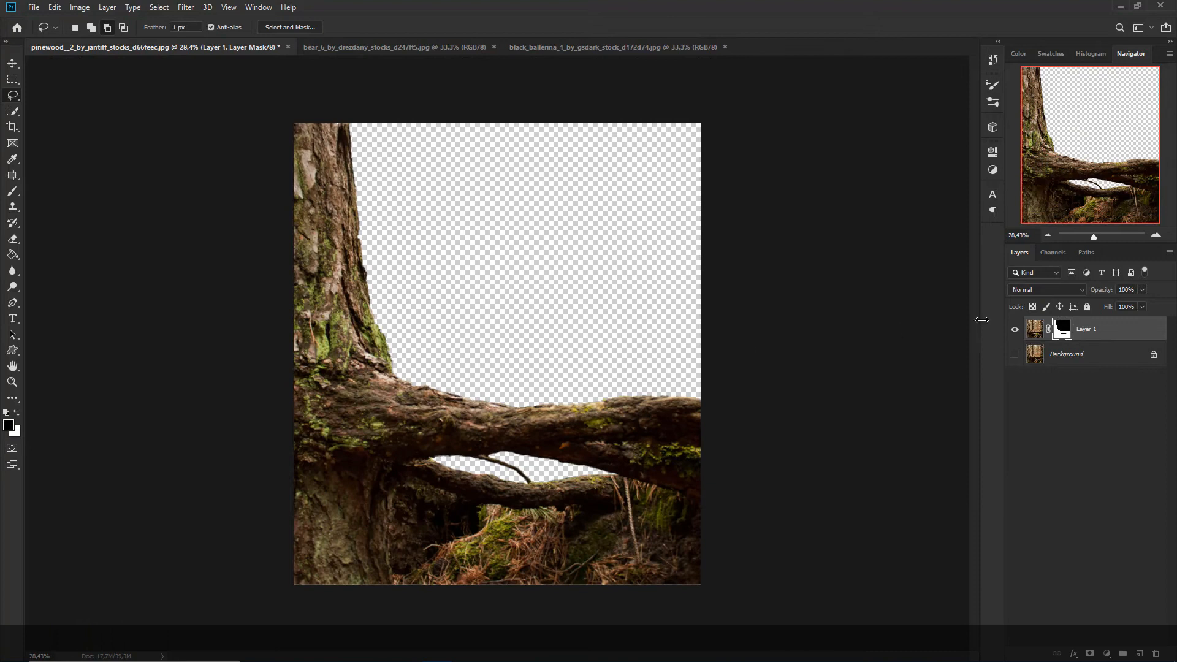
# Add a neutral grey Solid Color fill layer directly above the Background layer
pyautogui.click(1108, 354)
pyautogui.scroll(1, 552, 334)
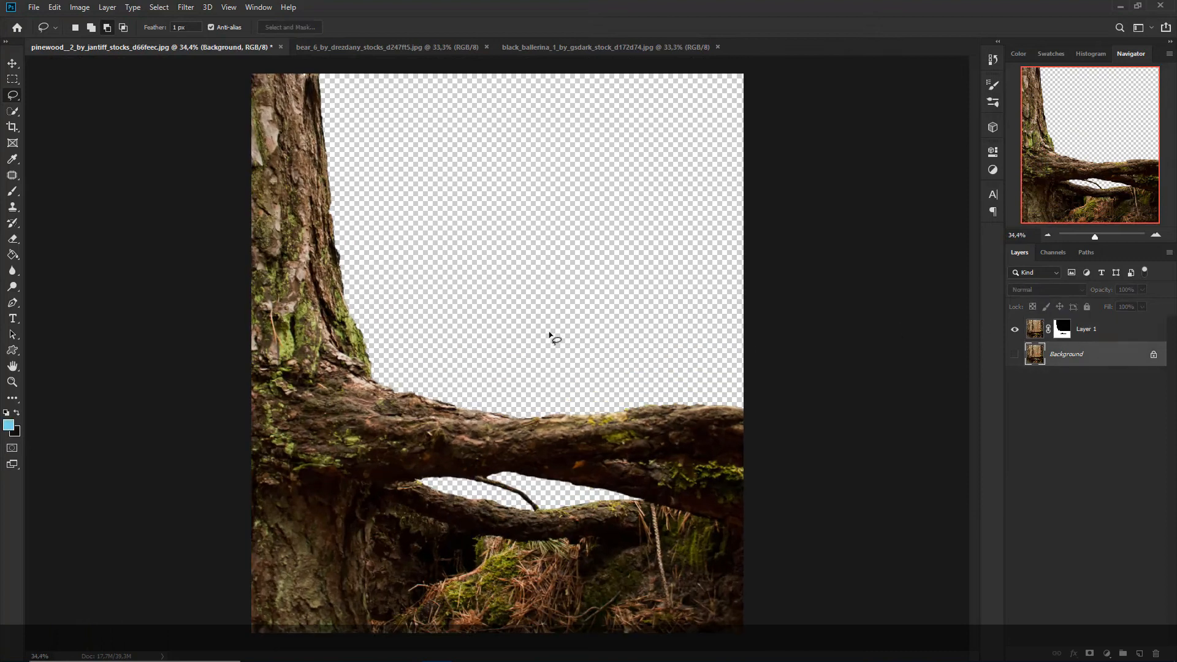
pyautogui.click(1110, 653)
pyautogui.click(1114, 433)
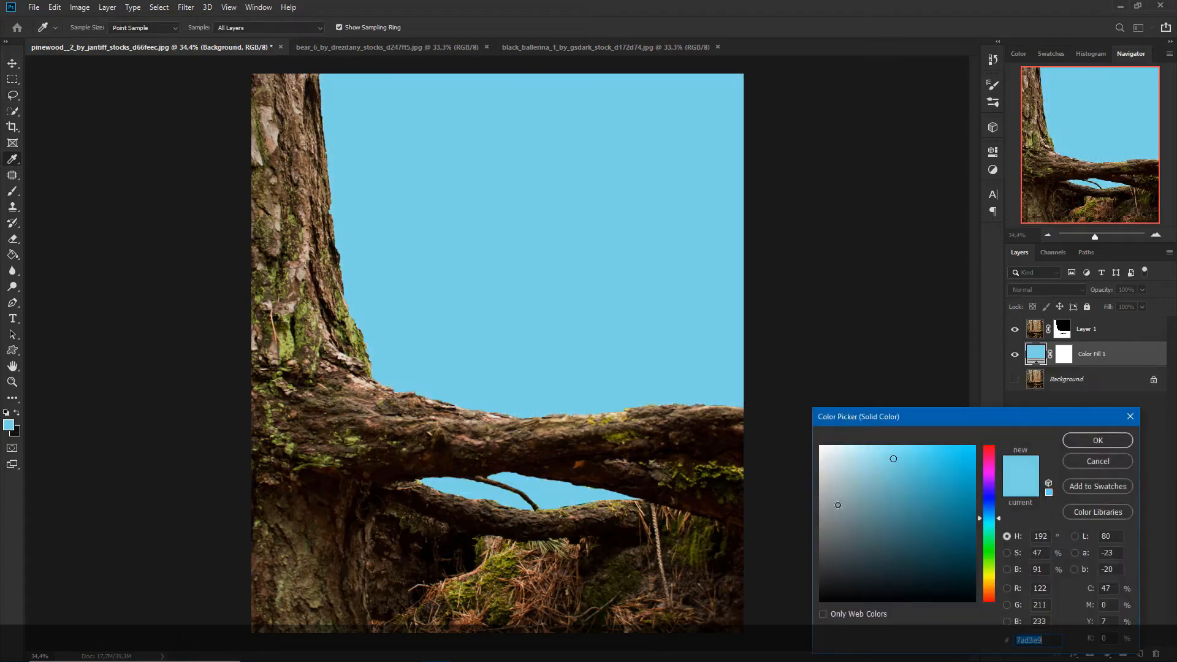
pyautogui.moveTo(880, 482); pyautogui.dragTo(820, 515)
pyautogui.click(1096, 440)
pyautogui.press('l')
pyautogui.scroll(-1, 478, 292)
# Rename the masked Layer 1 as tree
pyautogui.click(1111, 337)
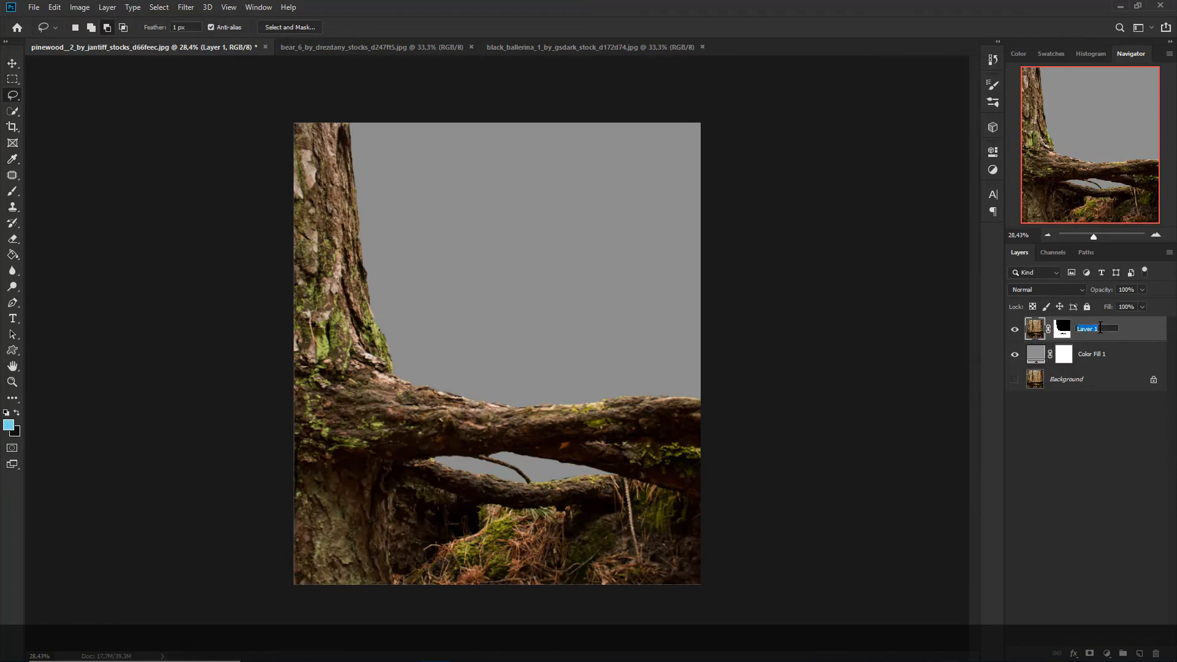
pyautogui.write('tree')
pyautogui.press('Return')
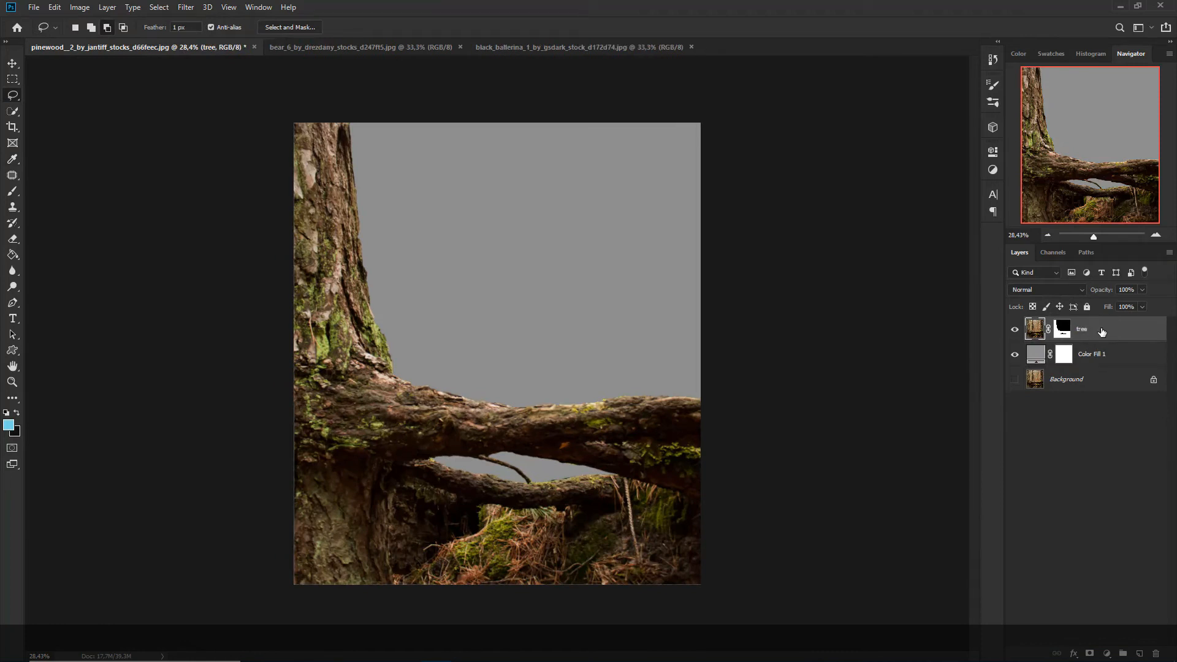
# Add a Curves adjustment clipped to the tree layer and darken it by lowering the white point's output to 102
pyautogui.click(1110, 654)
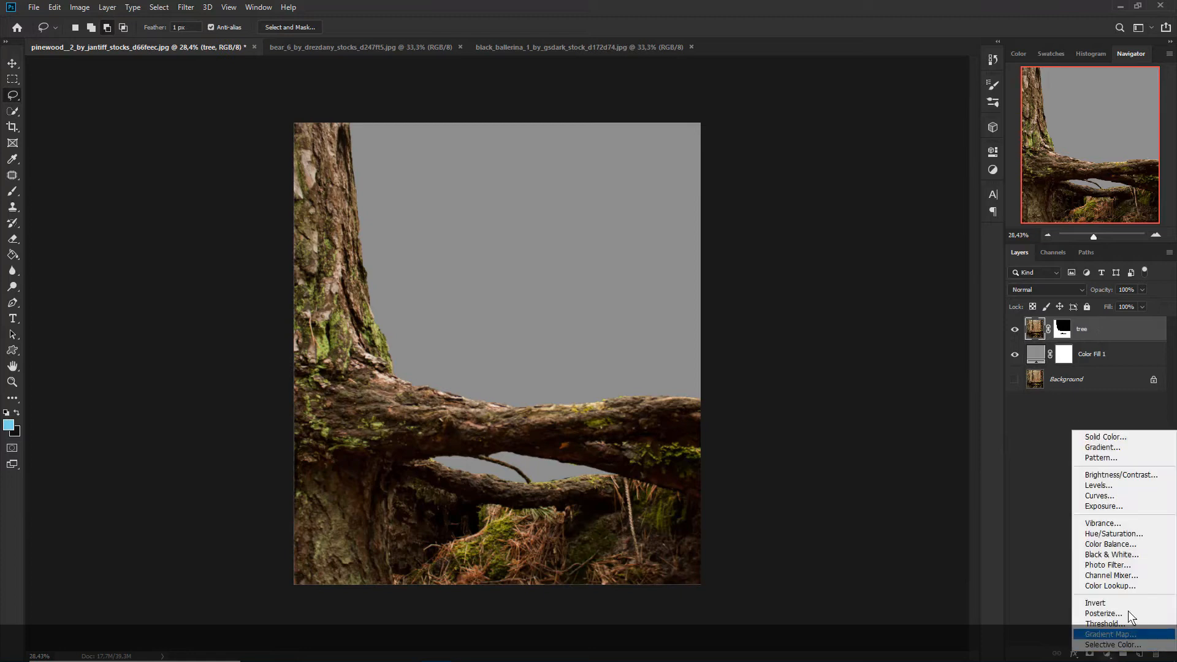
pyautogui.click(1156, 497)
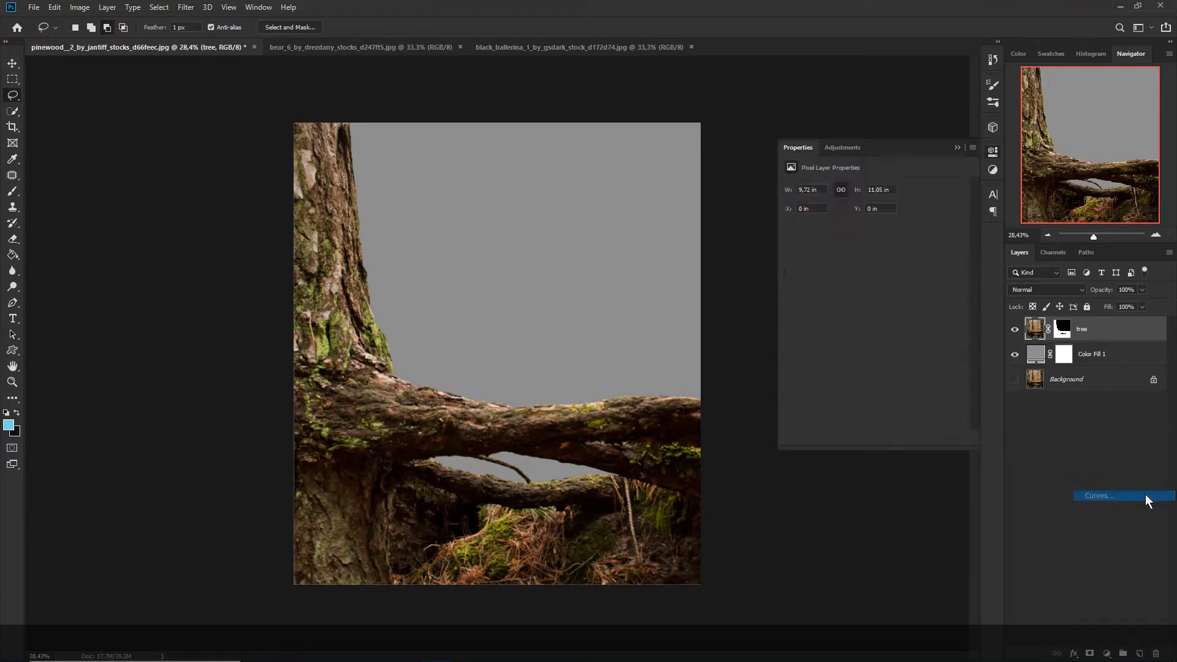
pyautogui.click(883, 440)
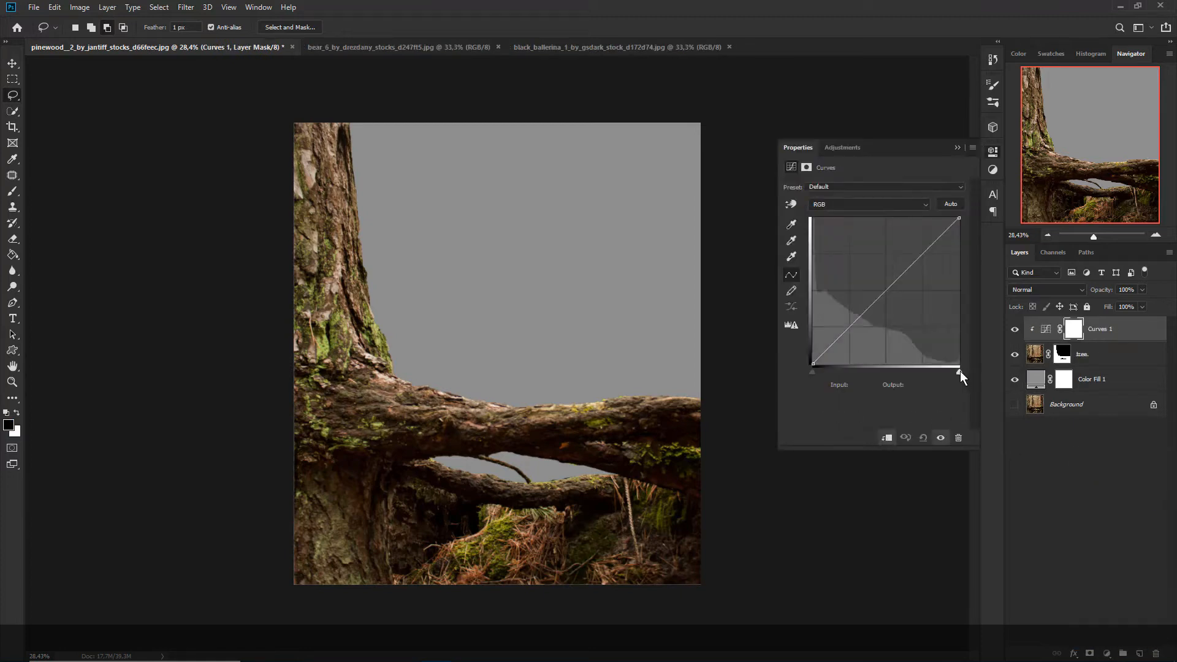
pyautogui.moveTo(961, 223); pyautogui.dragTo(974, 291)
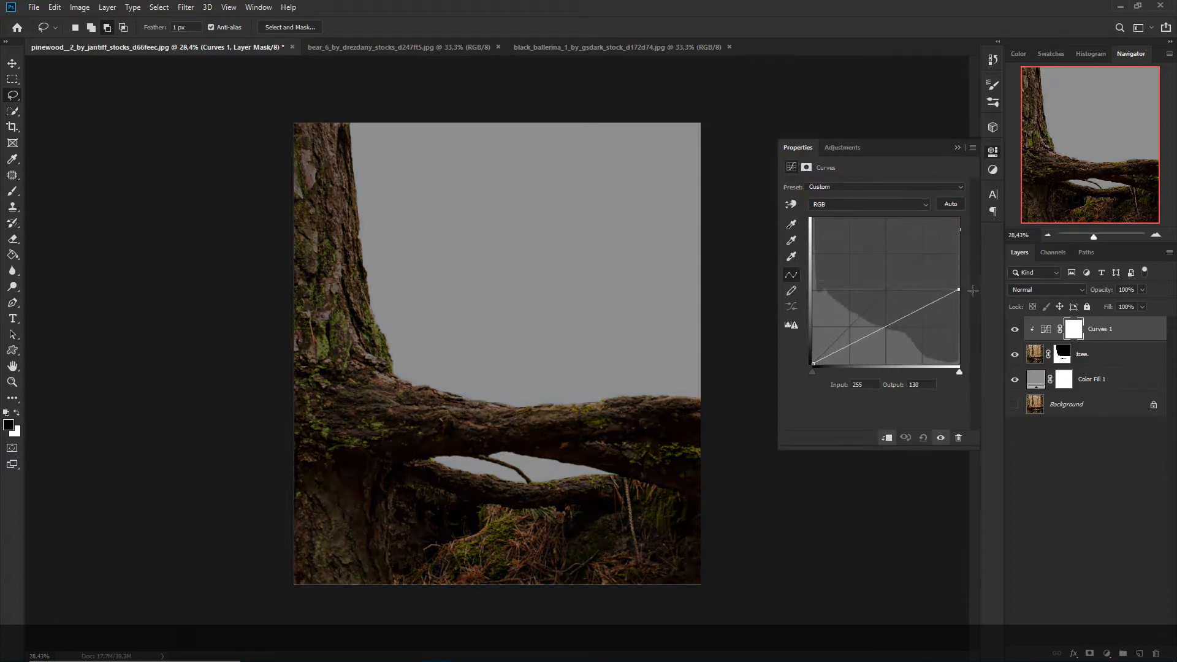
pyautogui.moveTo(885, 336); pyautogui.dragTo(885, 335)
pyautogui.moveTo(959, 289); pyautogui.dragTo(959, 303)
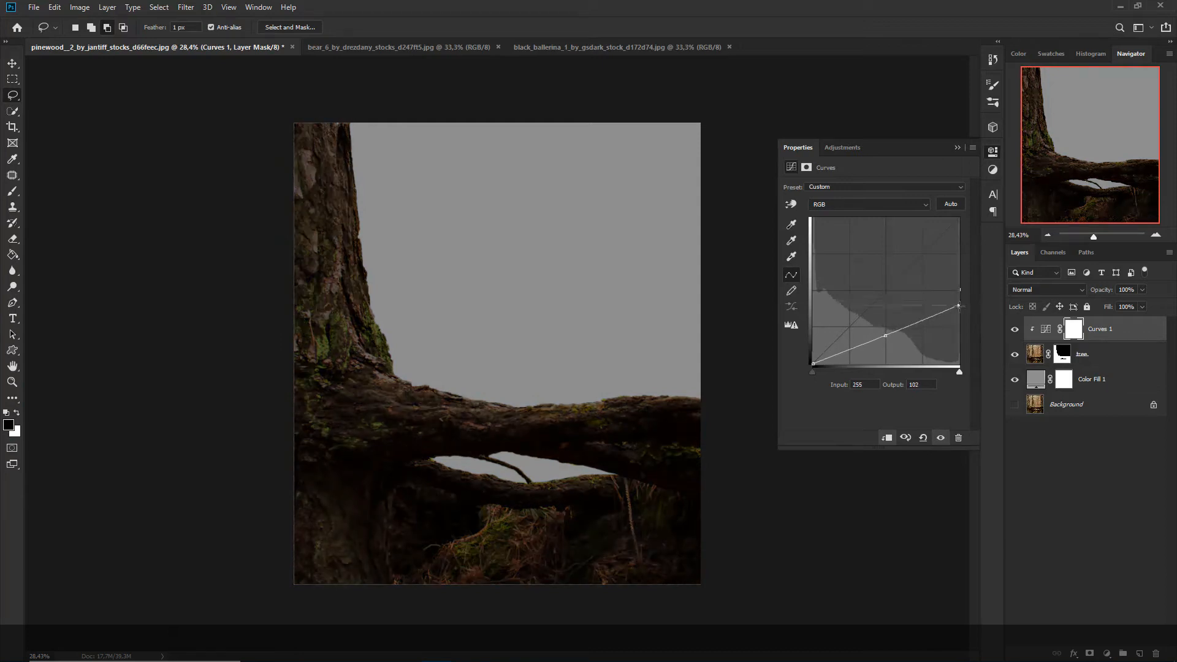
pyautogui.click(958, 148)
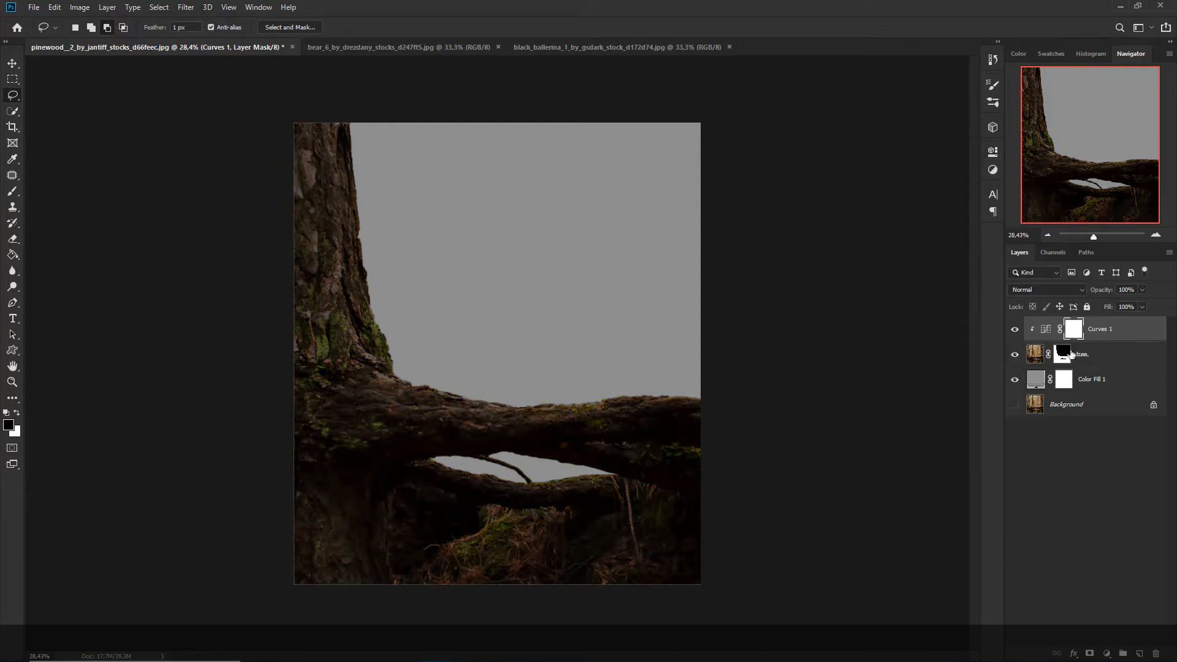
# Paint black on the Curves mask with a soft brush along the trunk's inner edge and the log's upper edge, and compare the effect
pyautogui.click(13, 194)
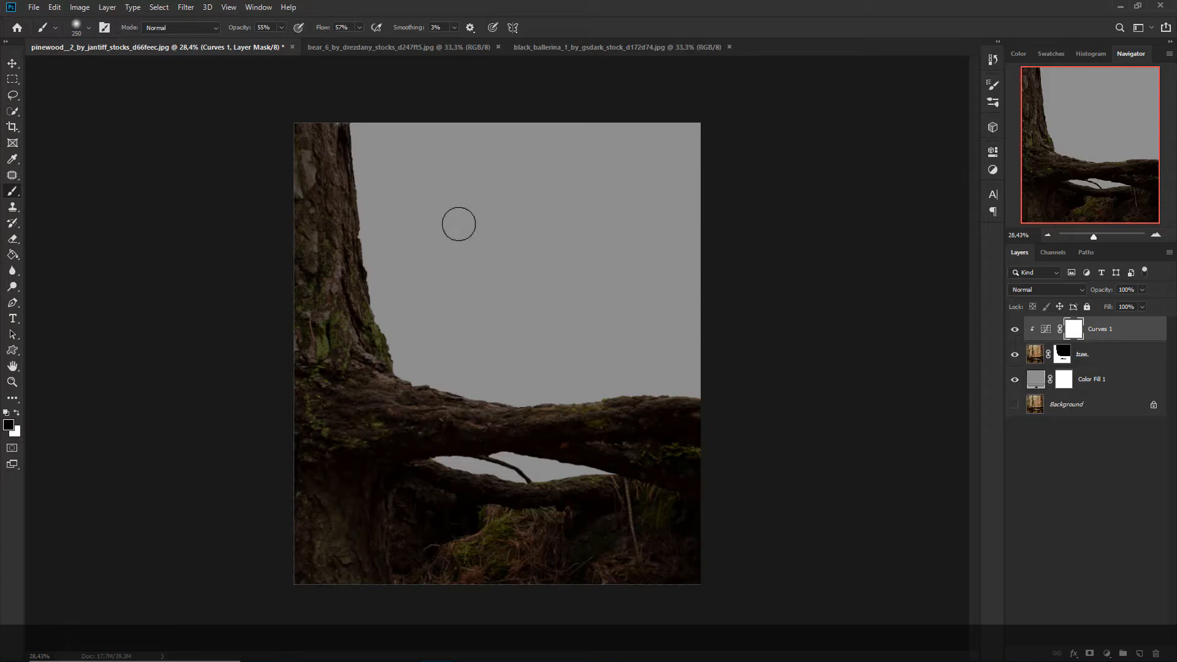
pyautogui.moveTo(682, 388); pyautogui.dragTo(535, 387)
pyautogui.moveTo(447, 384)
pyautogui.mouseDown()
pyautogui.moveTo(489, 391)
pyautogui.moveTo(421, 379)
pyautogui.moveTo(366, 138)
pyautogui.moveTo(386, 373)
pyautogui.moveTo(605, 386)
pyautogui.moveTo(655, 415)
pyautogui.mouseUp()
pyautogui.press(']')
pyautogui.press('[')
pyautogui.press('[')
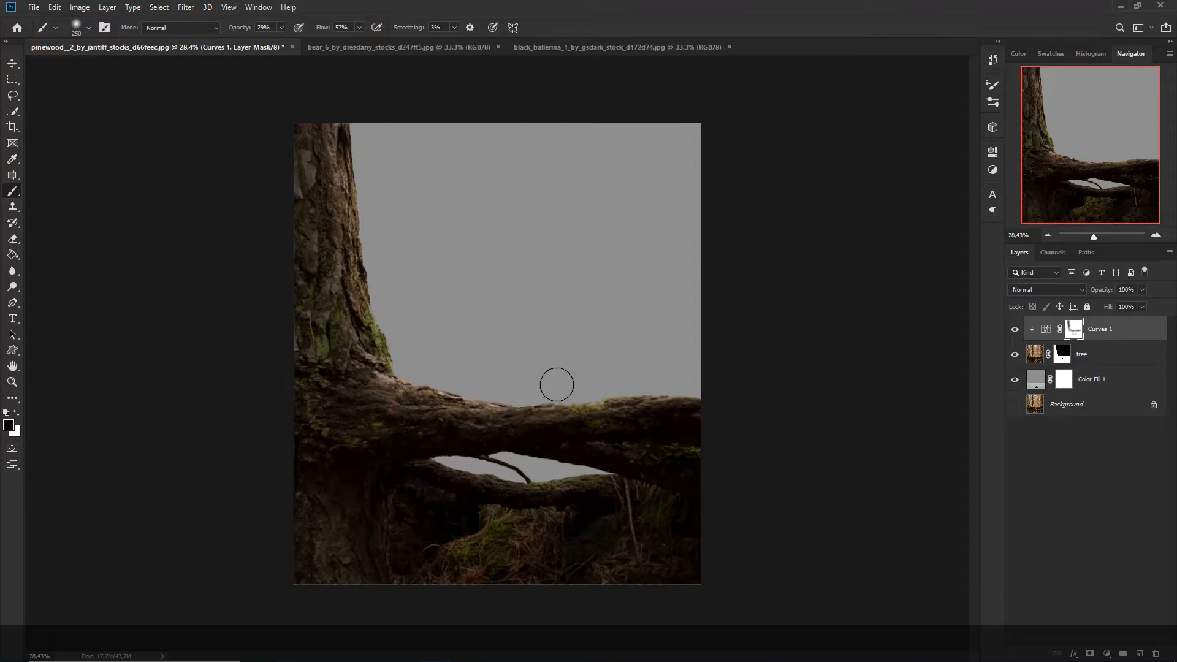
pyautogui.keyDown('alt'); pyautogui.scroll(1, 640, 333); pyautogui.keyUp('alt')
pyautogui.click(1015, 332)
pyautogui.click(1014, 332)
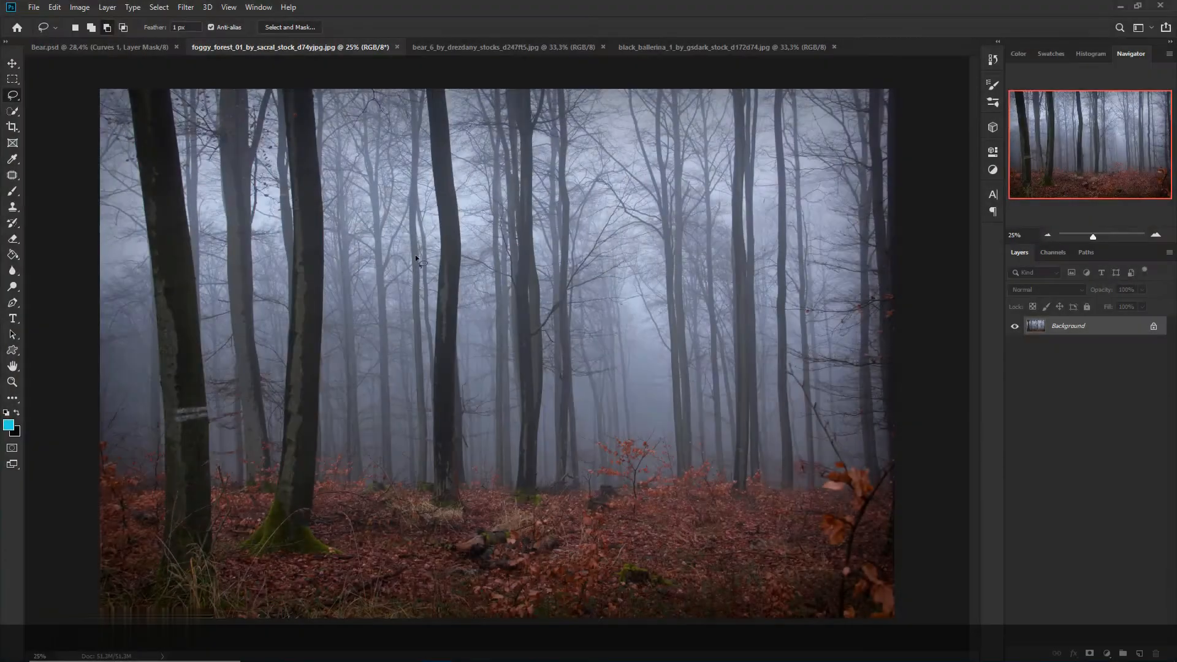
# Bring the foggy forest photo into Bear.psd and place its layer beneath the tree layer
pyautogui.press('v')
pyautogui.moveTo(422, 249)
pyautogui.mouseDown()
pyautogui.moveTo(223, 128)
pyautogui.moveTo(157, 59)
pyautogui.moveTo(531, 360)
pyautogui.mouseUp()
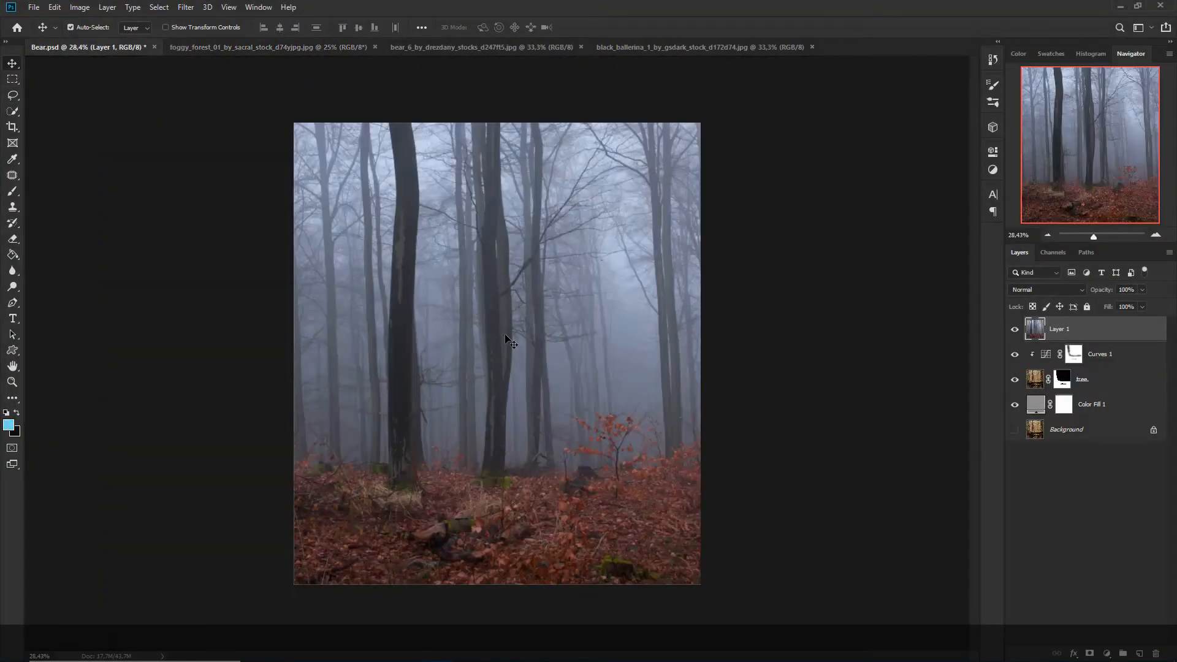
pyautogui.moveTo(1072, 340); pyautogui.dragTo(1072, 393)
# Flip the foggy forest layer horizontally, then scale and reposition it behind the tree
pyautogui.hotkey('ctrl', 't')
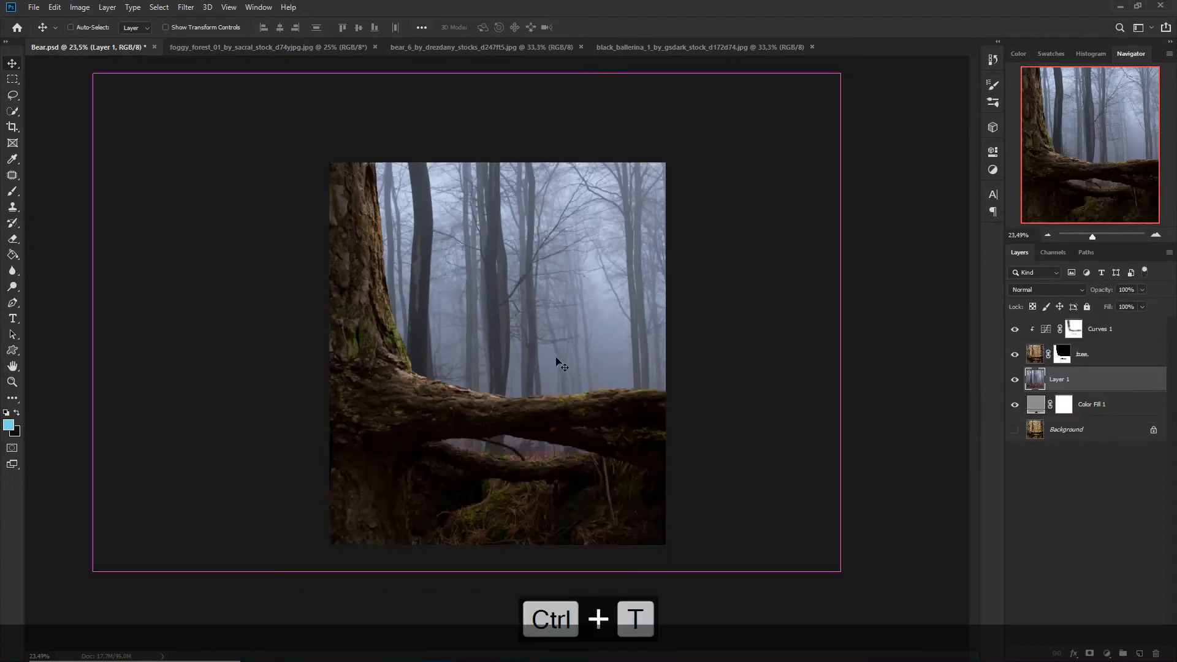
pyautogui.rightClick(540, 317)
pyautogui.click(627, 468)
pyautogui.moveTo(607, 411); pyautogui.dragTo(741, 403)
pyautogui.scroll(-2, 866, 524)
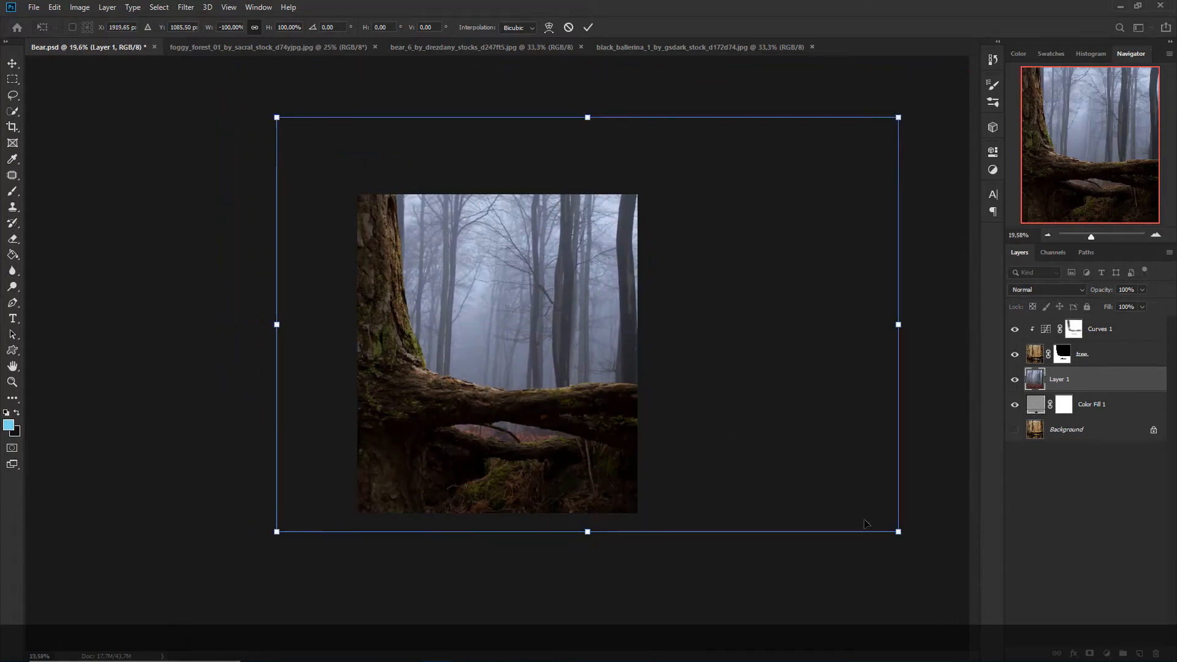
pyautogui.moveTo(898, 531)
pyautogui.mouseDown()
pyautogui.moveTo(858, 513)
pyautogui.moveTo(908, 535)
pyautogui.mouseUp()
pyautogui.moveTo(828, 494)
pyautogui.mouseDown()
pyautogui.moveTo(863, 499)
pyautogui.moveTo(832, 498)
pyautogui.mouseUp()
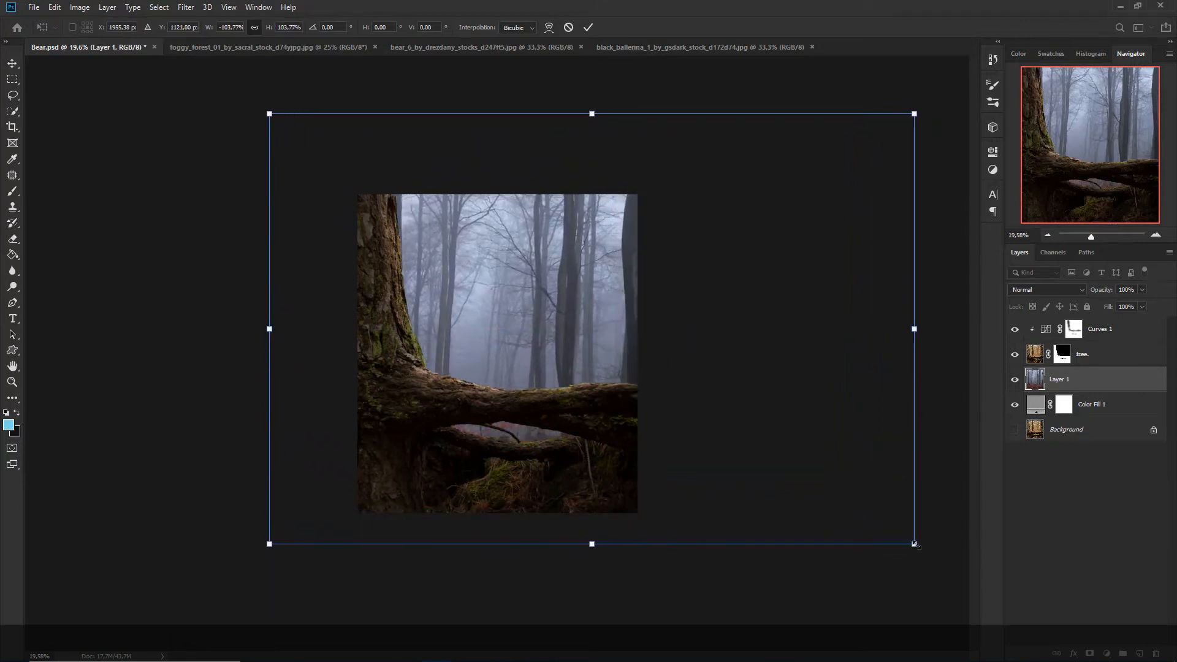
pyautogui.moveTo(916, 544); pyautogui.dragTo(870, 515)
pyautogui.moveTo(830, 480)
pyautogui.mouseDown()
pyautogui.moveTo(846, 468)
pyautogui.moveTo(834, 485)
pyautogui.mouseUp()
pyautogui.click(588, 27)
# Convert the foggy forest layer to a Smart Object
pyautogui.scroll(4, 570, 451)
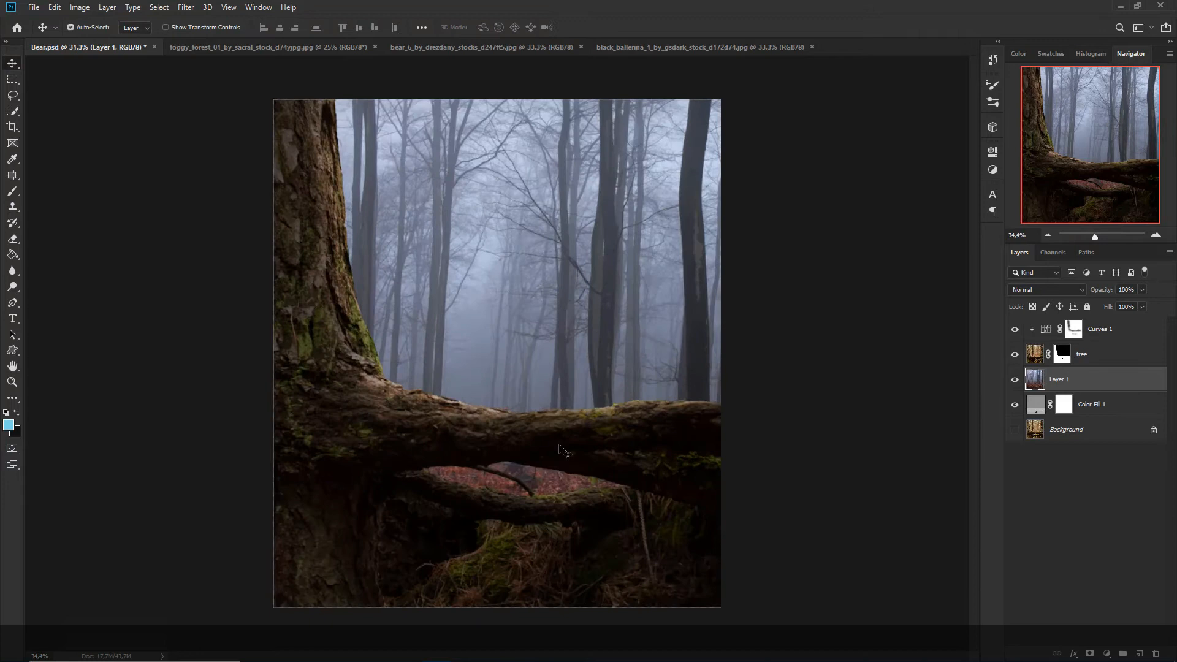
pyautogui.rightClick(1075, 380)
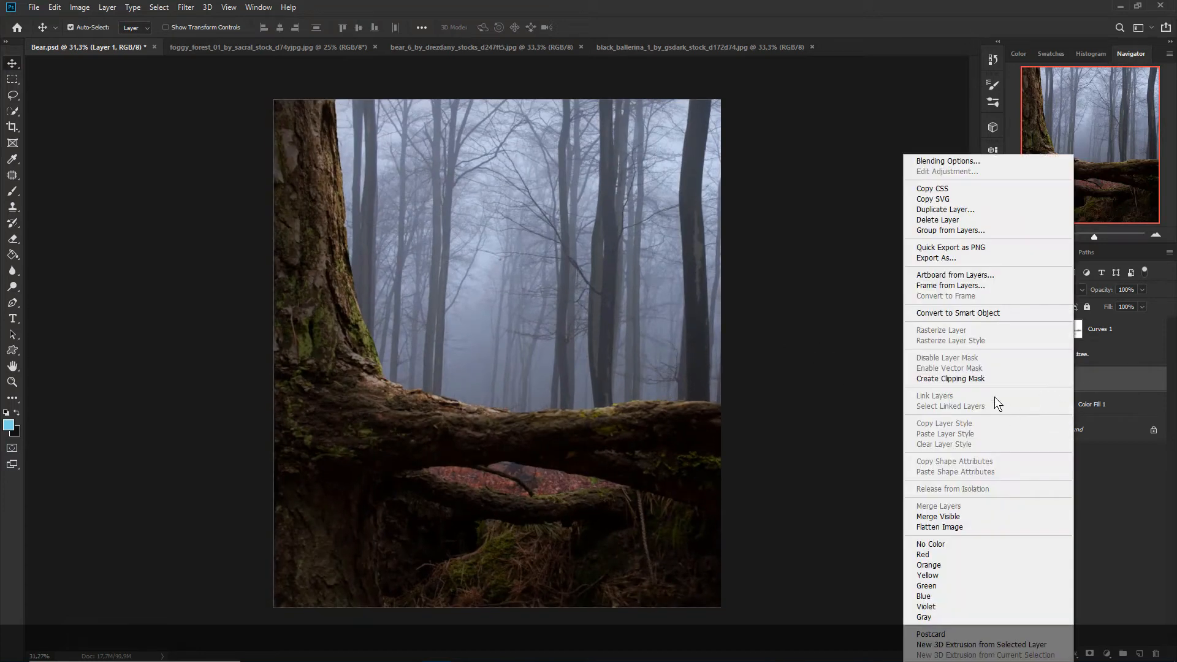
pyautogui.click(1008, 313)
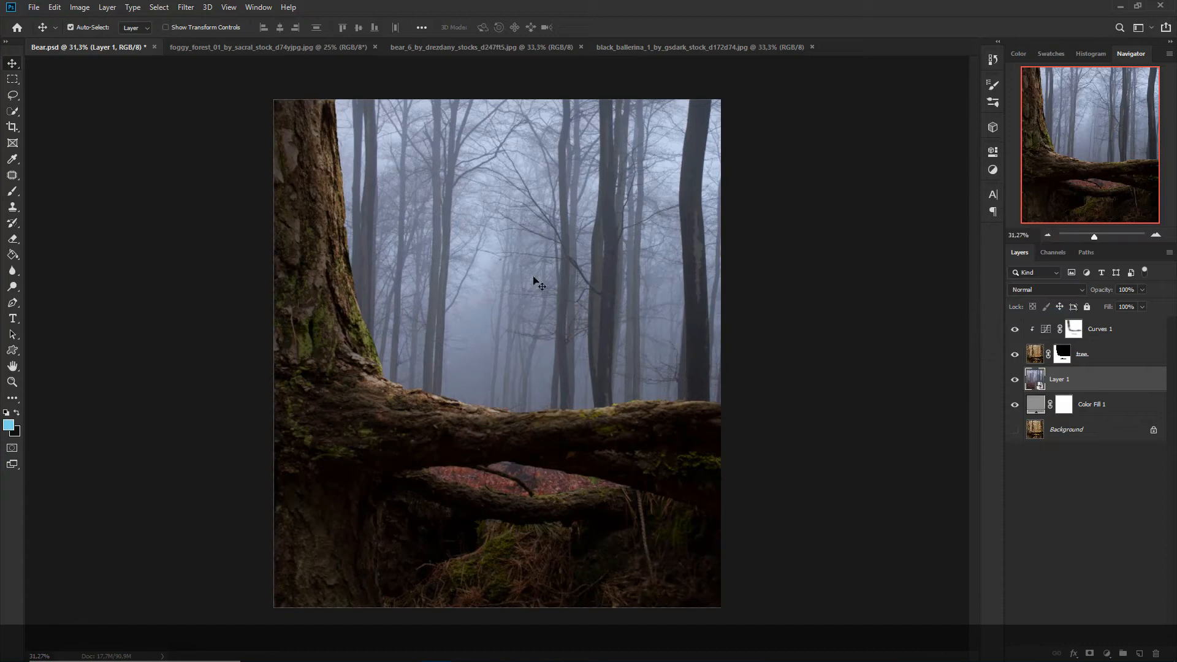
# Soften the foggy forest layer with a Gaussian Blur smart filter
pyautogui.click(193, 9)
pyautogui.moveTo(292, 146)
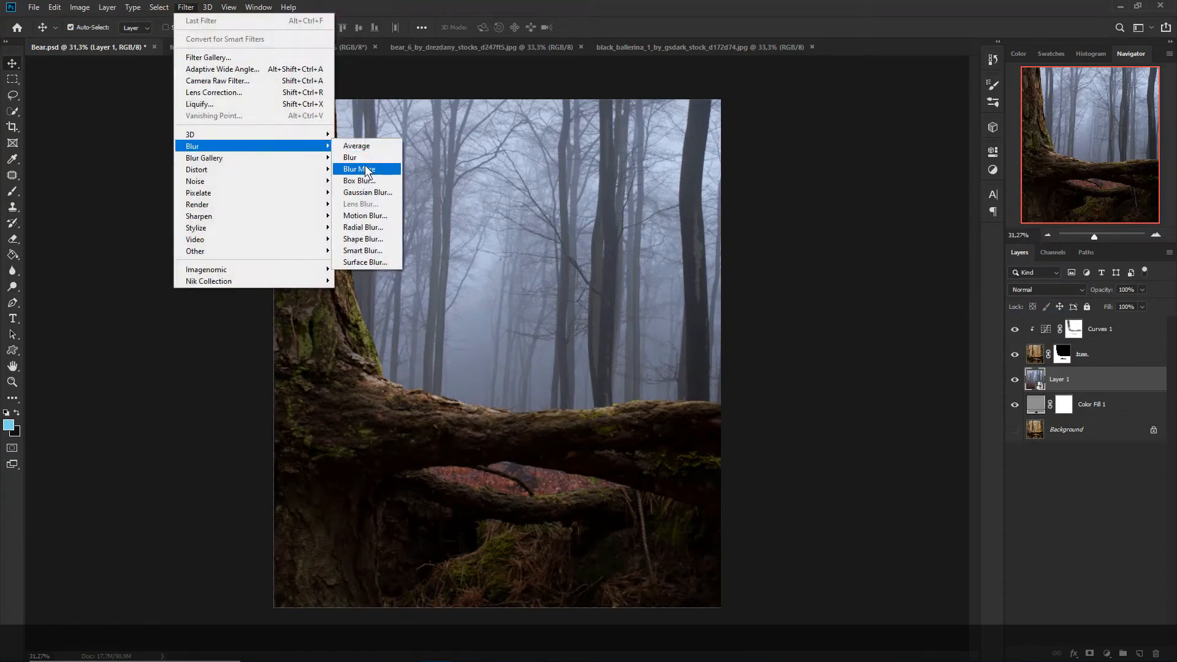
pyautogui.click(391, 191)
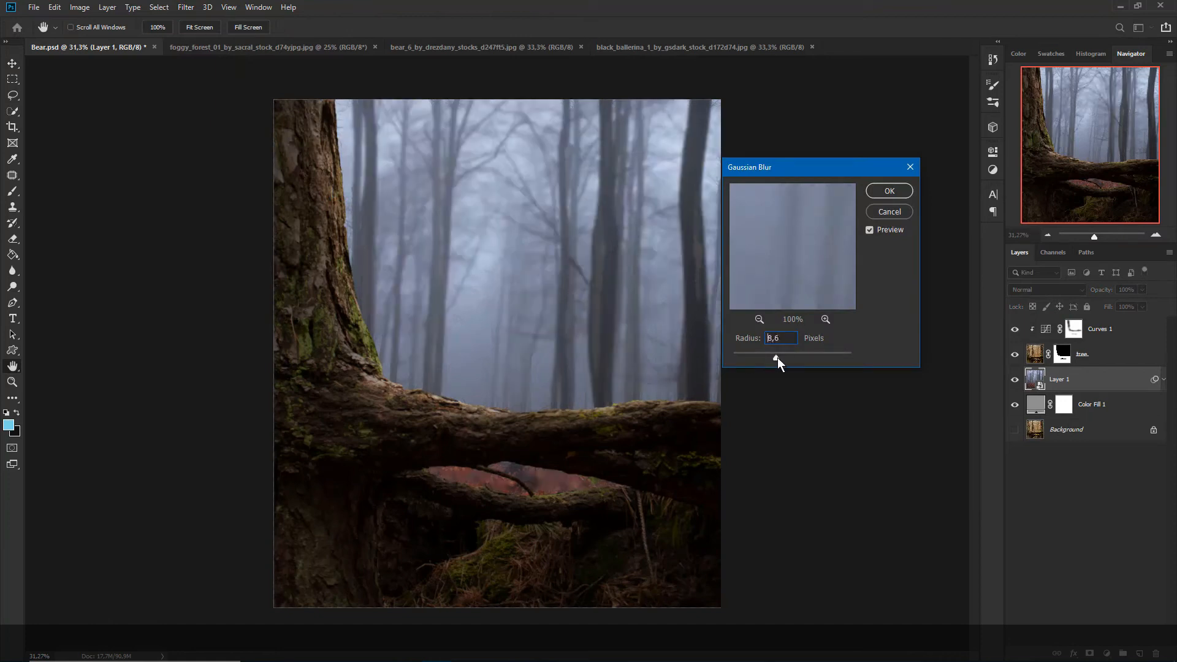
pyautogui.moveTo(785, 355); pyautogui.dragTo(785, 355)
pyautogui.click(889, 191)
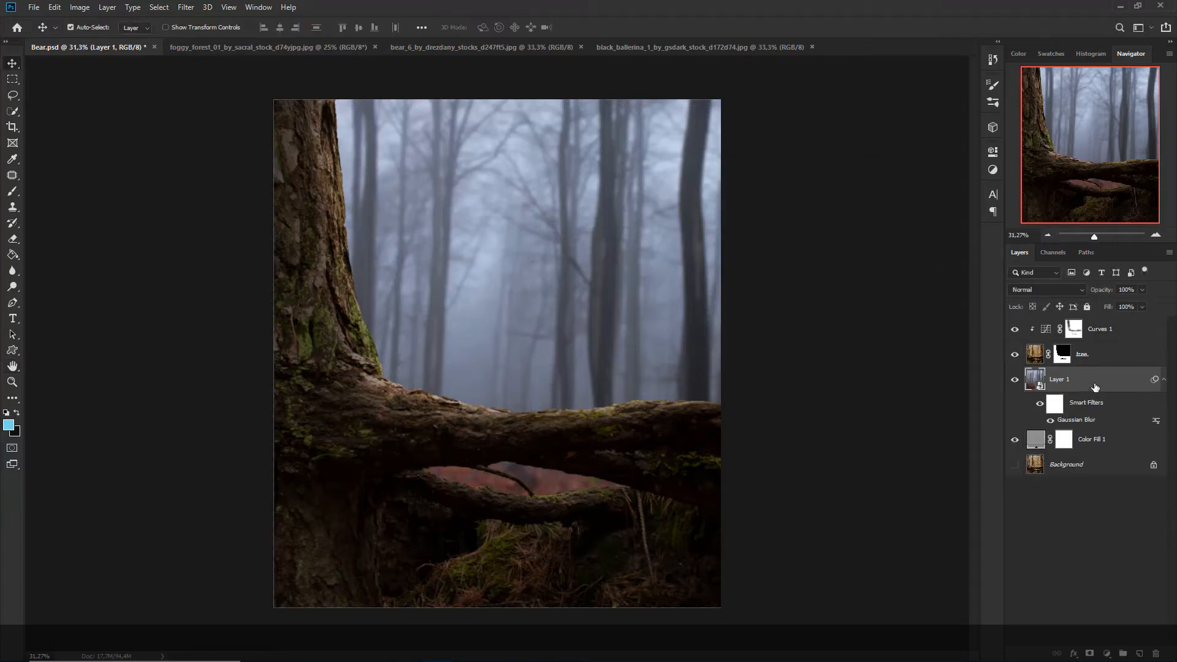
# Darken the foggy forest layer with a Levels smart filter, lowering the output white level to 102
pyautogui.hotkey('ctrl', 'l')
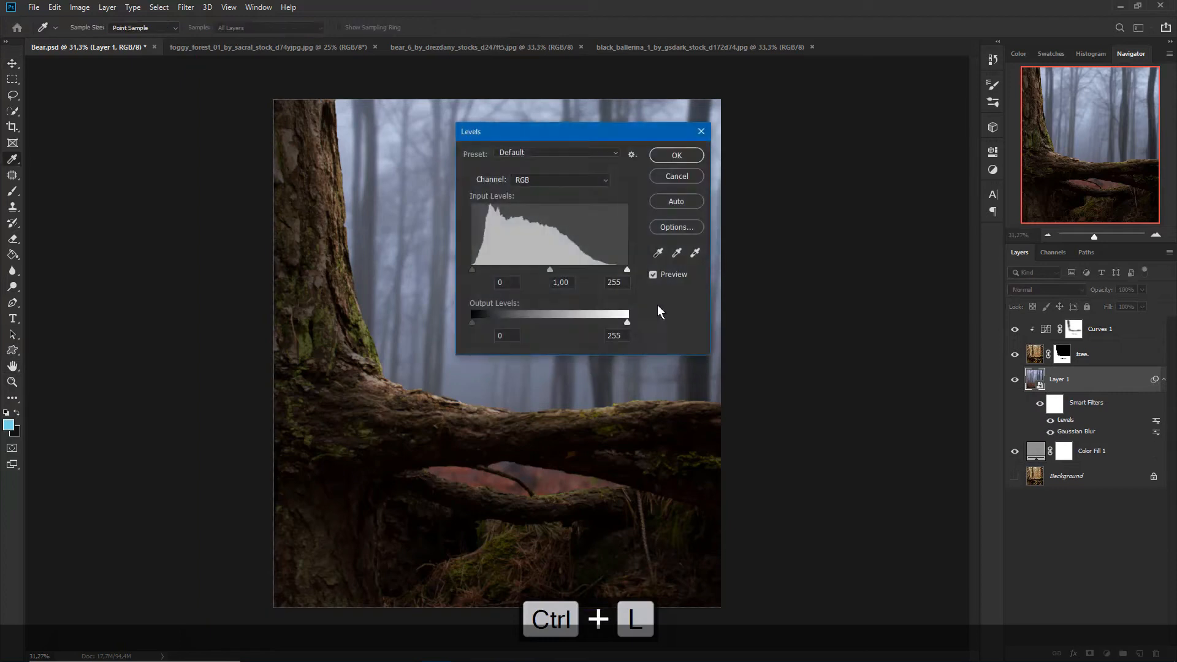
pyautogui.moveTo(584, 140); pyautogui.dragTo(814, 192)
pyautogui.moveTo(826, 375); pyautogui.dragTo(766, 376)
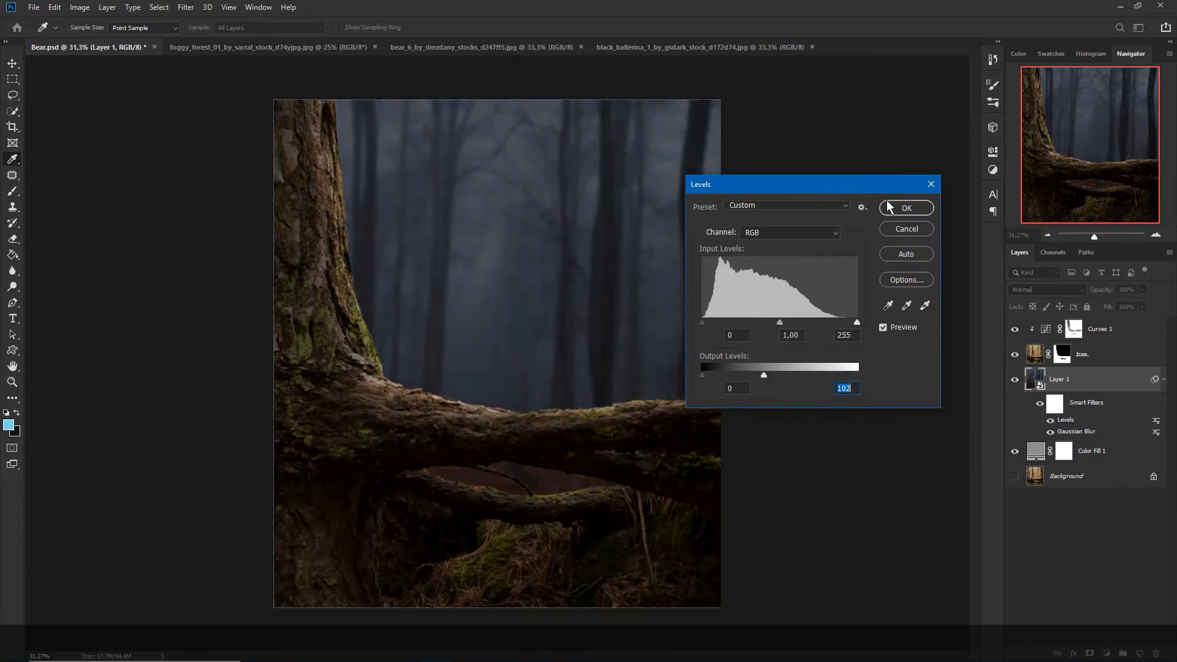
pyautogui.click(906, 208)
# Tint the foggy forest layer blue with a Color Balance smart filter, setting the midtones to -17, 0 and +19
pyautogui.hotkey('ctrl', 'b')
pyautogui.moveTo(620, 154); pyautogui.dragTo(857, 216)
pyautogui.moveTo(785, 269); pyautogui.dragTo(803, 299)
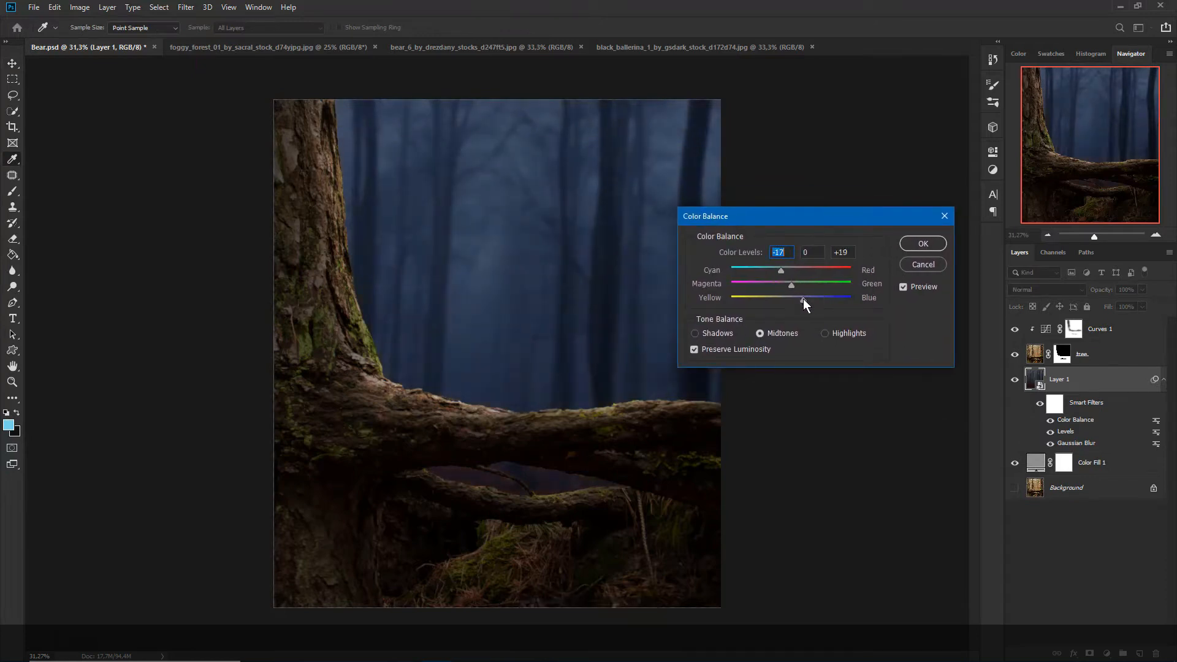
pyautogui.click(928, 240)
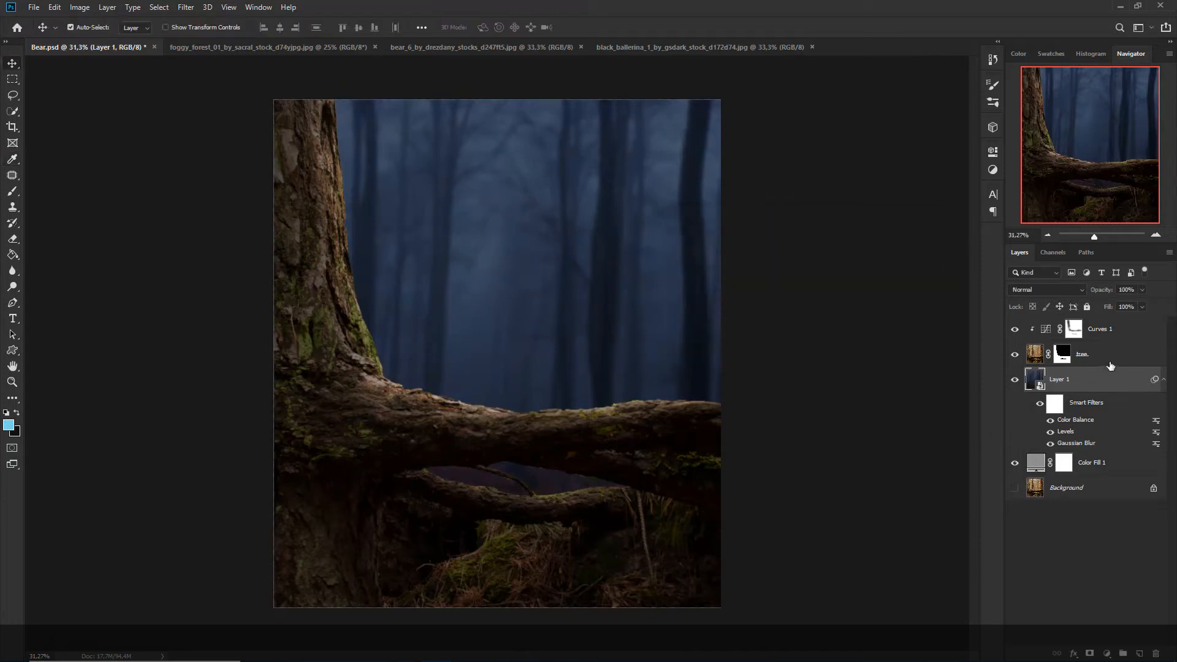
# Add a new empty layer above Curves 1 and clip it to the tree layer
pyautogui.click(1090, 358)
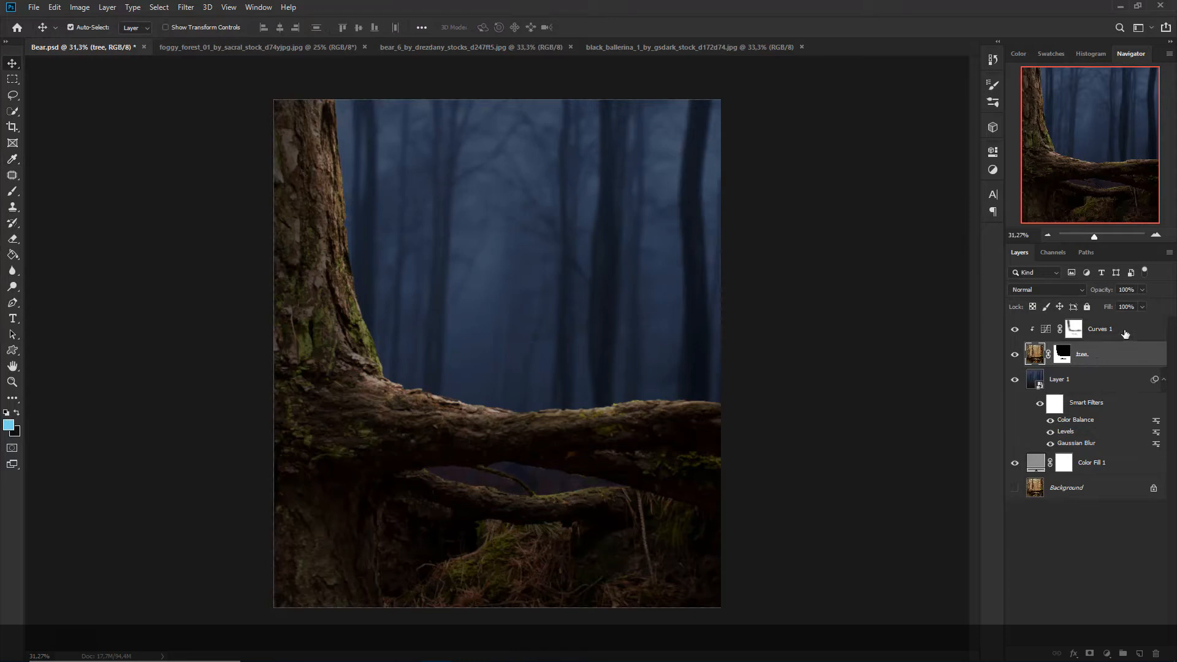
pyautogui.click(1125, 332)
pyautogui.click(1139, 654)
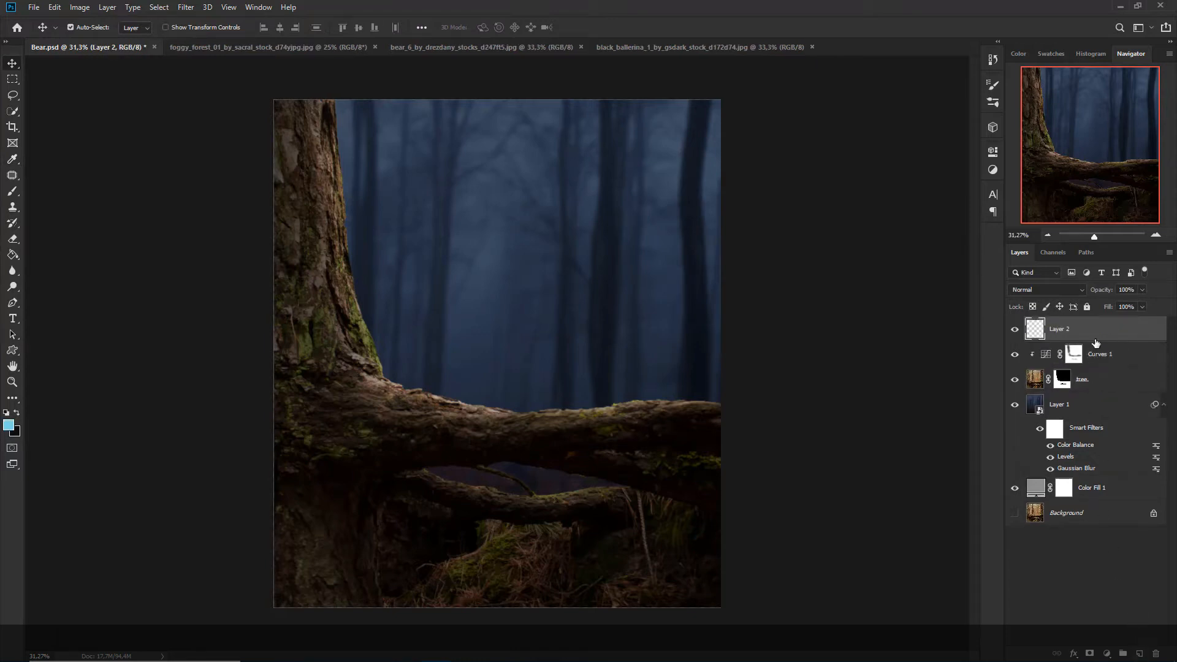
pyautogui.rightClick(1098, 336)
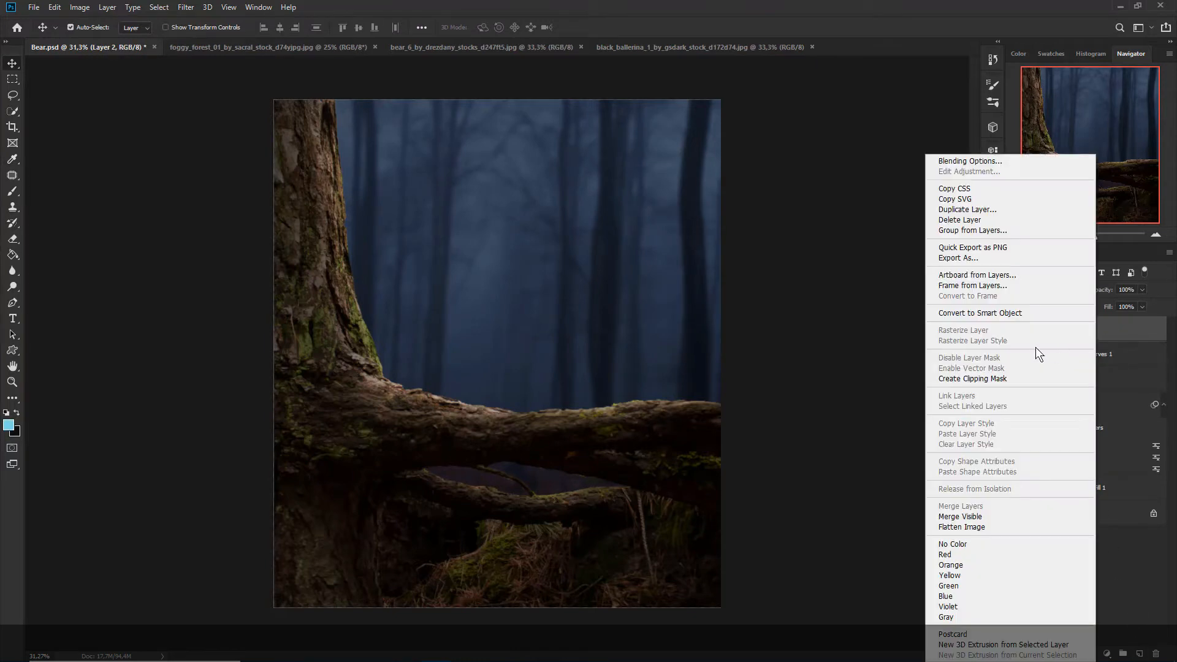
pyautogui.click(1041, 379)
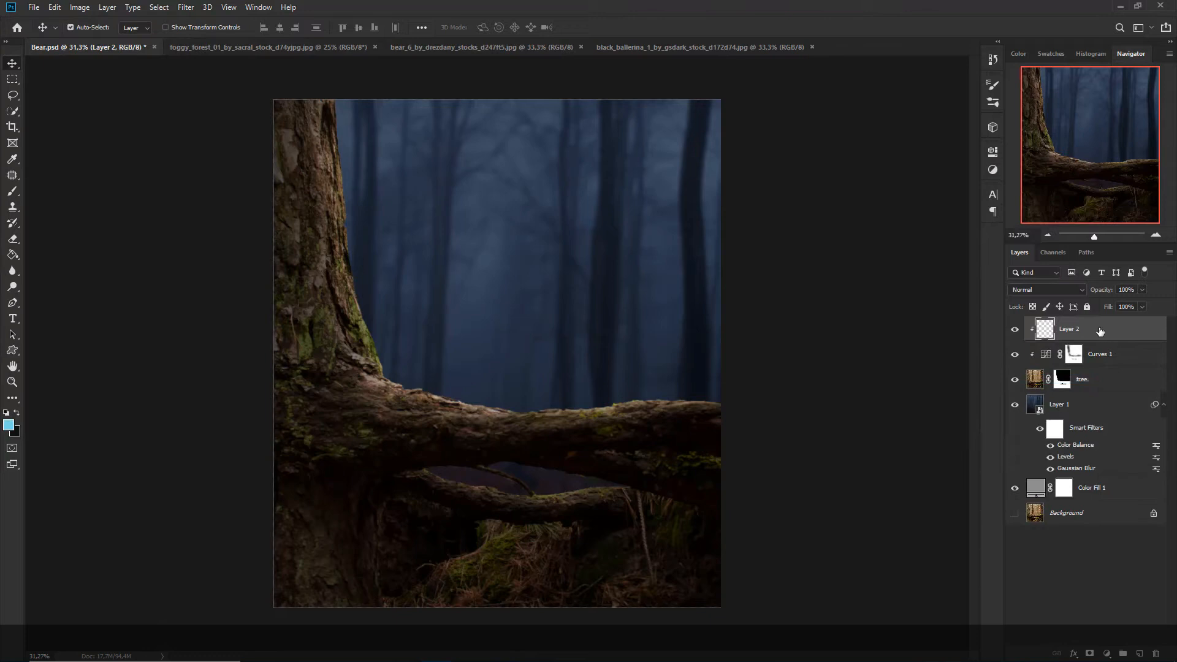
# Paint shadows along the tree's outer edge and the forest floor on the clipped layer with a 1300 px soft black brush at 38% opacity
pyautogui.click(14, 195)
pyautogui.press(']')
pyautogui.press(']')
pyautogui.press(']')
pyautogui.press(']')
pyautogui.press(']')
pyautogui.press(']')
pyautogui.press(']')
pyautogui.press(']')
pyautogui.press(']')
pyautogui.press(']')
pyautogui.press(']')
pyautogui.keyDown('alt'); pyautogui.click(333, 480); pyautogui.keyUp('alt')
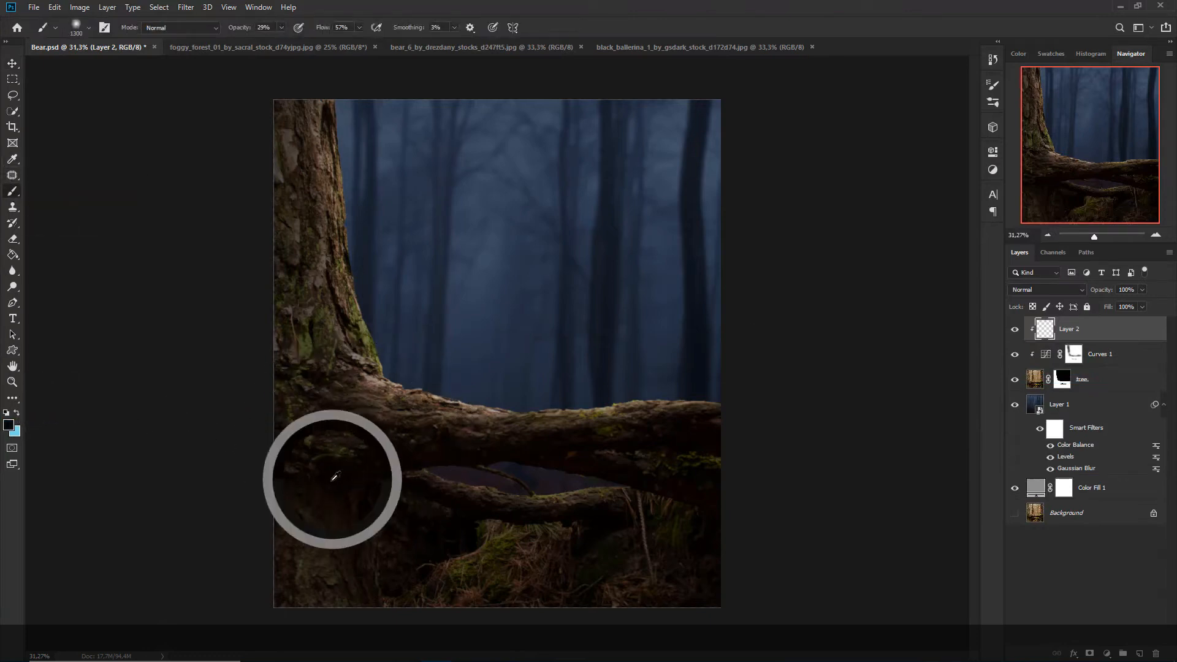
pyautogui.scroll(-2, 379, 575)
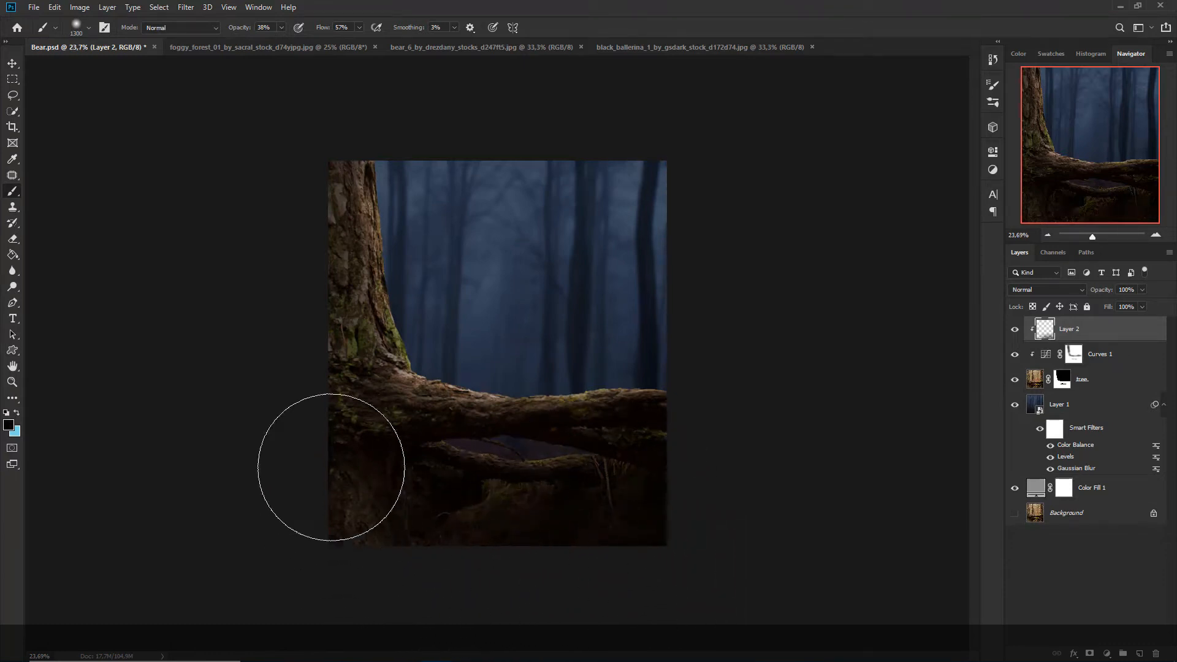
pyautogui.moveTo(277, 151)
pyautogui.mouseDown()
pyautogui.moveTo(287, 487)
pyautogui.moveTo(326, 575)
pyautogui.moveTo(467, 604)
pyautogui.mouseUp()
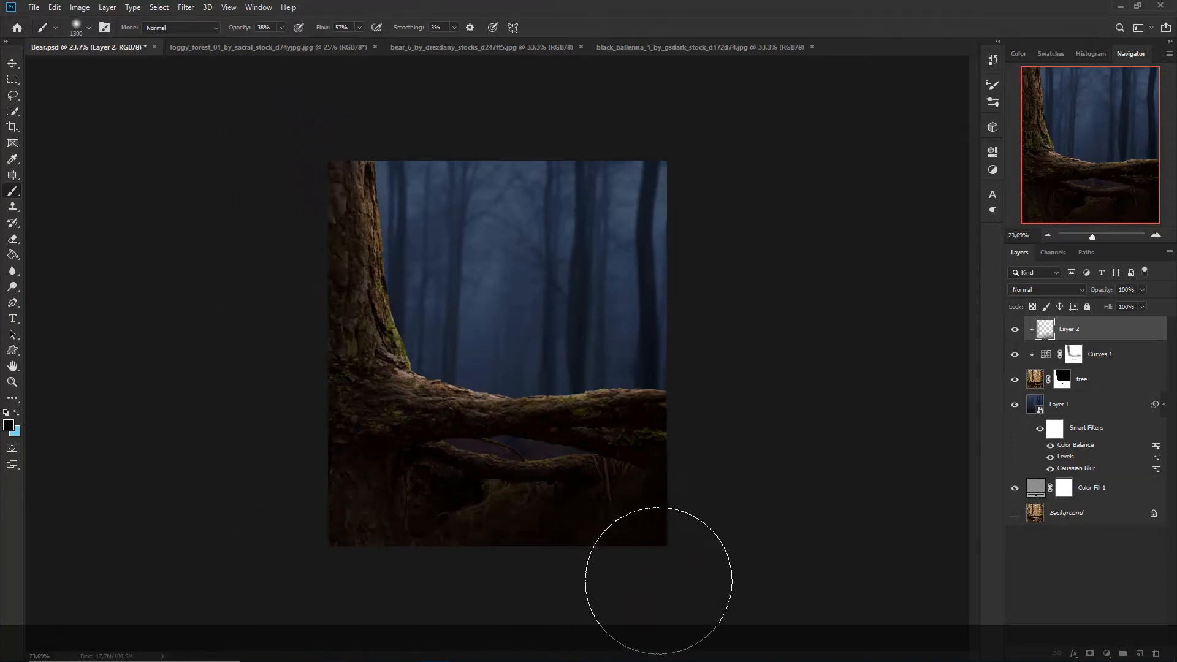
pyautogui.scroll(2, 358, 506)
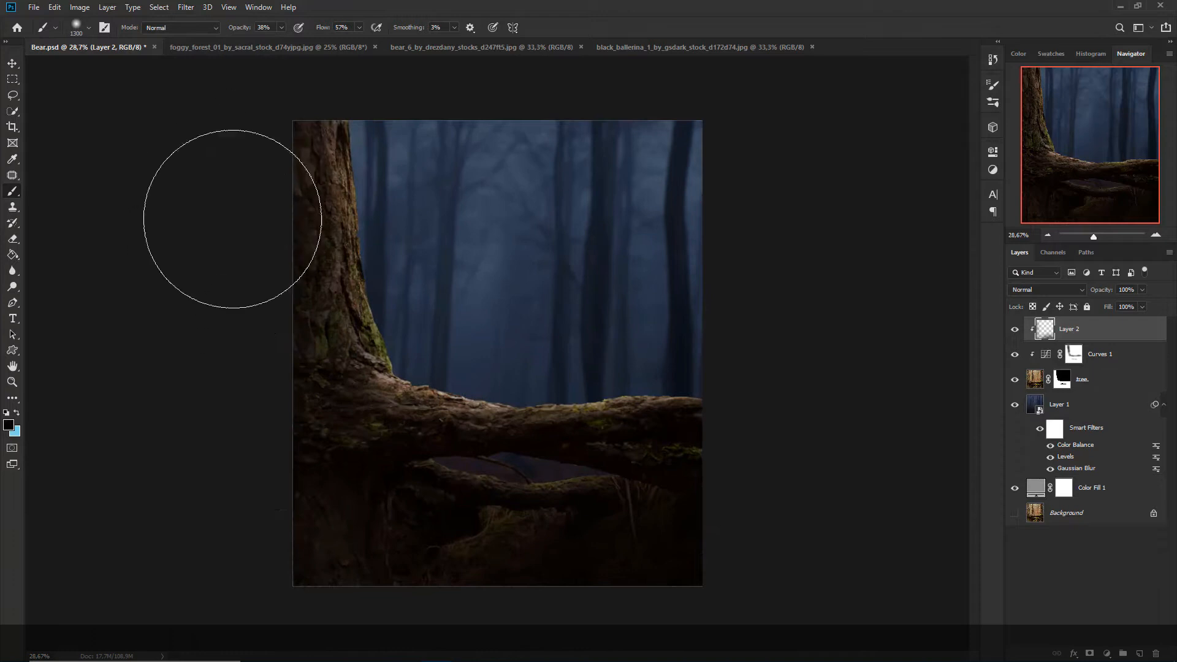
pyautogui.click(1014, 331)
pyautogui.click(1014, 331)
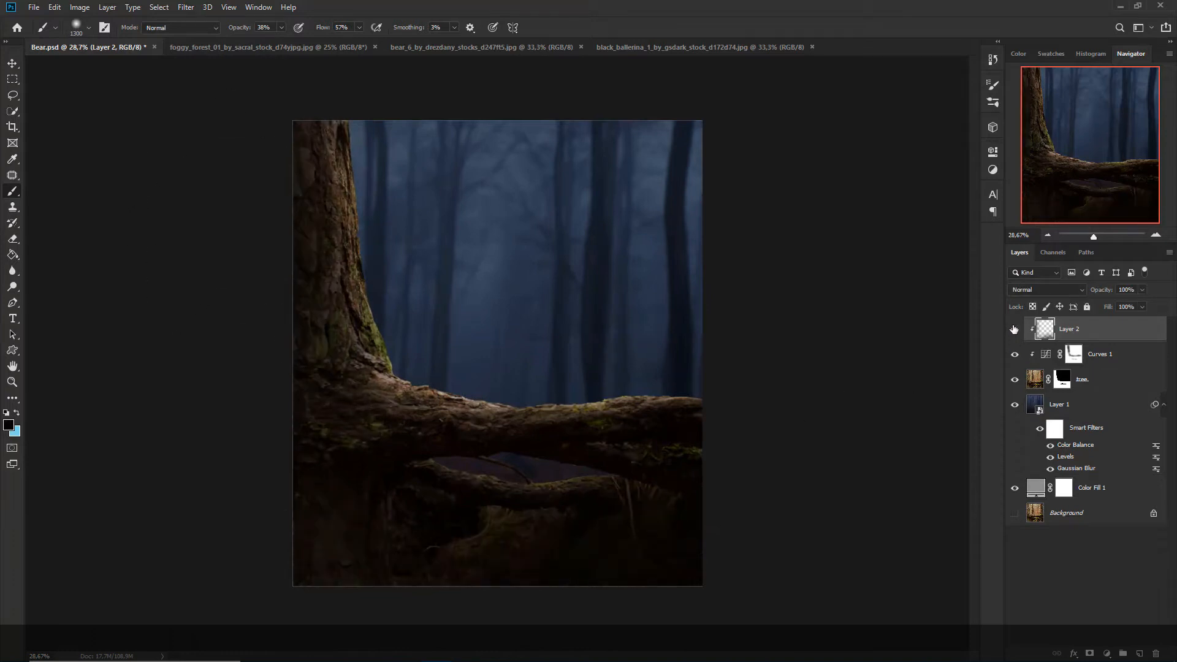
pyautogui.scroll(-2, 650, 337)
pyautogui.scroll(2, 649, 338)
# Add a Color Balance adjustment clipped to the tree, with midtones at cyan-red -18, magenta-green -2 and yellow-blue +17
pyautogui.click(1107, 651)
pyautogui.click(1122, 543)
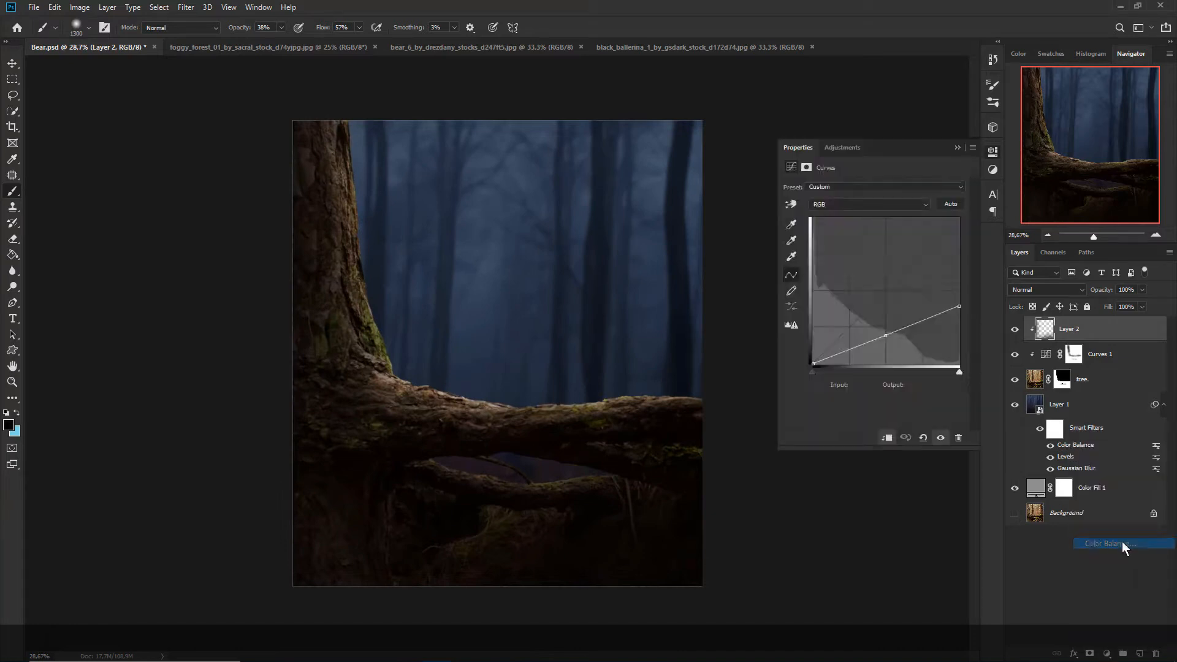
pyautogui.click(887, 439)
pyautogui.moveTo(858, 214); pyautogui.dragTo(843, 214)
pyautogui.moveTo(867, 255); pyautogui.dragTo(872, 255)
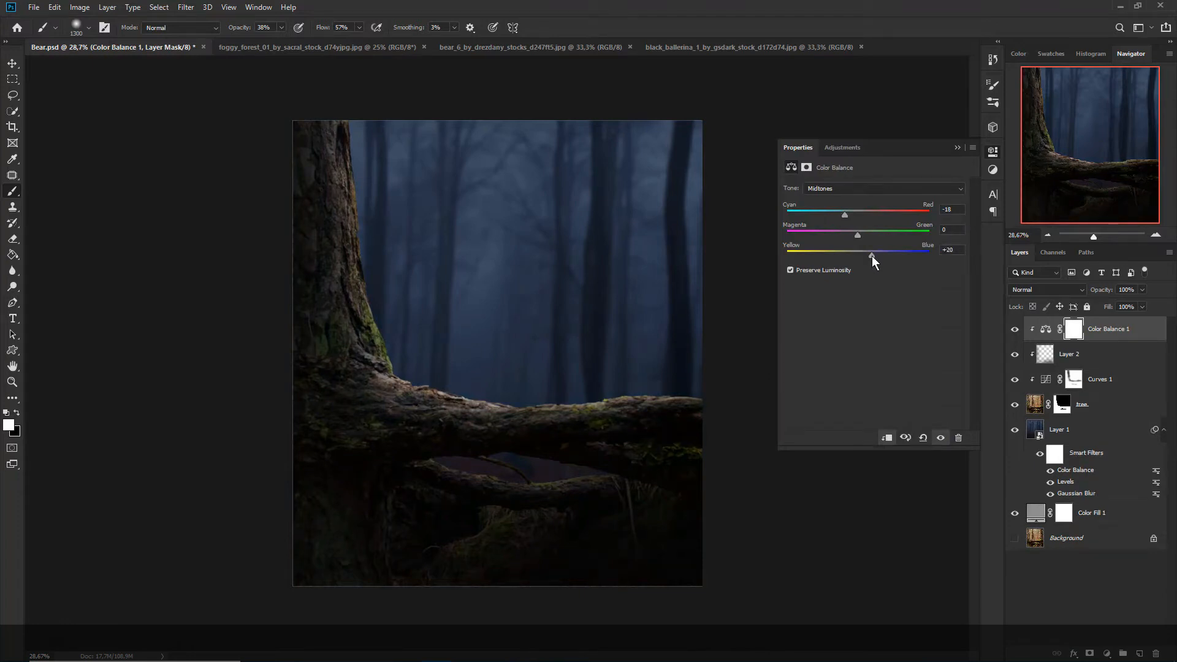
pyautogui.moveTo(858, 235); pyautogui.dragTo(864, 234)
pyautogui.click(1012, 333)
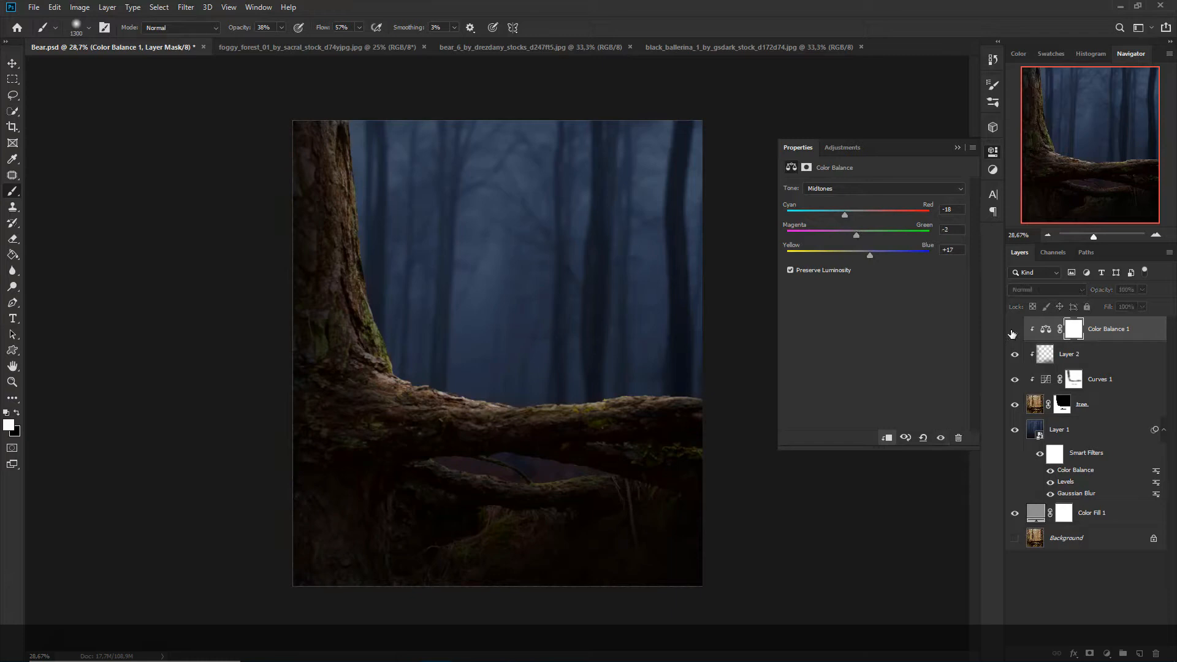
pyautogui.click(1013, 333)
pyautogui.scroll(-5, 468, 237)
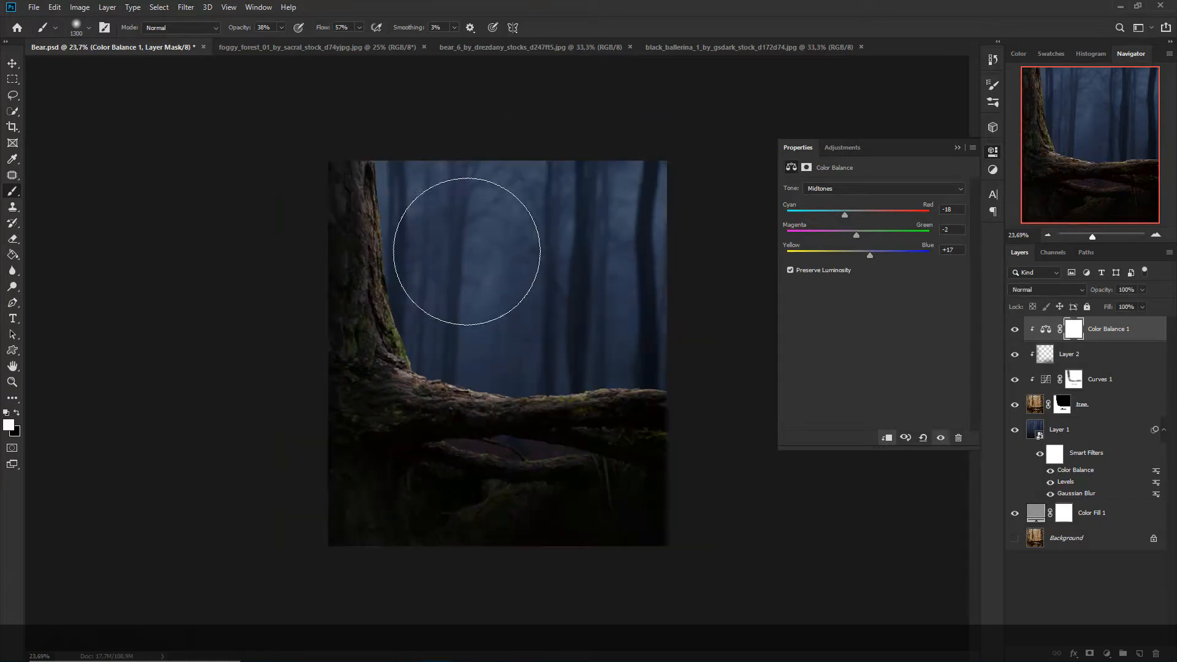
pyautogui.scroll(4, 510, 318)
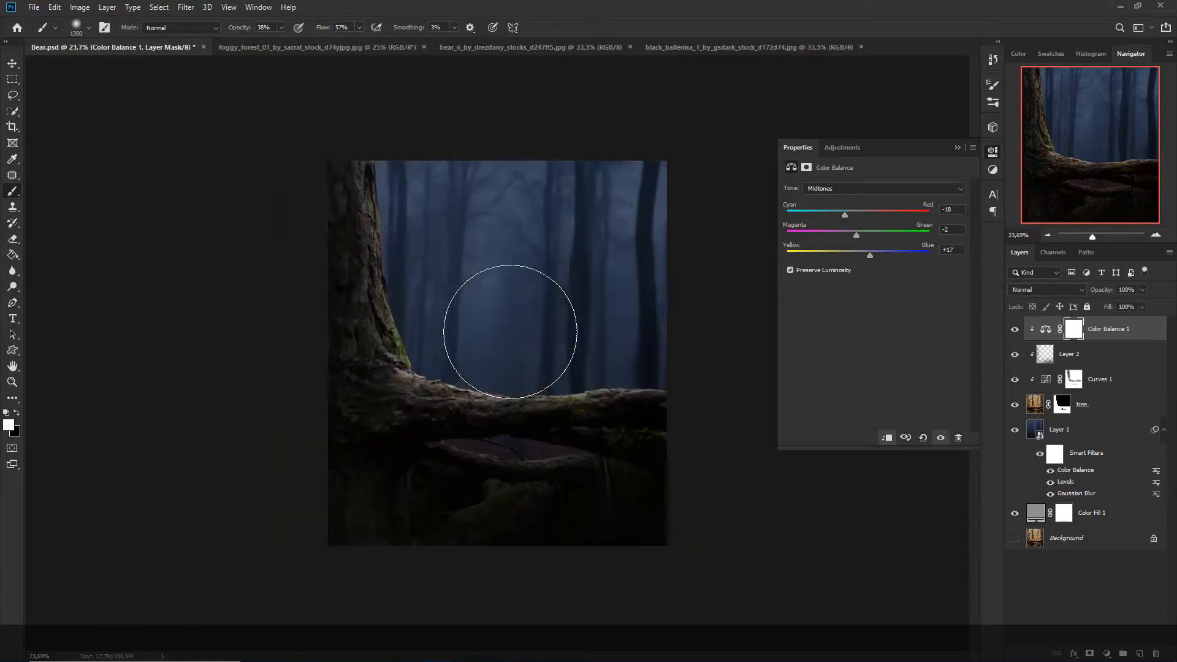
pyautogui.click(958, 148)
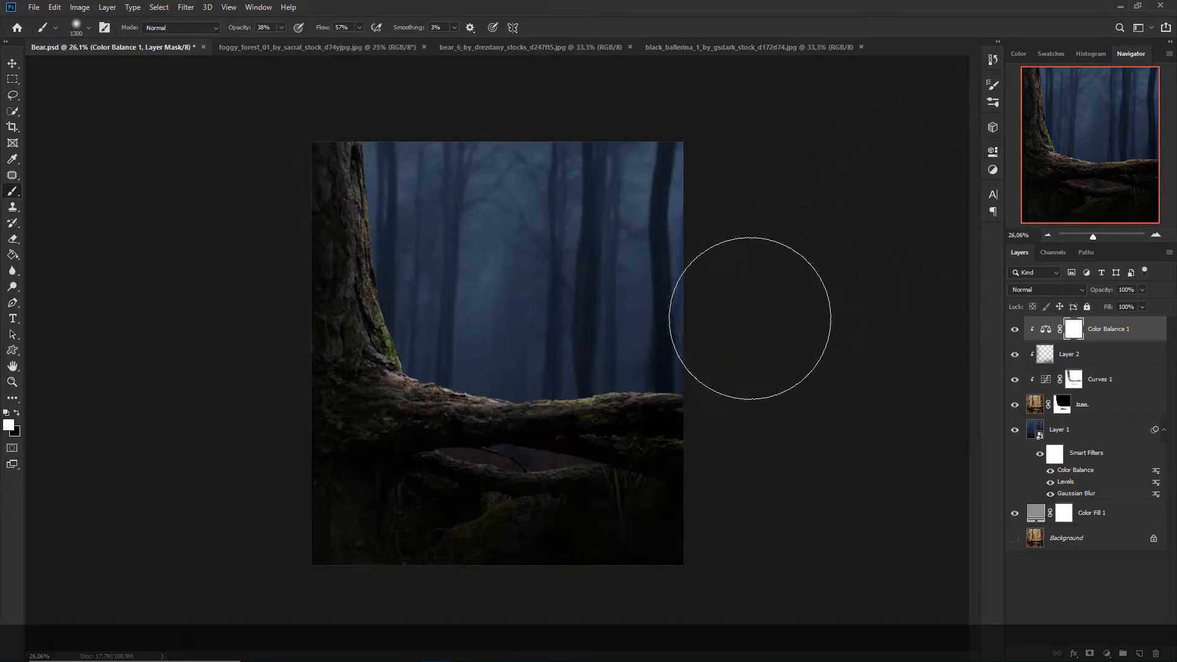
# Stretch the foggy forest layer downward to 106.04% height so it fills the gap beneath the log
pyautogui.click(1081, 435)
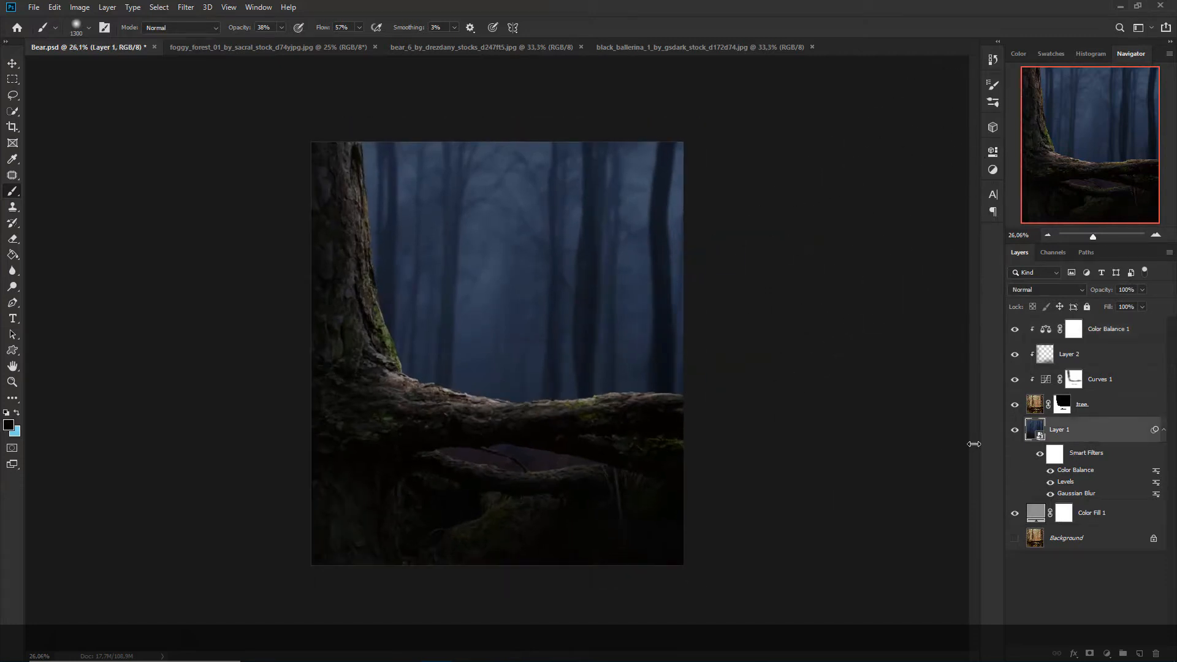
pyautogui.hotkey('ctrl', 't')
pyautogui.click(612, 258)
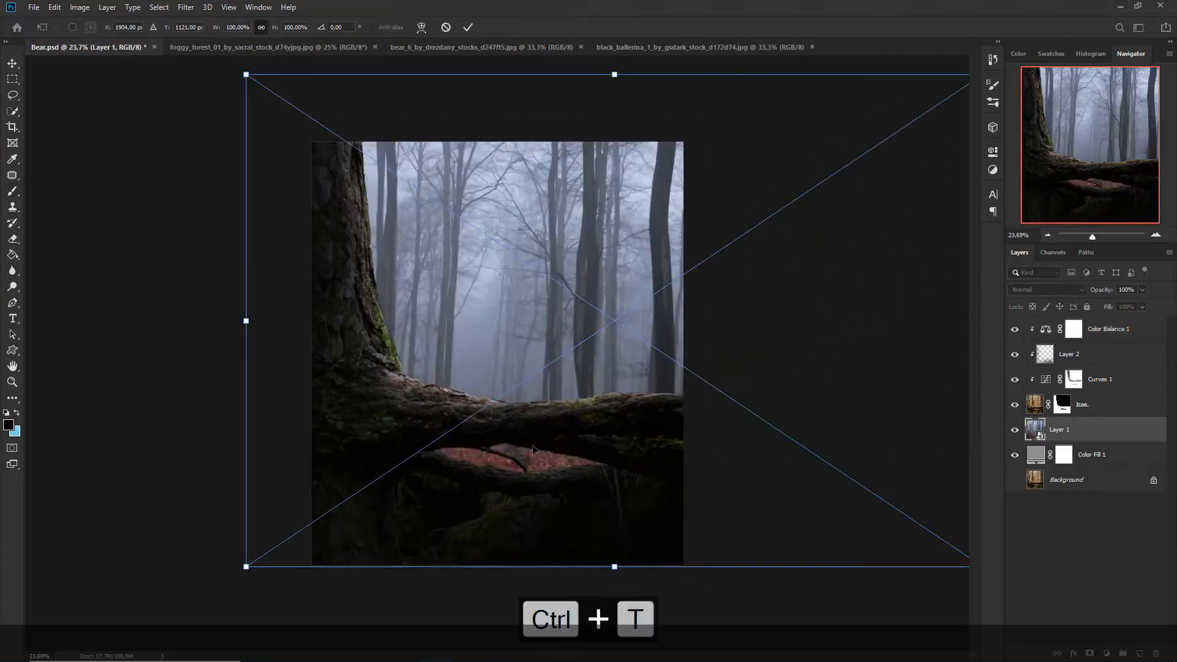
pyautogui.moveTo(602, 549); pyautogui.dragTo(605, 576)
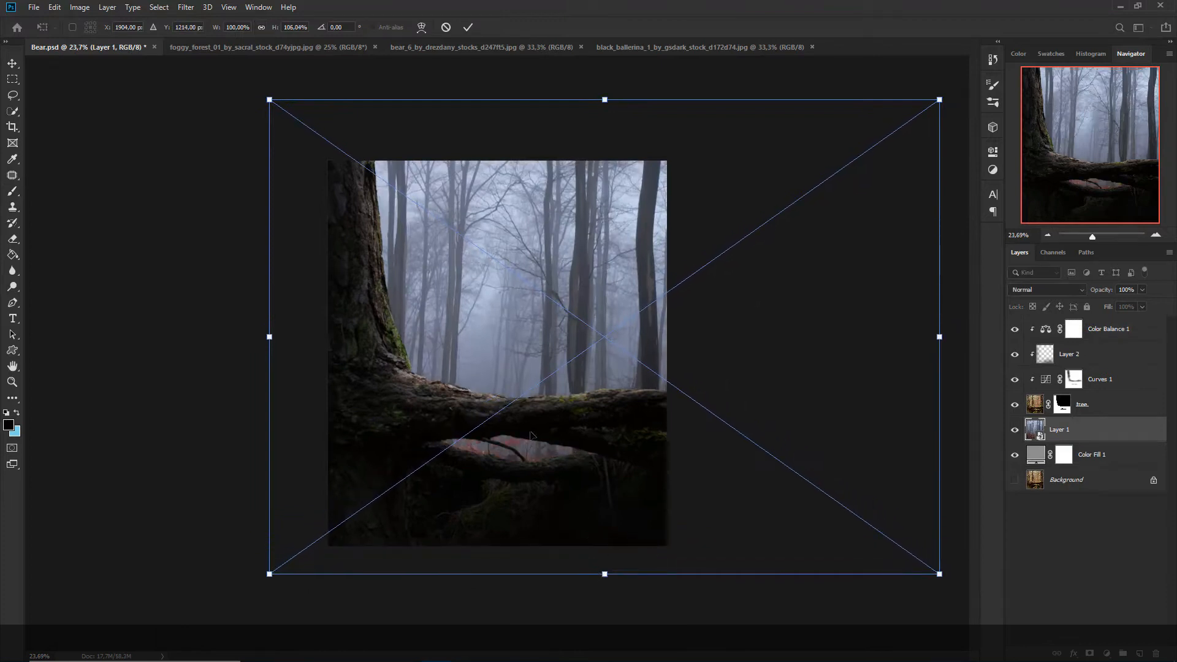
pyautogui.click(467, 27)
pyautogui.press('b')
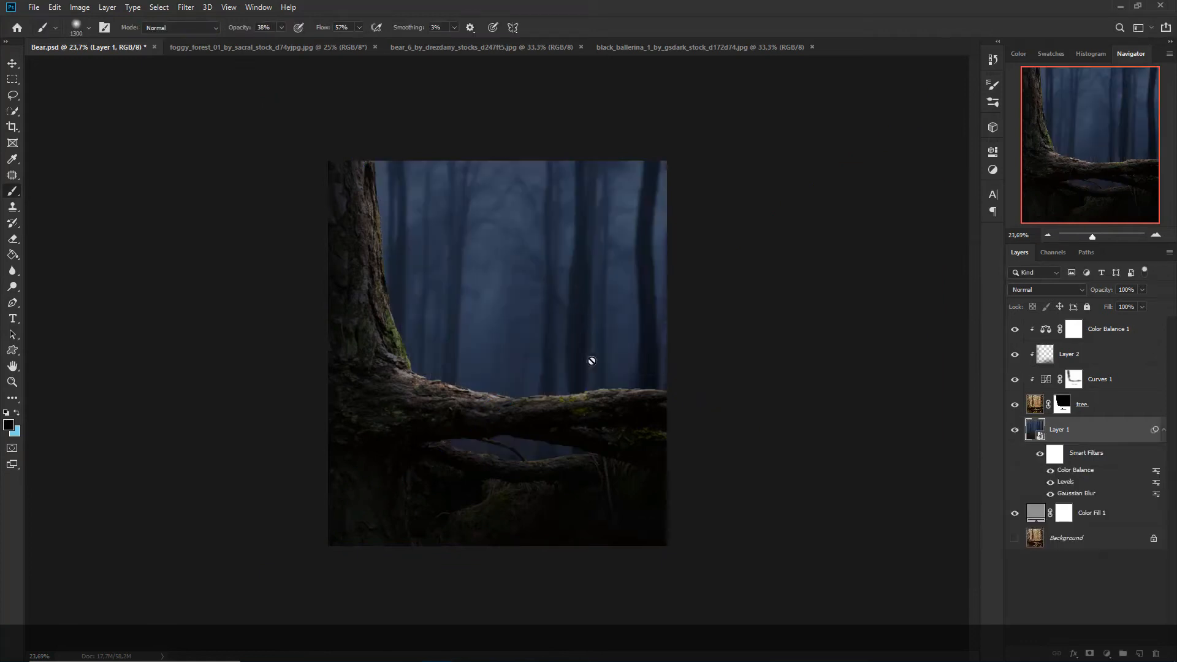
pyautogui.hotkey('ctrl', '+')
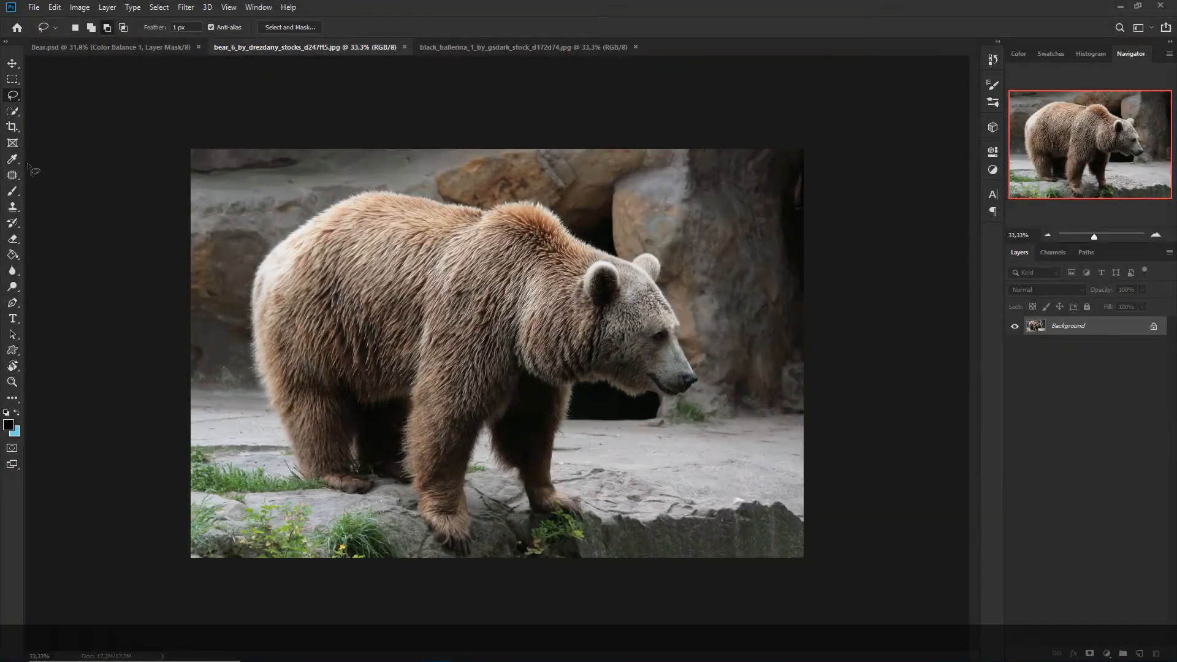
# Select the bear's back, head and chest in the bear photo with the Quick Selection tool
pyautogui.click(13, 111)
pyautogui.moveTo(309, 242)
pyautogui.mouseDown()
pyautogui.moveTo(388, 242)
pyautogui.moveTo(546, 271)
pyautogui.moveTo(631, 325)
pyautogui.moveTo(654, 356)
pyautogui.mouseUp()
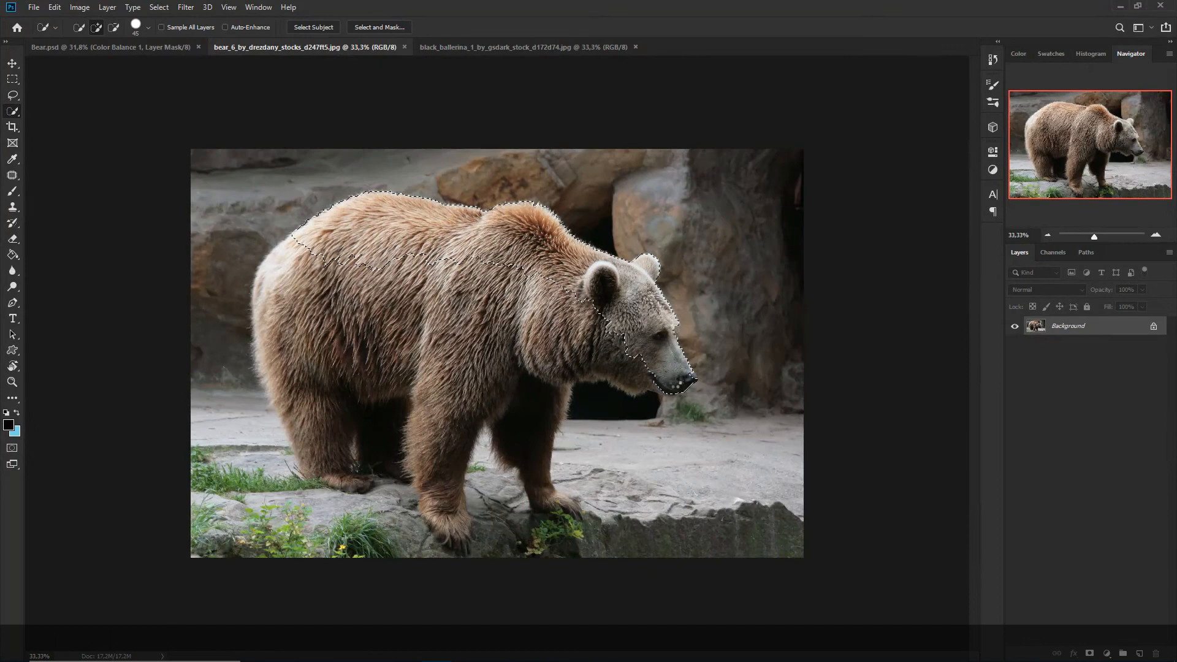
pyautogui.scroll(5, 677, 385)
pyautogui.moveTo(716, 394)
pyautogui.mouseDown()
pyautogui.moveTo(539, 395)
pyautogui.moveTo(506, 437)
pyautogui.mouseUp()
pyautogui.moveTo(593, 444); pyautogui.dragTo(641, 436)
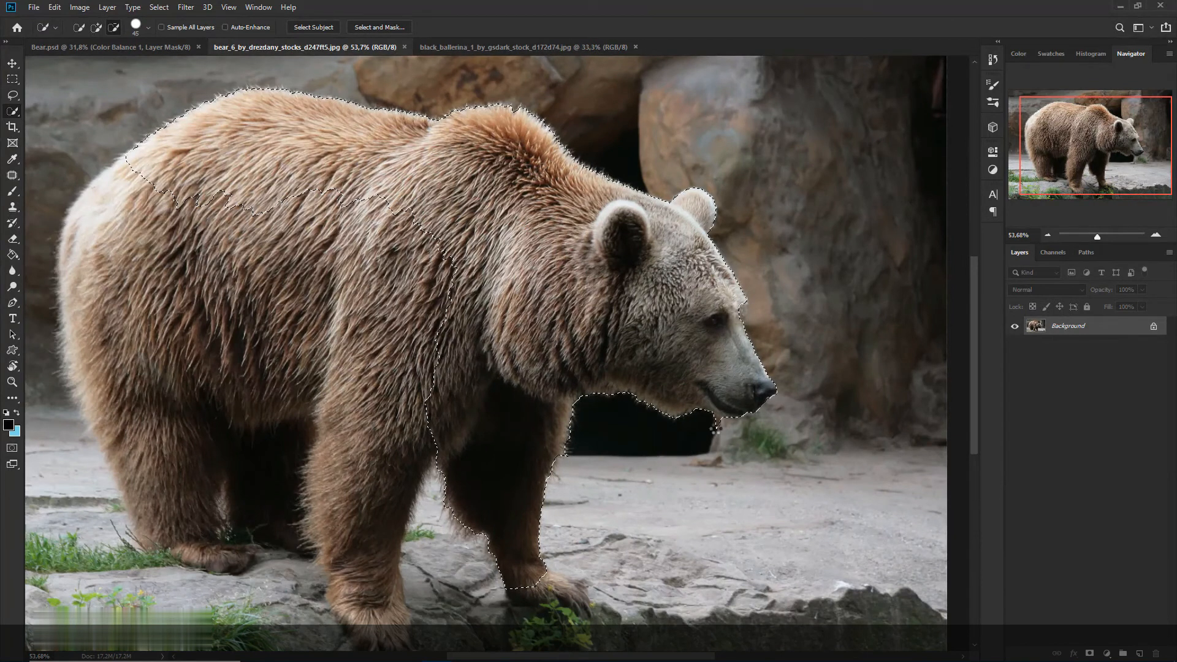
# Extend the selection over the bear's front legs and subtract the ground between them using a smaller brush
pyautogui.moveTo(550, 489)
pyautogui.mouseDown()
pyautogui.moveTo(509, 539)
pyautogui.moveTo(537, 586)
pyautogui.moveTo(580, 604)
pyautogui.moveTo(392, 475)
pyautogui.moveTo(366, 541)
pyautogui.mouseUp()
pyautogui.moveTo(366, 541)
pyautogui.mouseDown()
pyautogui.moveTo(423, 538)
pyautogui.moveTo(362, 510)
pyautogui.moveTo(406, 576)
pyautogui.moveTo(496, 523)
pyautogui.moveTo(591, 537)
pyautogui.mouseUp()
pyautogui.moveTo(492, 507); pyautogui.dragTo(472, 397)
pyautogui.press('[')
pyautogui.press('[')
pyautogui.keyDown('alt'); pyautogui.click(473, 383); pyautogui.keyUp('alt')
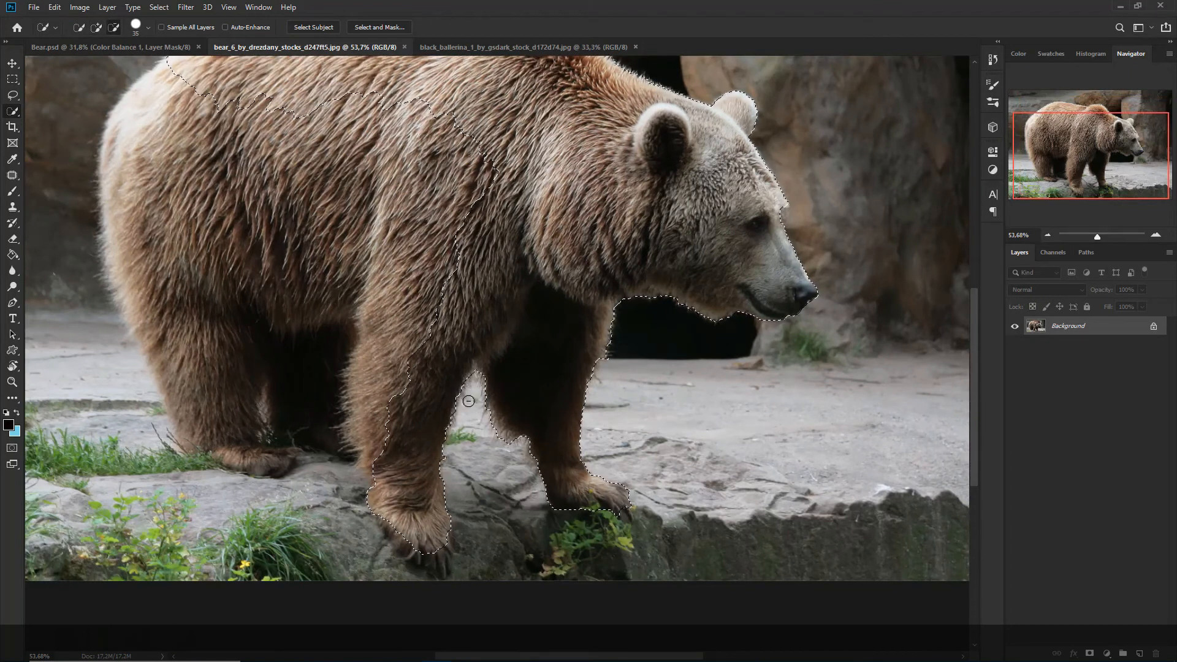
# Add the bear's front paw, hind legs and rump to the selection
pyautogui.click(439, 559)
pyautogui.moveTo(364, 393)
pyautogui.mouseDown()
pyautogui.moveTo(276, 344)
pyautogui.moveTo(239, 432)
pyautogui.mouseUp()
pyautogui.moveTo(198, 298); pyautogui.dragTo(246, 410)
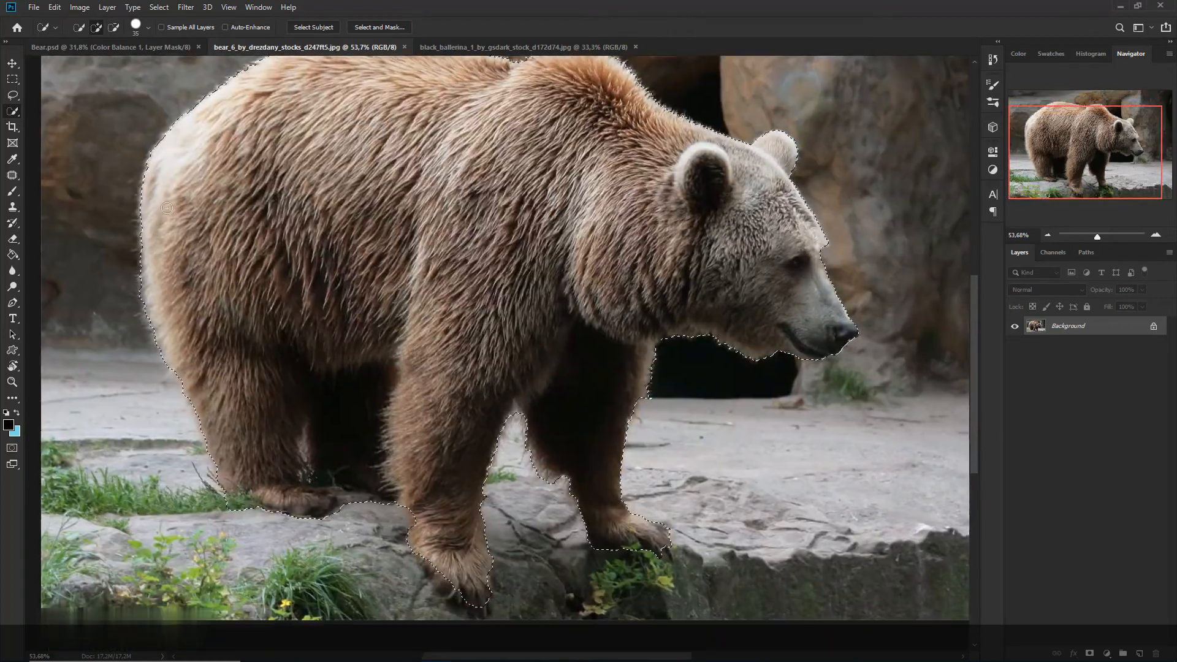
# Refine the bear selection with the Lasso tool around the front claws, the hind paw and the gap between the front legs
pyautogui.press('l')
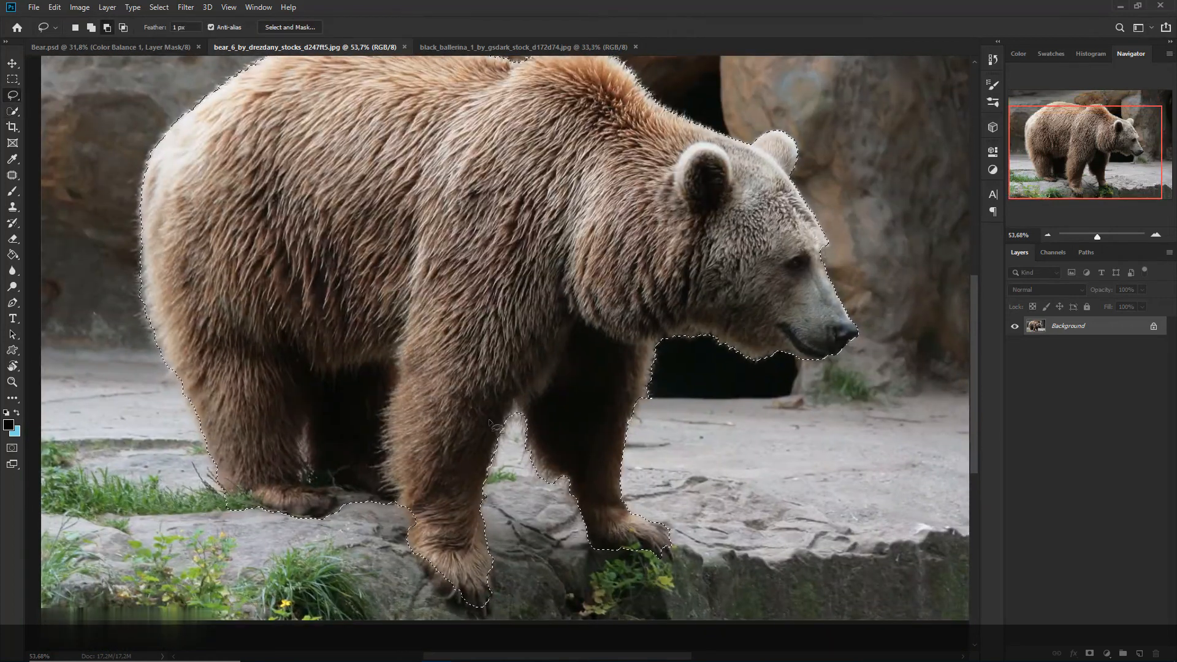
pyautogui.scroll(-3, 492, 467)
pyautogui.moveTo(489, 464); pyautogui.dragTo(499, 520)
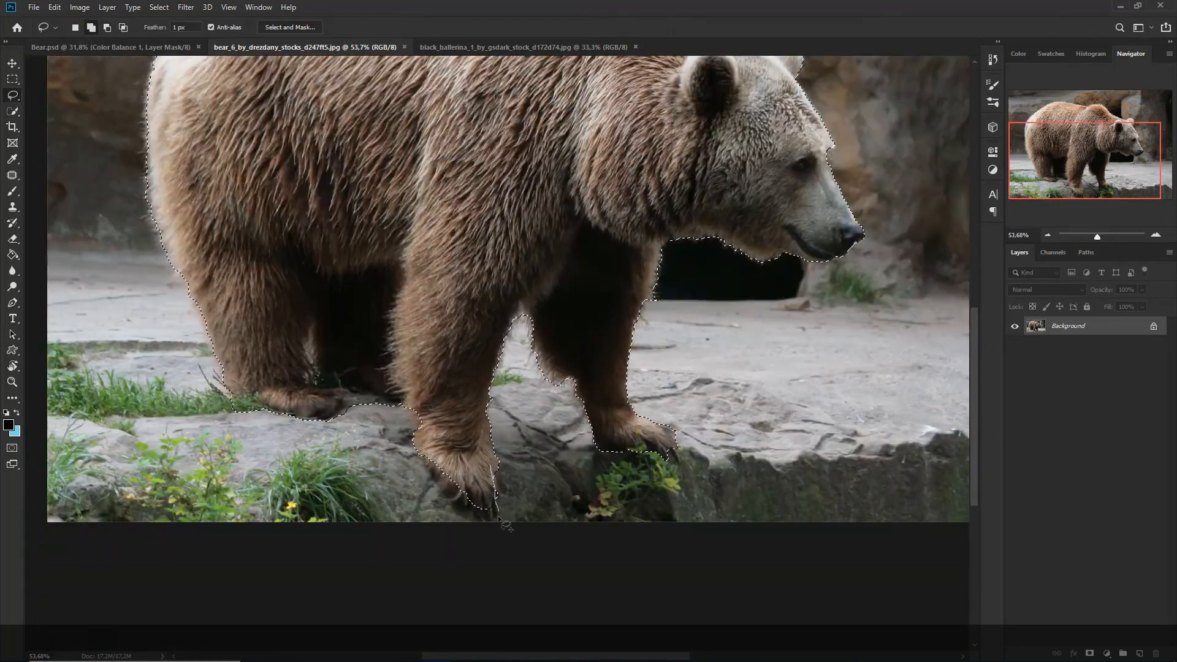
pyautogui.moveTo(459, 434); pyautogui.dragTo(406, 409)
pyautogui.press('alt')
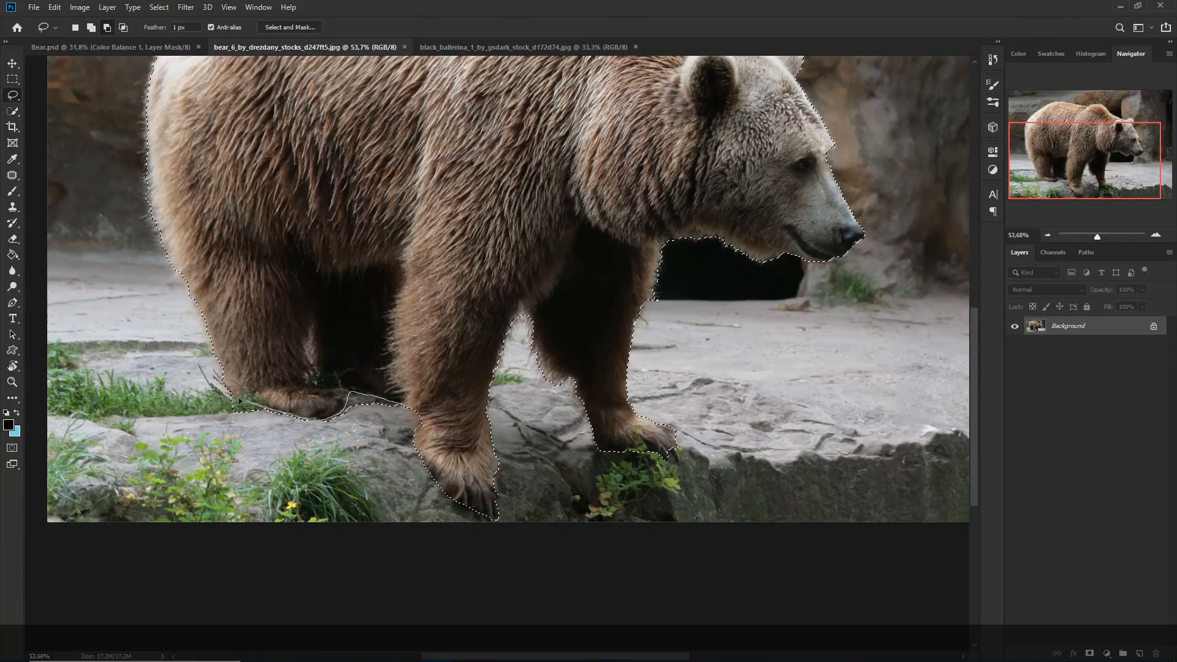
pyautogui.moveTo(366, 464); pyautogui.dragTo(371, 467)
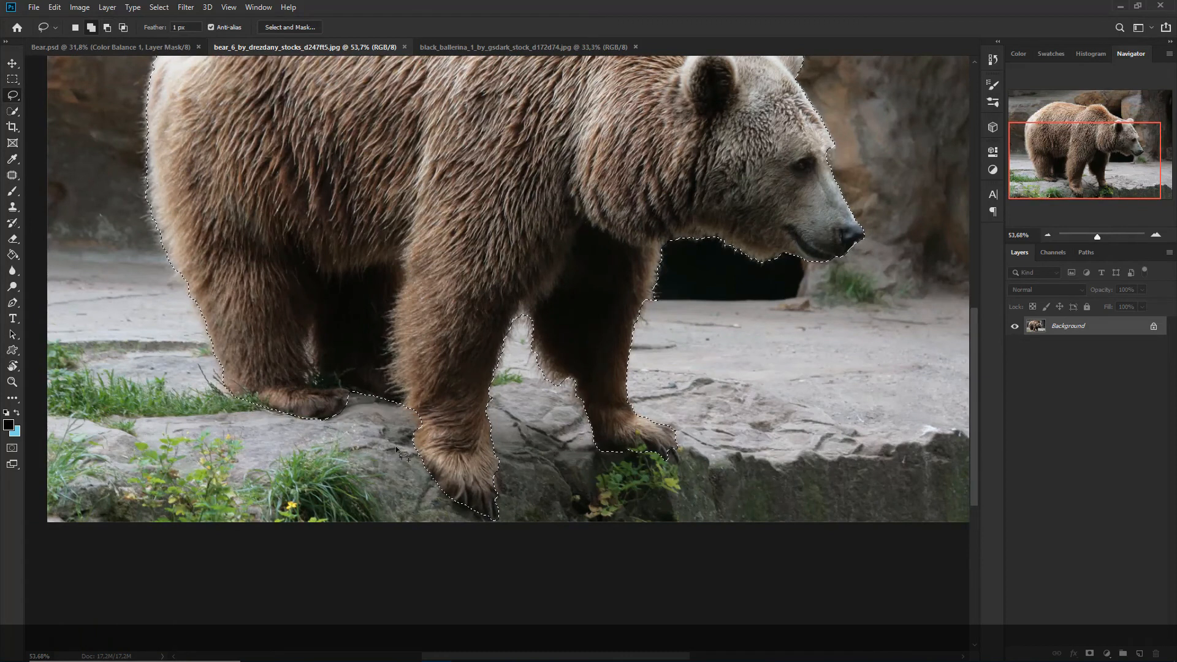
pyautogui.press('alt')
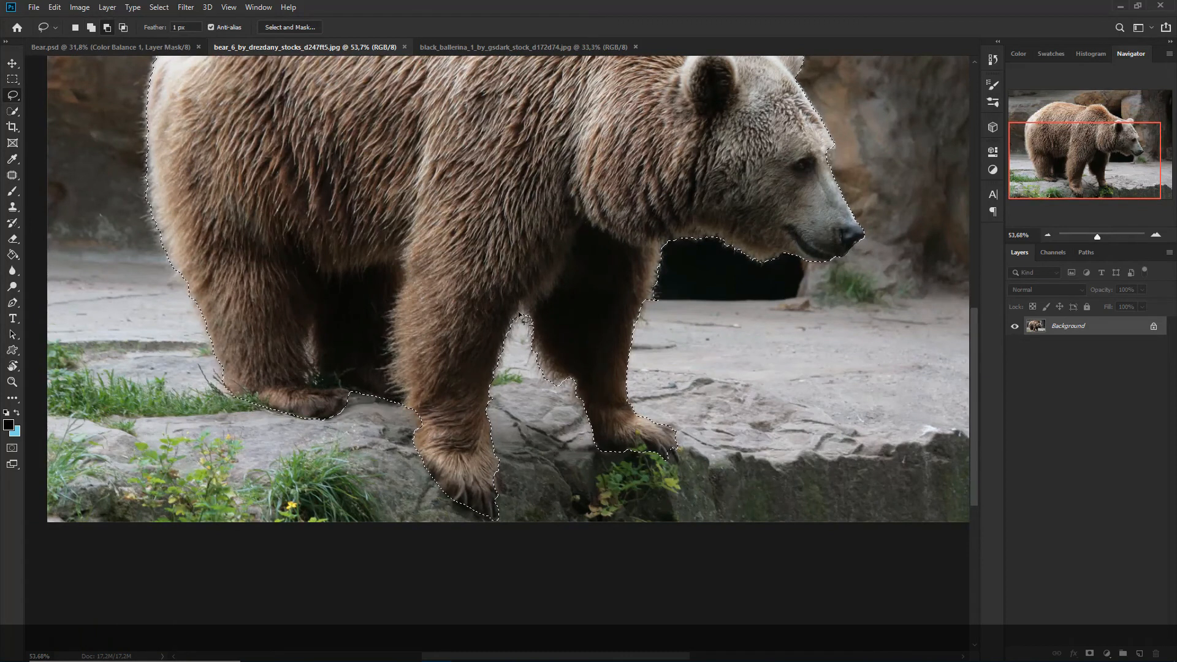
pyautogui.moveTo(516, 335); pyautogui.dragTo(517, 335)
pyautogui.scroll(-2, 501, 453)
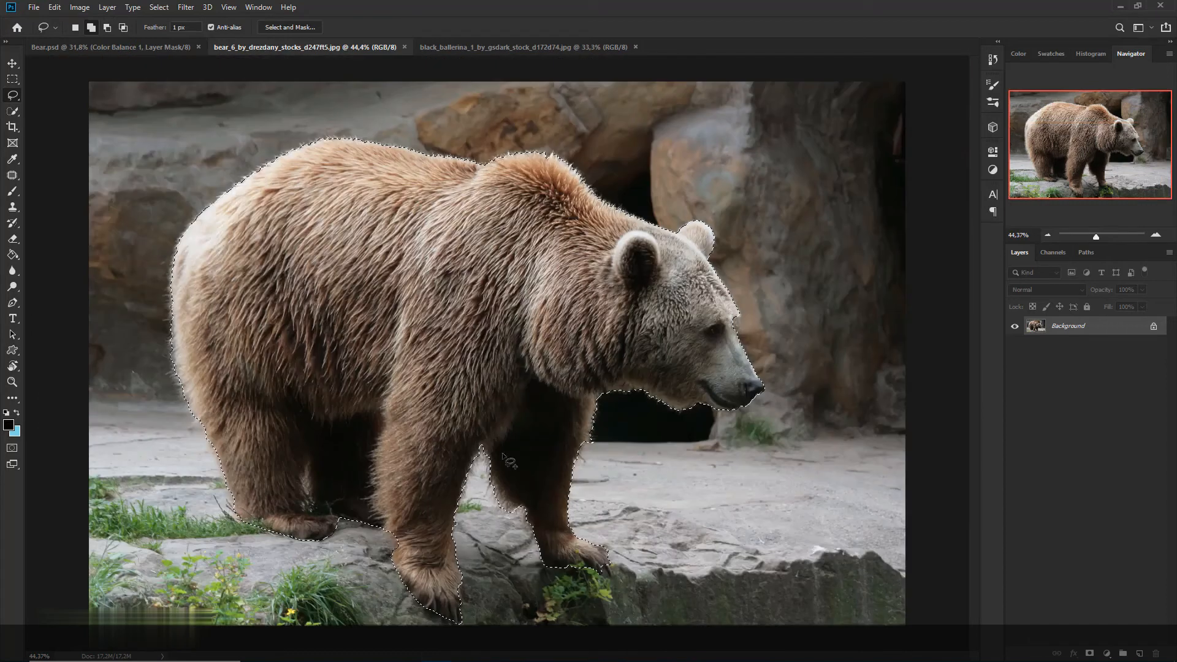
pyautogui.scroll(-2, 502, 453)
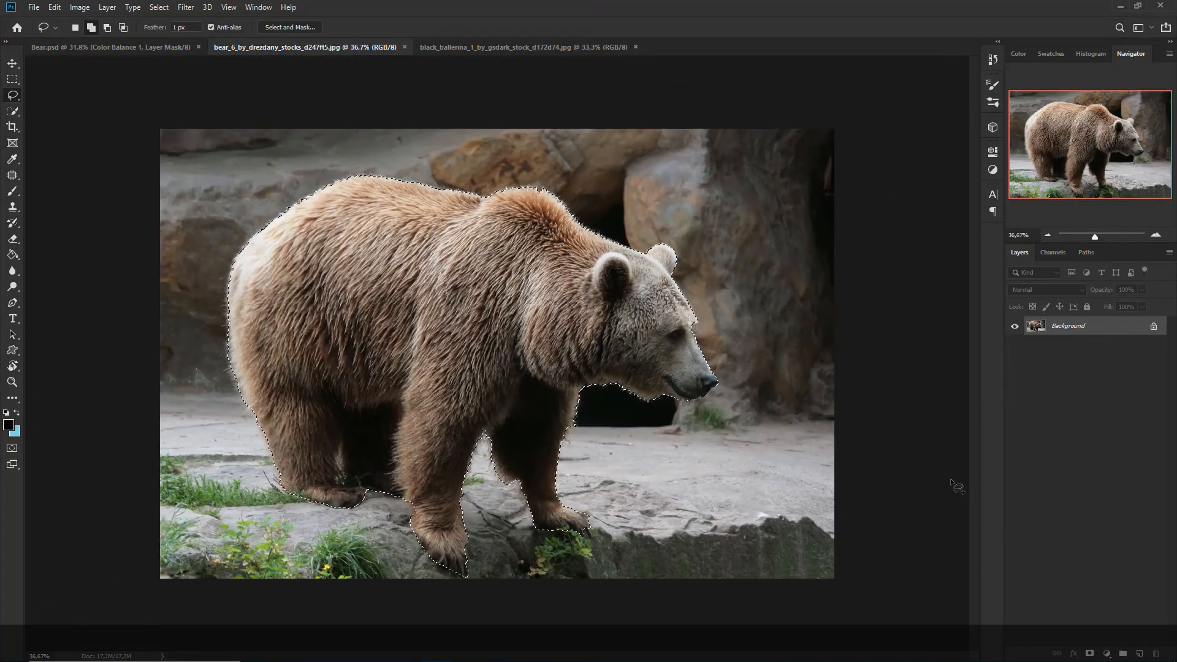
# Mask out the bear photo's background from the selection and move the masked bear into Bear.psd over the log
pyautogui.click(1090, 652)
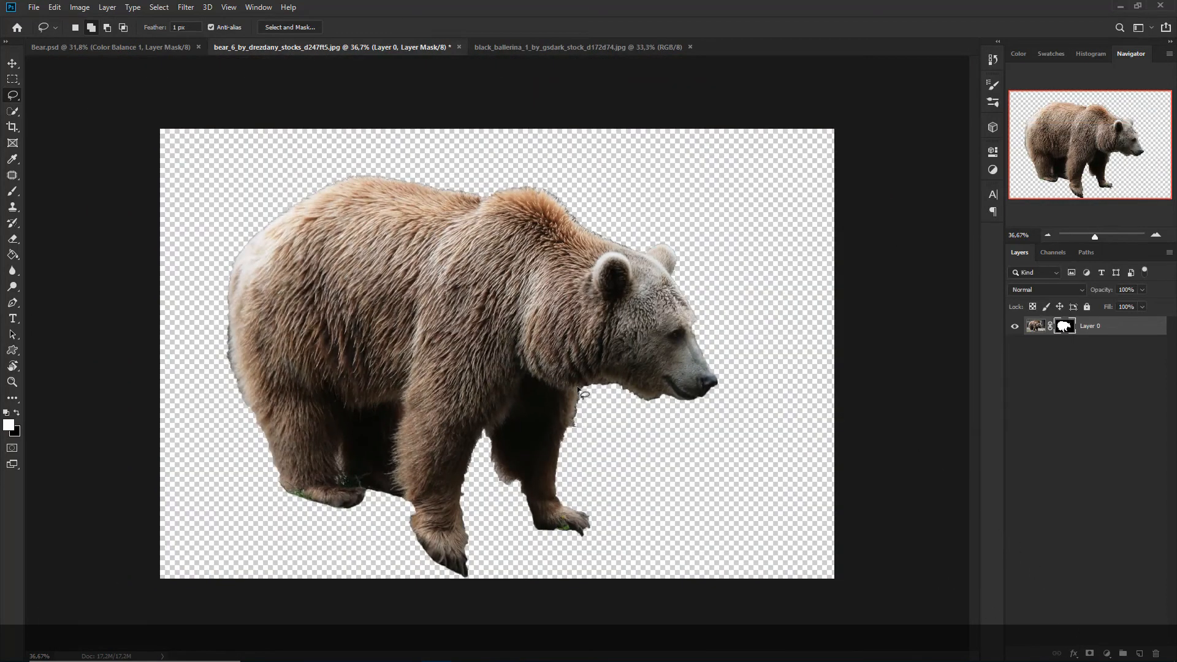
pyautogui.press('v')
pyautogui.moveTo(460, 279)
pyautogui.mouseDown()
pyautogui.moveTo(290, 93)
pyautogui.moveTo(147, 48)
pyautogui.moveTo(178, 97)
pyautogui.mouseUp()
pyautogui.moveTo(517, 311); pyautogui.dragTo(577, 330)
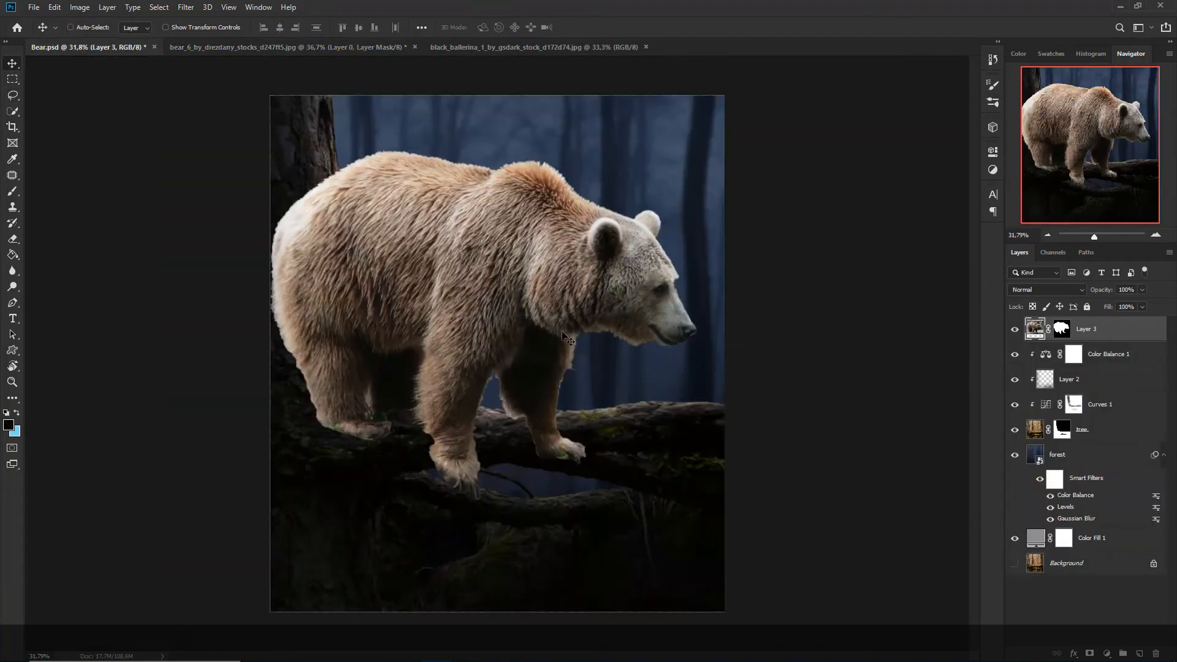
# Flip the bear horizontally, scale it to about 75% and position it over the log facing the tree
pyautogui.hotkey('ctrl', 't')
pyautogui.rightClick(586, 310)
pyautogui.click(641, 459)
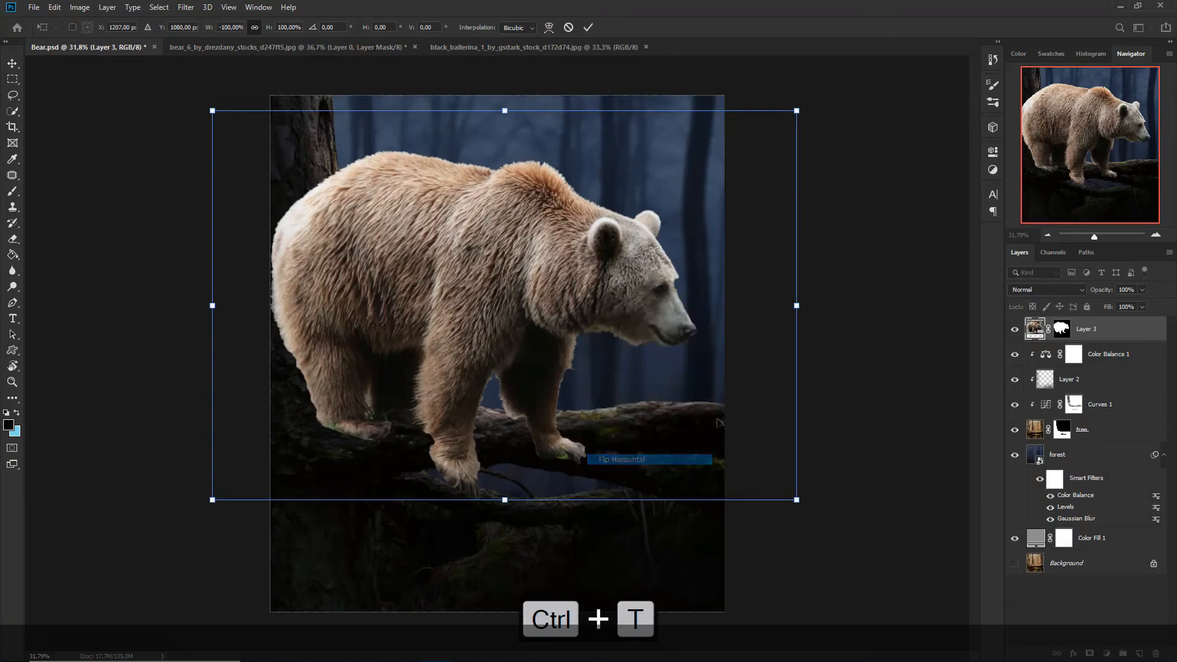
pyautogui.moveTo(797, 110); pyautogui.dragTo(723, 158)
pyautogui.moveTo(659, 184); pyautogui.dragTo(635, 242)
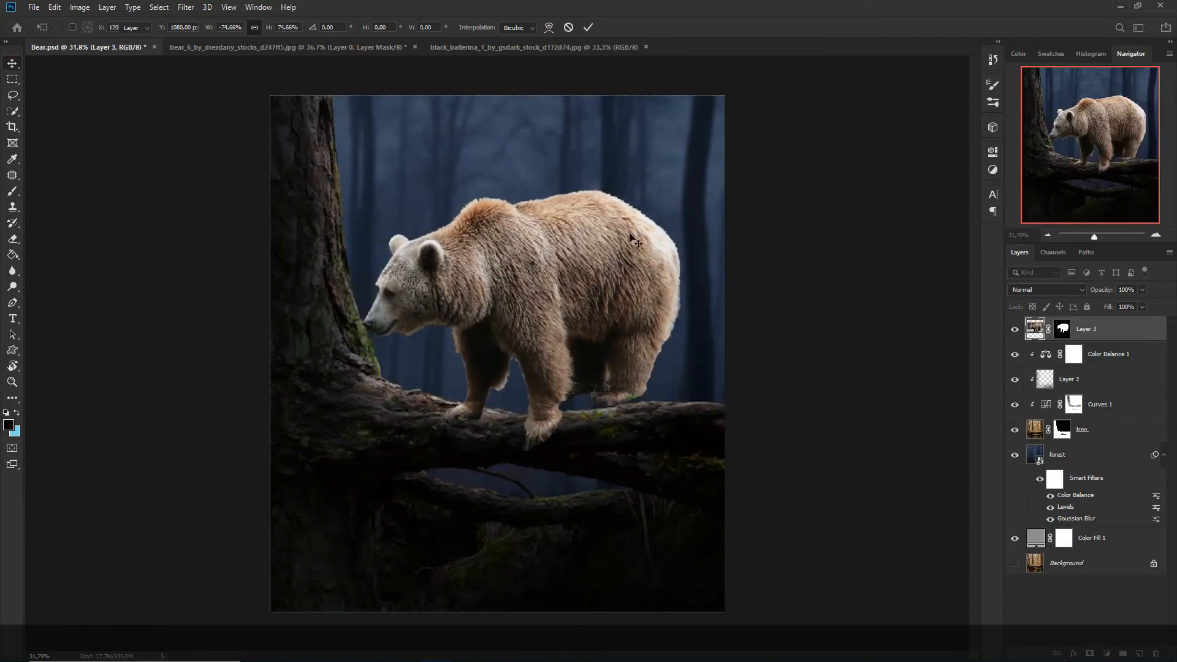
pyautogui.press('Return')
# Start refining the bear's mask in Select and Mask with a 1 px radius, 1.0 px feather and -8% shift edge
pyautogui.scroll(5, 563, 295)
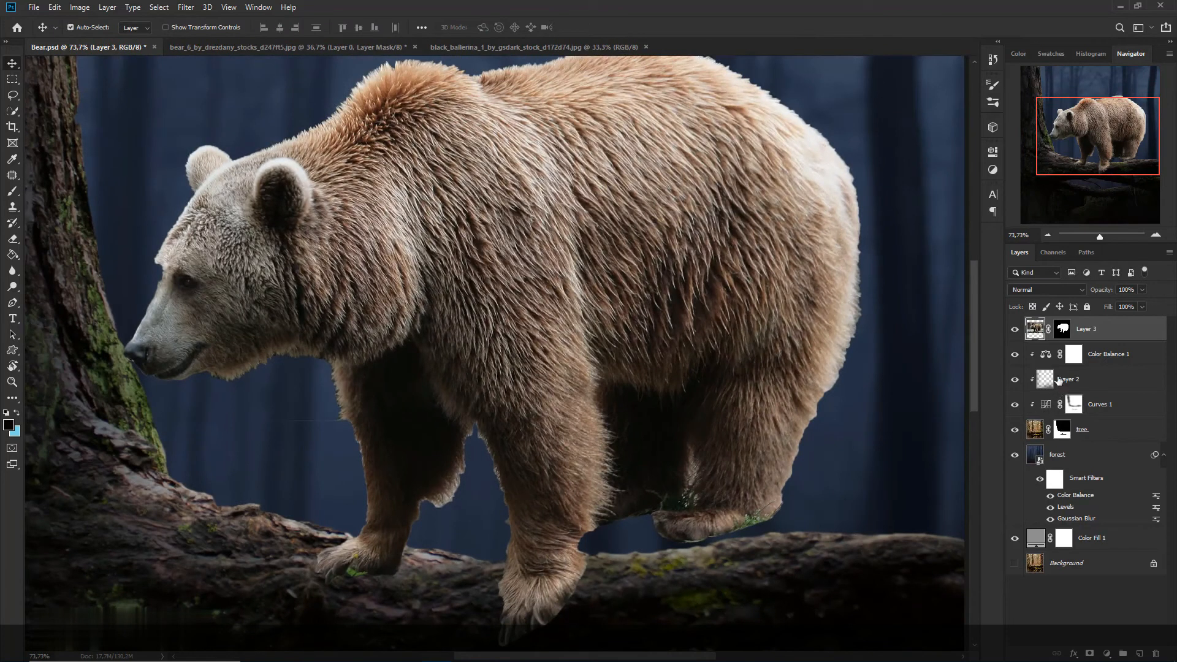
pyautogui.click(1063, 330)
pyautogui.rightClick(1063, 330)
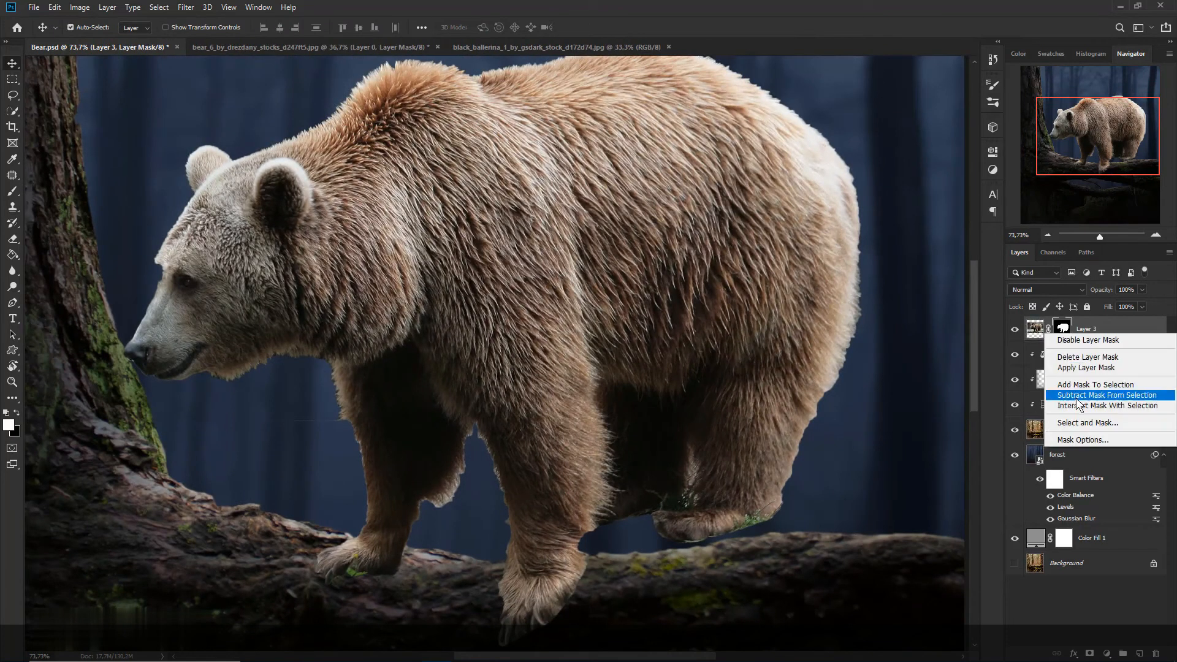
pyautogui.click(1128, 425)
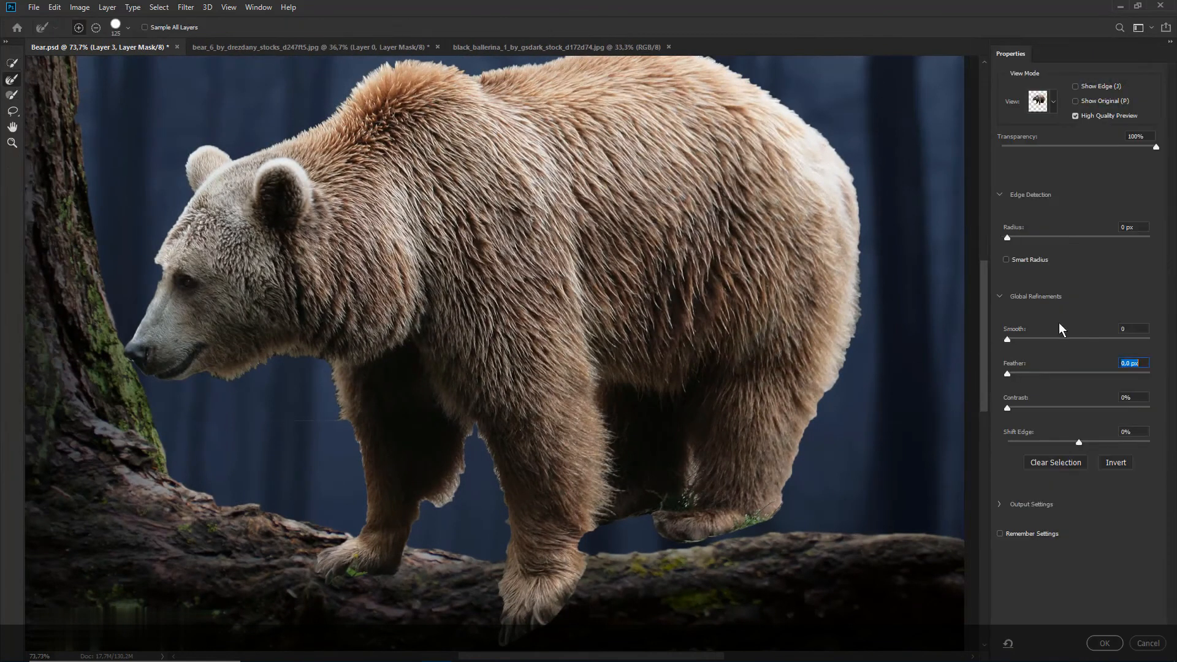
pyautogui.click(1012, 237)
pyautogui.click(1074, 441)
pyautogui.moveTo(1011, 375); pyautogui.dragTo(1014, 374)
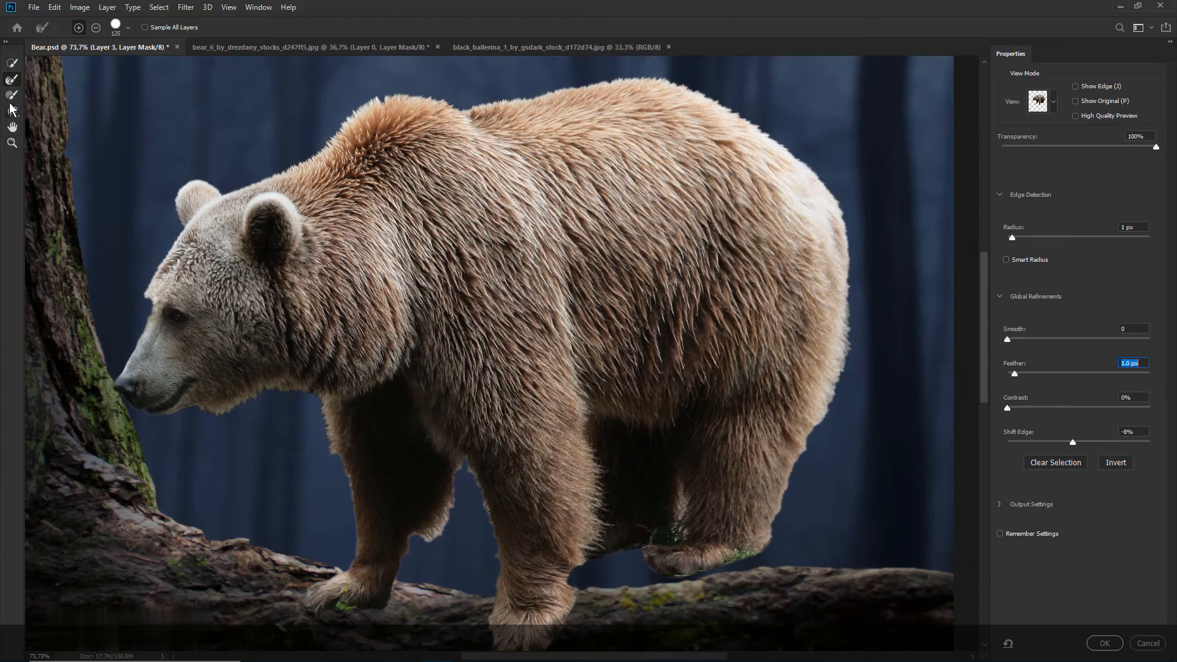
# Refine the fur edge in the gap between the bear's front legs using the Refine Edge brush at 50 px
pyautogui.click(12, 95)
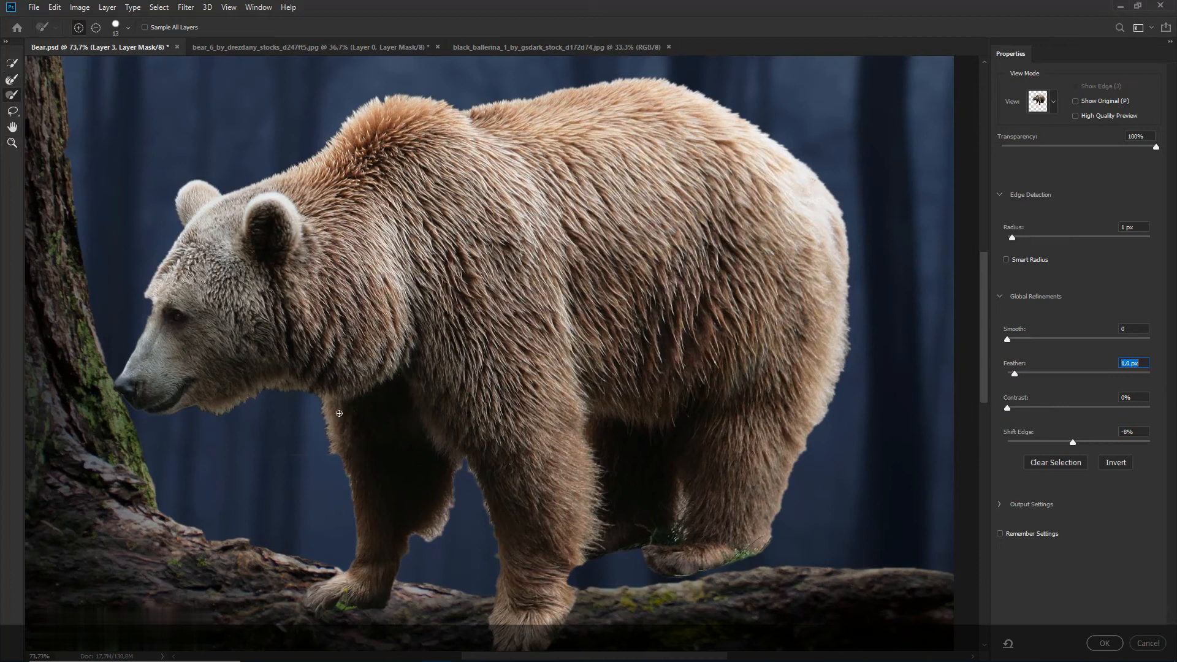
pyautogui.click(12, 80)
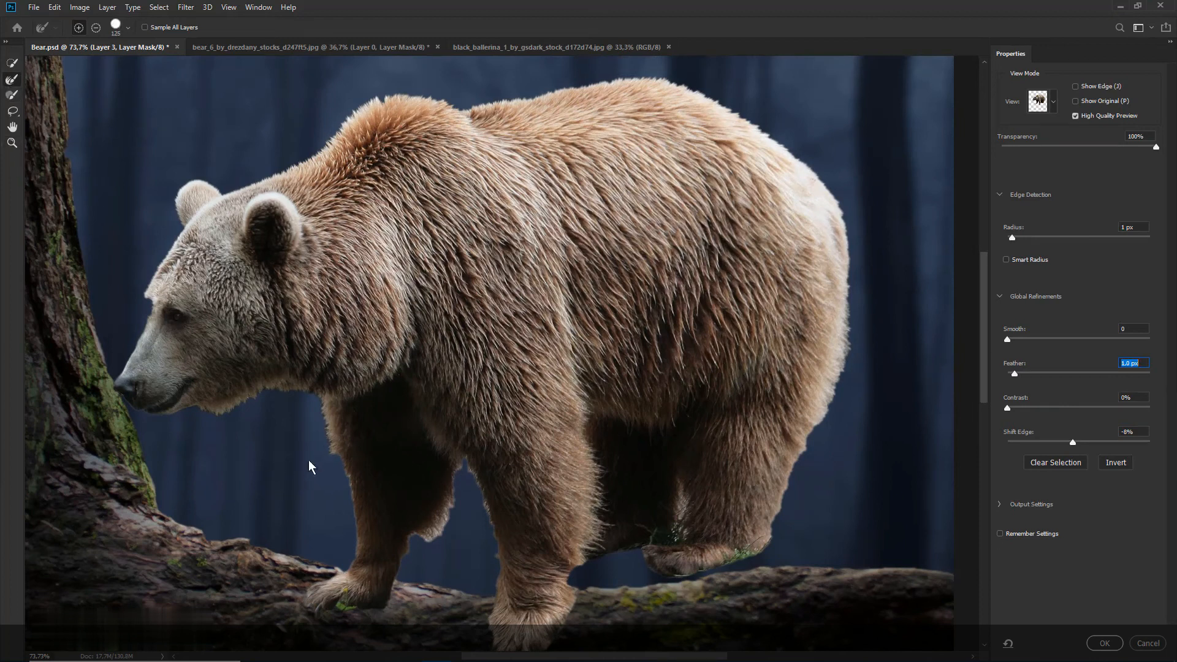
pyautogui.press('[')
pyautogui.press('[')
pyautogui.press('[')
pyautogui.press('[')
pyautogui.press('[')
pyautogui.press('[')
pyautogui.hotkey('ctrl', 'z')
pyautogui.moveTo(435, 539)
pyautogui.mouseDown()
pyautogui.moveTo(462, 480)
pyautogui.moveTo(466, 499)
pyautogui.mouseUp()
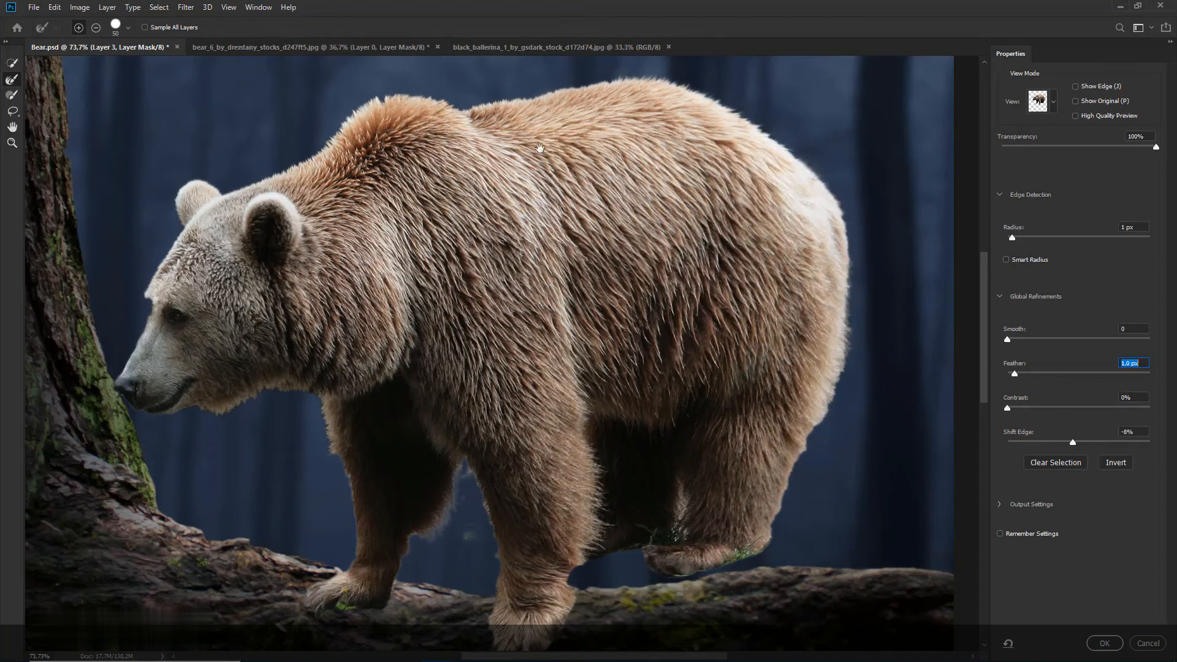
# Set the mask refinement to 2 px radius, 7 smooth, 1.5 px feather and -40% shift edge, and apply it
pyautogui.moveTo(539, 148); pyautogui.dragTo(567, 187)
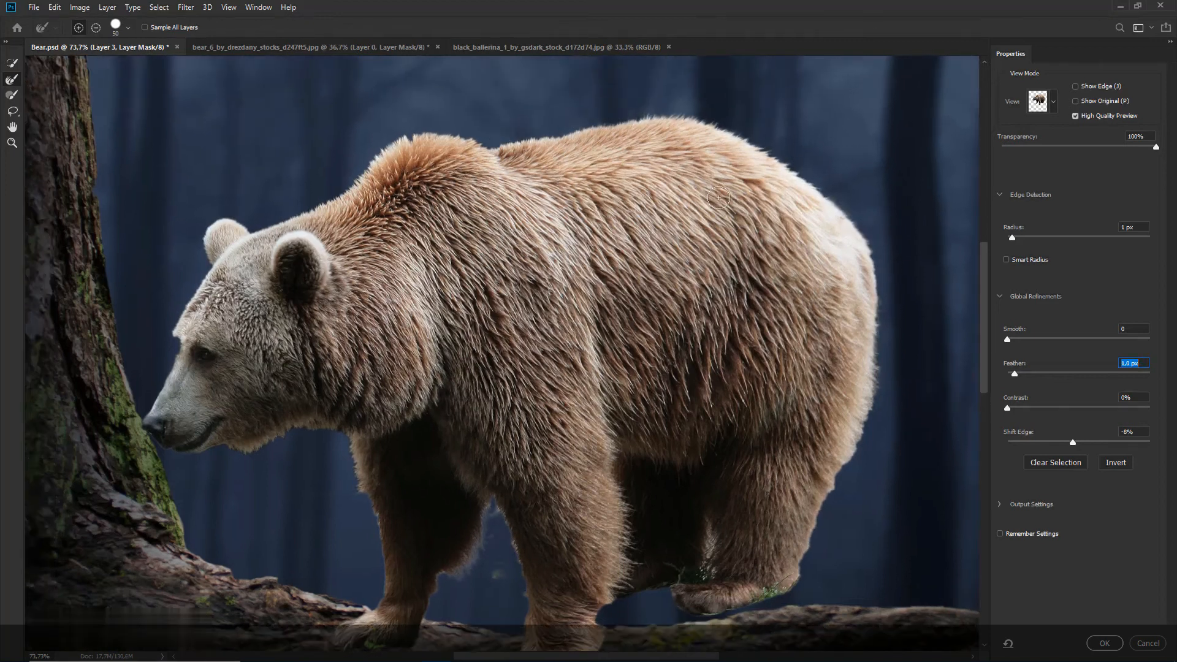
pyautogui.moveTo(1017, 339); pyautogui.dragTo(1025, 380)
pyautogui.moveTo(1012, 238); pyautogui.dragTo(1021, 237)
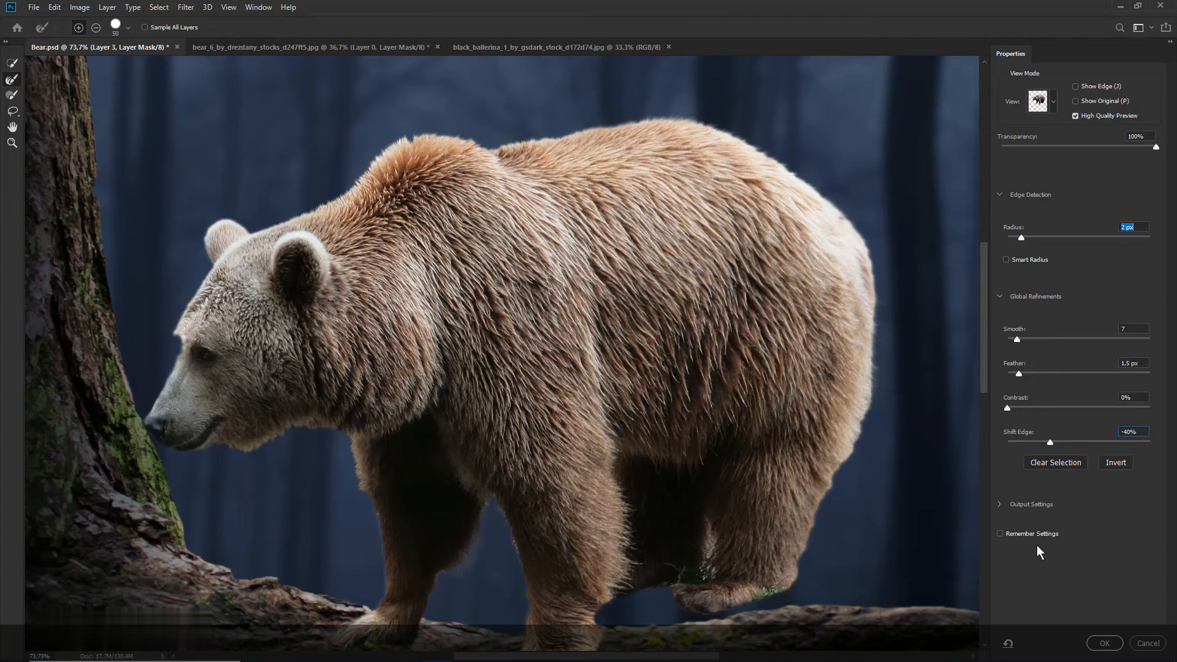
pyautogui.click(1107, 643)
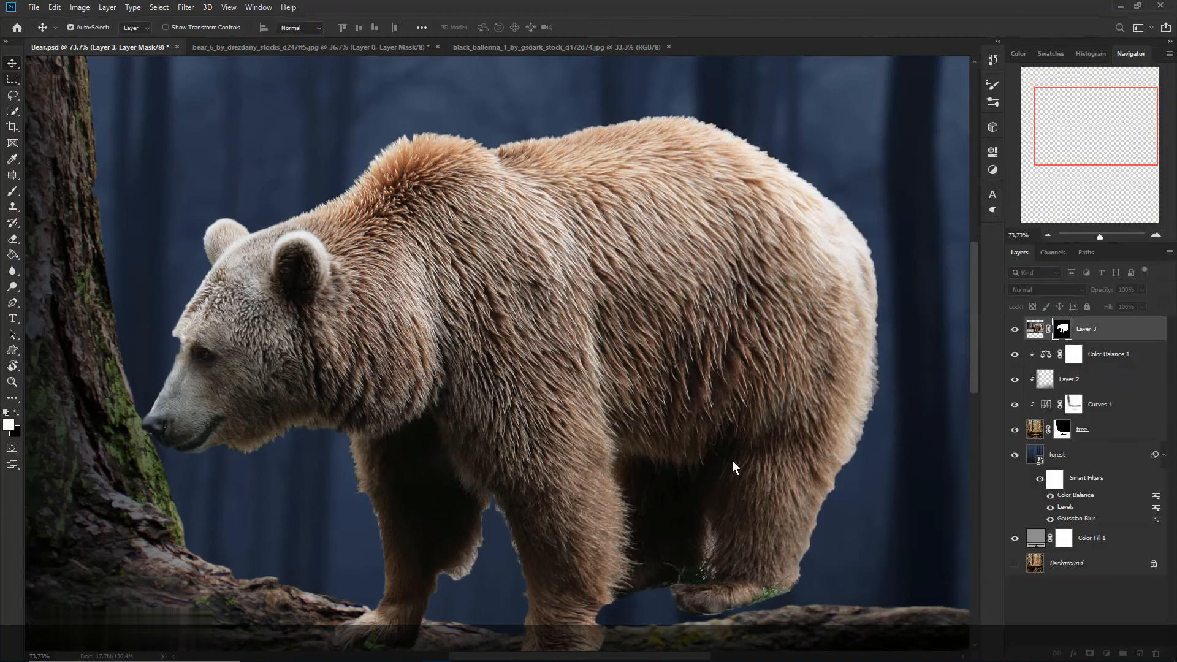
# Scale the bear down to about 60% and stand it on the log near the image's right edge
pyautogui.scroll(-3, 560, 419)
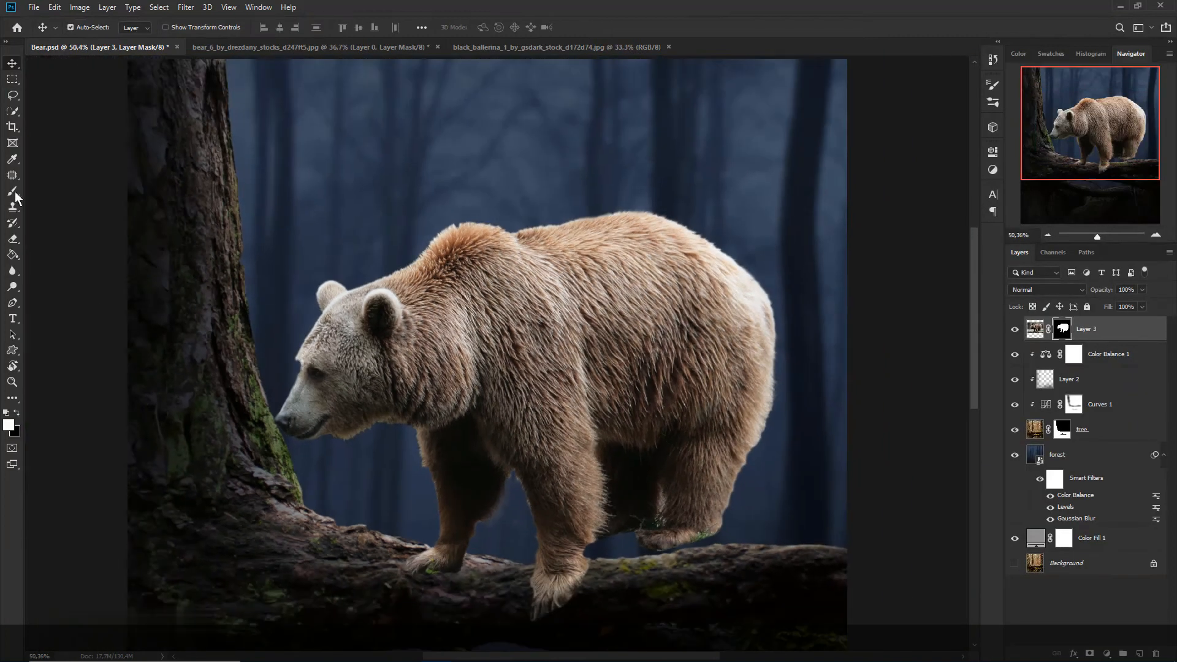
pyautogui.hotkey('ctrl', 't')
pyautogui.moveTo(845, 163); pyautogui.dragTo(683, 268)
pyautogui.moveTo(626, 364); pyautogui.dragTo(750, 456)
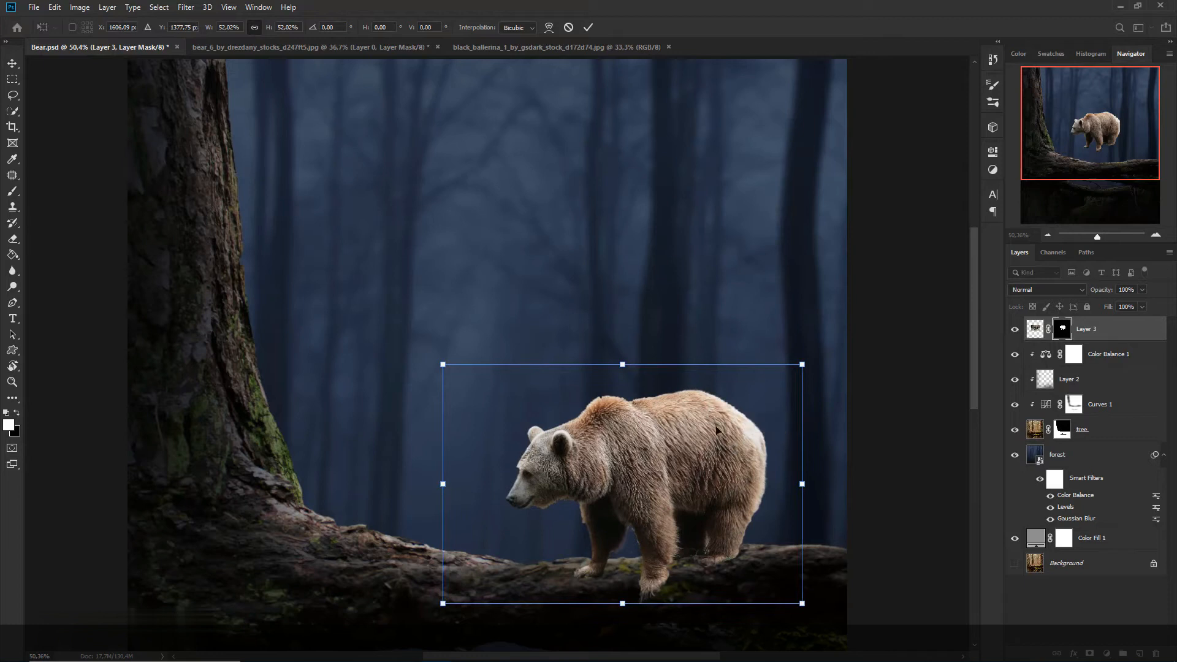
pyautogui.scroll(-3, 718, 431)
pyautogui.moveTo(677, 293); pyautogui.dragTo(689, 281)
pyautogui.moveTo(655, 317); pyautogui.dragTo(653, 306)
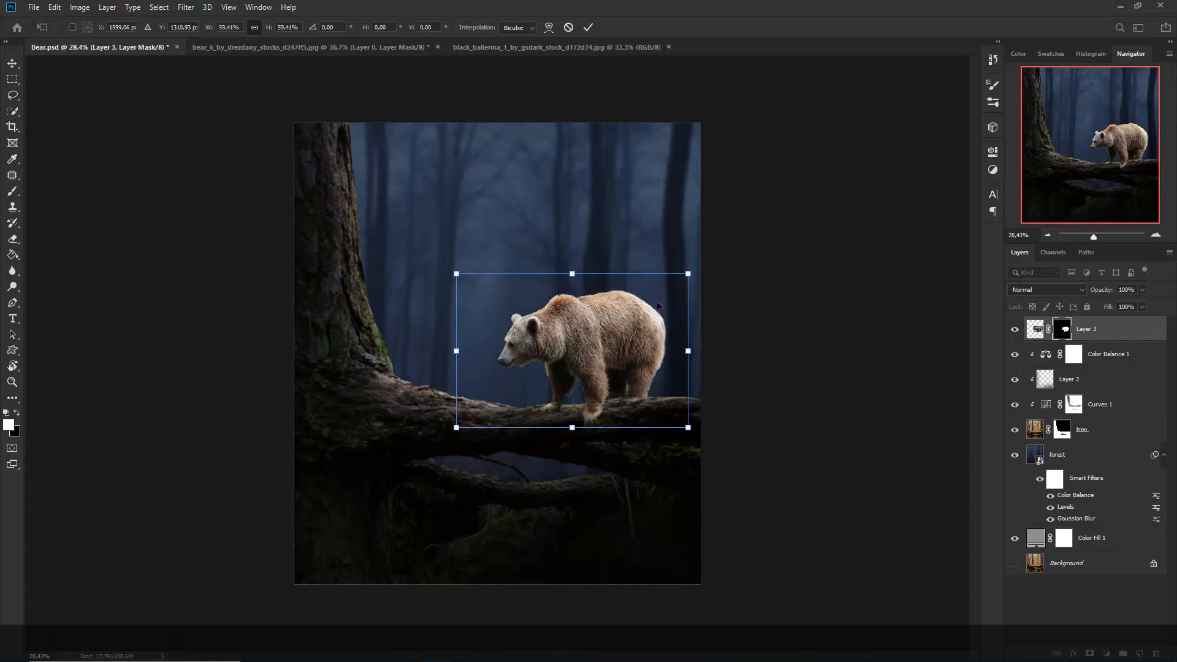
pyautogui.moveTo(688, 275)
pyautogui.mouseDown()
pyautogui.moveTo(745, 238)
pyautogui.moveTo(705, 258)
pyautogui.moveTo(697, 286)
pyautogui.mouseUp()
pyautogui.press('Return')
# Clean up the bear's mask with a 45 px black brush between the front legs, and at 100% opacity around the paws to remove the grass
pyautogui.scroll(9, 579, 396)
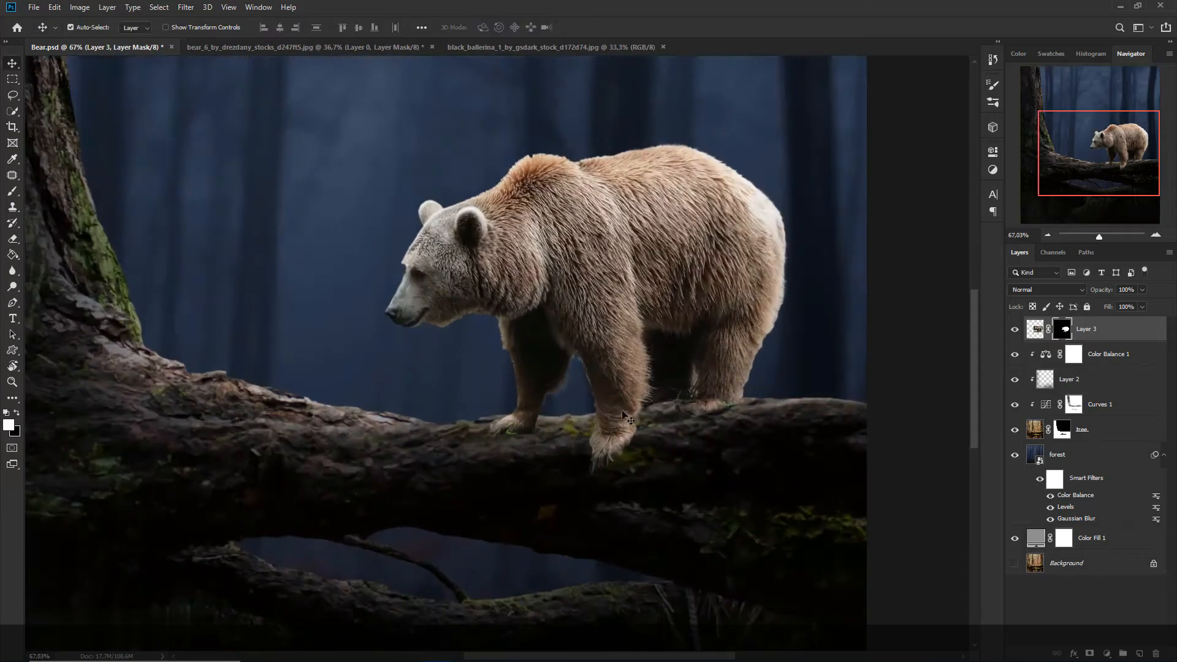
pyautogui.scroll(2, 585, 382)
pyautogui.scroll(2, 797, 380)
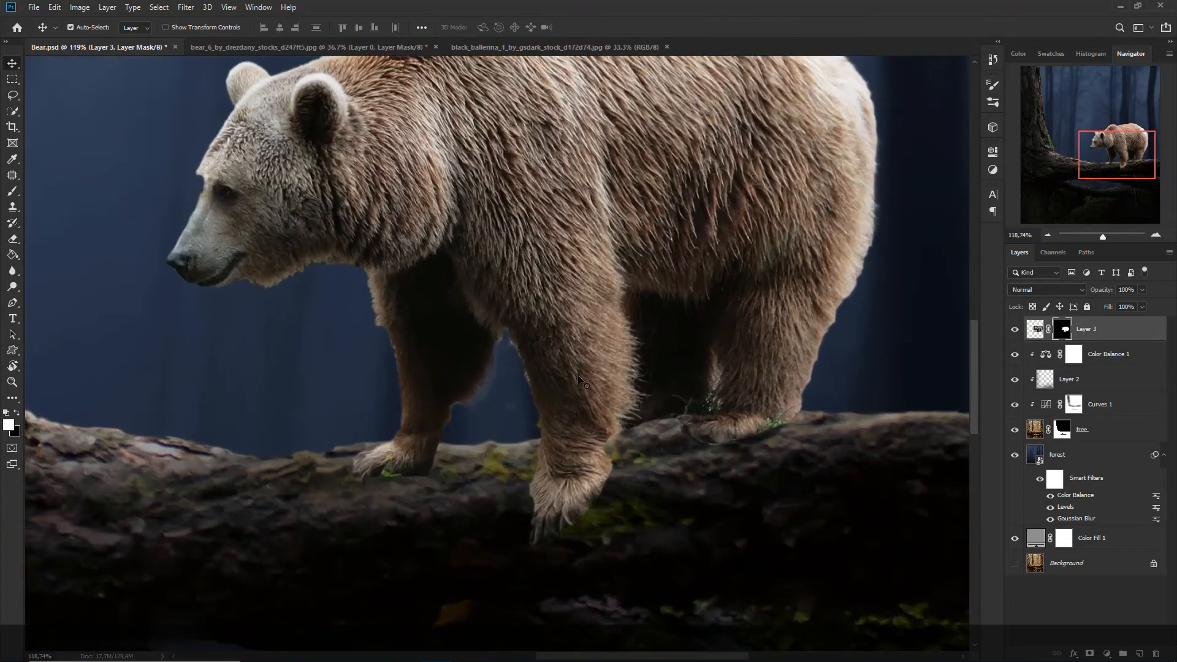
pyautogui.press('b')
pyautogui.press('[')
pyautogui.press('[')
pyautogui.press('[')
pyautogui.press('[')
pyautogui.press('[')
pyautogui.press('[')
pyautogui.press('[')
pyautogui.press('[')
pyautogui.press('[')
pyautogui.press('[')
pyautogui.press('[')
pyautogui.press('[')
pyautogui.press('[')
pyautogui.press('[')
pyautogui.press('[')
pyautogui.press('[')
pyautogui.press('[')
pyautogui.press('[')
pyautogui.press('[')
pyautogui.press('[')
pyautogui.press('[')
pyautogui.press('[')
pyautogui.moveTo(504, 412); pyautogui.dragTo(514, 386)
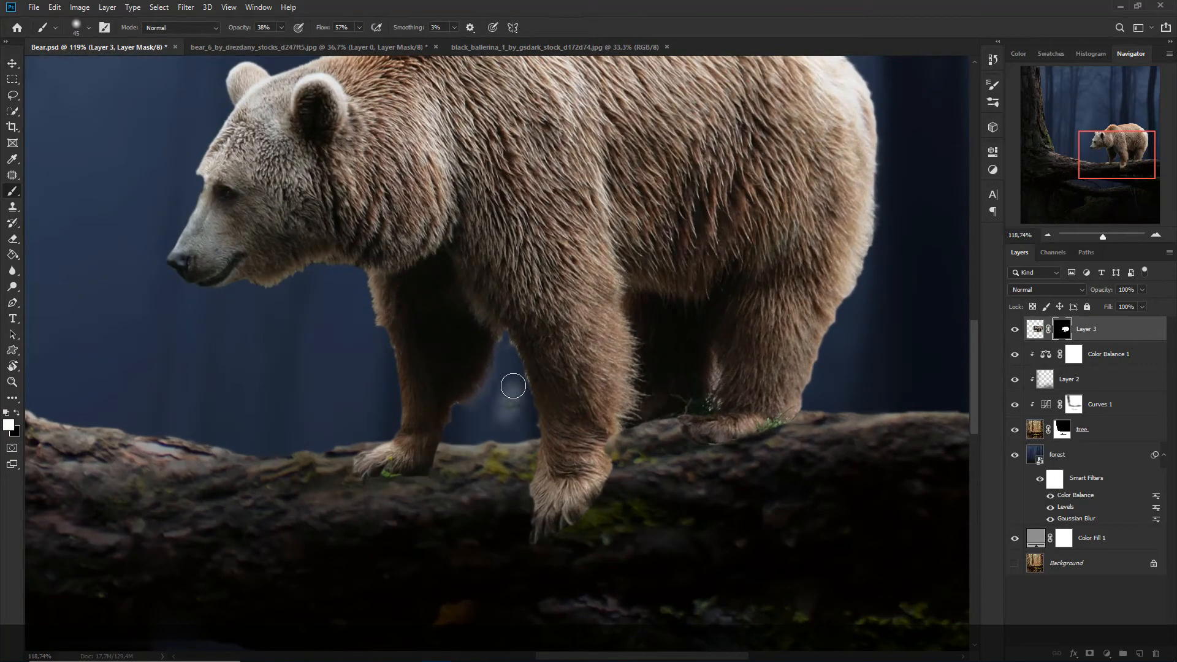
pyautogui.hotkey('ctrl', 'z')
pyautogui.press('x')
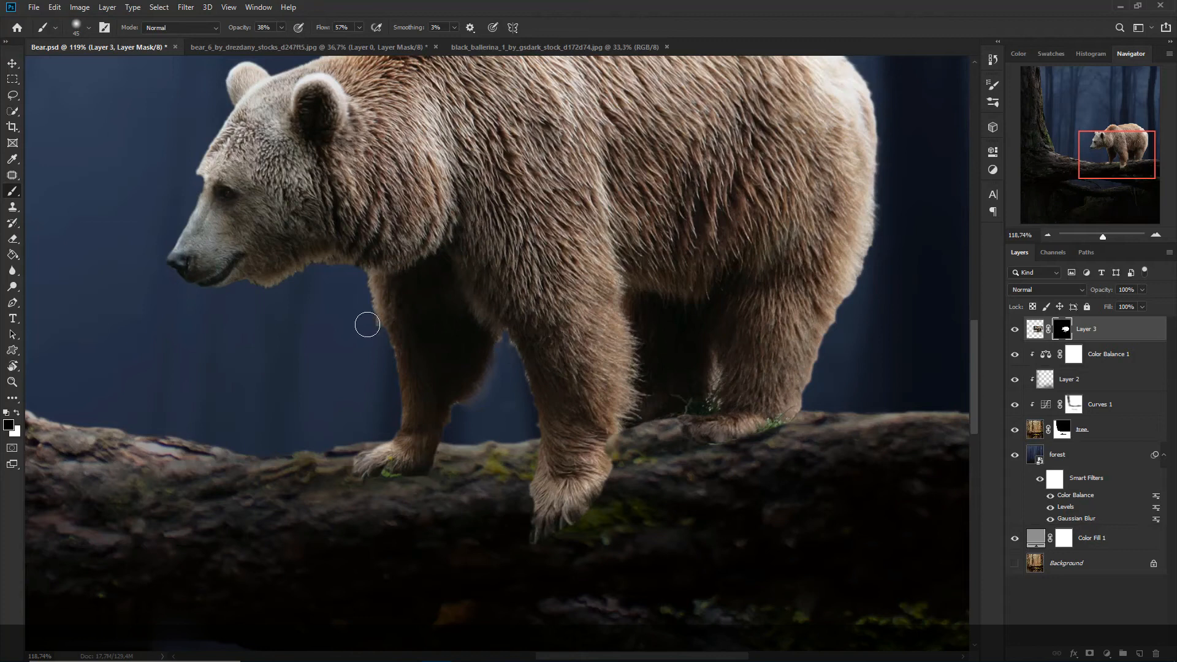
pyautogui.moveTo(243, 28); pyautogui.dragTo(301, 38)
pyautogui.moveTo(710, 439); pyautogui.dragTo(657, 493)
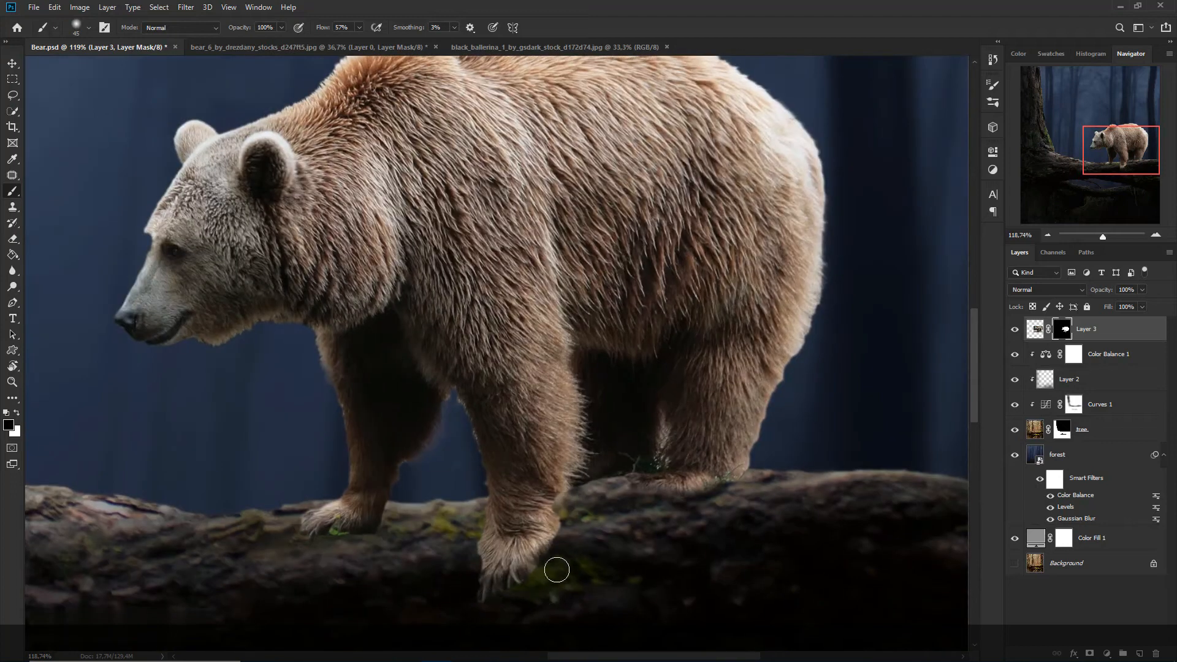
# Rename the bear cutout's layer as bear
pyautogui.scroll(-5, 555, 558)
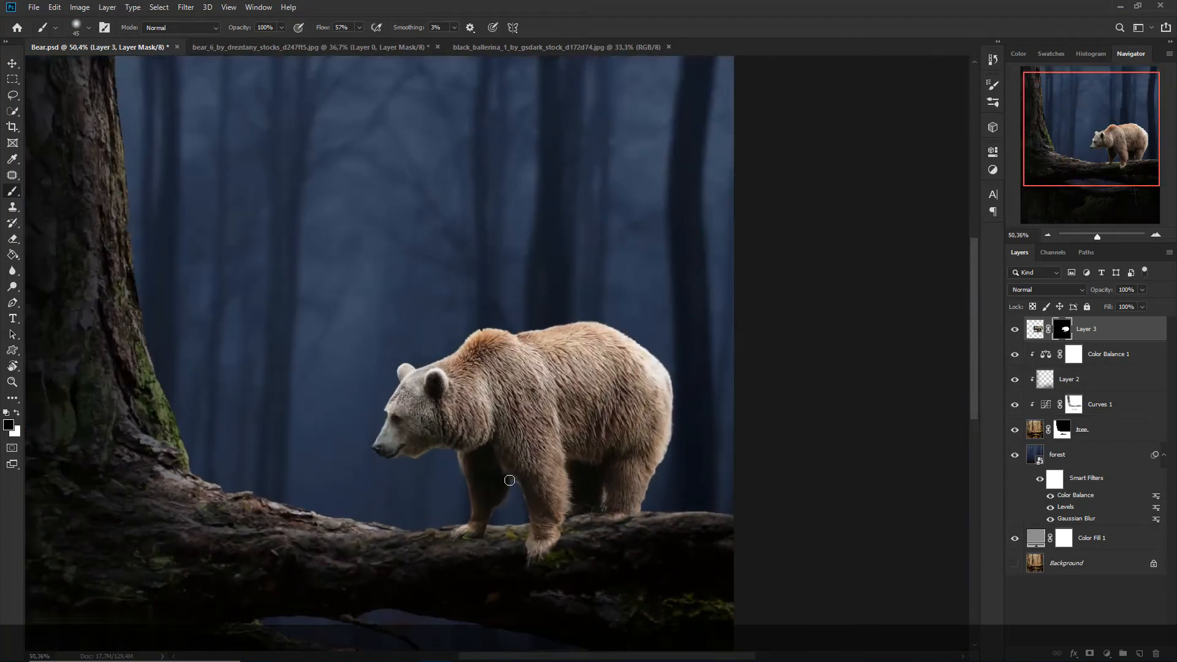
pyautogui.doubleClick(1093, 330)
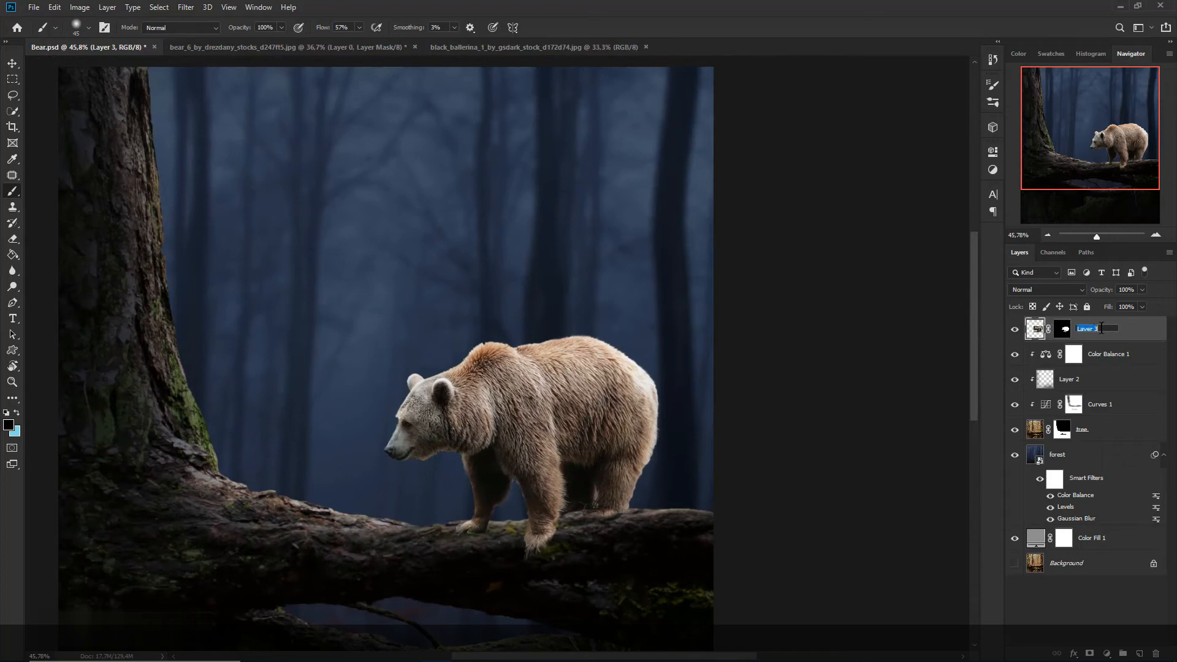
pyautogui.press('Return')
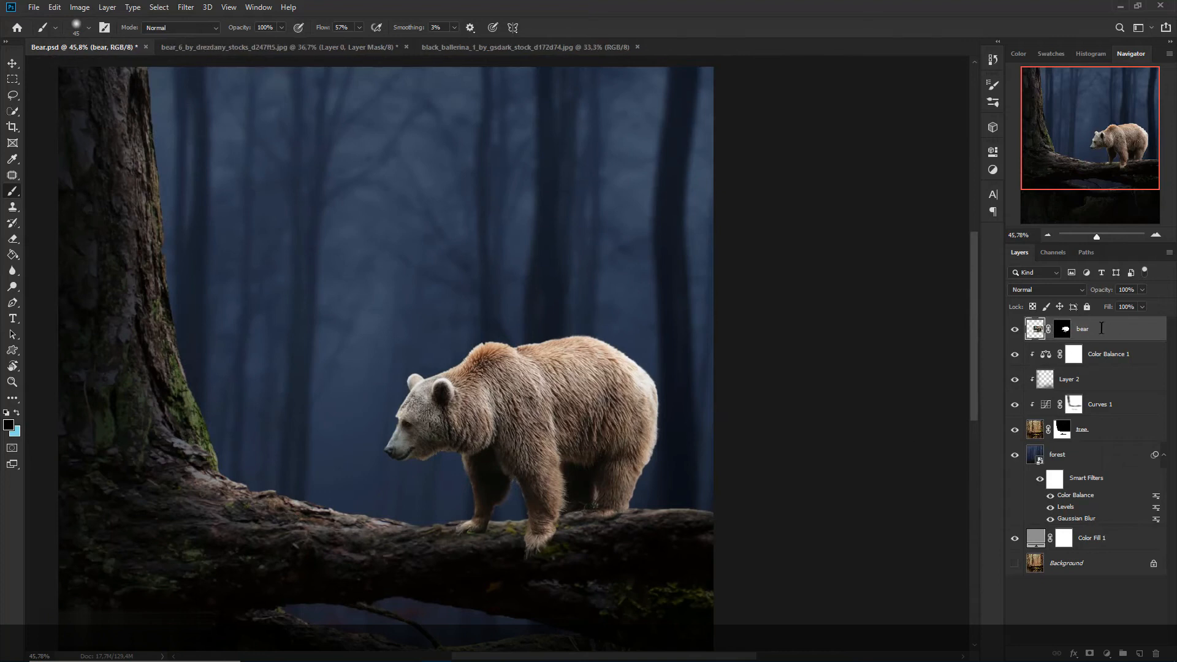
# Add a Curves adjustment clipped to the bear layer and darken it by lowering the white point's output to 125
pyautogui.click(1111, 652)
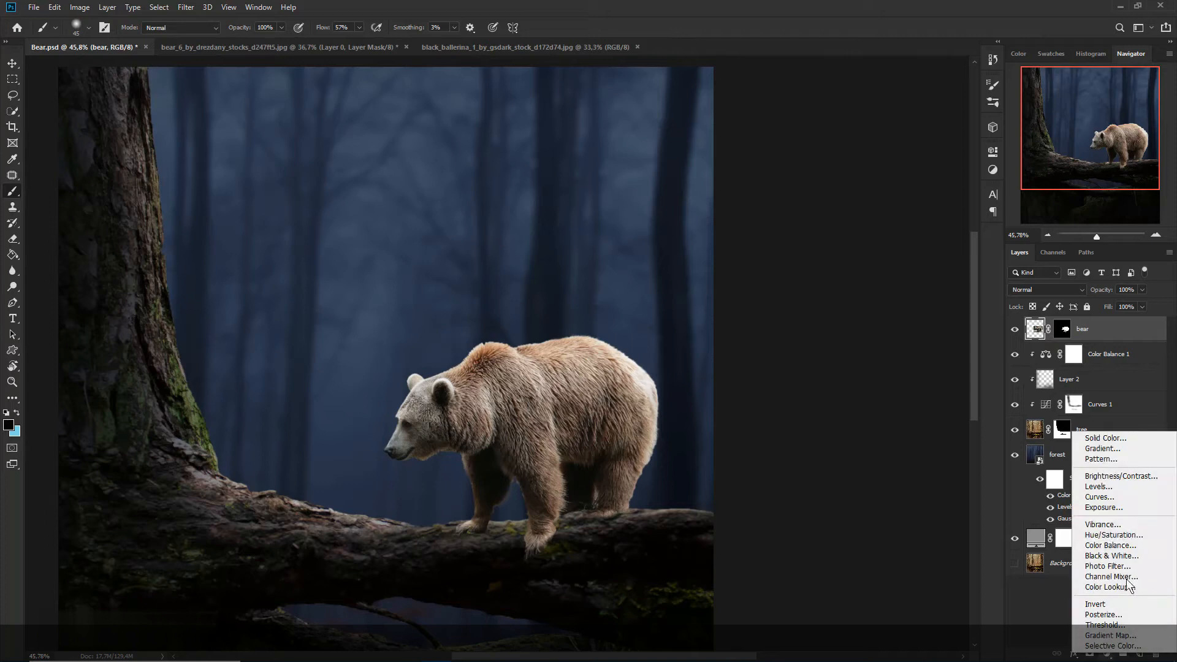
pyautogui.click(1134, 498)
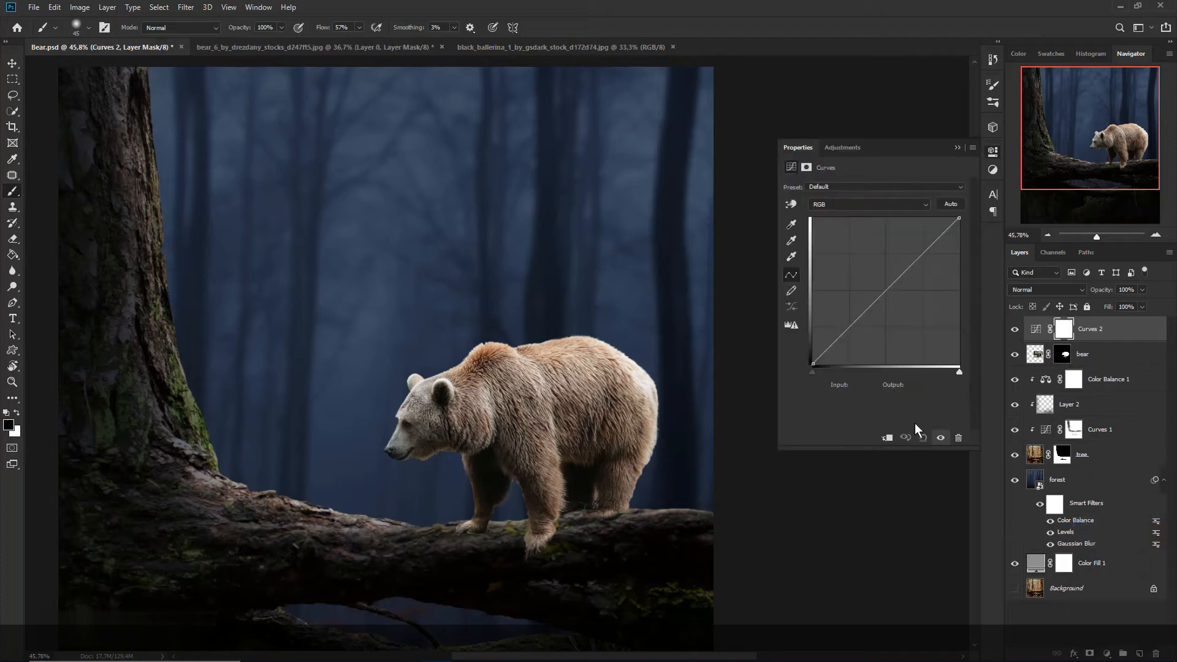
pyautogui.click(887, 437)
pyautogui.moveTo(960, 218); pyautogui.dragTo(974, 275)
pyautogui.moveTo(975, 286); pyautogui.dragTo(977, 290)
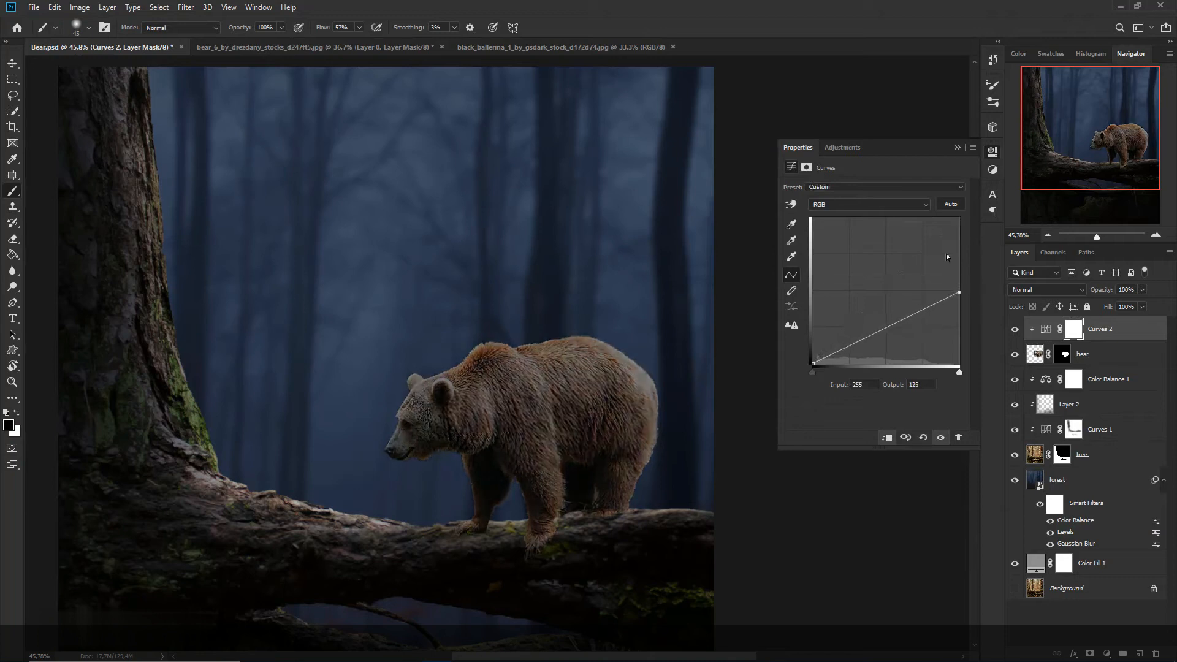
pyautogui.click(960, 148)
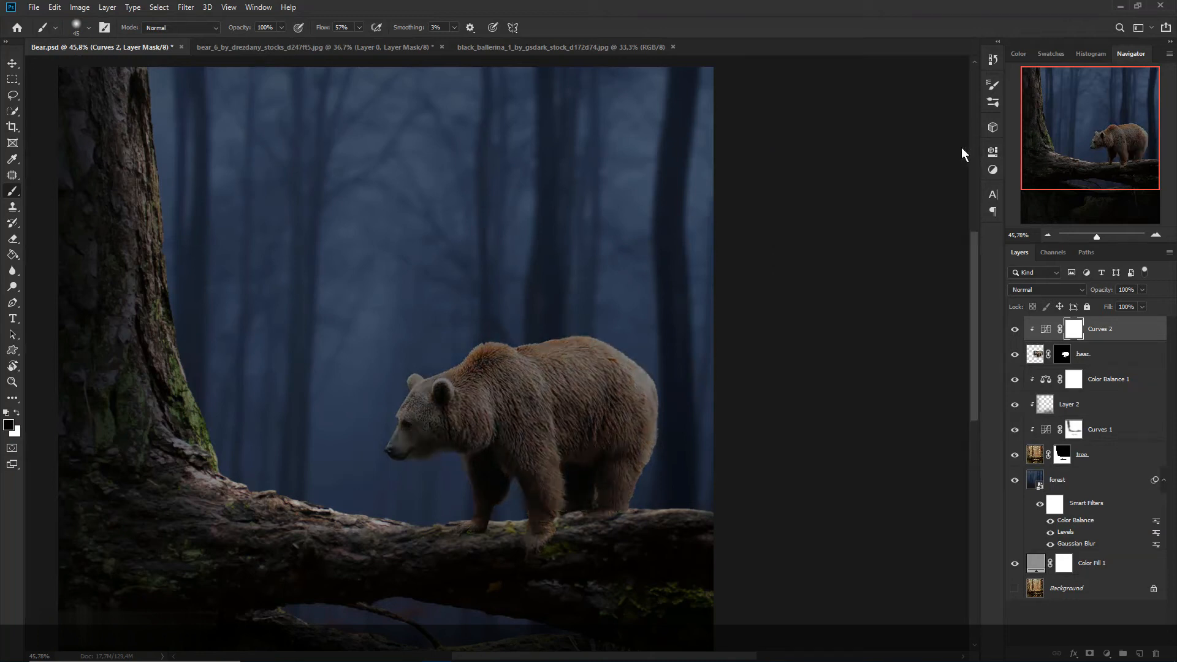
# Paint black on the Curves 2 mask with a 175 px brush at 29% opacity to bring back light on the bear's back and head
pyautogui.rightClick(13, 211)
pyautogui.click(291, 286)
pyautogui.press(']')
pyautogui.press(']')
pyautogui.press(']')
pyautogui.moveTo(580, 351)
pyautogui.mouseDown()
pyautogui.moveTo(548, 349)
pyautogui.moveTo(656, 364)
pyautogui.moveTo(560, 367)
pyautogui.mouseUp()
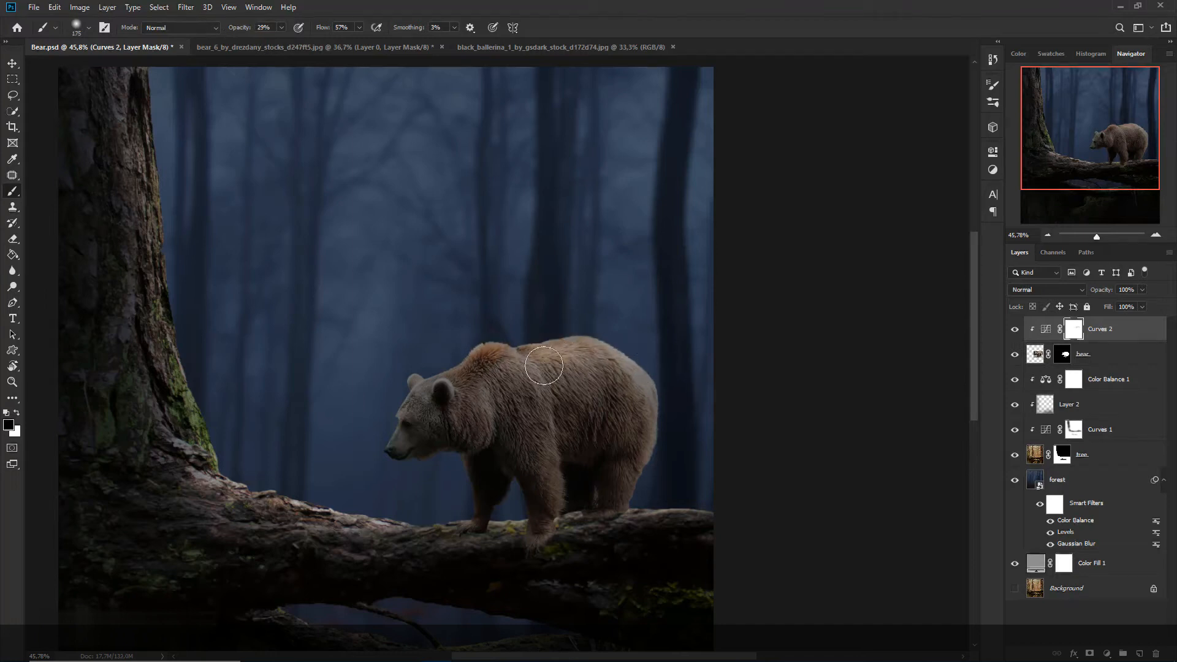
pyautogui.moveTo(415, 381); pyautogui.dragTo(394, 415)
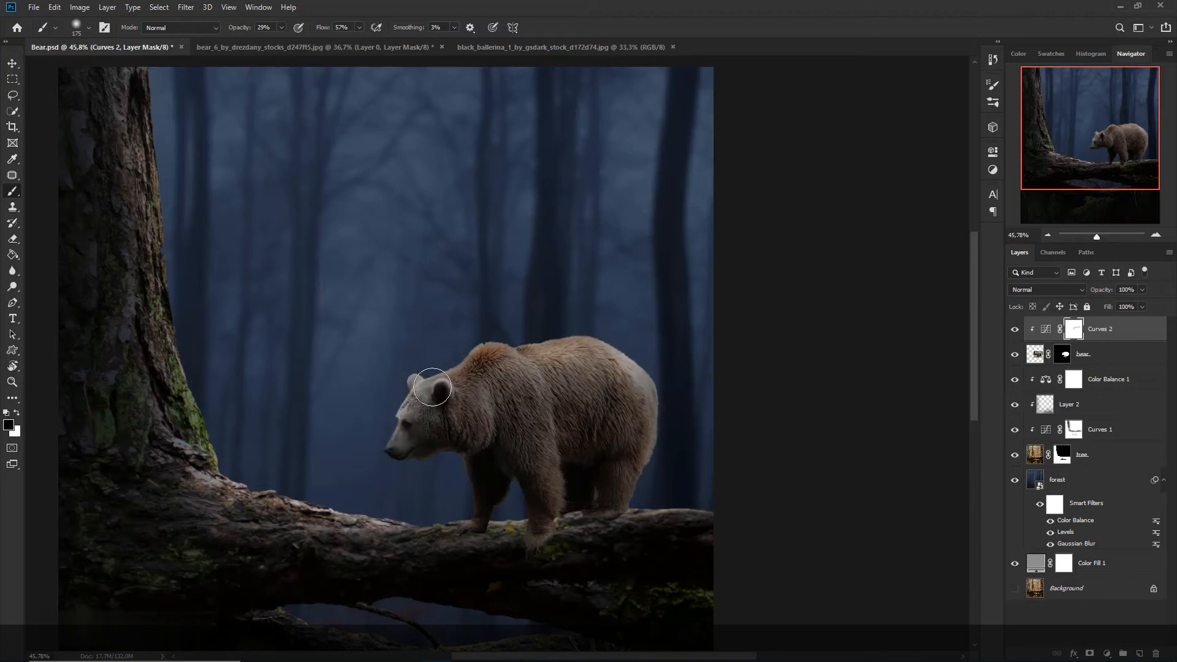
# Soften the light transition on the bear's body, face and shoulders by painting the Curves 2 mask with a 300 px brush
pyautogui.press(']')
pyautogui.press(']')
pyautogui.press(']')
pyautogui.moveTo(599, 417)
pyautogui.mouseDown()
pyautogui.moveTo(634, 434)
pyautogui.moveTo(576, 449)
pyautogui.moveTo(515, 504)
pyautogui.moveTo(457, 489)
pyautogui.mouseUp()
pyautogui.moveTo(387, 436); pyautogui.dragTo(384, 440)
pyautogui.moveTo(464, 353); pyautogui.dragTo(530, 349)
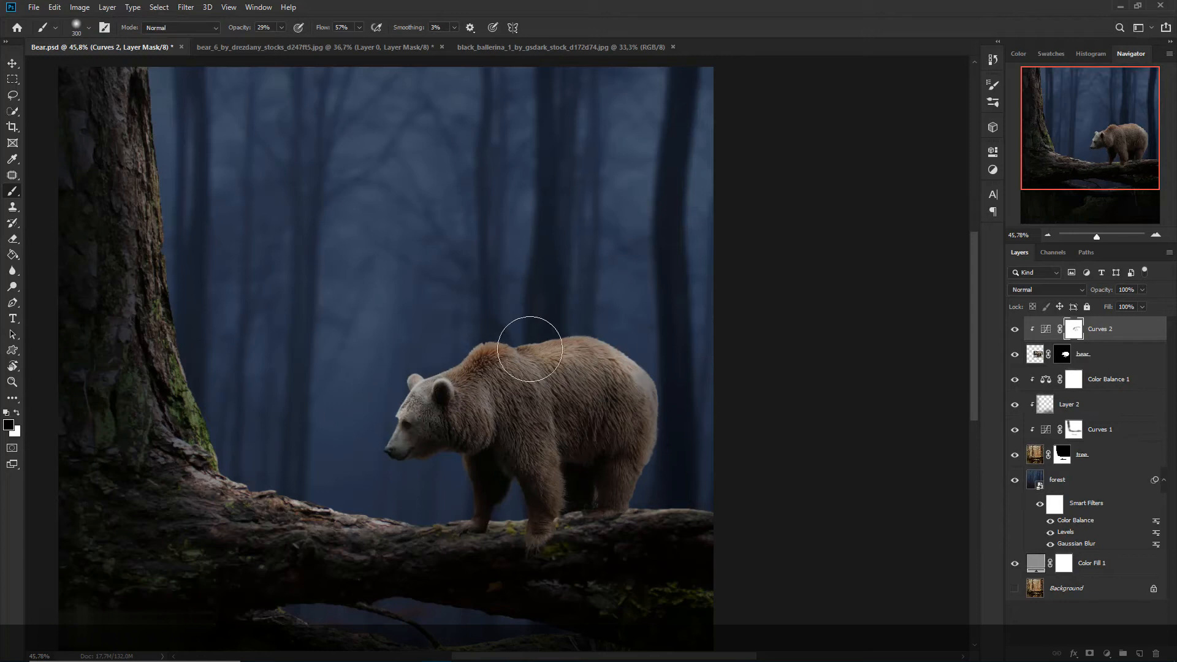
# Add a Color Balance adjustment clipped to the bear, with midtones at -9 Cyan/Red and +13 Yellow/Blue
pyautogui.scroll(-3, 669, 319)
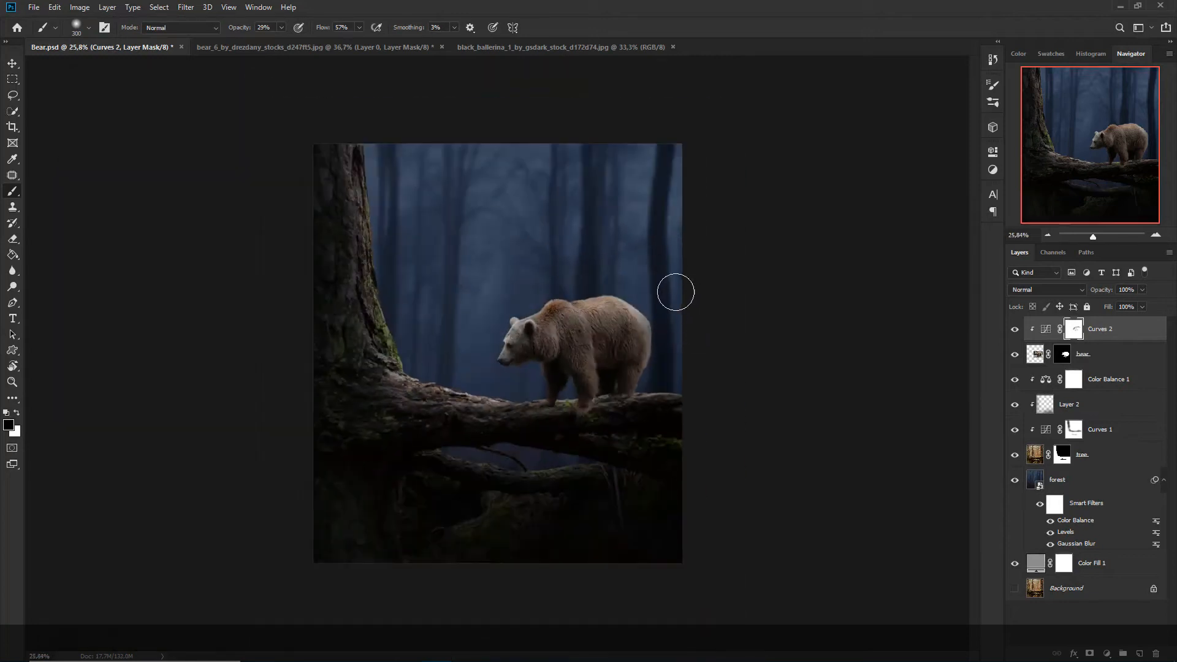
pyautogui.scroll(2, 676, 292)
pyautogui.scroll(1, 712, 385)
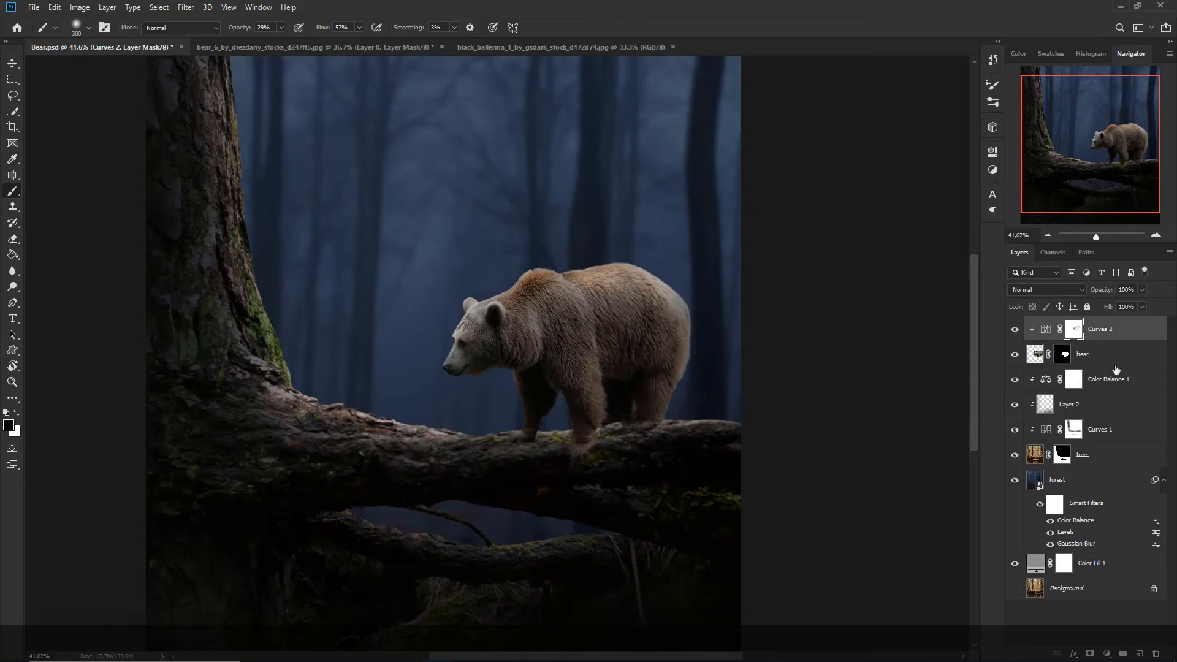
pyautogui.click(1108, 653)
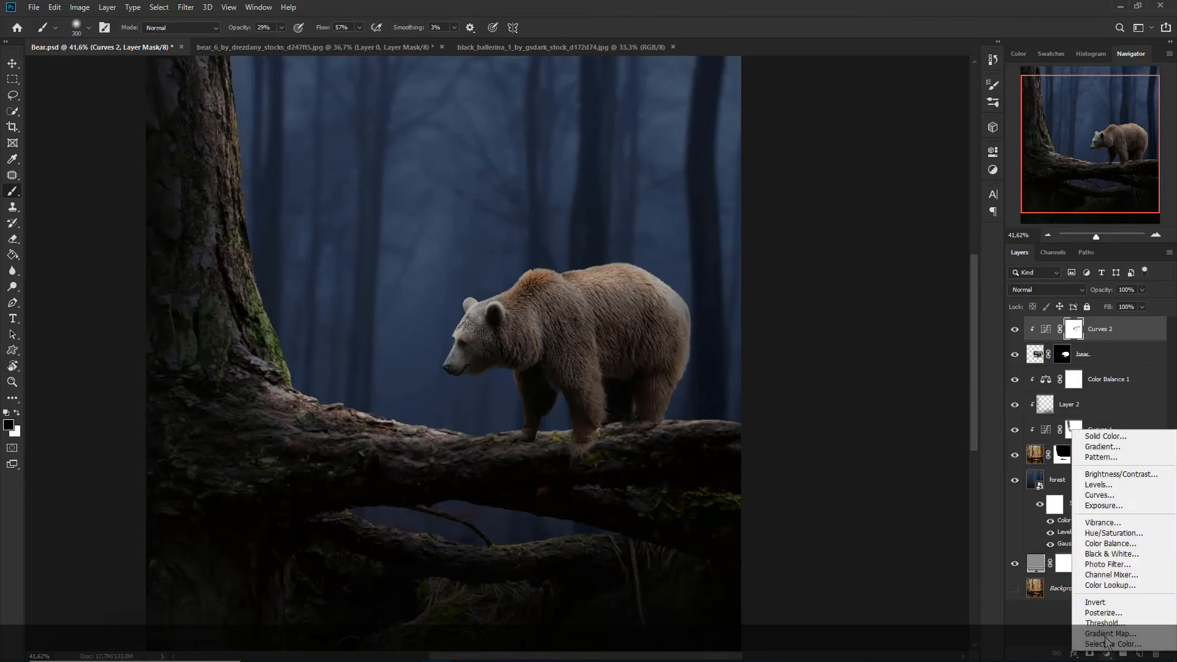
pyautogui.click(1142, 545)
pyautogui.click(887, 438)
pyautogui.moveTo(856, 215); pyautogui.dragTo(864, 253)
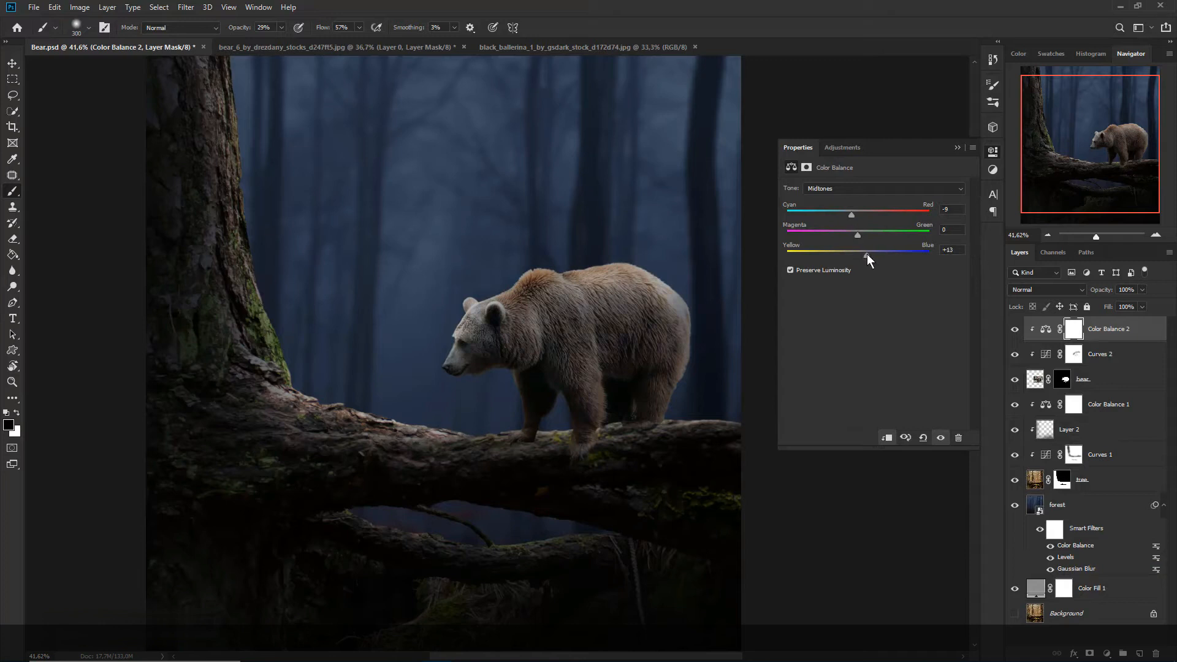
pyautogui.click(957, 148)
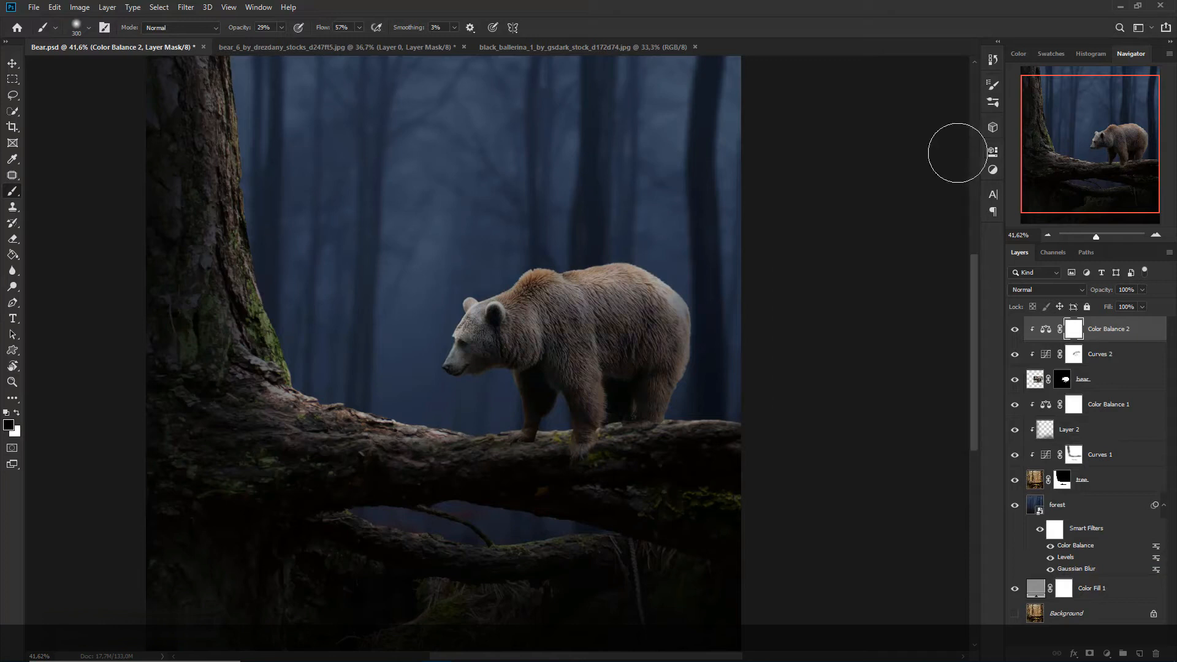
pyautogui.scroll(-1, 715, 370)
pyautogui.scroll(-1, 696, 381)
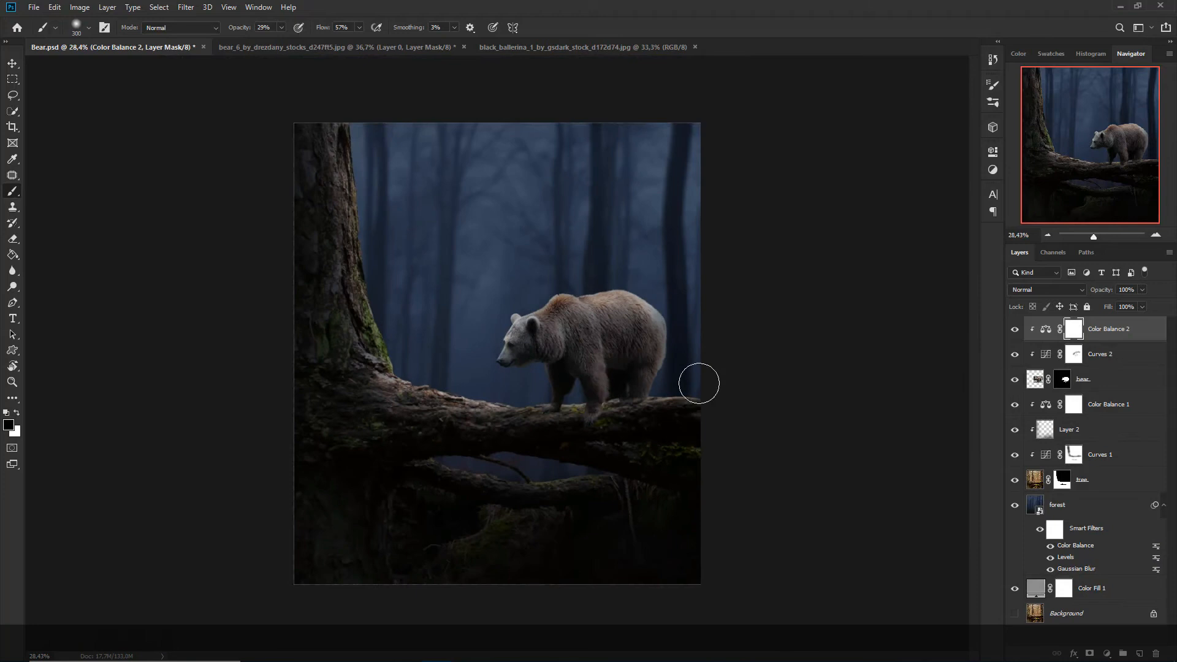
# Create a new layer directly above Color Balance 1 and clip it to the tree and log layer
pyautogui.scroll(4, 680, 394)
pyautogui.click(1104, 410)
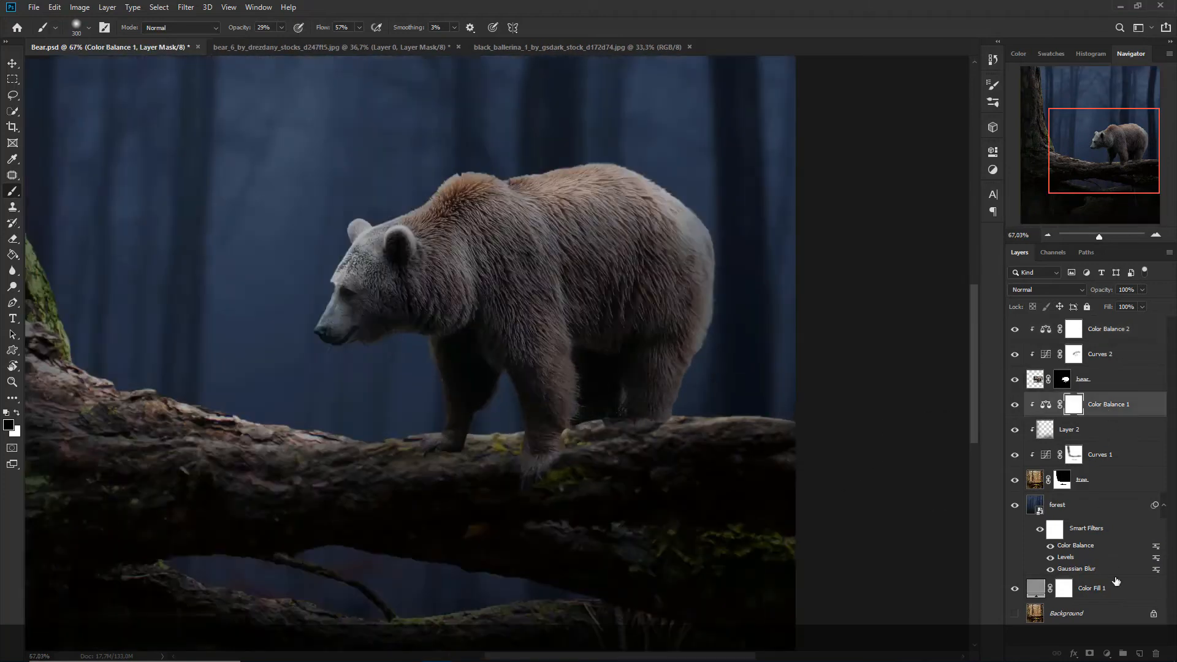
pyautogui.click(1140, 654)
pyautogui.scroll(1, 707, 465)
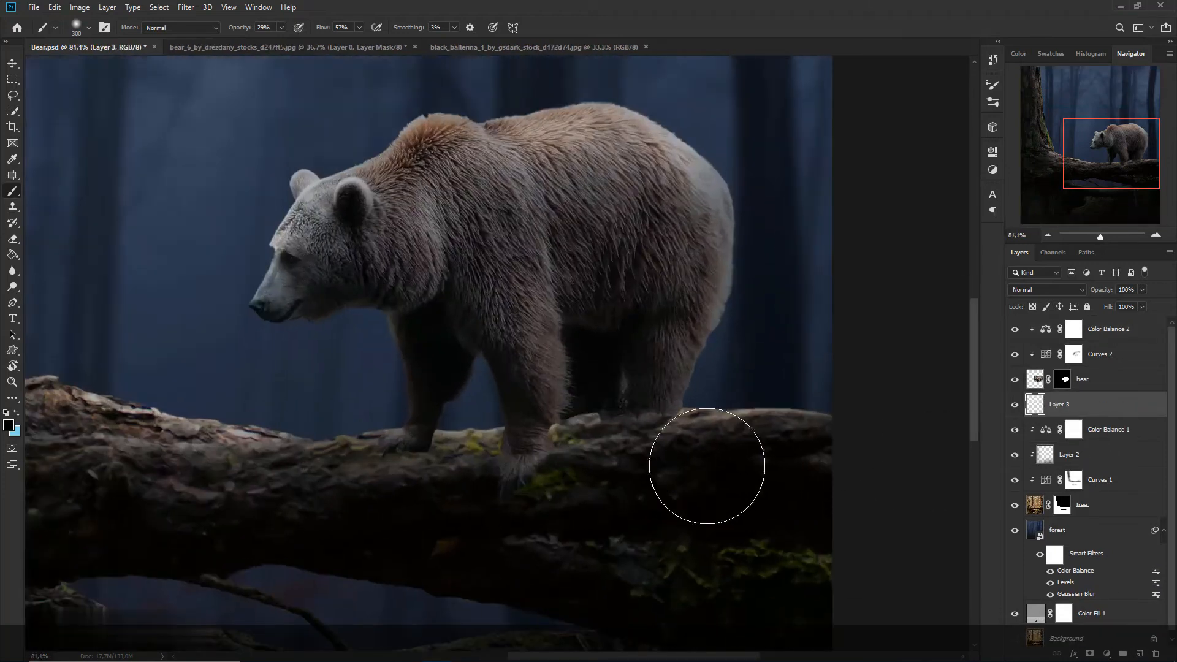
pyautogui.rightClick(1084, 407)
pyautogui.click(1011, 378)
# Sample a dark colour from the log and paint a shadow beneath the bear's rear paws with a 60 px brush at 66% opacity
pyautogui.rightClick(7, 195)
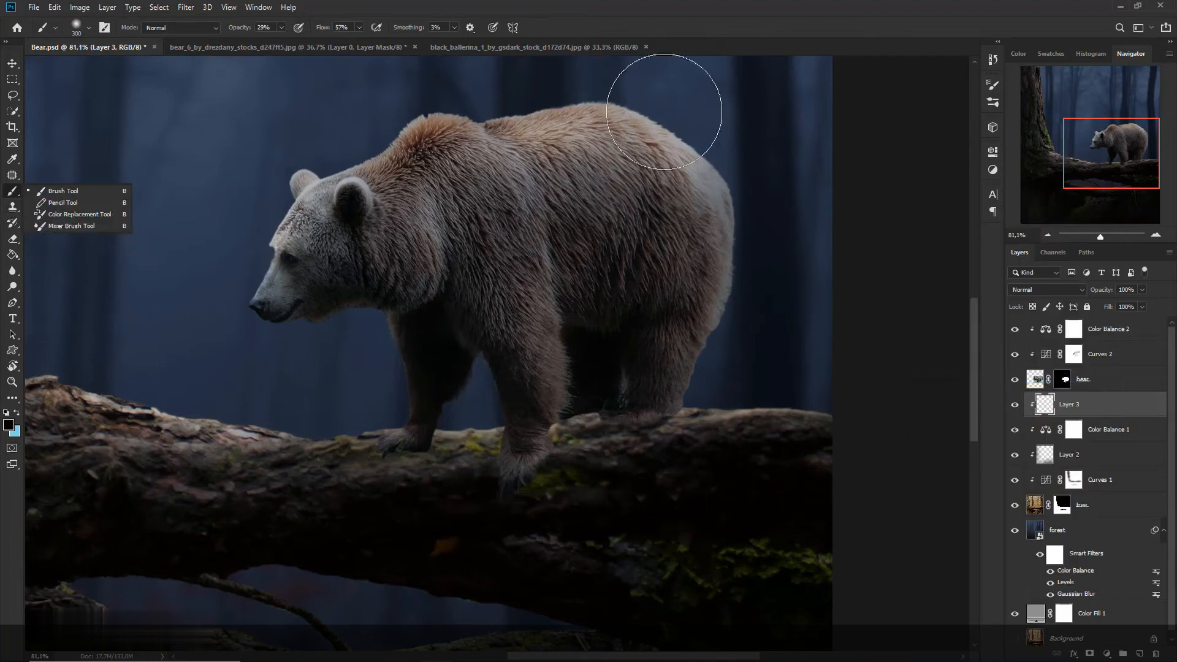
pyautogui.click(694, 24)
pyautogui.keyDown('alt'); pyautogui.click(661, 449); pyautogui.keyUp('alt')
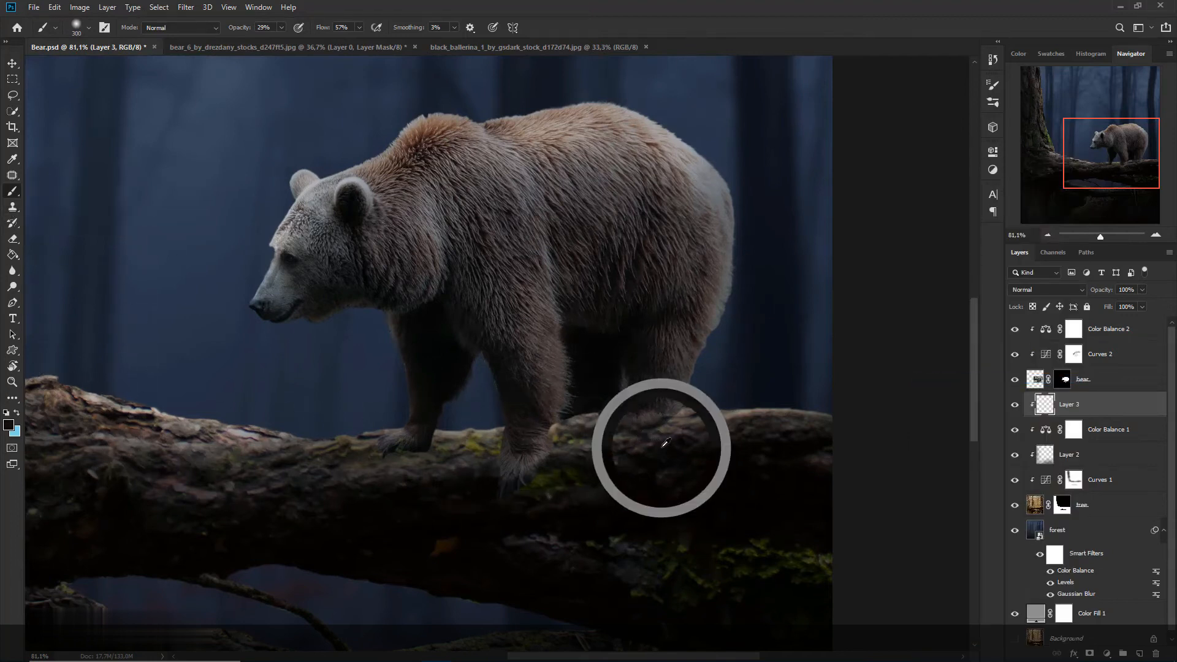
pyautogui.scroll(2, 628, 473)
pyautogui.press('[')
pyautogui.scroll(1, 622, 475)
pyautogui.press('[')
pyautogui.press('[')
pyautogui.press('[')
pyautogui.press('[')
pyautogui.press('[')
pyautogui.press('[')
pyautogui.press('[')
pyautogui.press('[')
pyautogui.press('[')
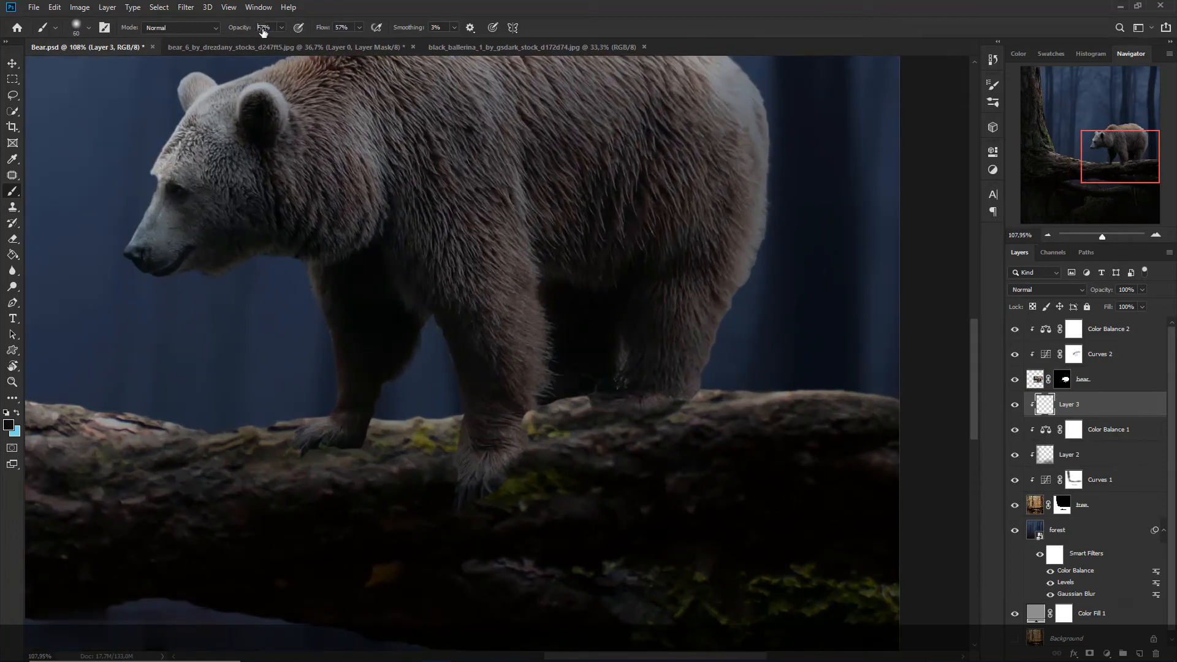
pyautogui.moveTo(624, 415)
pyautogui.mouseDown()
pyautogui.moveTo(693, 406)
pyautogui.moveTo(566, 428)
pyautogui.moveTo(623, 421)
pyautogui.moveTo(561, 422)
pyautogui.moveTo(581, 412)
pyautogui.moveTo(551, 405)
pyautogui.moveTo(653, 419)
pyautogui.mouseUp()
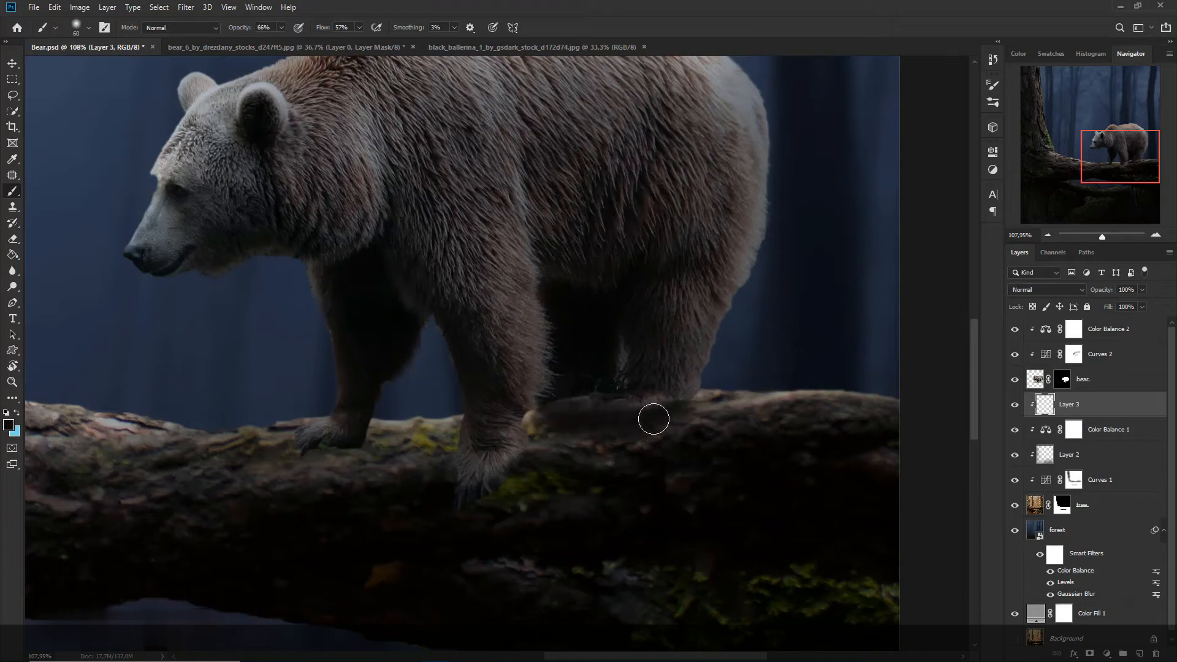
# Set the shadow layer to Multiply, darken the log around the front paws with an 80 to 100 px brush, and lower the layer's opacity
pyautogui.click(1033, 290)
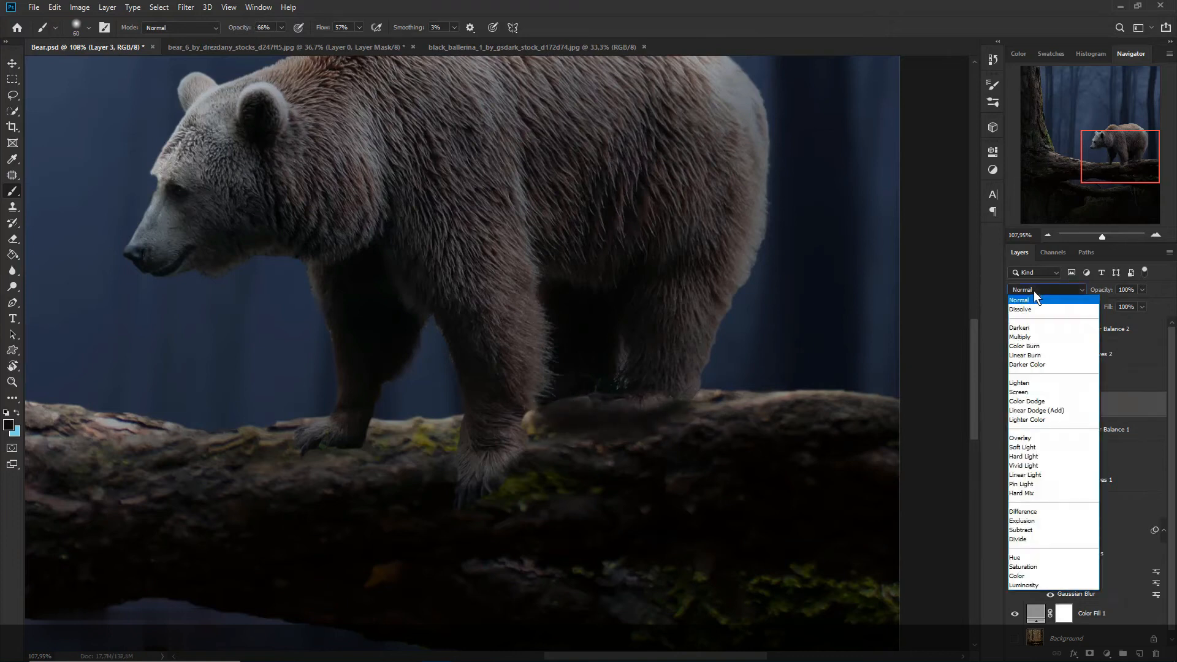
pyautogui.click(1049, 337)
pyautogui.press(']')
pyautogui.press(']')
pyautogui.press(']')
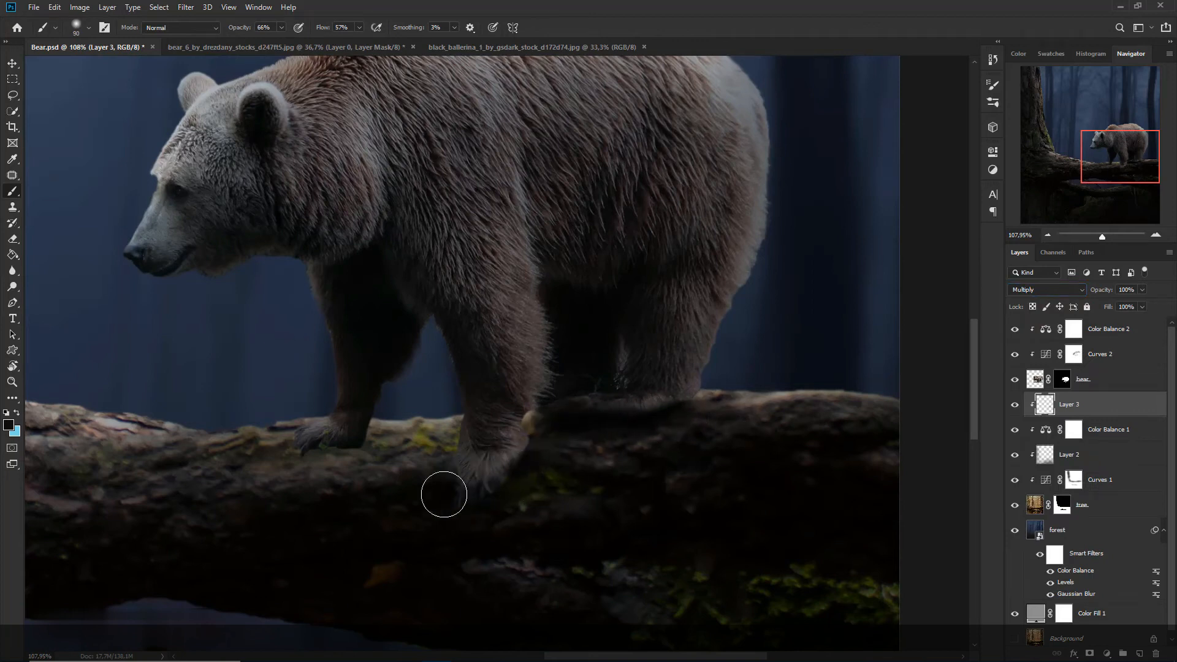
pyautogui.moveTo(451, 464); pyautogui.dragTo(300, 462)
pyautogui.press('[')
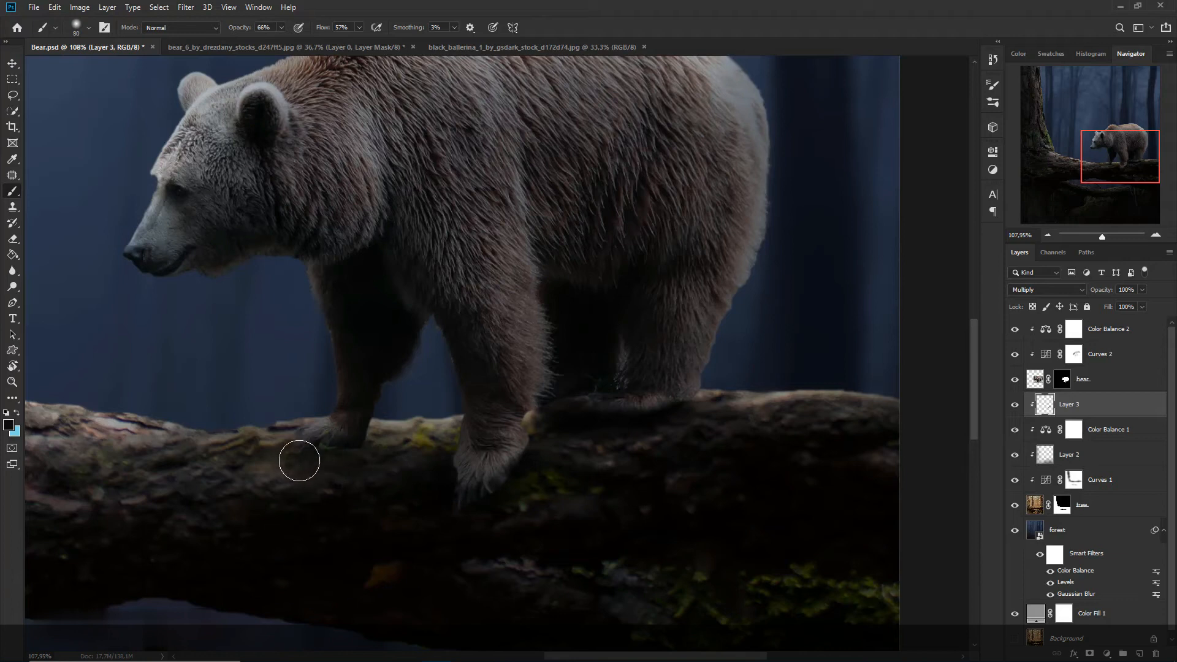
pyautogui.press(']')
pyautogui.press(']')
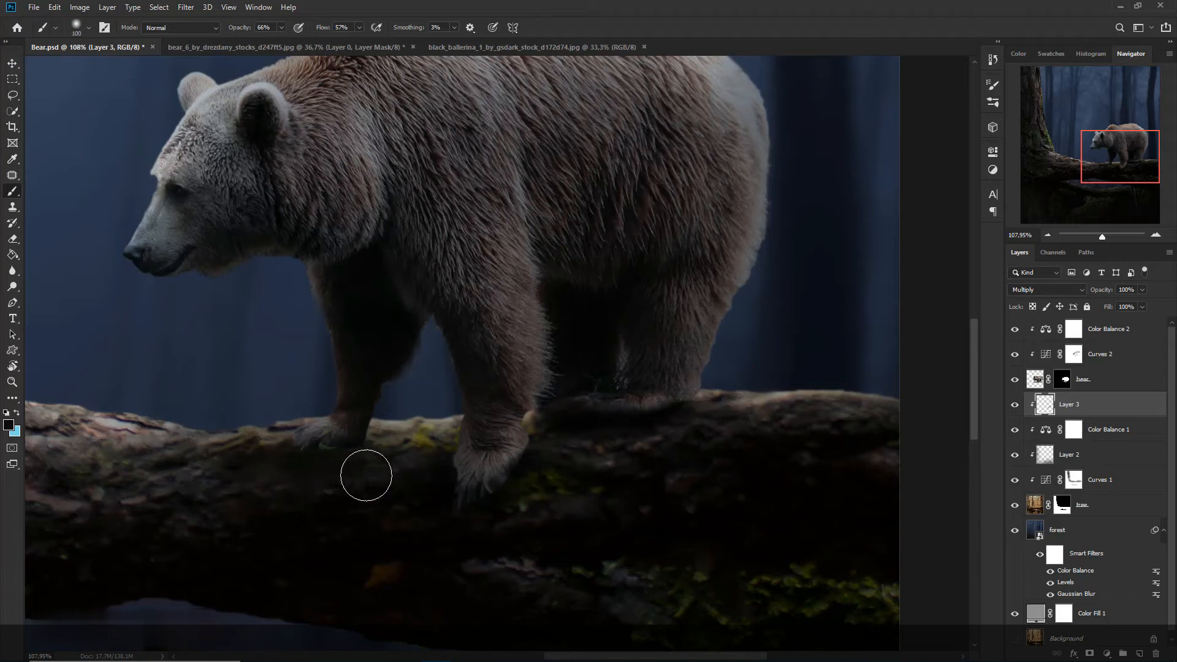
pyautogui.scroll(-1, 534, 461)
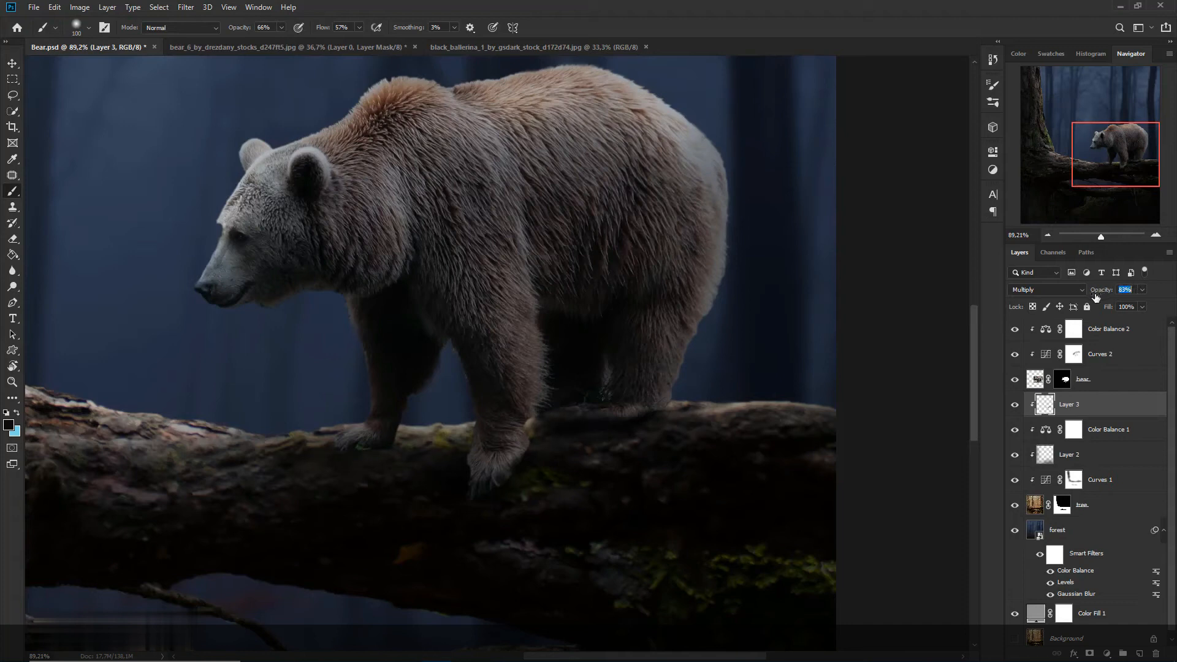
# Paint softer shadows under the paws on a new layer with a 100 px brush at 33% opacity, blended as Multiply at 66%
pyautogui.click(1139, 655)
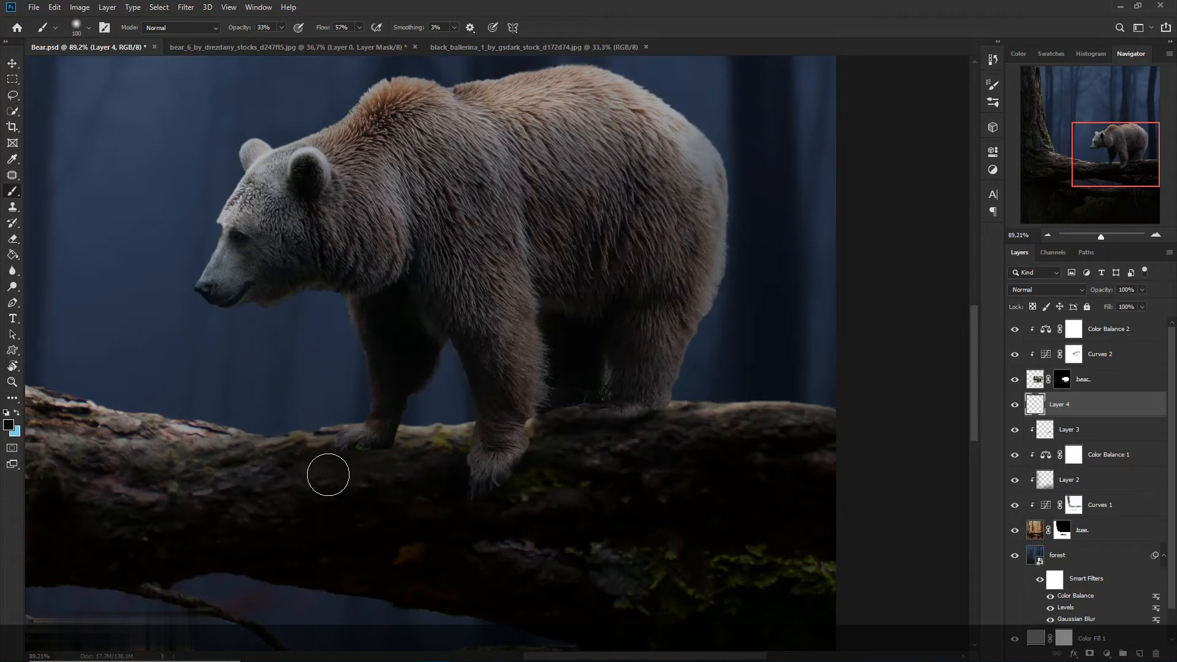
pyautogui.moveTo(671, 452)
pyautogui.mouseDown()
pyautogui.moveTo(759, 439)
pyautogui.moveTo(723, 452)
pyautogui.mouseUp()
pyautogui.moveTo(447, 435)
pyautogui.mouseDown()
pyautogui.moveTo(376, 428)
pyautogui.moveTo(466, 434)
pyautogui.mouseUp()
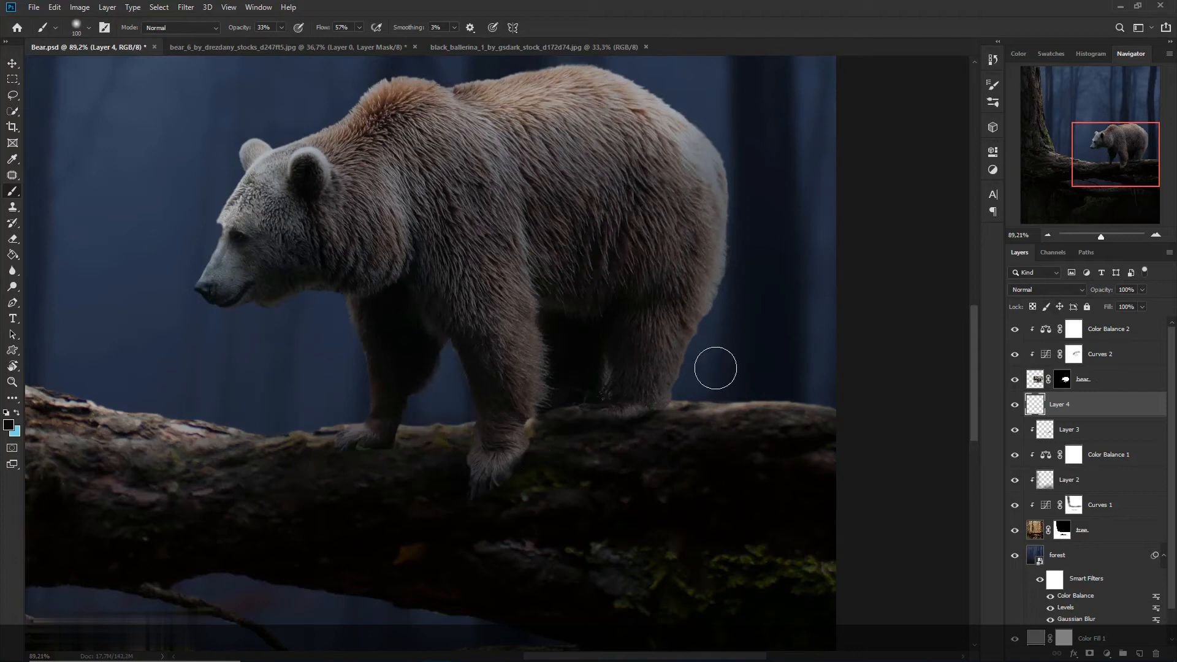
pyautogui.scroll(-5, 715, 368)
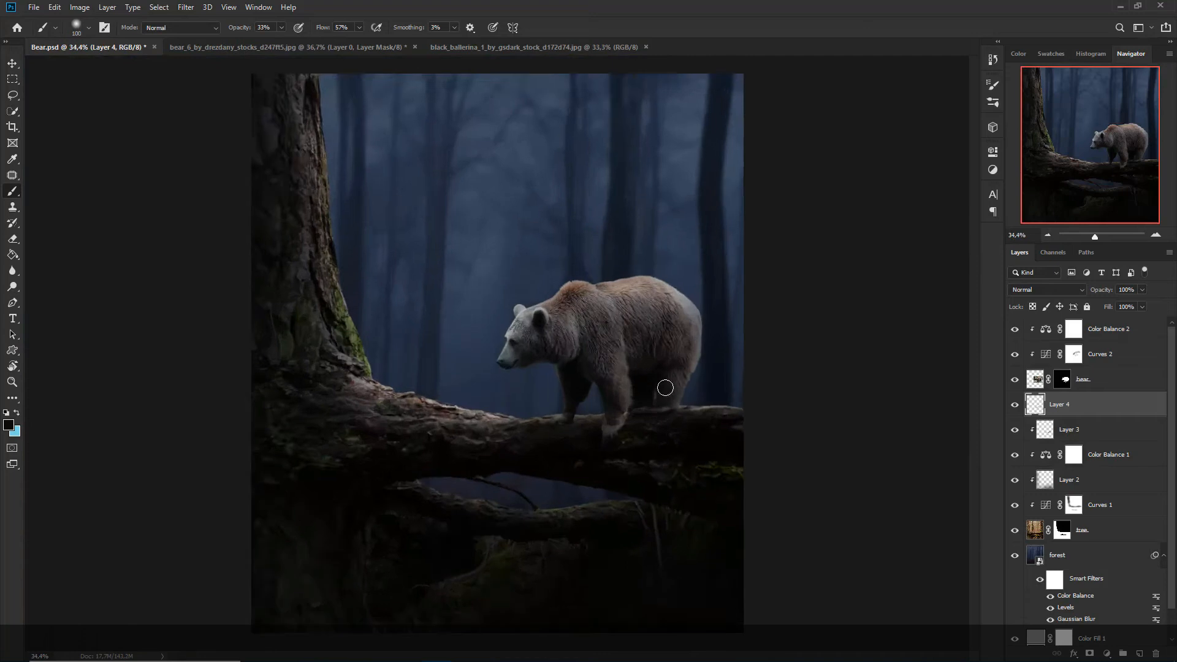
pyautogui.scroll(2, 665, 388)
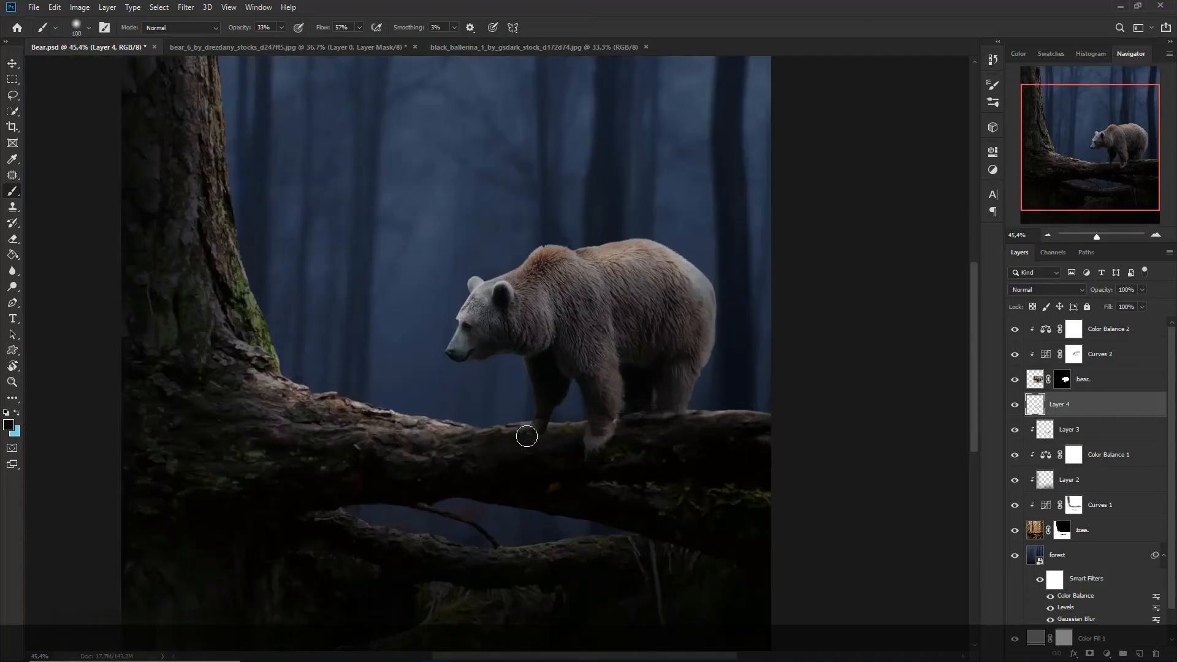
pyautogui.click(1053, 287)
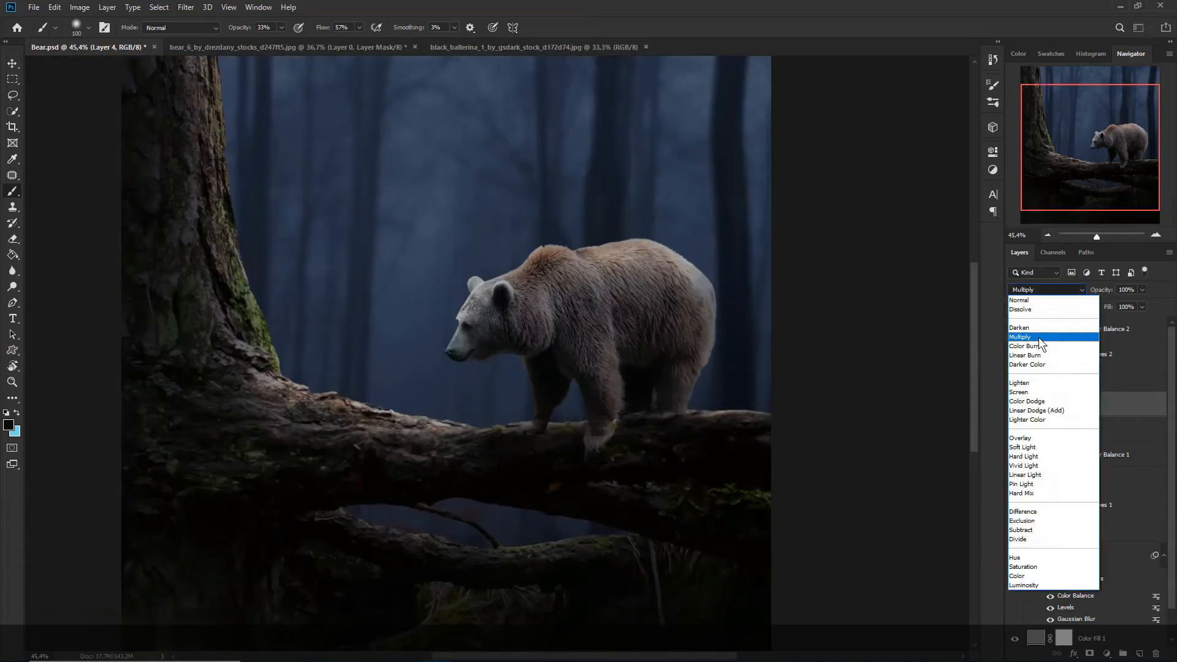
pyautogui.click(1039, 338)
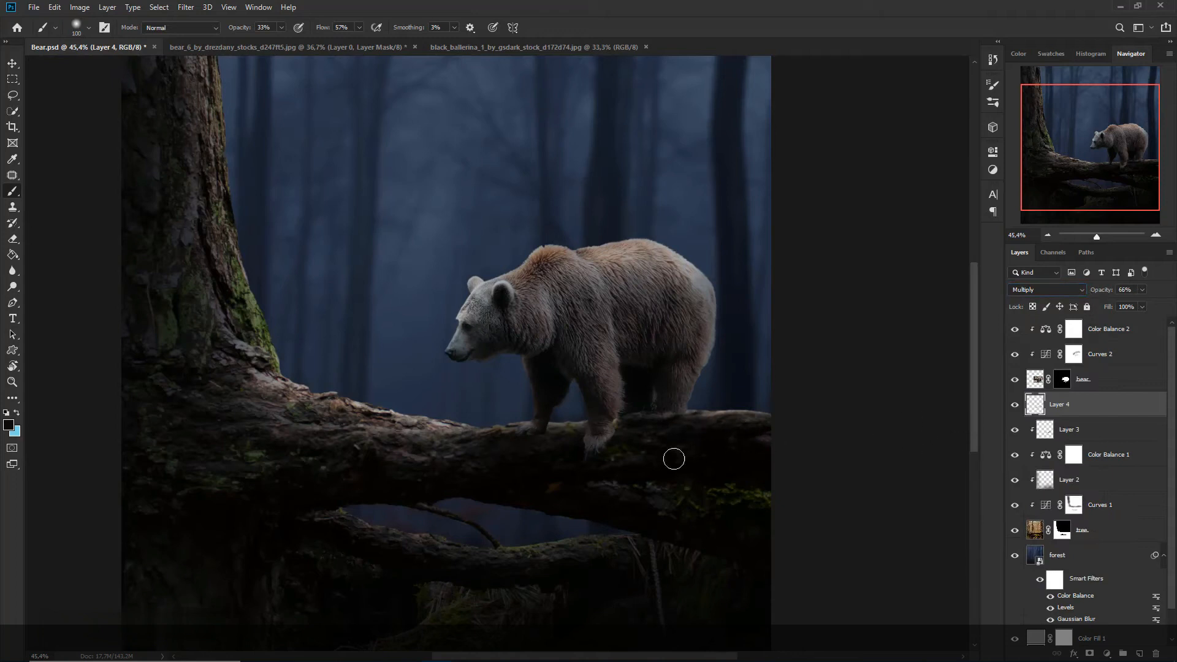
pyautogui.scroll(-2, 674, 459)
pyautogui.scroll(2, 668, 452)
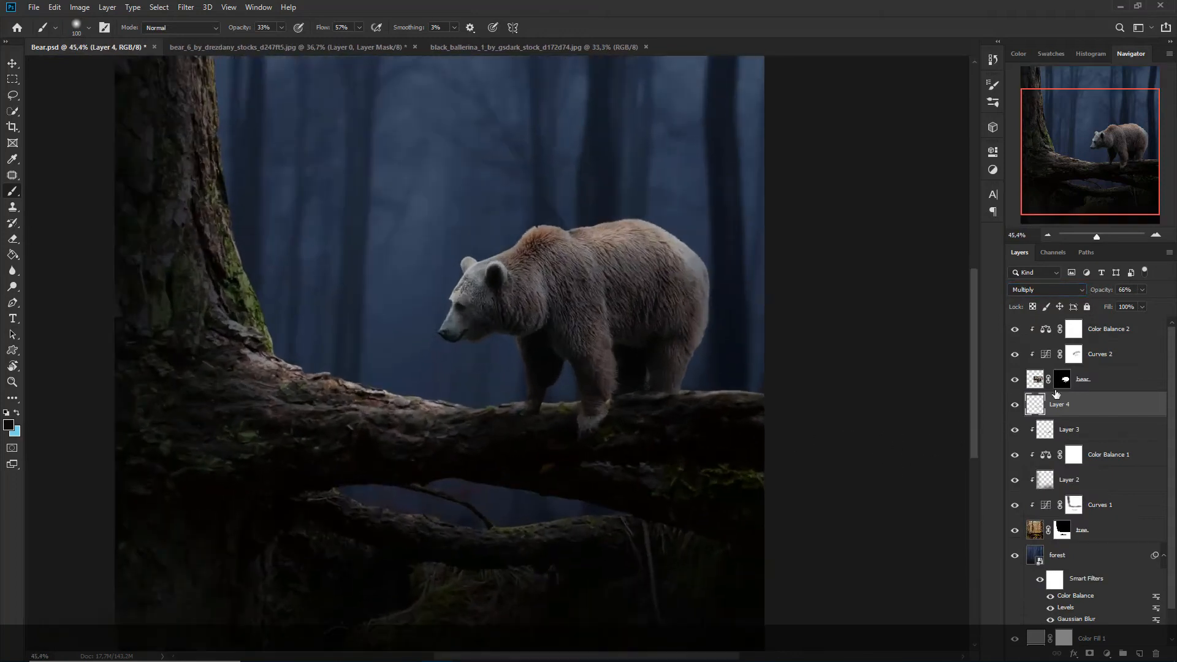
# Add a new layer clipped to the bear and paint dark shading on its legs and paws with a 100 px brush at 33% opacity
pyautogui.hotkey('alt', ']')
pyautogui.scroll(2, 675, 411)
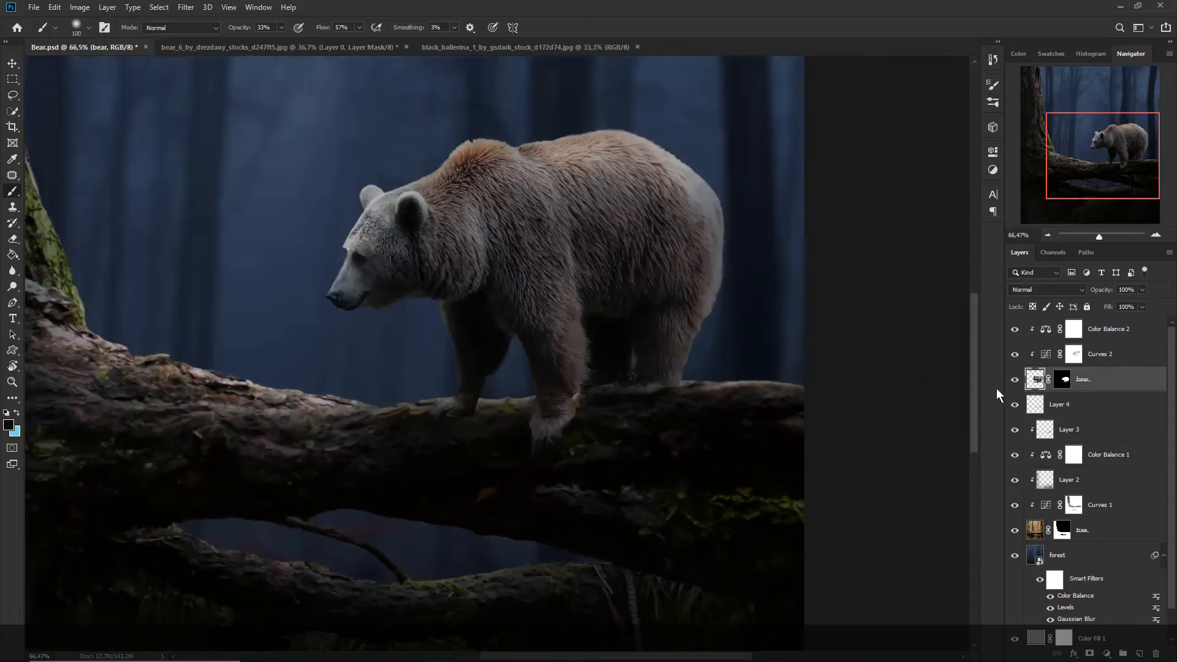
pyautogui.click(1140, 654)
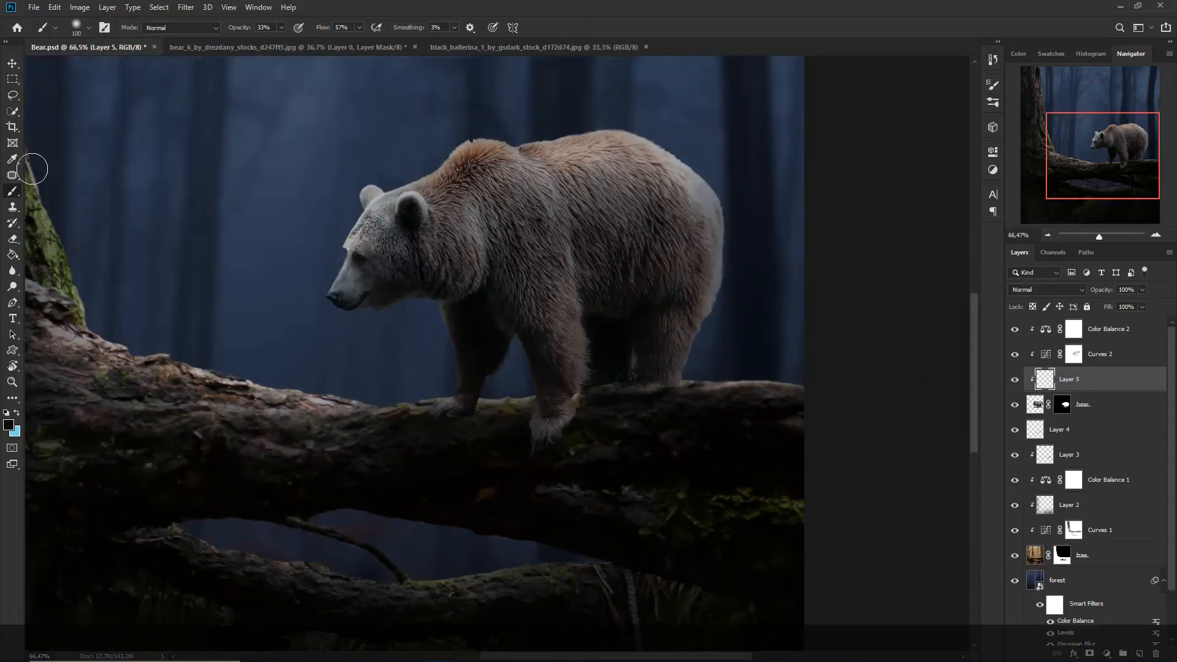
pyautogui.scroll(1, 575, 437)
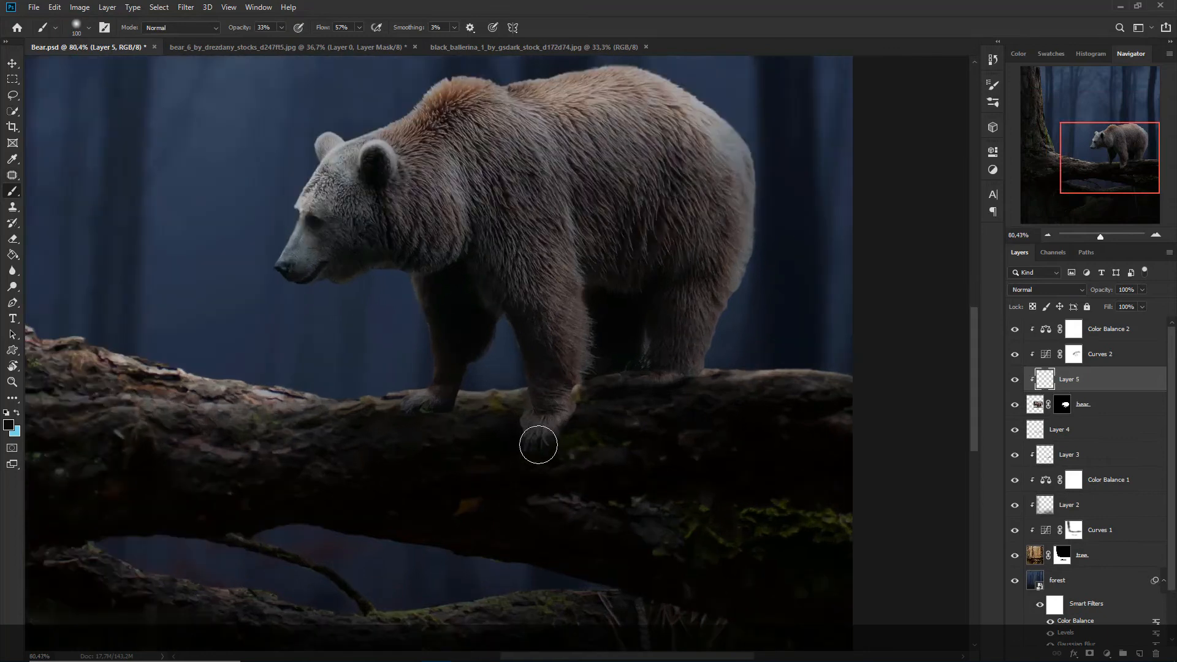
pyautogui.moveTo(669, 390); pyautogui.dragTo(645, 387)
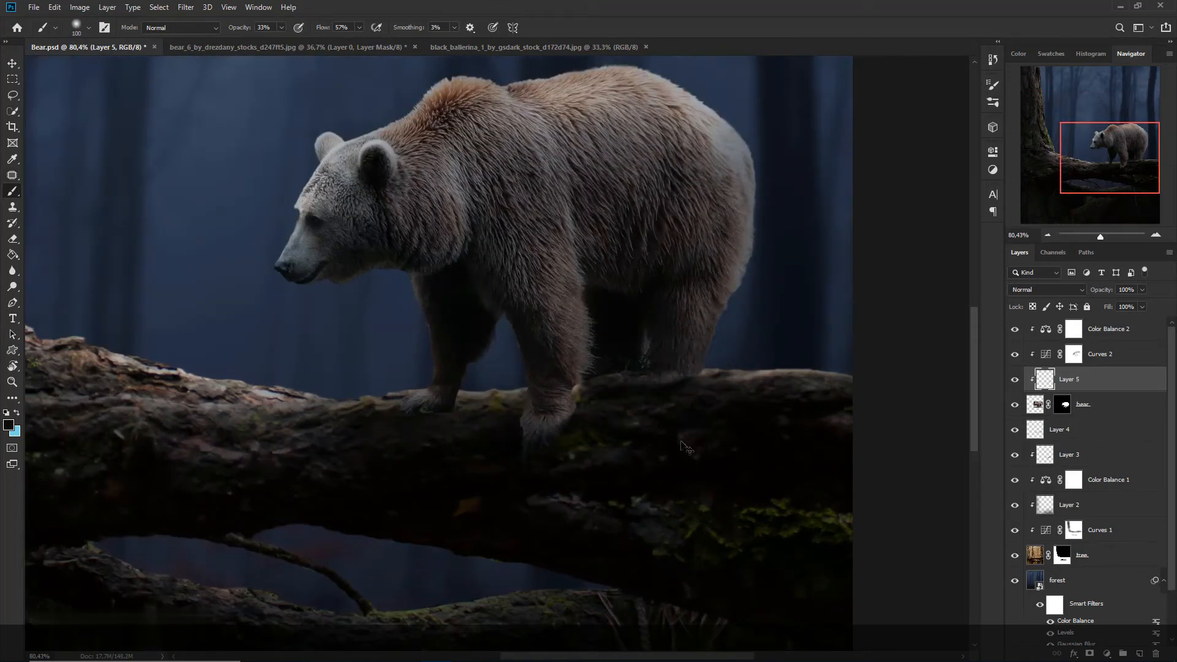
pyautogui.hotkey('ctrl', 'z')
pyautogui.moveTo(583, 274); pyautogui.dragTo(582, 323)
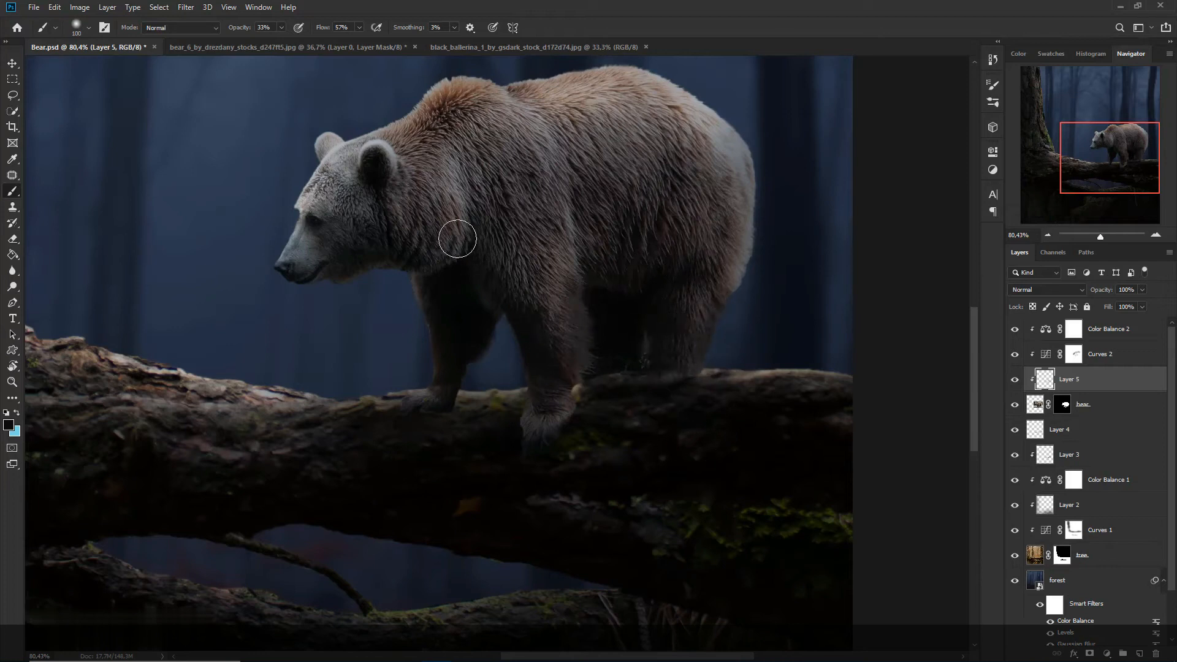
pyautogui.scroll(-2, 570, 396)
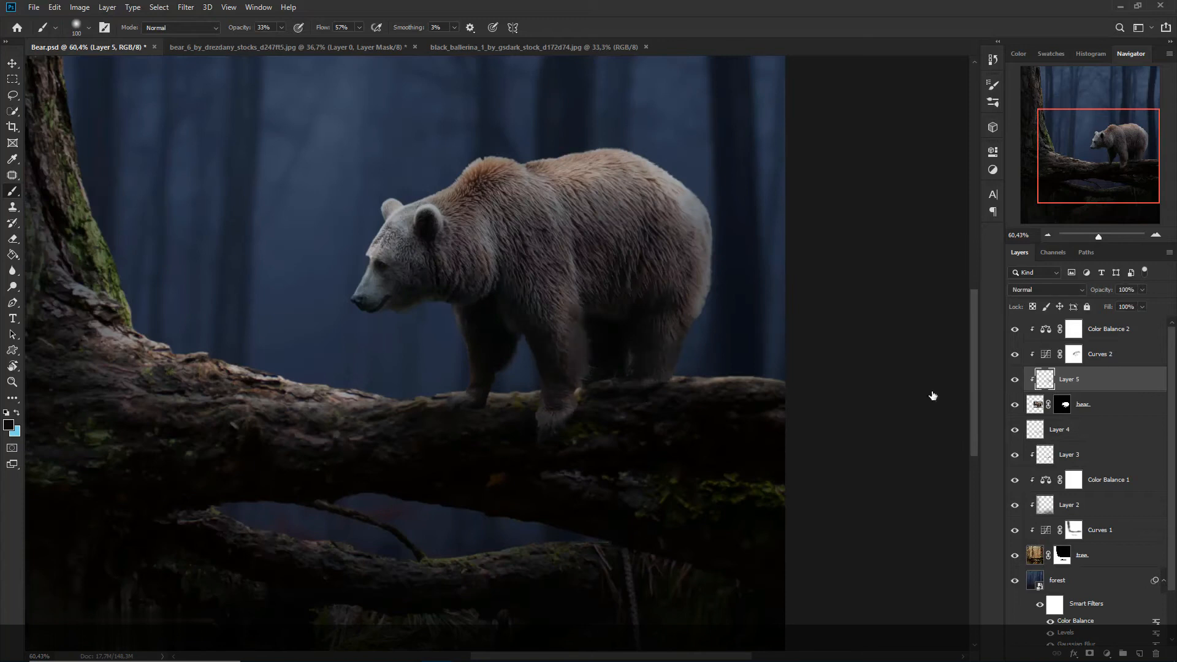
pyautogui.scroll(-4, 512, 376)
pyautogui.scroll(3, 699, 422)
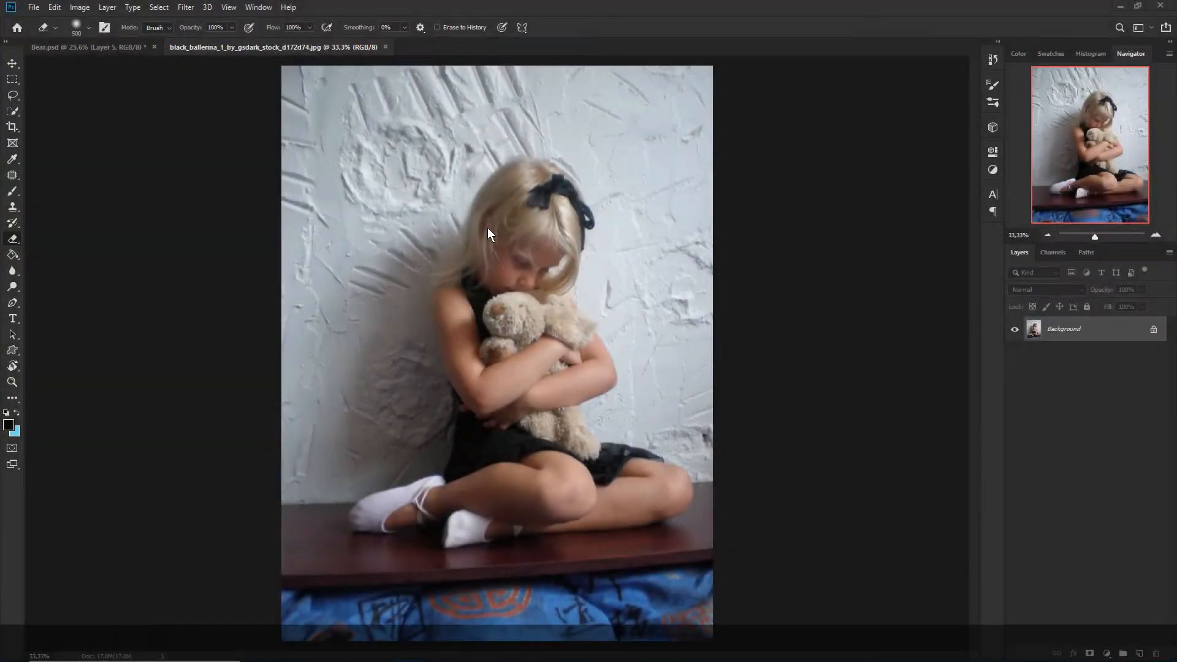
# Select the girl's legs and front shoe in the ballerina photo with the Quick Selection tool
pyautogui.scroll(-3, 487, 228)
pyautogui.scroll(2, 488, 228)
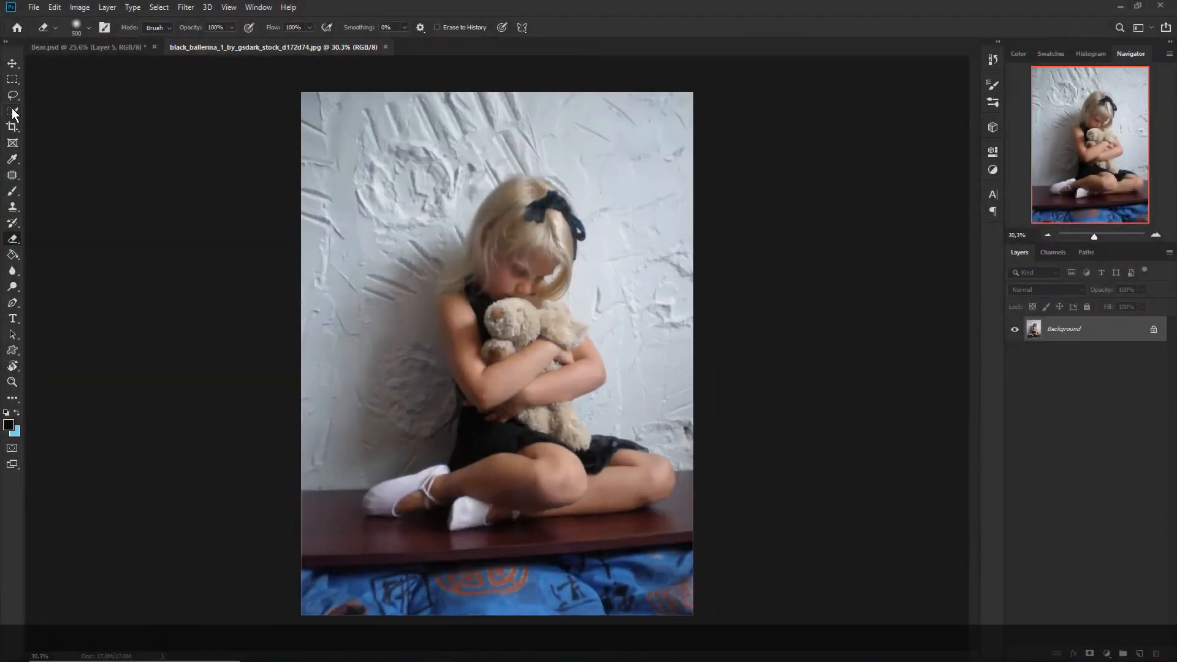
pyautogui.moveTo(15, 114); pyautogui.dragTo(59, 116)
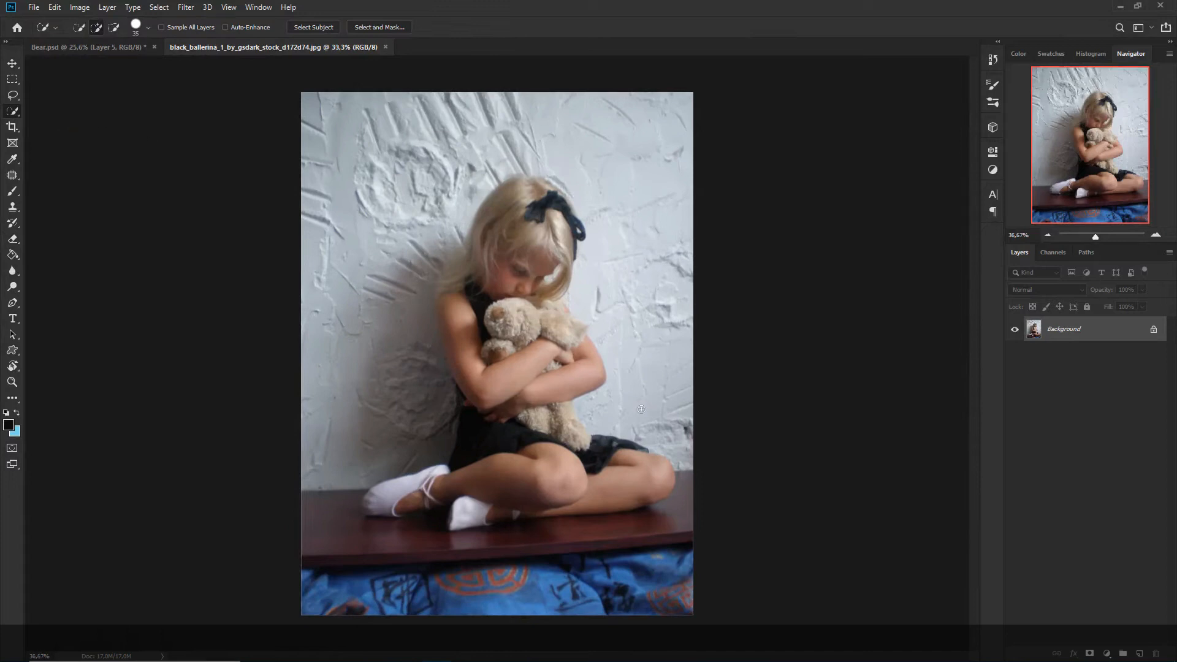
pyautogui.scroll(2, 642, 409)
pyautogui.moveTo(659, 491); pyautogui.dragTo(688, 510)
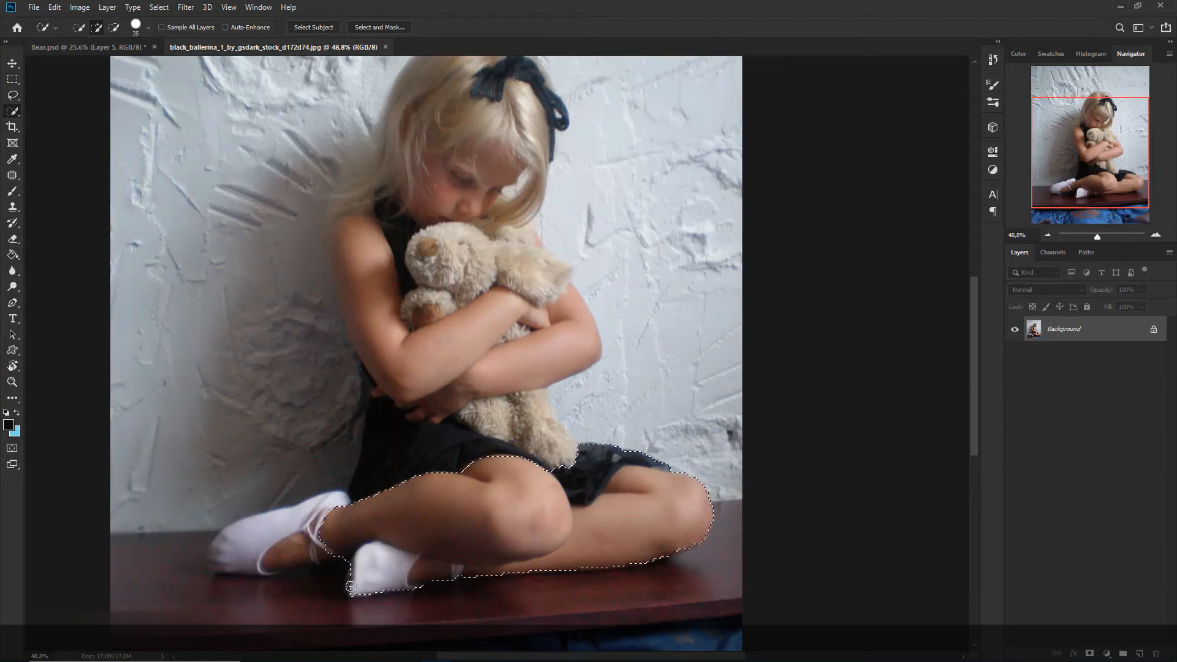
# Extend the quick selection over the girl's upper body and teddy bear, undoing the strokes that spill onto the background
pyautogui.moveTo(326, 511); pyautogui.dragTo(241, 543)
pyautogui.hotkey('ctrl', 'z')
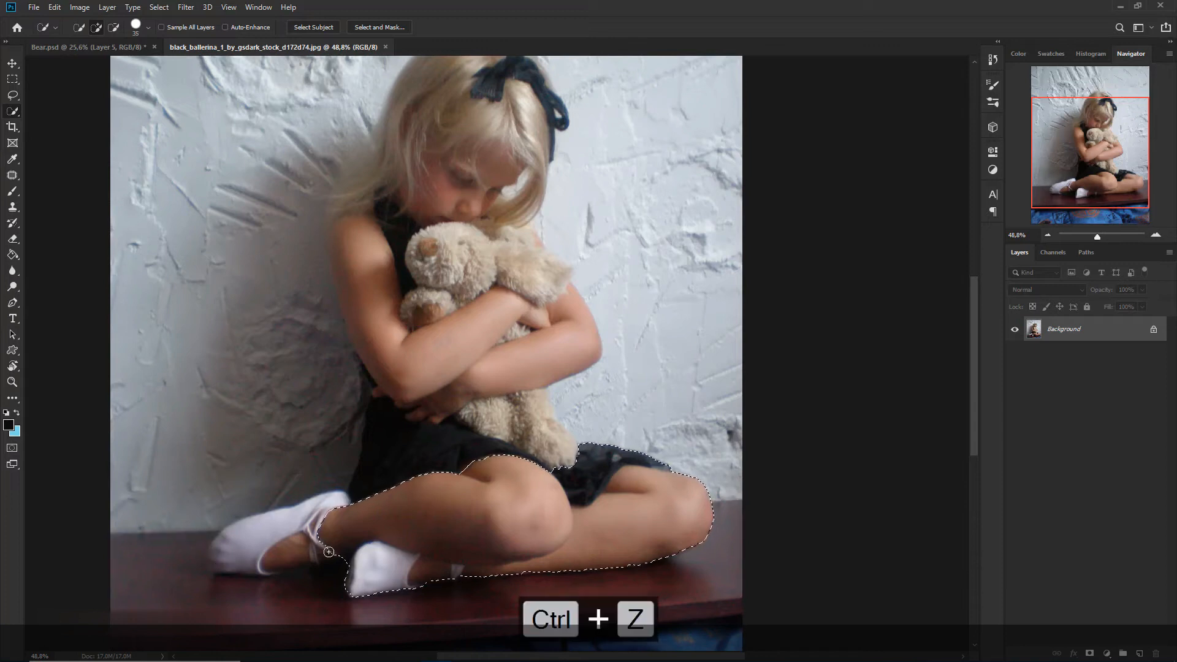
pyautogui.hotkey('ctrl', 'z')
pyautogui.moveTo(557, 452)
pyautogui.mouseDown()
pyautogui.moveTo(538, 385)
pyautogui.moveTo(578, 348)
pyautogui.moveTo(587, 316)
pyautogui.moveTo(510, 235)
pyautogui.moveTo(548, 257)
pyautogui.moveTo(495, 218)
pyautogui.moveTo(544, 129)
pyautogui.moveTo(550, 236)
pyautogui.moveTo(560, 237)
pyautogui.moveTo(567, 223)
pyautogui.moveTo(548, 211)
pyautogui.moveTo(545, 179)
pyautogui.moveTo(519, 158)
pyautogui.moveTo(469, 145)
pyautogui.moveTo(437, 175)
pyautogui.moveTo(465, 124)
pyautogui.moveTo(364, 308)
pyautogui.moveTo(480, 431)
pyautogui.moveTo(496, 465)
pyautogui.moveTo(486, 343)
pyautogui.mouseUp()
pyautogui.hotkey('ctrl', 'd')
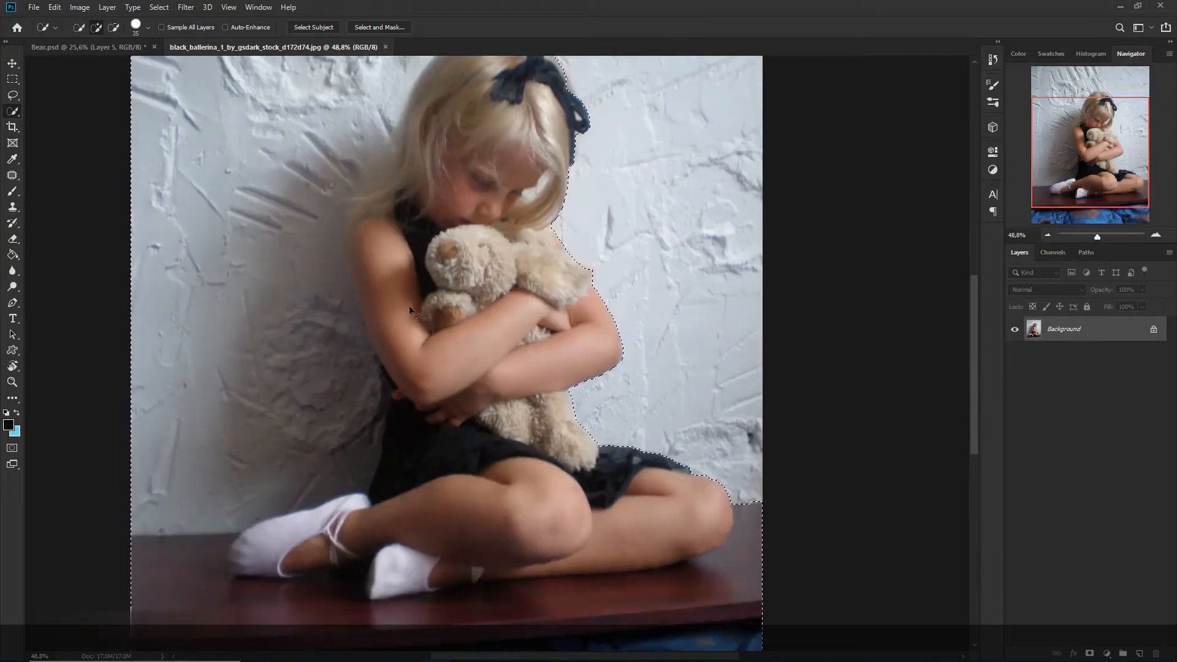
pyautogui.hotkey('ctrl', 'z')
# Add the girl's hair, back, arm and missing dress areas to the selection with the Lasso tool in add mode
pyautogui.scroll(-1, 414, 306)
pyautogui.click(12, 95)
pyautogui.click(106, 27)
pyautogui.moveTo(397, 140)
pyautogui.mouseDown()
pyautogui.moveTo(387, 172)
pyautogui.moveTo(343, 219)
pyautogui.moveTo(389, 136)
pyautogui.mouseUp()
pyautogui.moveTo(360, 206); pyautogui.dragTo(350, 247)
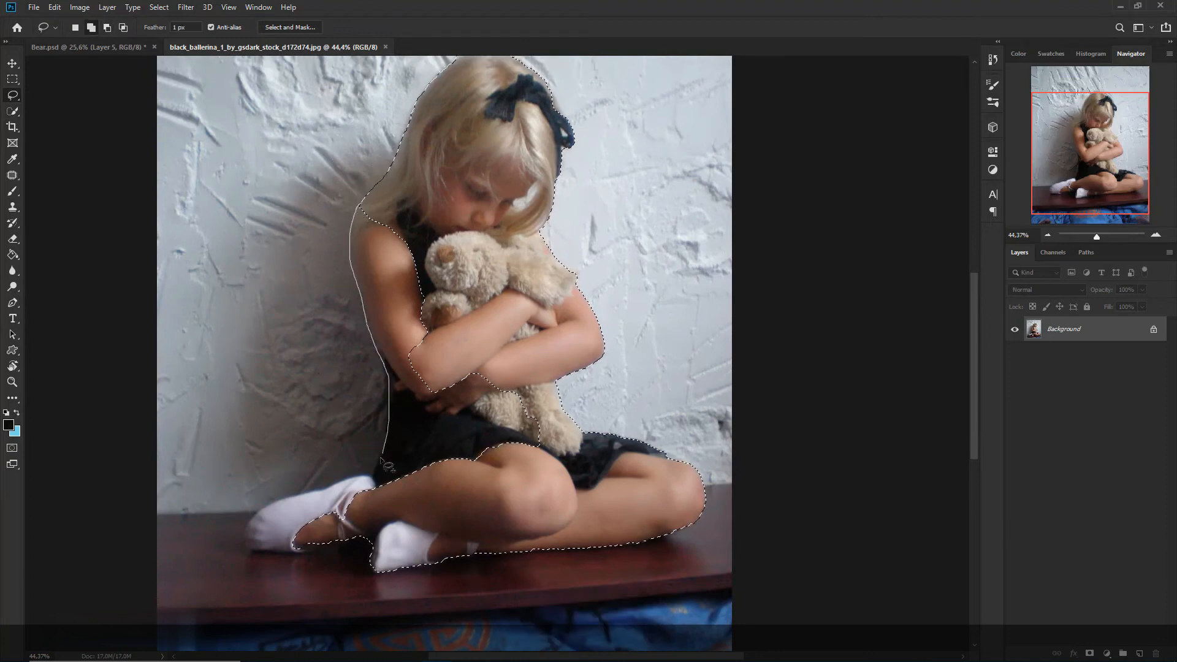
pyautogui.moveTo(489, 312); pyautogui.dragTo(484, 306)
pyautogui.scroll(-1, 399, 399)
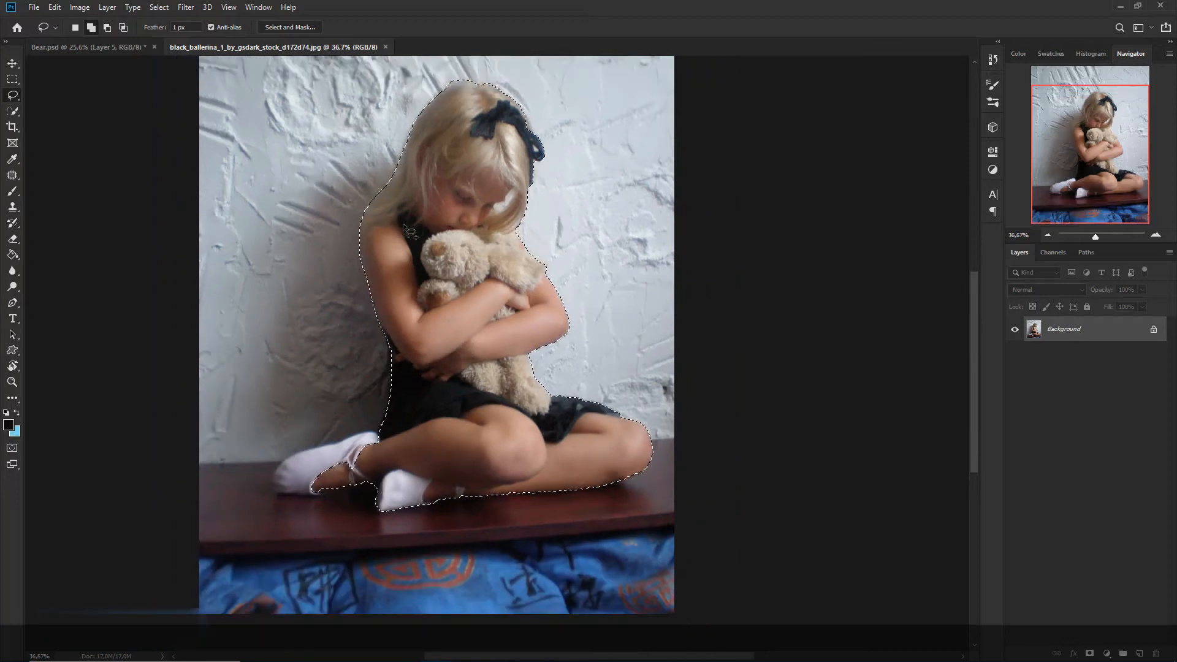
# Lasso the rear white ballet shoe into the selection and turn the selection into a layer mask
pyautogui.scroll(6, 419, 432)
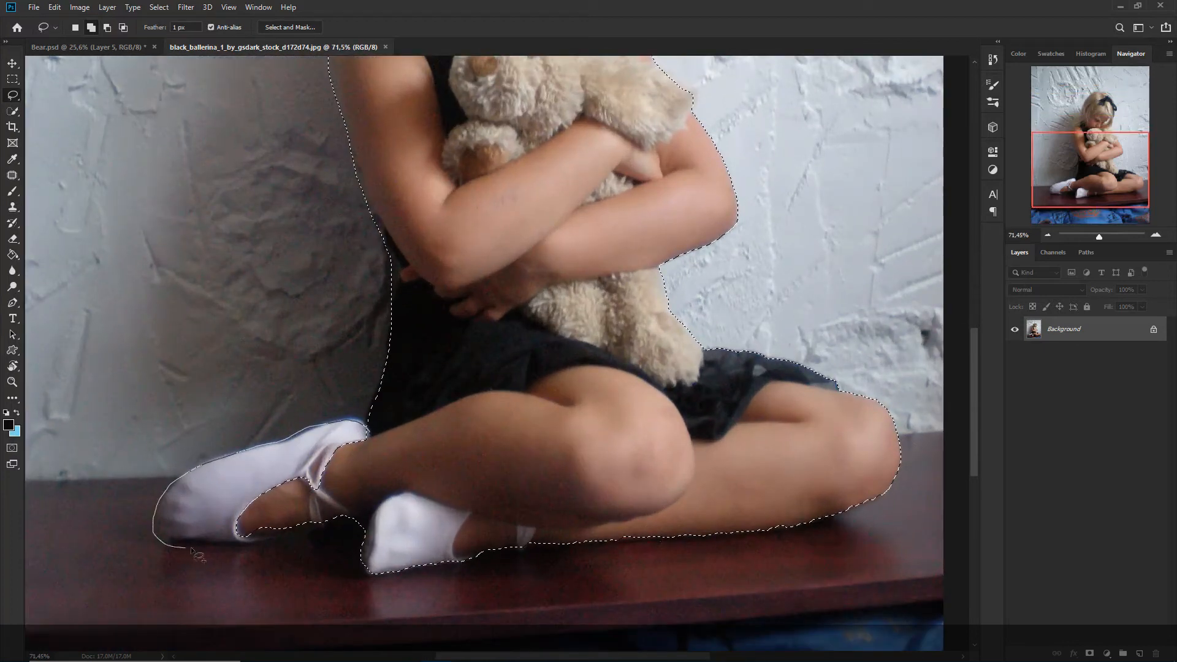
pyautogui.moveTo(447, 495); pyautogui.dragTo(444, 494)
pyautogui.scroll(-5, 632, 294)
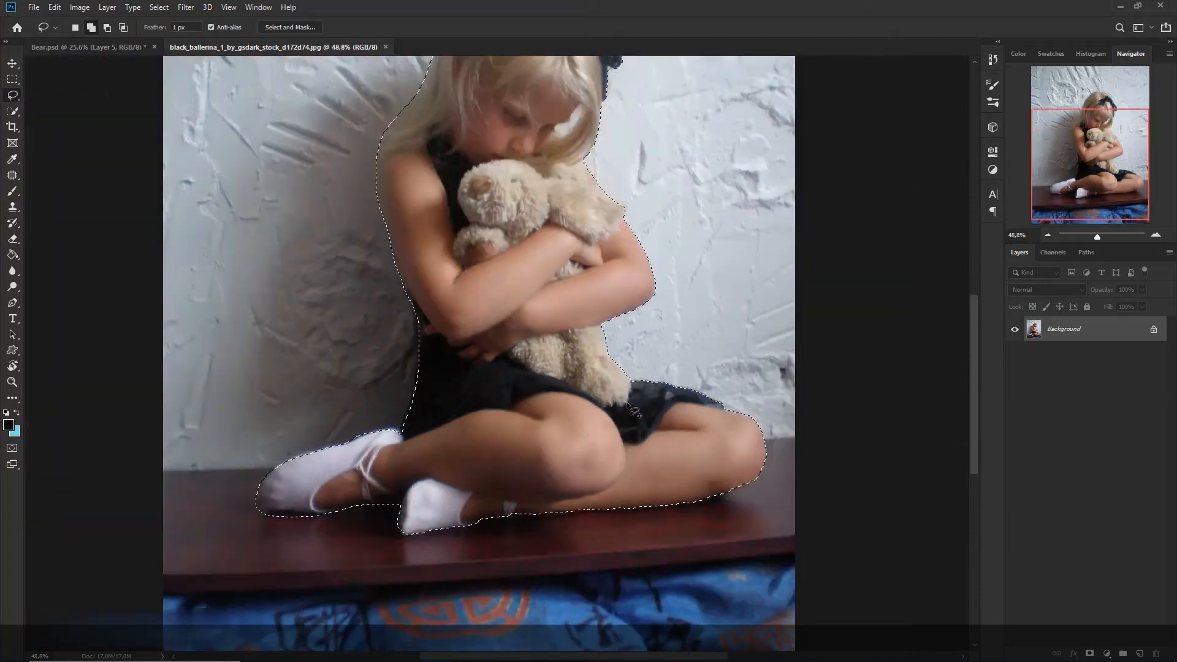
pyautogui.click(1090, 654)
# Move the masked girl layer from the ballerina photo into the Bear.psd composite
pyautogui.scroll(-3, 543, 362)
pyautogui.press('v')
pyautogui.moveTo(518, 337); pyautogui.dragTo(385, 212)
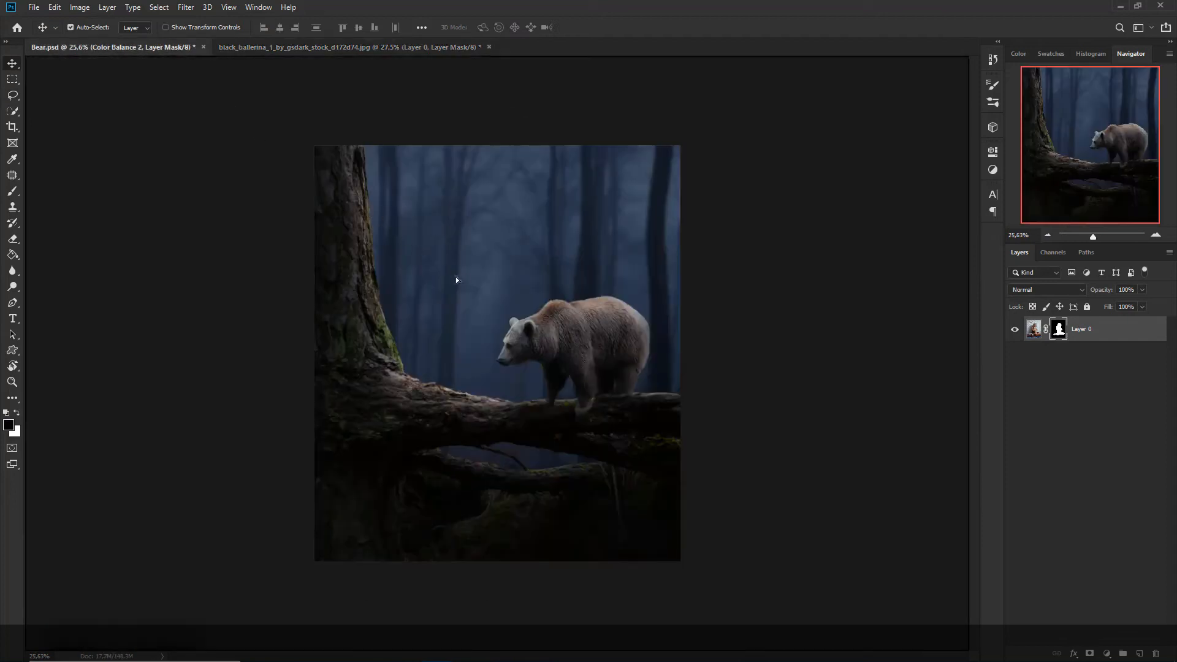
pyautogui.moveTo(456, 280); pyautogui.dragTo(466, 301)
# Scale the girl down proportionally and position her sitting on the log beside the bear
pyautogui.hotkey('ctrl', 't')
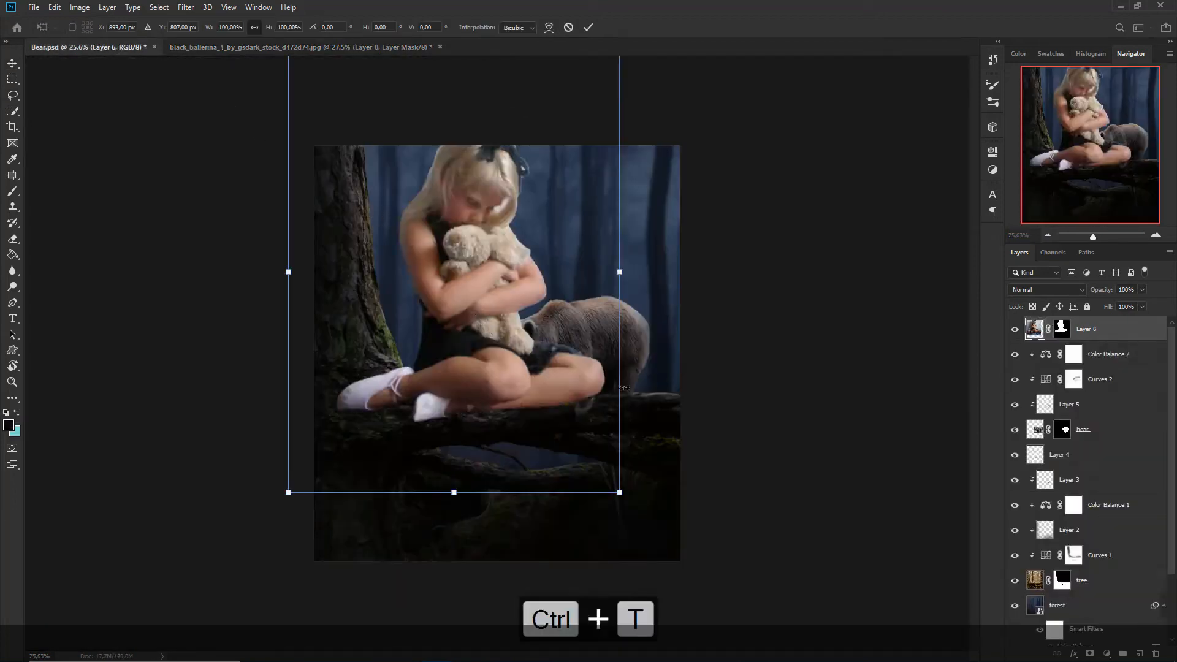
pyautogui.moveTo(619, 492); pyautogui.dragTo(557, 407)
pyautogui.moveTo(486, 246); pyautogui.dragTo(485, 280)
pyautogui.press('Return')
pyautogui.scroll(5, 487, 295)
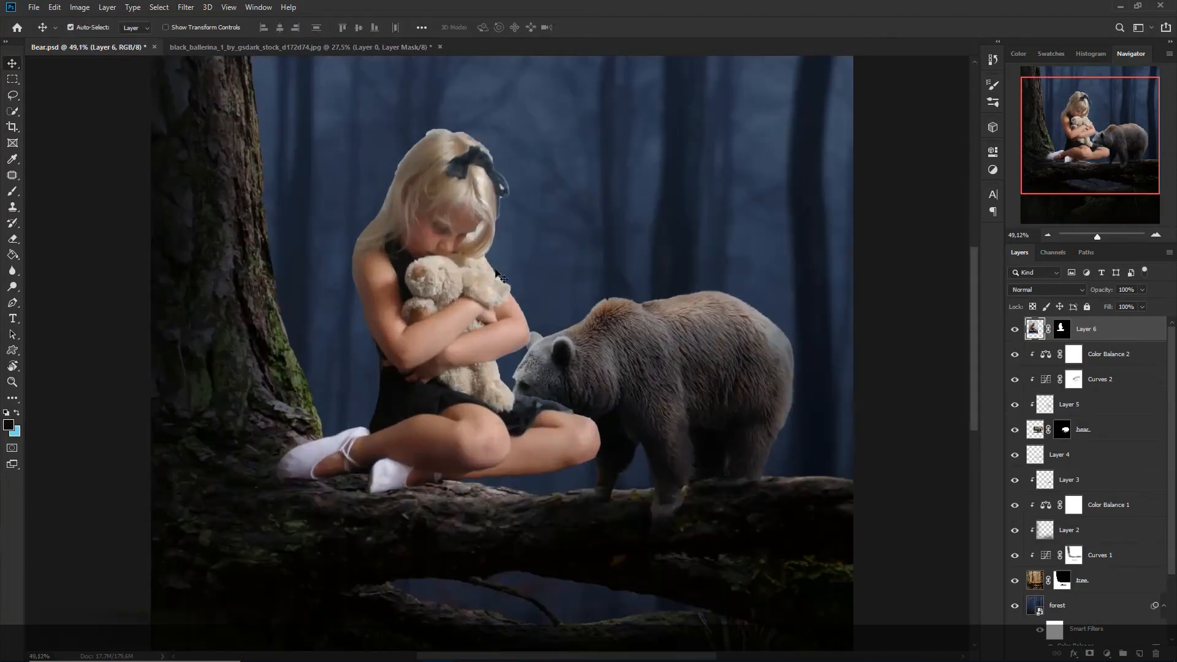
# Refine the girl's layer mask in Select and Mask with Radius 3 px, Smooth 3 and Shift Edge -42%
pyautogui.click(1063, 330)
pyautogui.rightClick(1065, 331)
pyautogui.click(1080, 425)
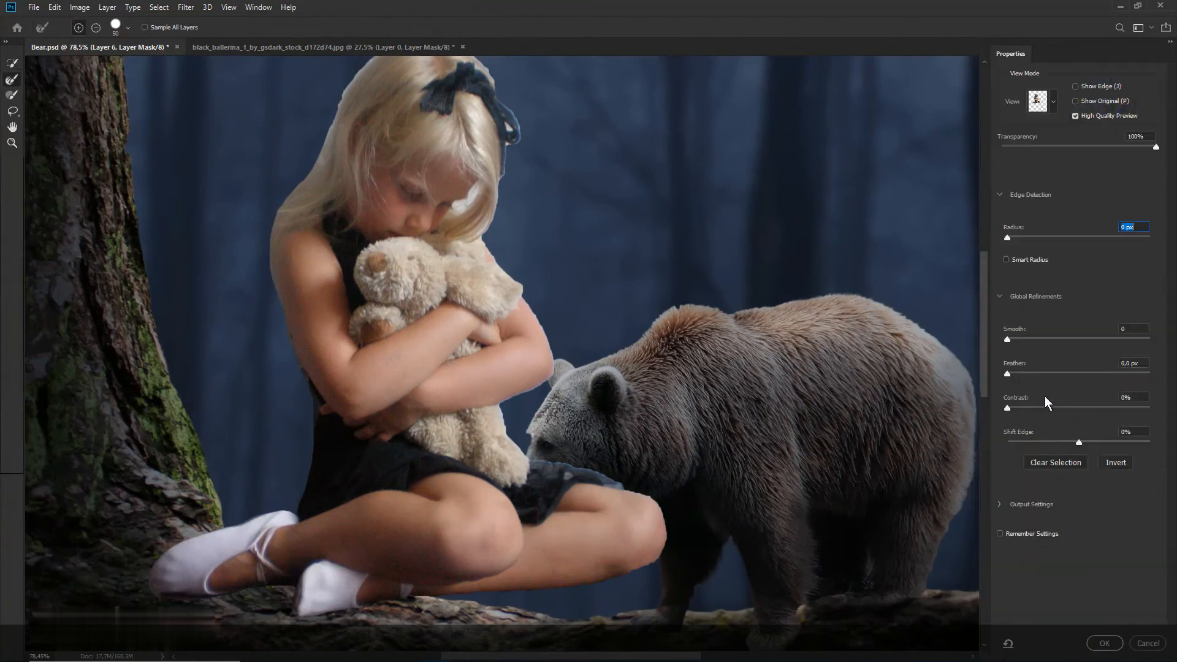
pyautogui.click(1013, 339)
pyautogui.click(1028, 238)
pyautogui.click(1045, 441)
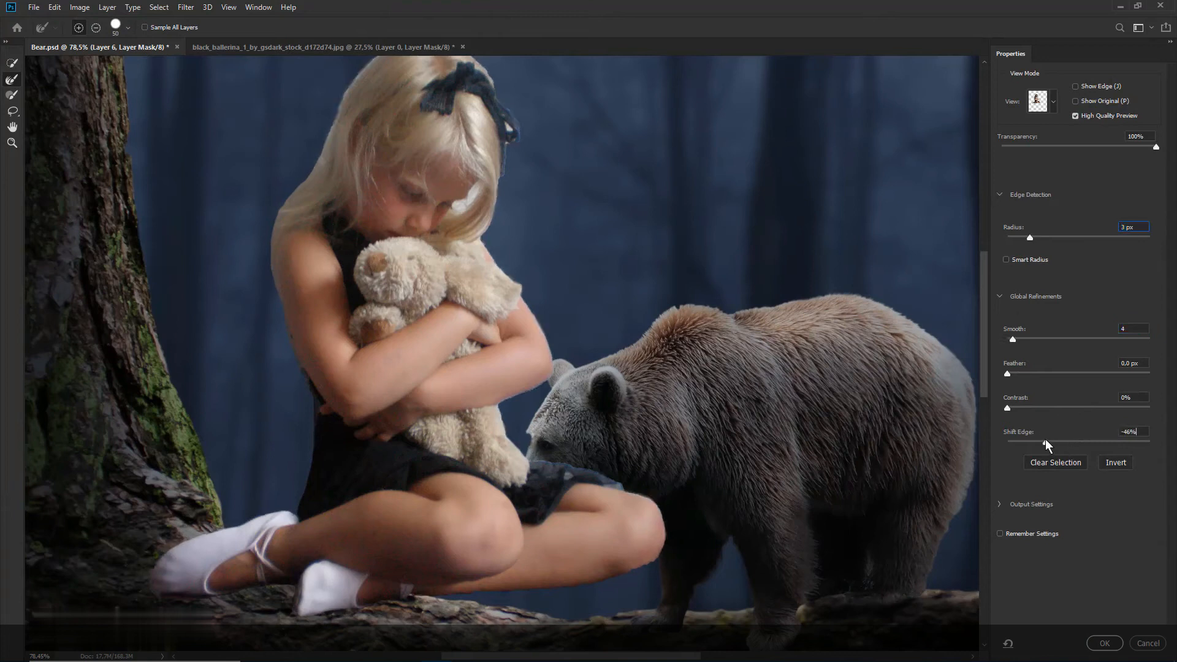
pyautogui.moveTo(1029, 236); pyautogui.dragTo(1025, 237)
pyautogui.click(1032, 238)
pyautogui.moveTo(1031, 237); pyautogui.dragTo(1028, 236)
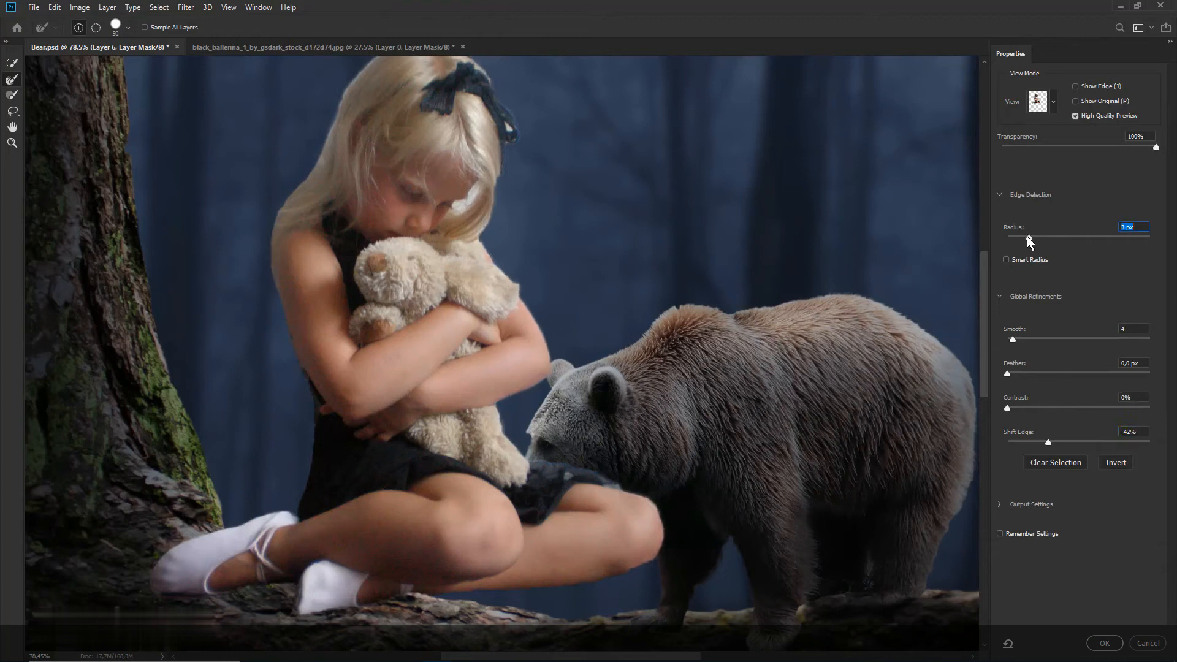
pyautogui.click(1013, 340)
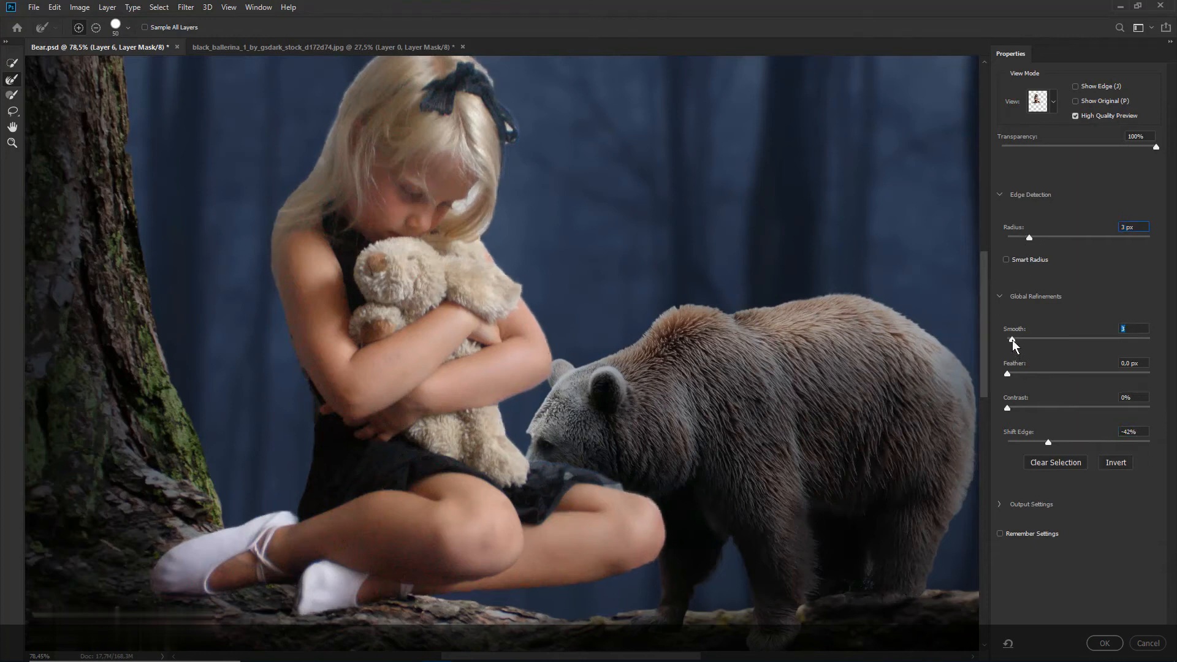
pyautogui.click(1104, 643)
# Scale the girl to 26.75% and seat her on the log in front of the bear's muzzle
pyautogui.hotkey('ctrl', '0')
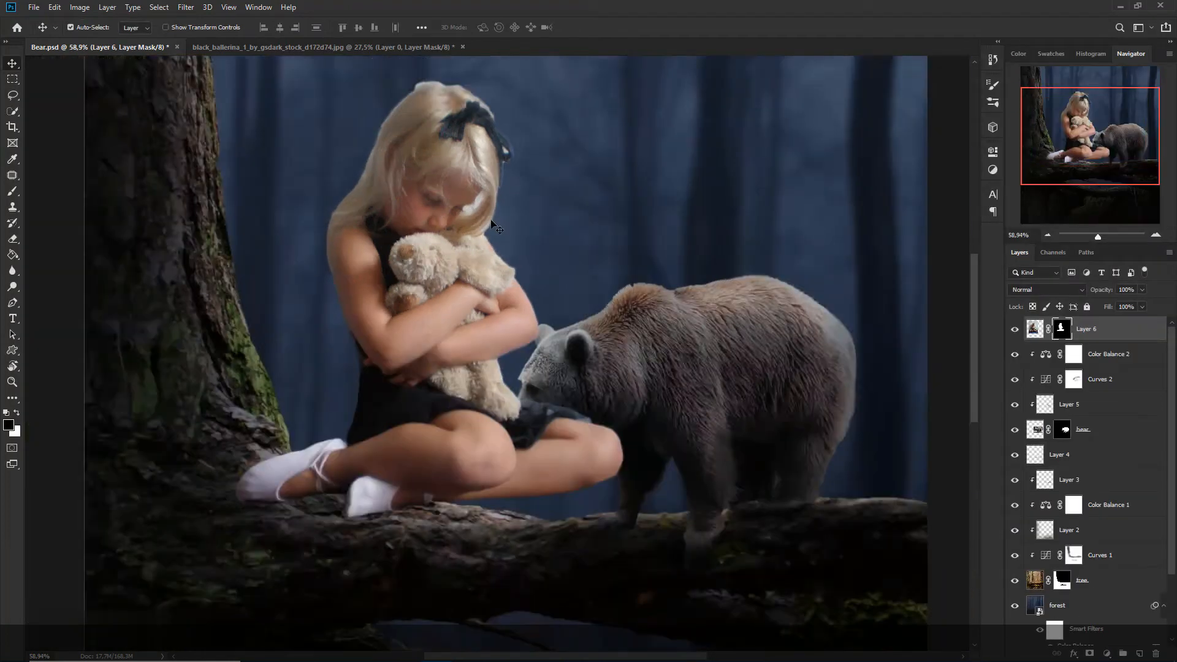
pyautogui.hotkey('ctrl', 't')
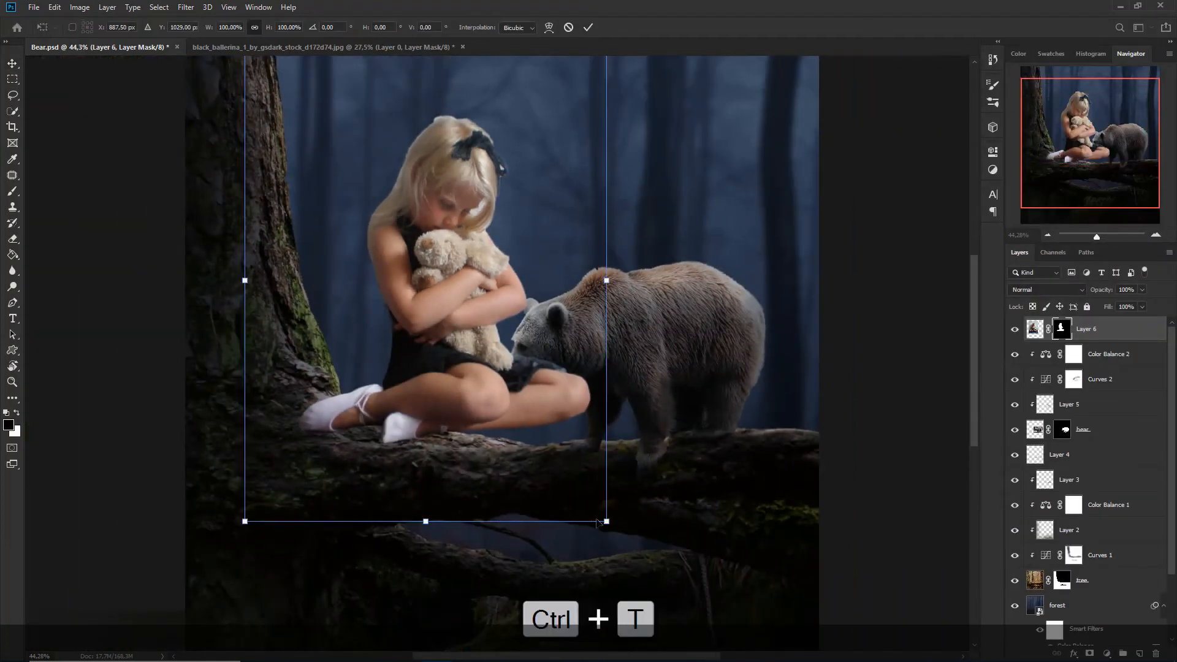
pyautogui.moveTo(592, 502); pyautogui.dragTo(512, 387)
pyautogui.moveTo(488, 298); pyautogui.dragTo(497, 392)
pyautogui.moveTo(512, 277); pyautogui.dragTo(467, 353)
pyautogui.scroll(-3, 525, 346)
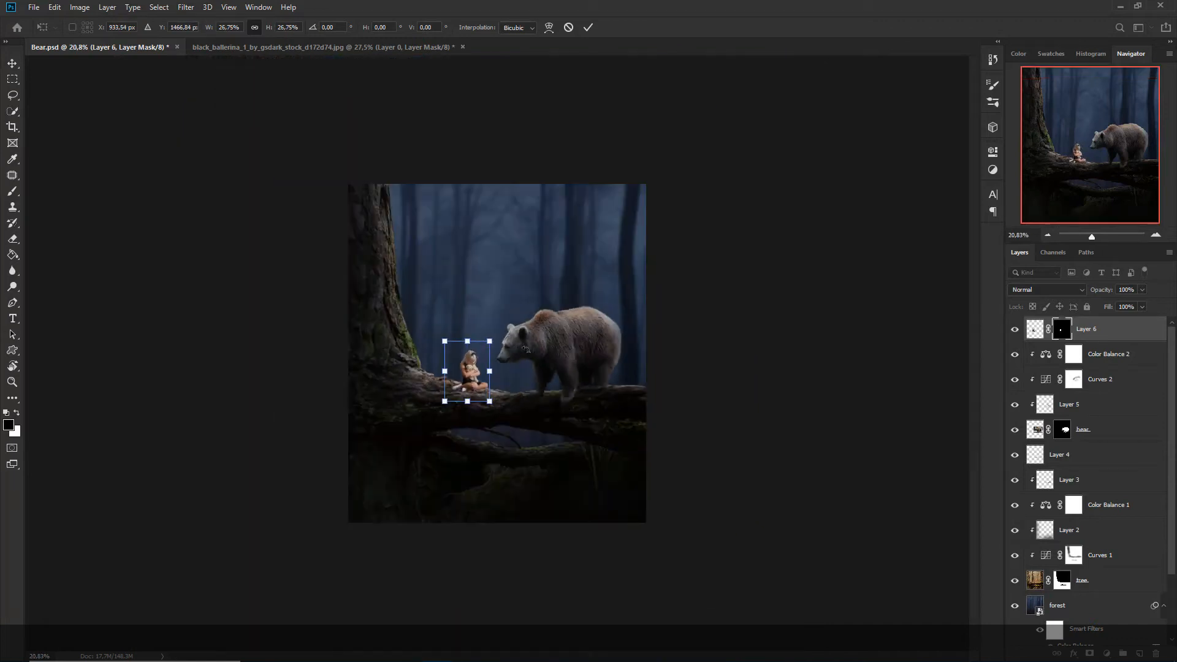
pyautogui.scroll(3, 533, 341)
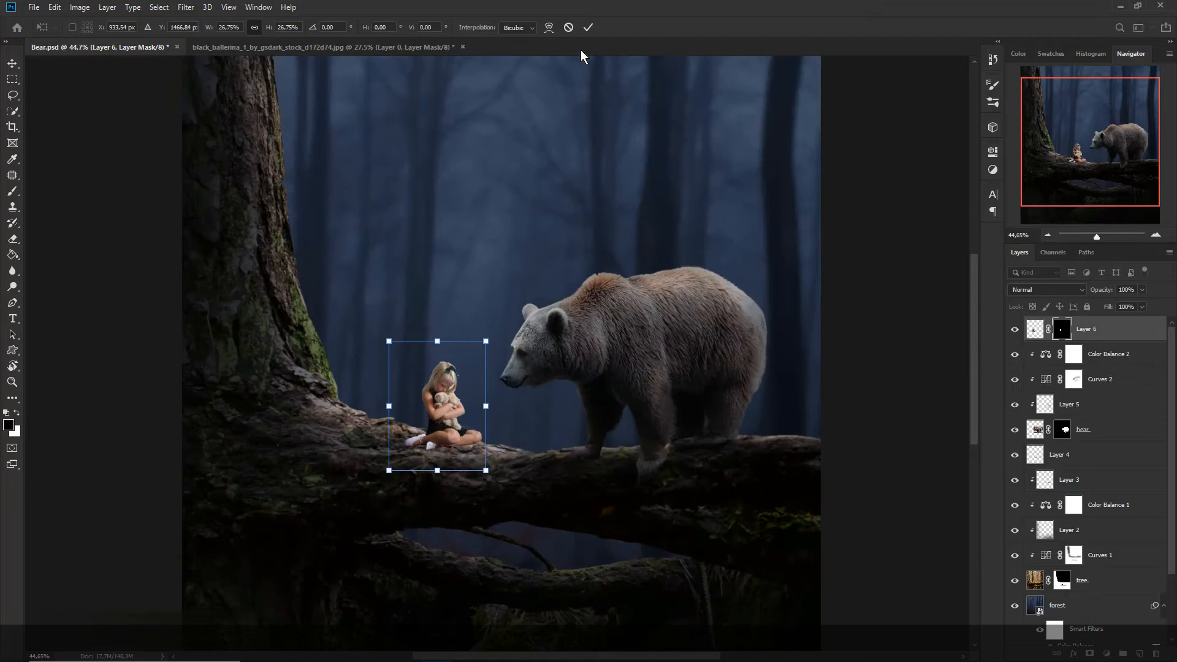
pyautogui.click(588, 27)
# Target the girl layer's image instead of its mask and rename the layer "gilr"
pyautogui.scroll(2, 435, 454)
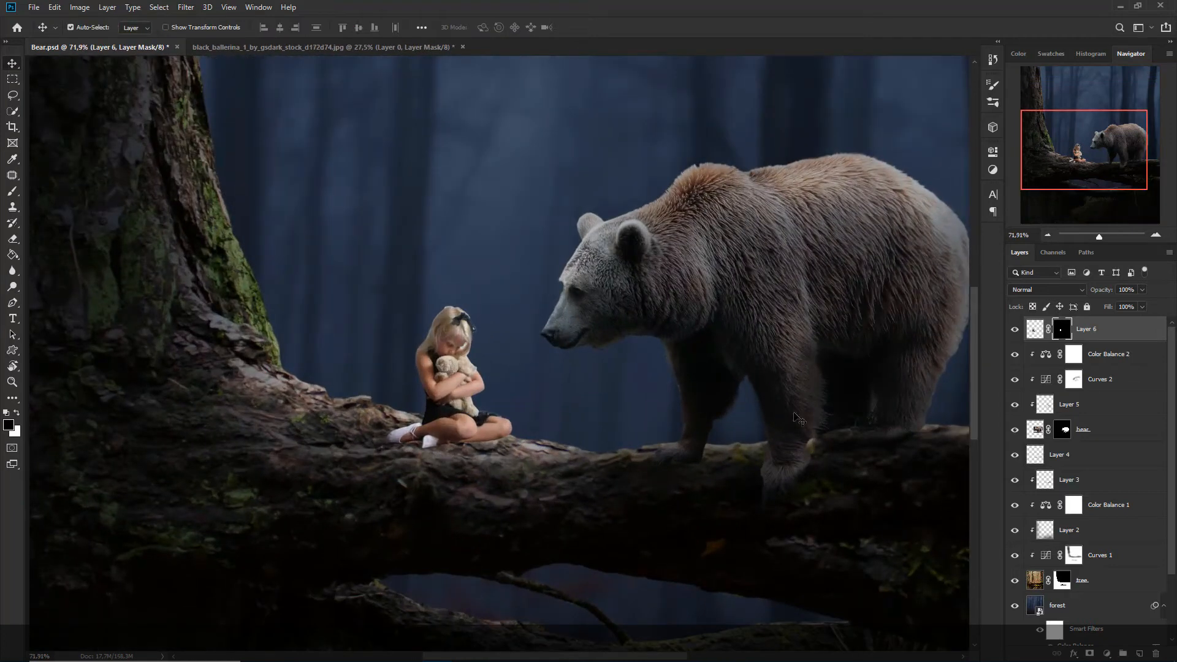
pyautogui.hotkey('ctrl', '2')
pyautogui.doubleClick(1092, 330)
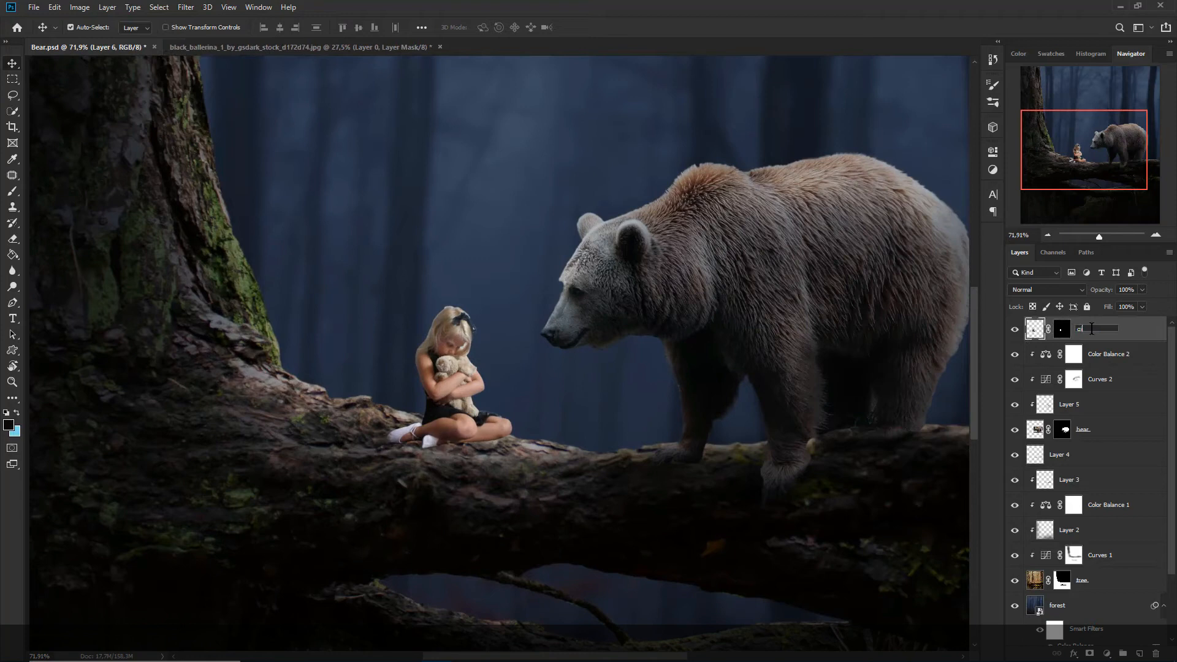
pyautogui.press('Return')
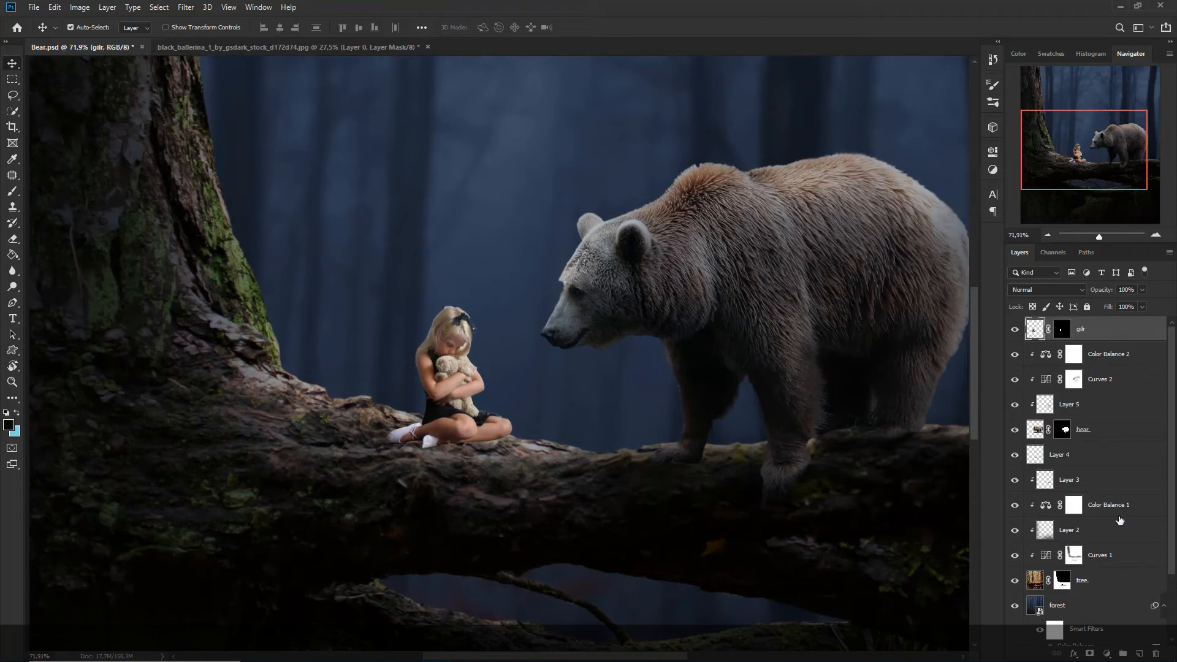
# Clip a Hue/Saturation adjustment to the girl layer with Saturation -25 and Lightness -29
pyautogui.click(1107, 654)
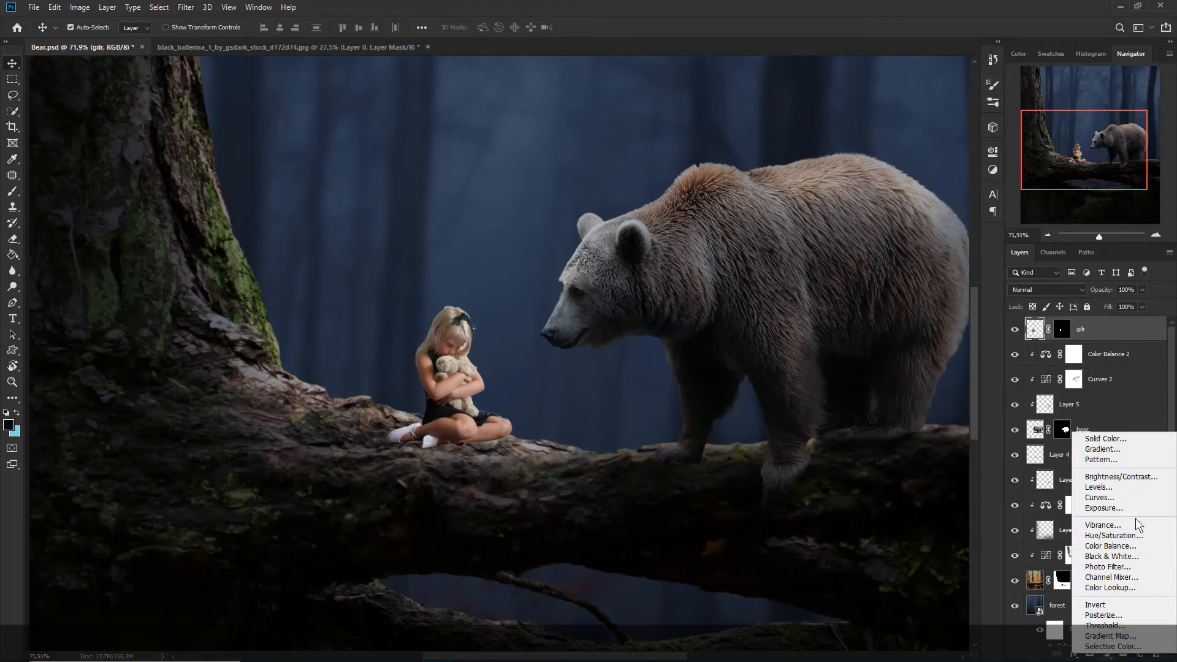
pyautogui.click(1138, 537)
pyautogui.hotkey('ctrl', 'alt', 'g')
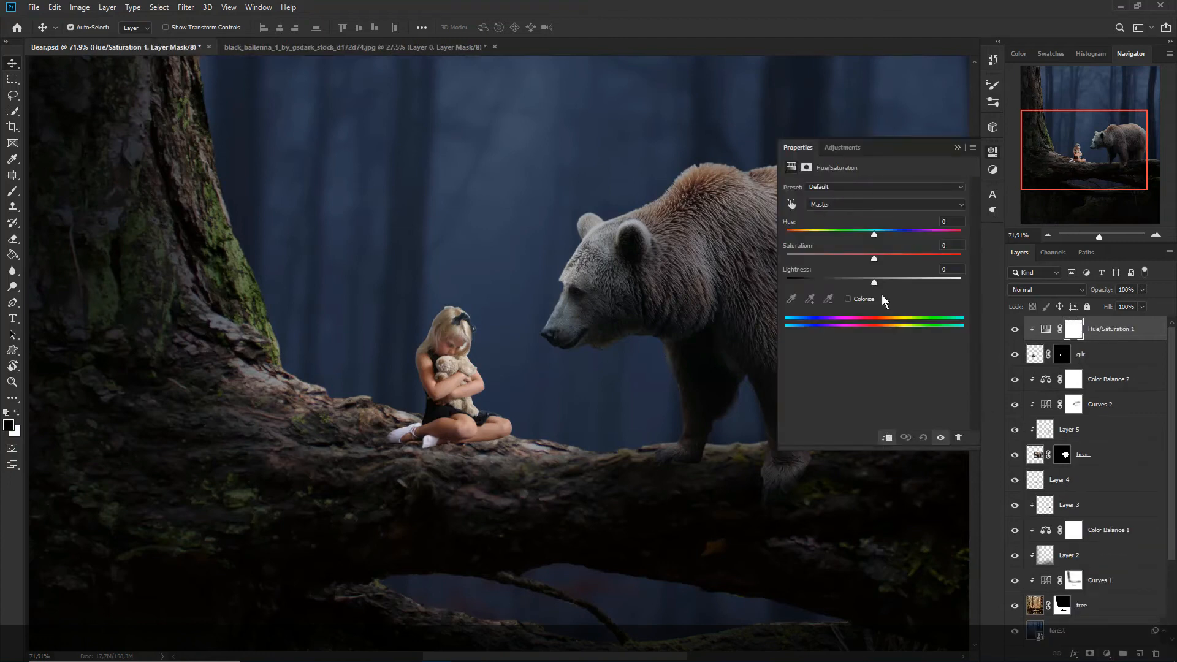
pyautogui.moveTo(851, 256); pyautogui.dragTo(859, 281)
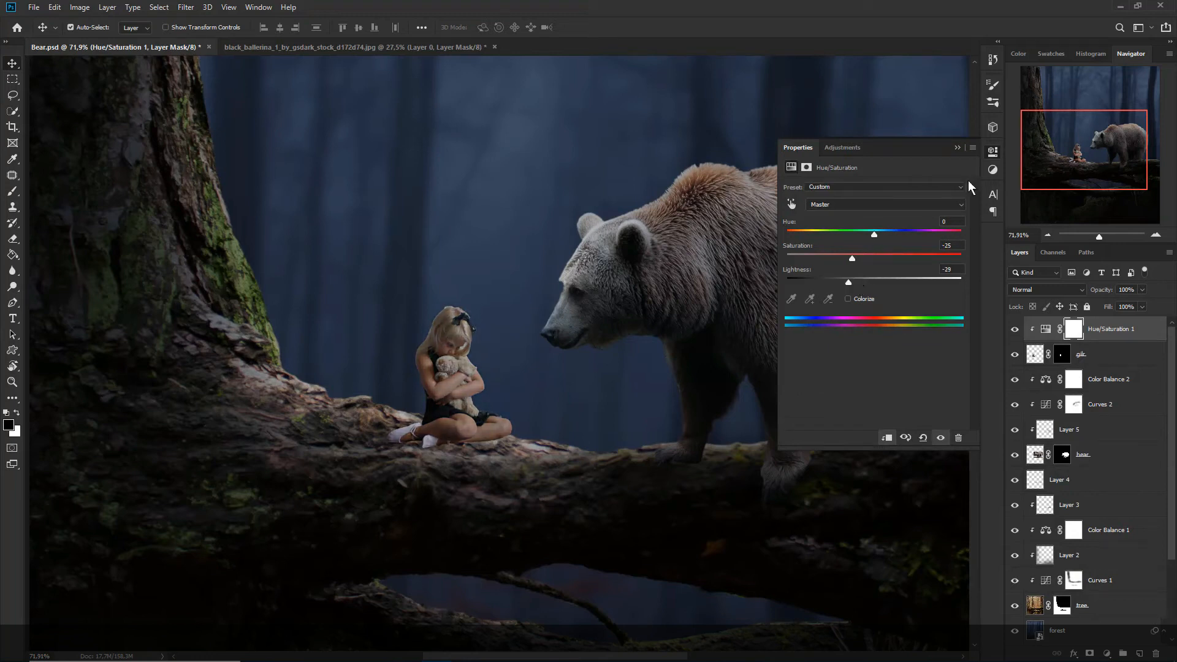
pyautogui.click(960, 147)
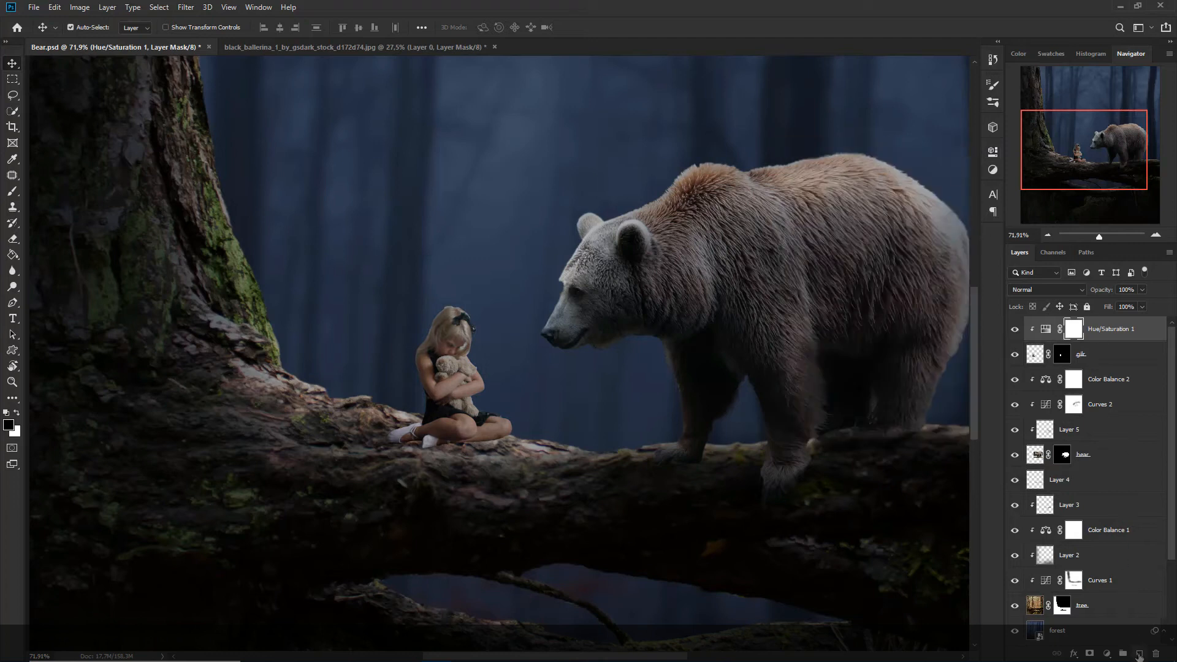
# Clip a new layer to the girl, fill it with 50% Gray and set its blend mode to Overlay
pyautogui.click(1138, 654)
pyautogui.keyDown('alt'); pyautogui.click(1117, 336); pyautogui.keyUp('alt')
pyautogui.hotkey('shift', 'F5')
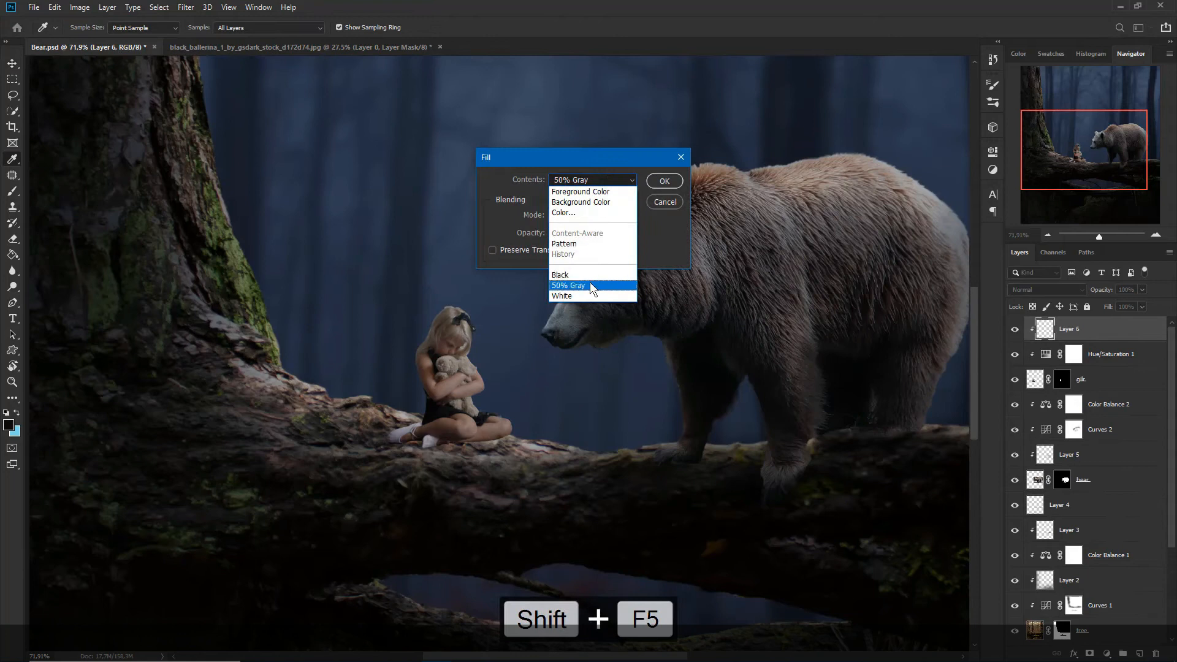
pyautogui.click(590, 282)
pyautogui.click(664, 181)
pyautogui.press('v')
pyautogui.click(1036, 290)
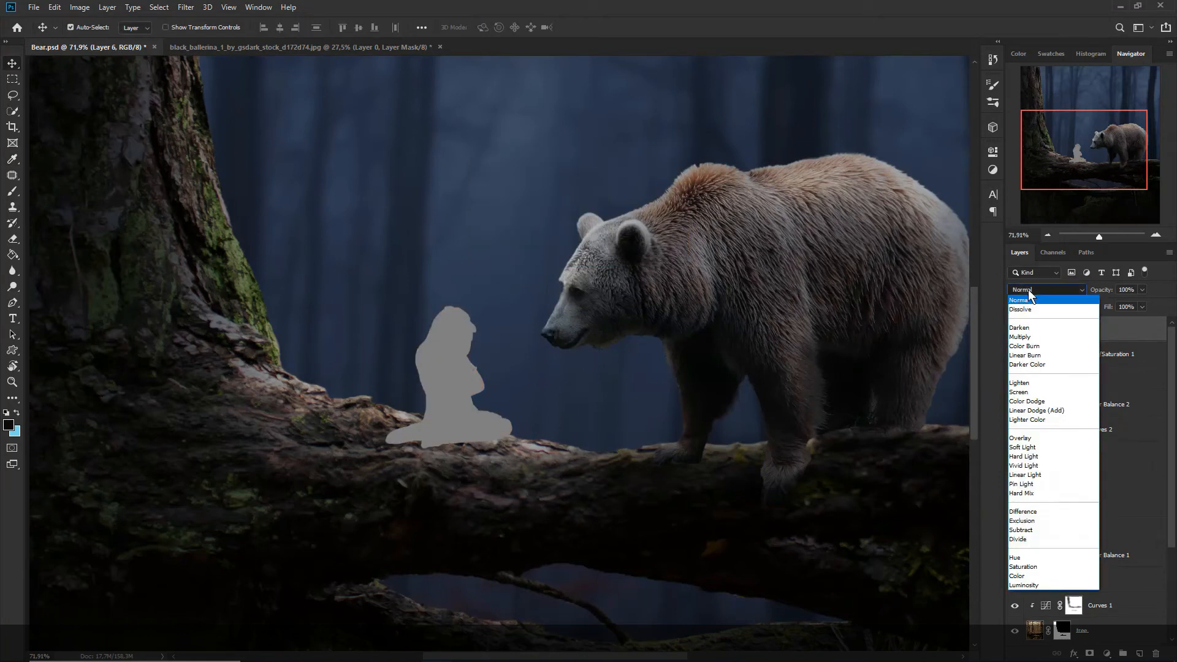
pyautogui.click(1031, 439)
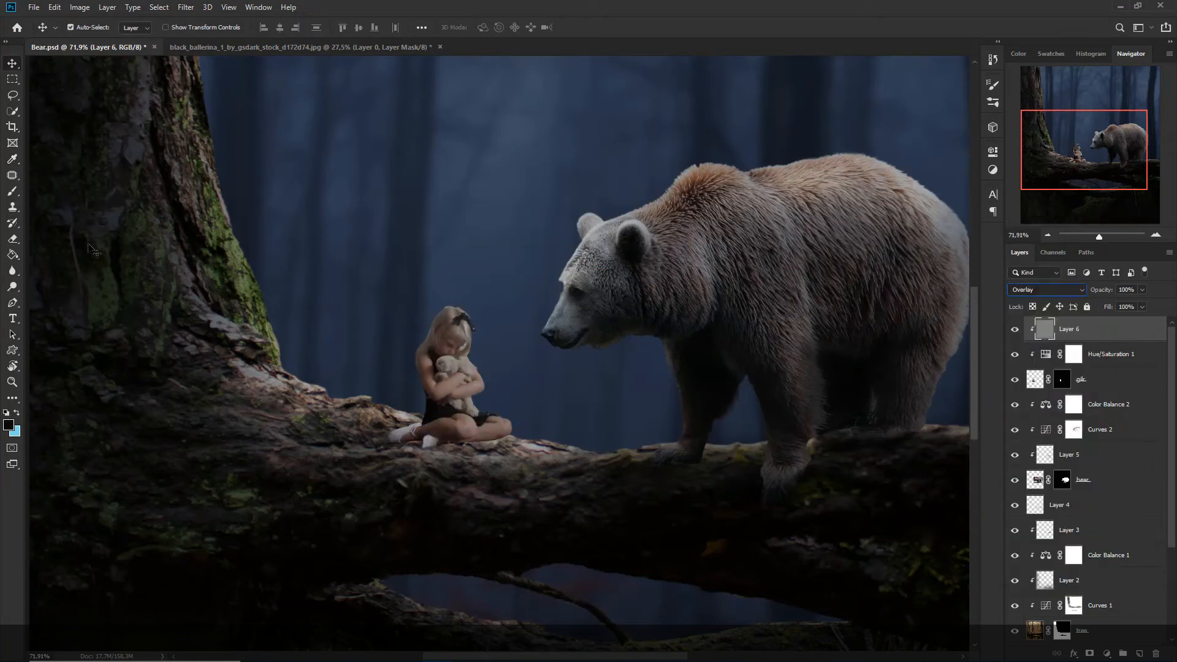
# Brighten the girl's hair and bear-facing side on the gray layer with a 40 px Dodge tool, Midtones, 26% exposure
pyautogui.rightClick(12, 287)
pyautogui.click(49, 287)
pyautogui.scroll(2, 509, 328)
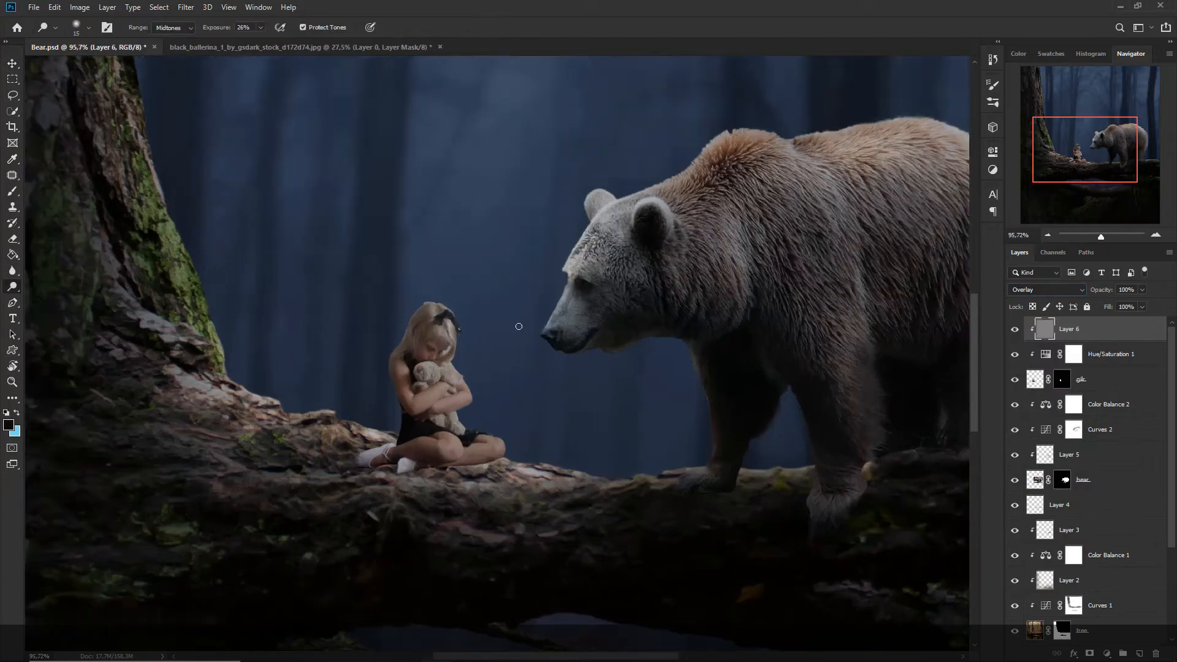
pyautogui.press(']')
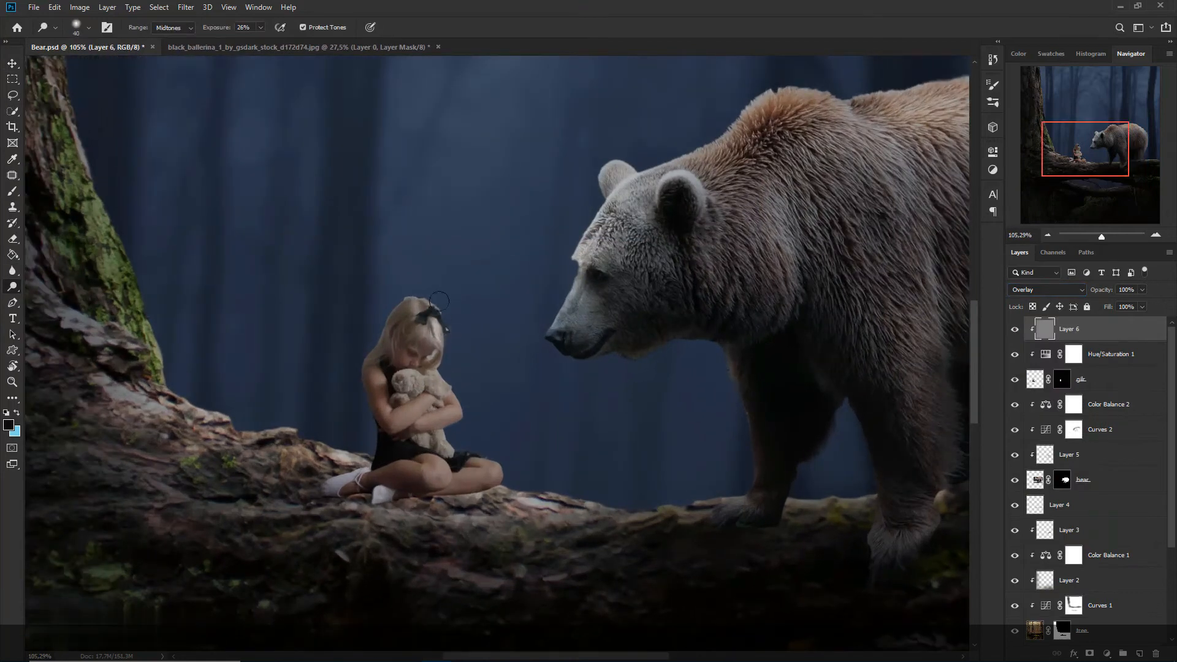
pyautogui.moveTo(407, 306)
pyautogui.mouseDown()
pyautogui.moveTo(441, 303)
pyautogui.moveTo(467, 393)
pyautogui.moveTo(454, 390)
pyautogui.moveTo(465, 413)
pyautogui.mouseUp()
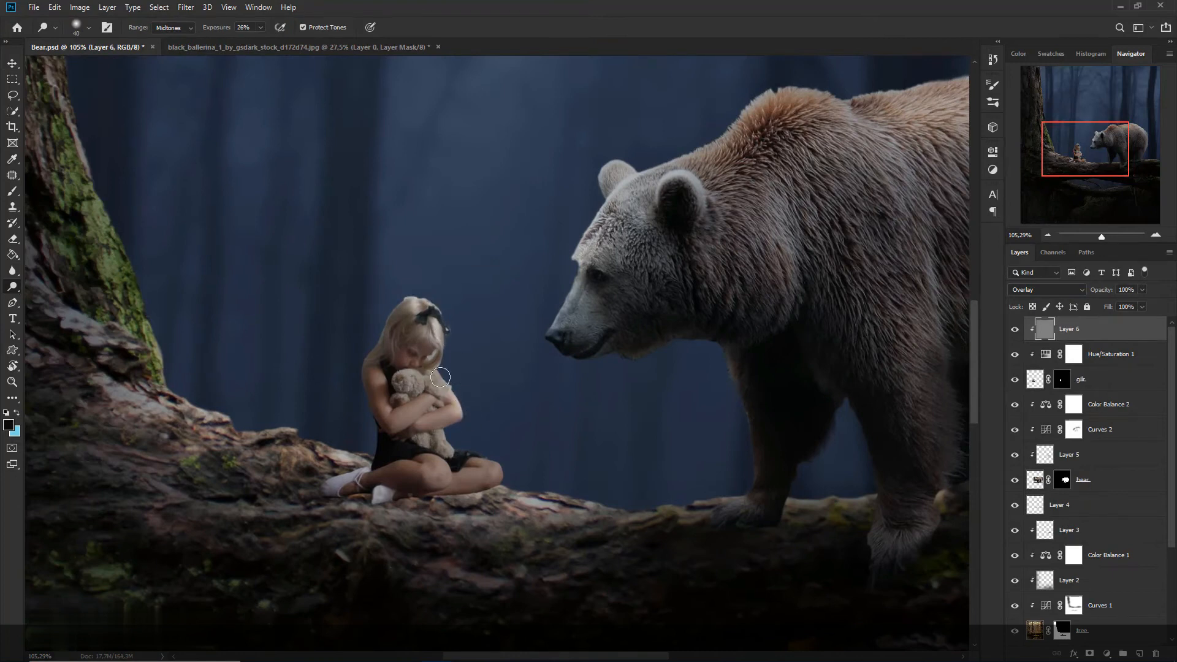
# Continue shaping light over the girl's legs, arms, teddy and torso with the Dodge tool, using a 35 px brush at 32% exposure
pyautogui.moveTo(482, 452)
pyautogui.mouseDown()
pyautogui.moveTo(512, 465)
pyautogui.moveTo(470, 454)
pyautogui.moveTo(511, 475)
pyautogui.moveTo(492, 474)
pyautogui.moveTo(460, 448)
pyautogui.mouseUp()
pyautogui.moveTo(444, 378)
pyautogui.mouseDown()
pyautogui.moveTo(428, 424)
pyautogui.moveTo(425, 404)
pyautogui.moveTo(410, 414)
pyautogui.moveTo(446, 388)
pyautogui.moveTo(437, 422)
pyautogui.mouseUp()
pyautogui.moveTo(410, 382)
pyautogui.mouseDown()
pyautogui.moveTo(447, 387)
pyautogui.moveTo(380, 389)
pyautogui.moveTo(374, 377)
pyautogui.moveTo(425, 470)
pyautogui.moveTo(448, 473)
pyautogui.moveTo(394, 471)
pyautogui.mouseUp()
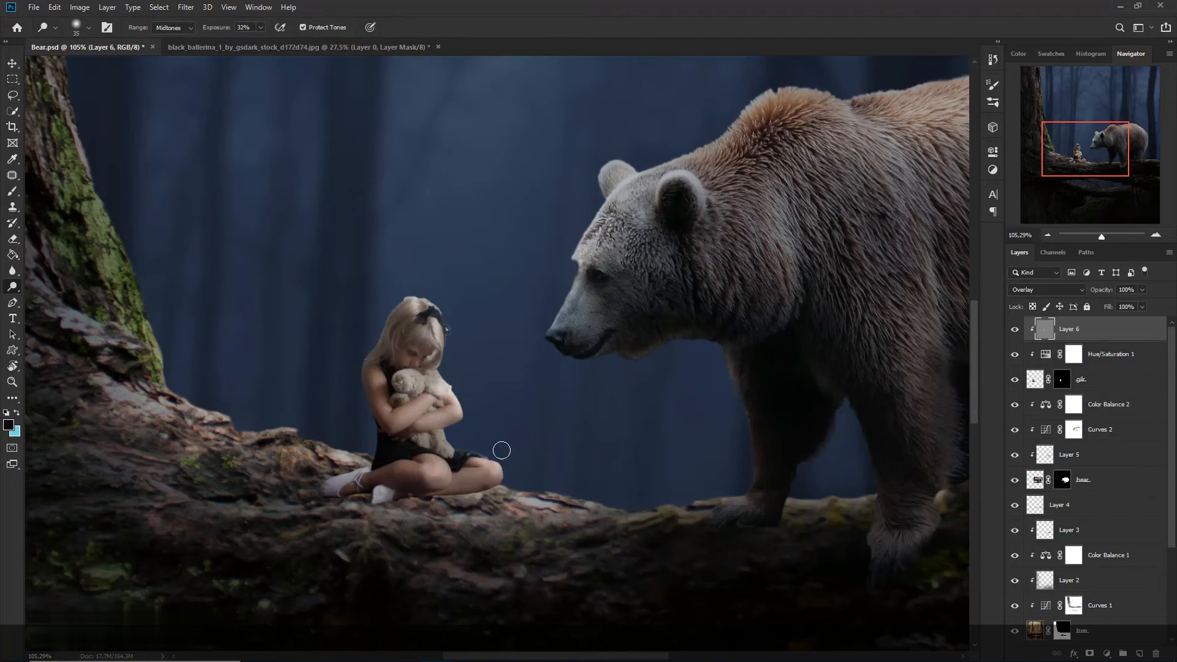
pyautogui.scroll(-10, 492, 375)
pyautogui.scroll(5, 474, 344)
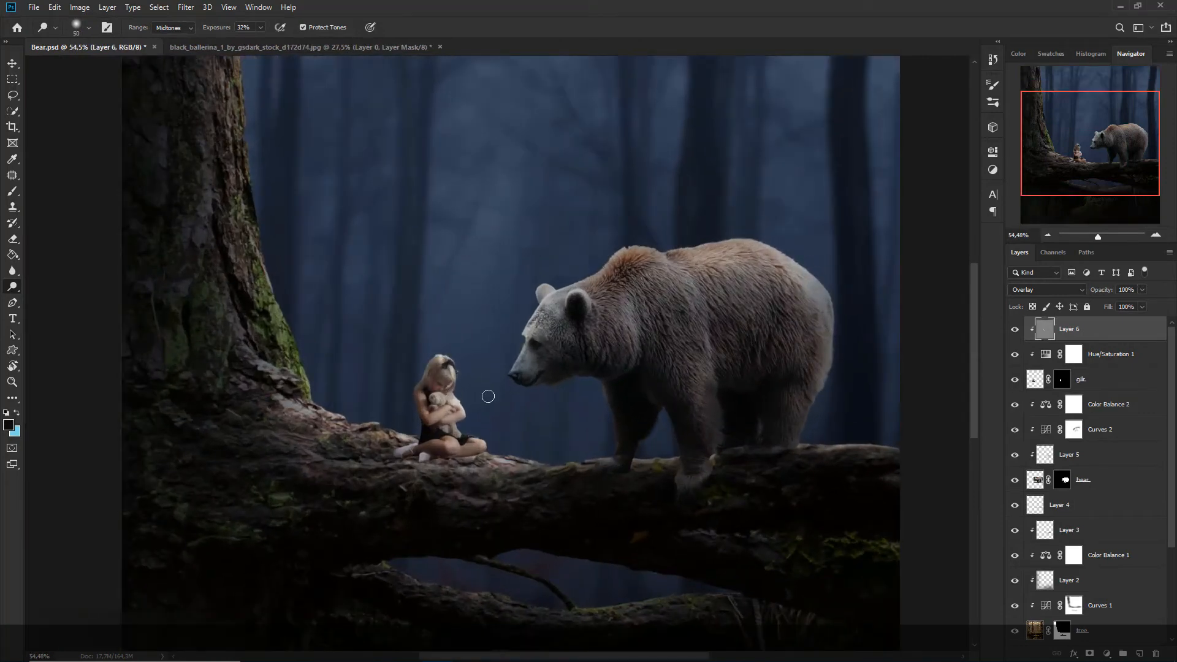
# Add a layer beneath the girl and paint a soft dark shadow under her with a 60 px Brush at 33% opacity, 57% flow
pyautogui.scroll(3, 947, 379)
pyautogui.scroll(-8, 278, 294)
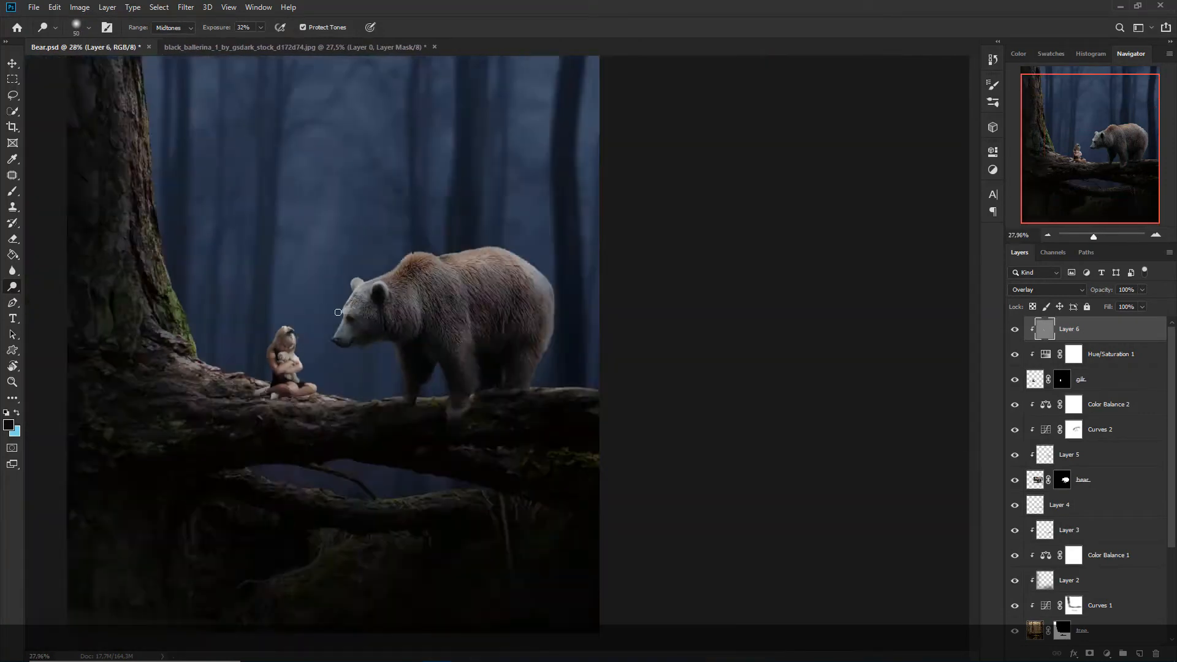
pyautogui.scroll(8, 331, 312)
pyautogui.scroll(1, 900, 447)
pyautogui.click(1092, 402)
pyautogui.click(1139, 655)
pyautogui.press('b')
pyautogui.scroll(1, 447, 432)
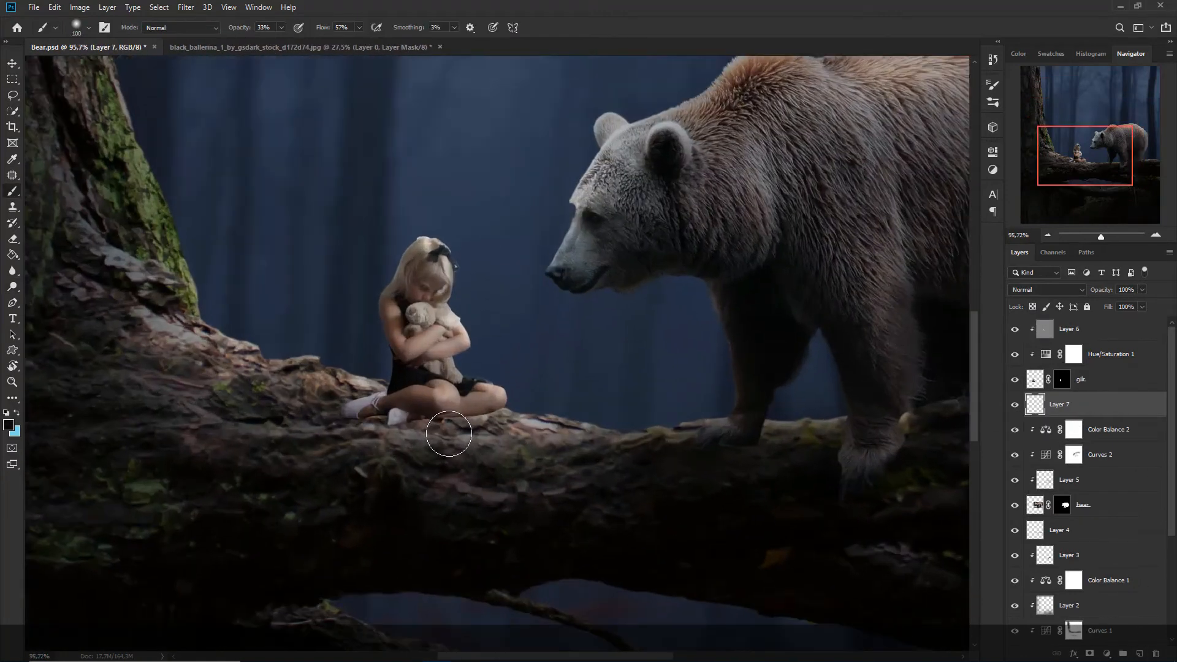
pyautogui.keyDown('alt'); pyautogui.click(471, 384); pyautogui.keyUp('alt')
pyautogui.moveTo(482, 405)
pyautogui.mouseDown()
pyautogui.moveTo(285, 423)
pyautogui.moveTo(481, 420)
pyautogui.moveTo(586, 436)
pyautogui.mouseUp()
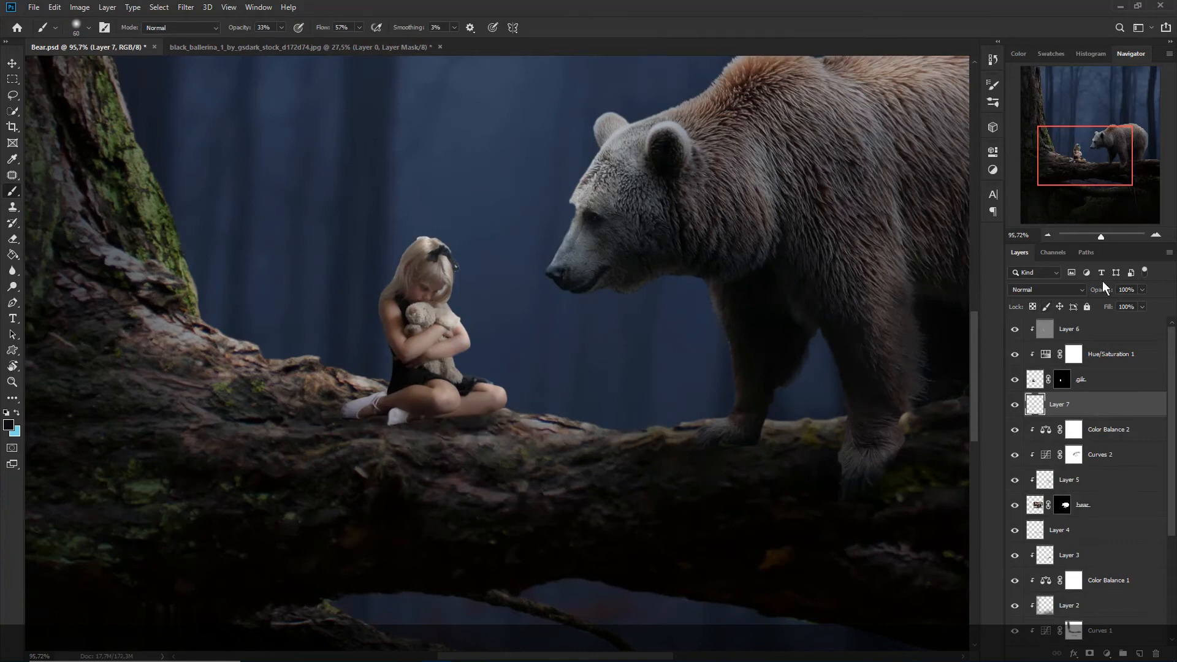
pyautogui.moveTo(405, 427)
pyautogui.mouseDown()
pyautogui.moveTo(371, 421)
pyautogui.moveTo(448, 419)
pyautogui.mouseUp()
# Set the girl's shadow layer to Multiply at 98% opacity and extend the shadow beneath her legs
pyautogui.click(1027, 288)
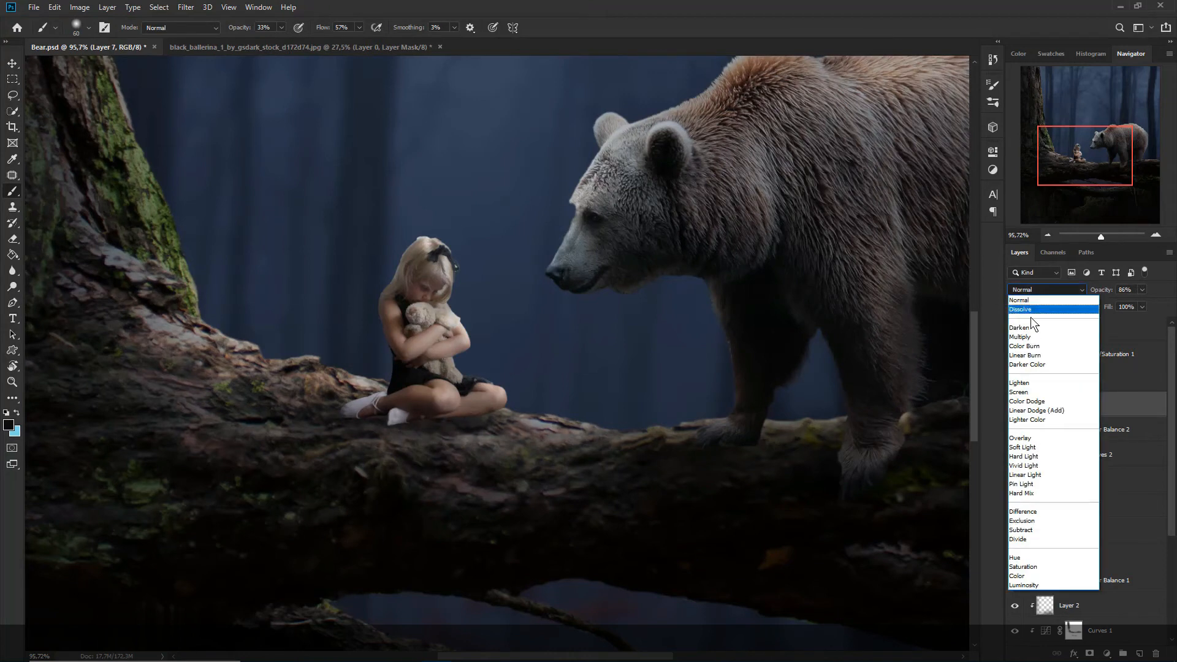
pyautogui.click(1033, 334)
pyautogui.moveTo(1095, 293); pyautogui.dragTo(1104, 292)
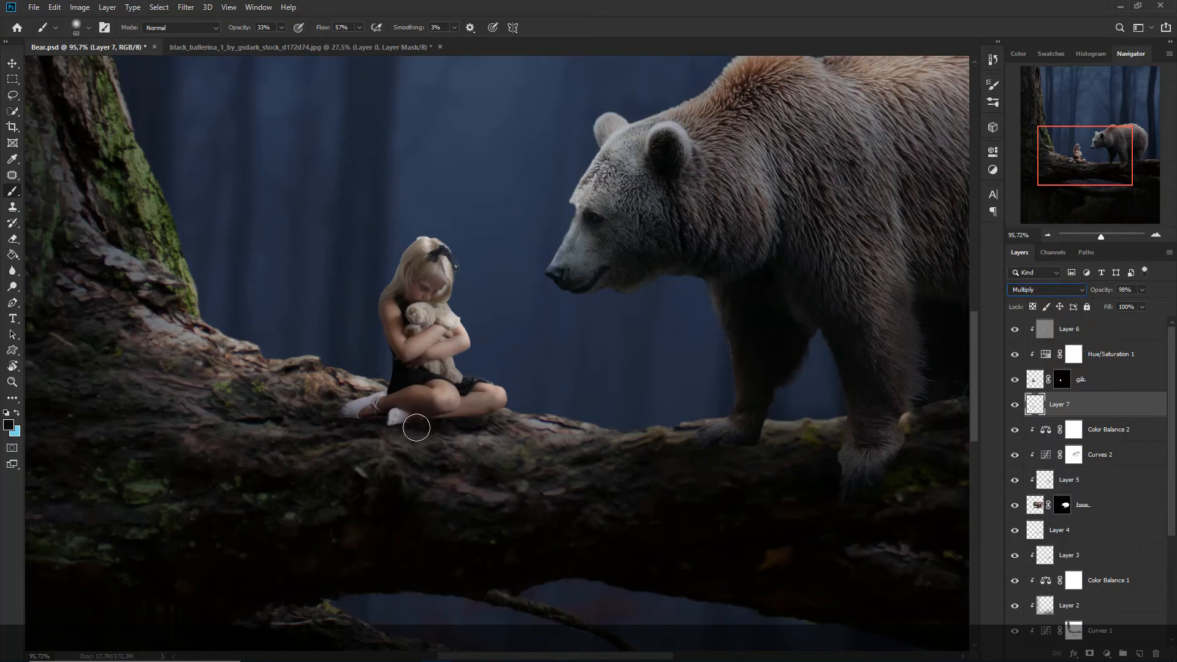
pyautogui.moveTo(410, 431); pyautogui.dragTo(483, 433)
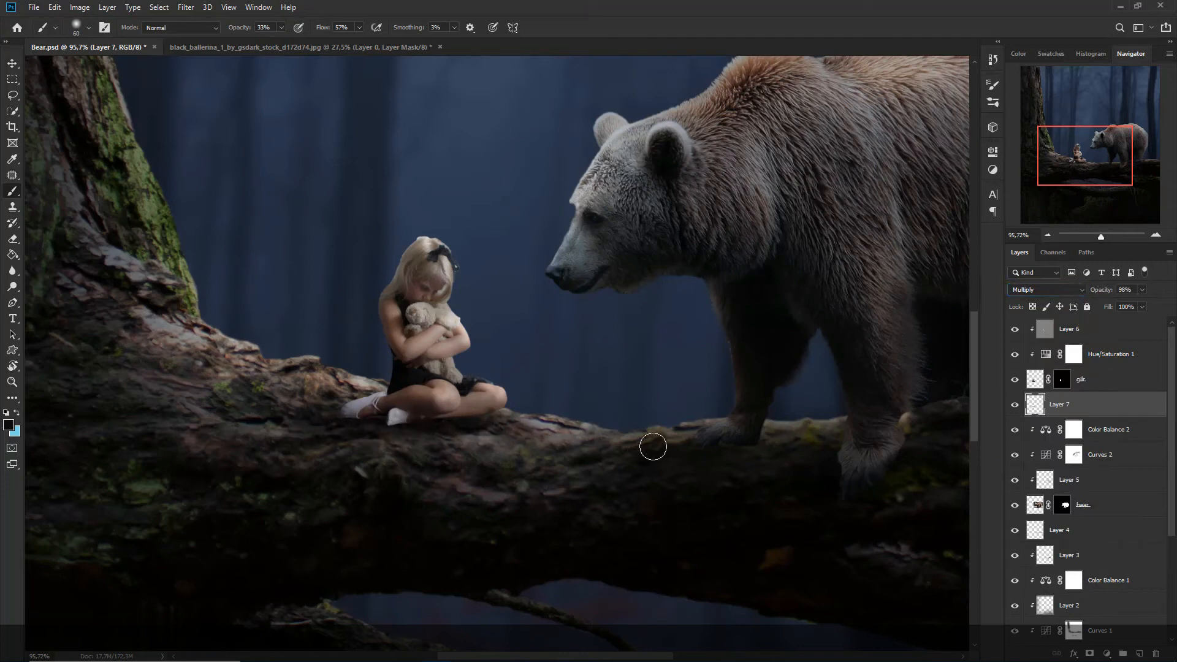
# Burn the lower edge of the girl's legs on her gray Overlay layer with a 45 px brush, Midtones, 31% exposure
pyautogui.click(1062, 336)
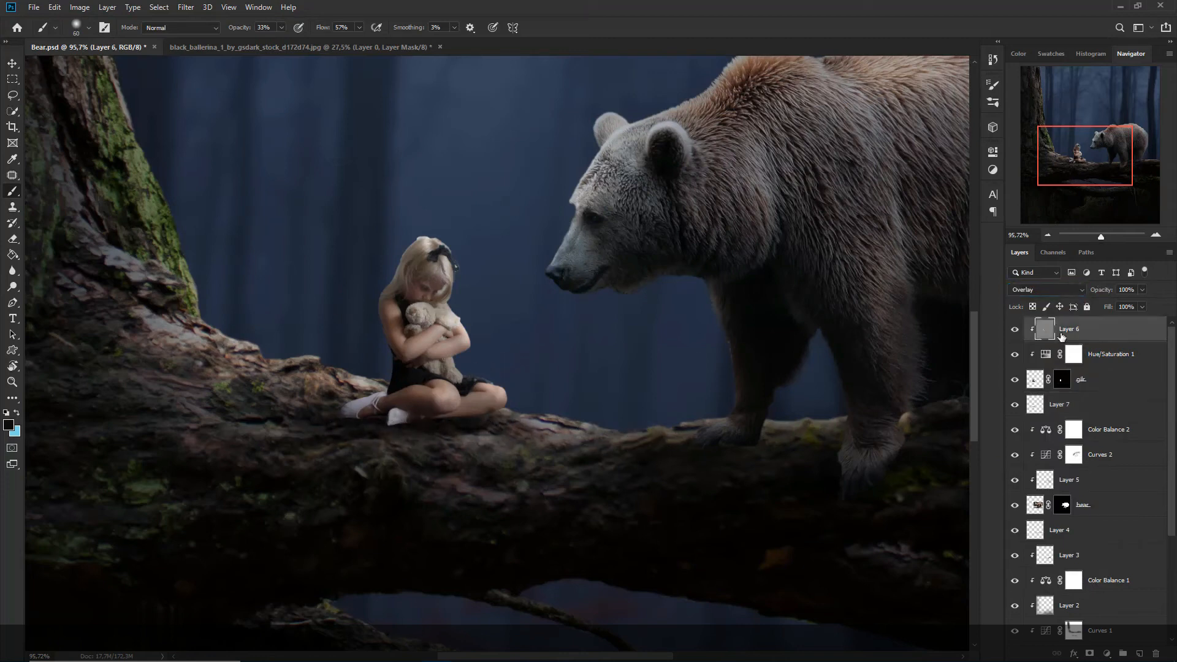
pyautogui.rightClick(13, 286)
pyautogui.click(55, 300)
pyautogui.scroll(2, 447, 462)
pyautogui.moveTo(491, 407)
pyautogui.mouseDown()
pyautogui.moveTo(465, 411)
pyautogui.moveTo(529, 405)
pyautogui.moveTo(357, 399)
pyautogui.moveTo(337, 402)
pyautogui.moveTo(336, 427)
pyautogui.moveTo(519, 399)
pyautogui.mouseUp()
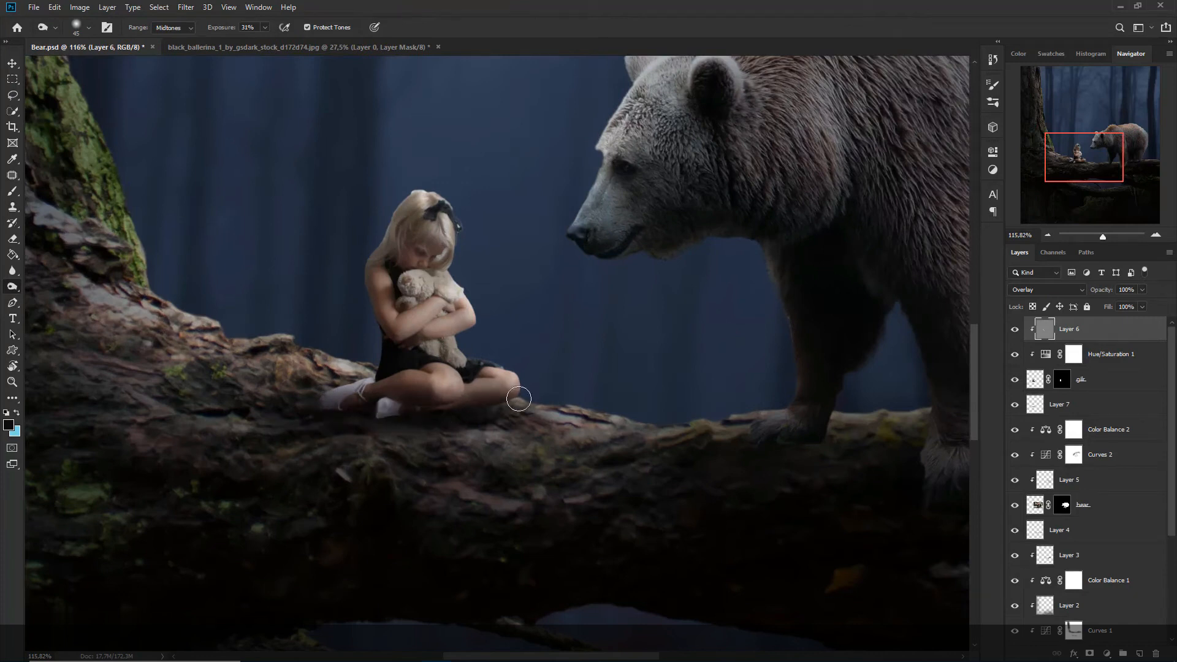
pyautogui.hotkey('ctrl', '0')
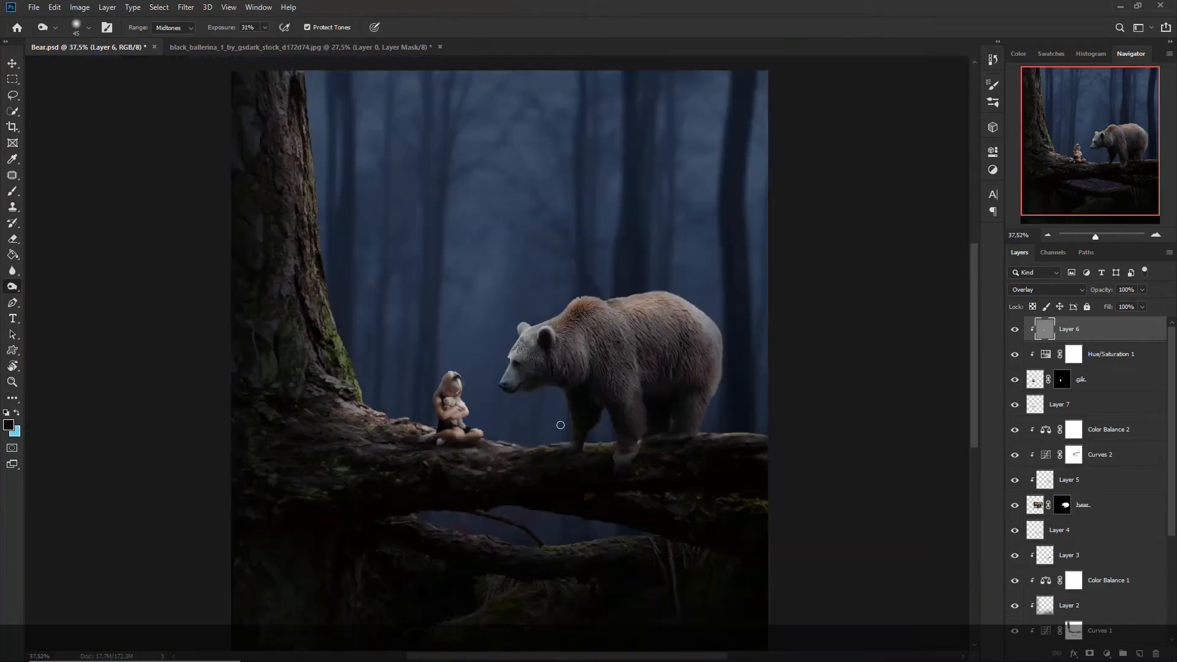
pyautogui.scroll(-2, 556, 427)
pyautogui.scroll(5, 496, 427)
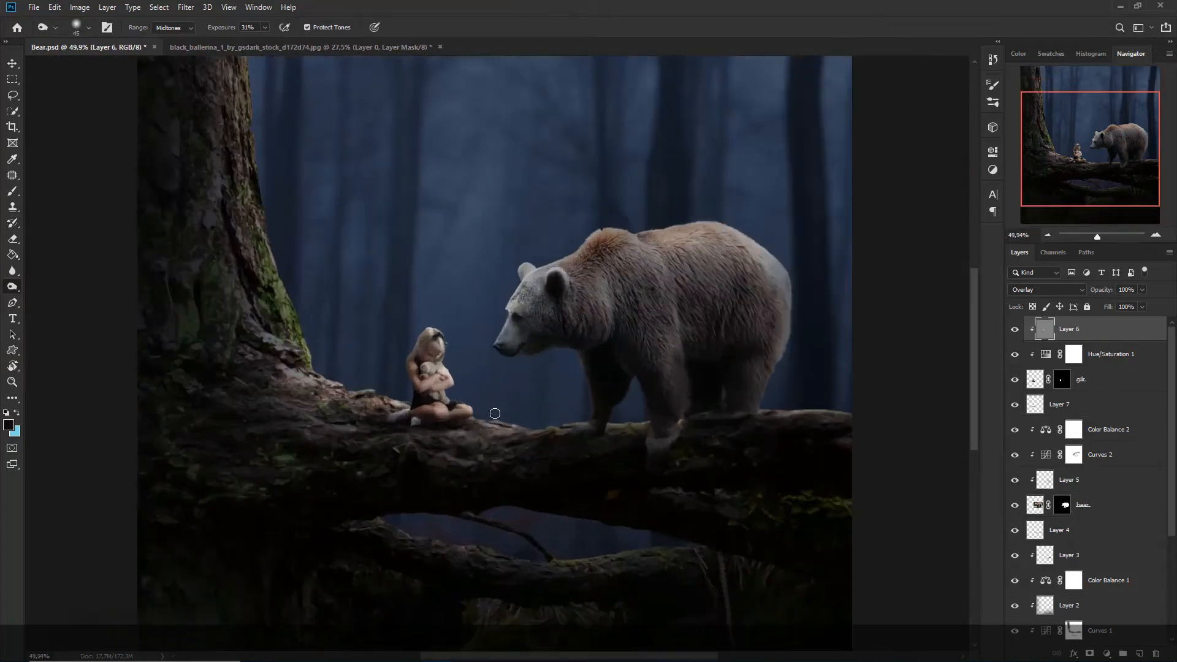
pyautogui.scroll(2, 788, 415)
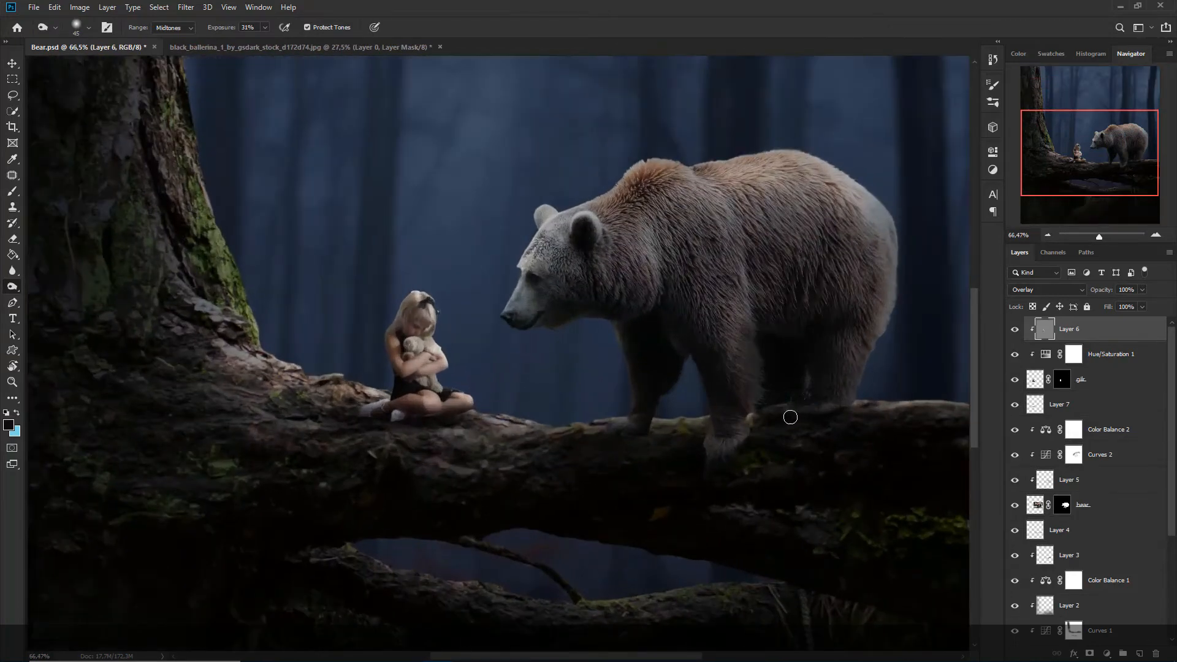
pyautogui.scroll(-2, 549, 394)
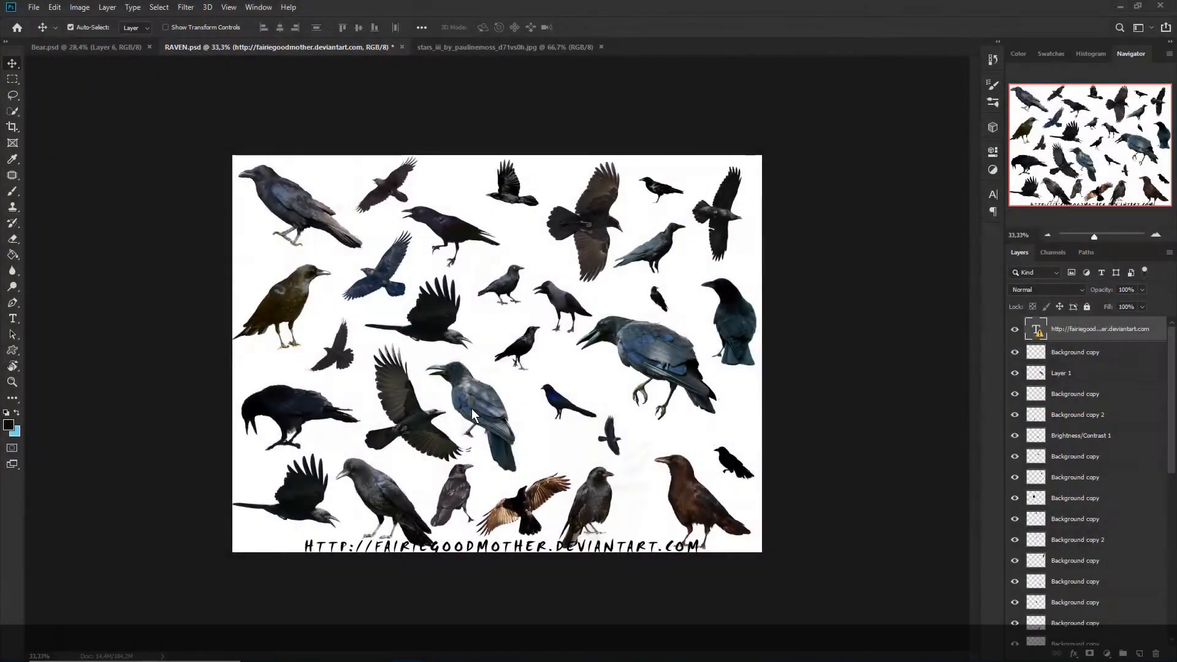
# Copy the small flying raven near the upper left of RAVEN.psd into Bear.psd and scale it down in the sky above the bear
pyautogui.scroll(1, 480, 393)
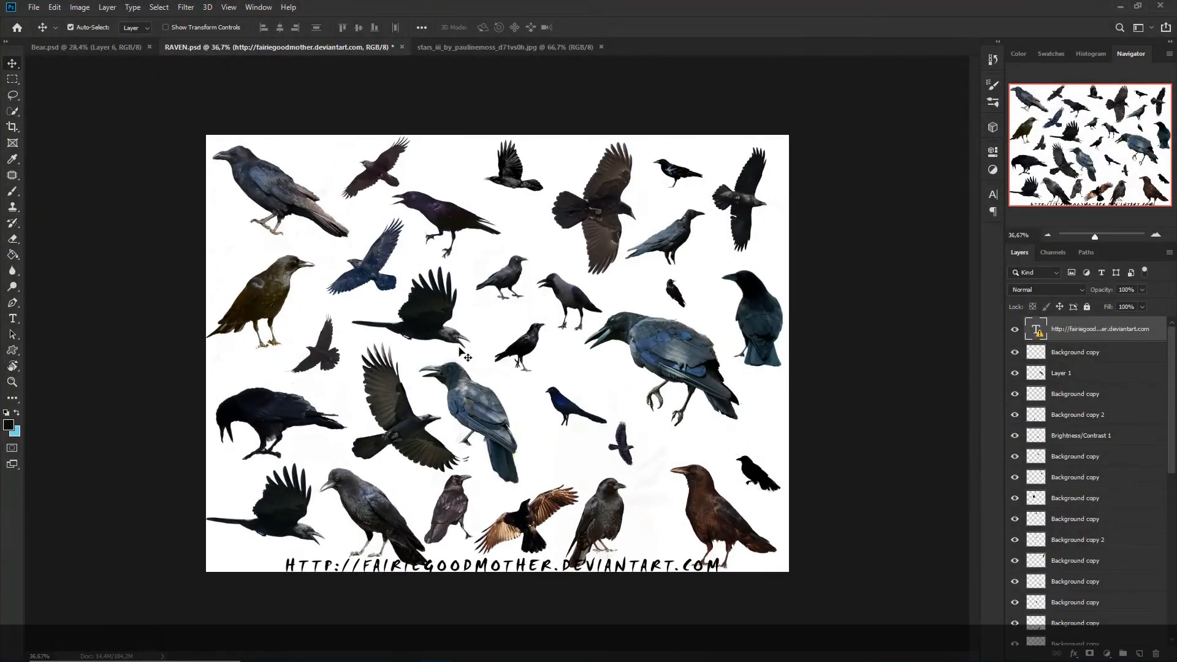
pyautogui.click(379, 177)
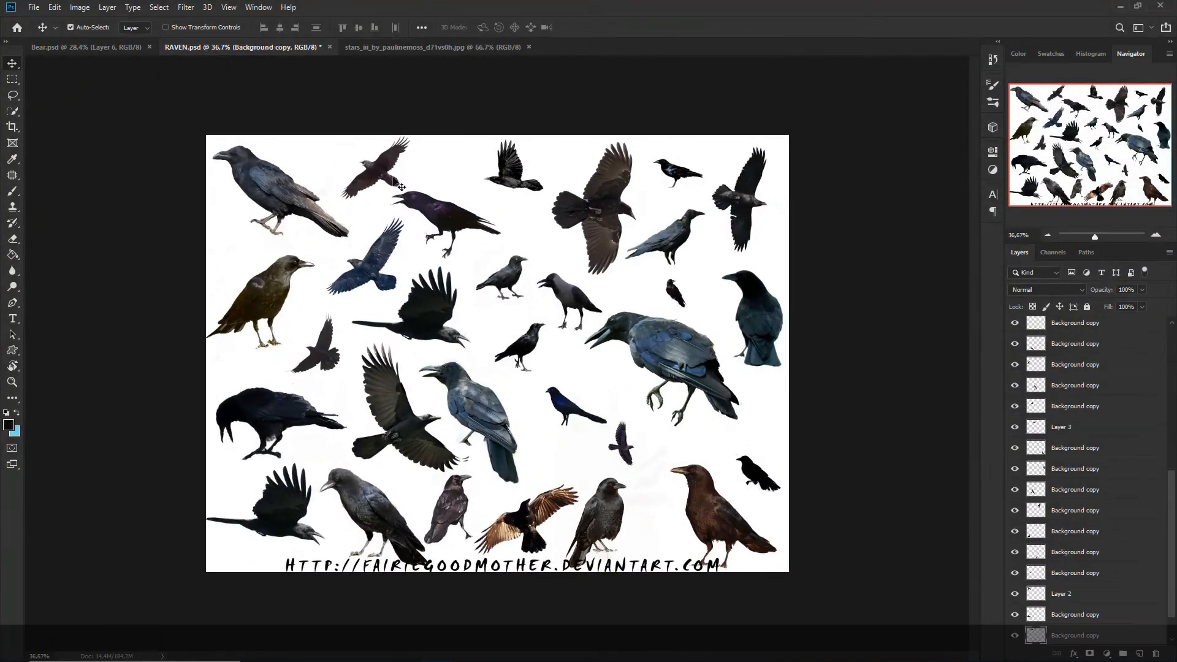
pyautogui.moveTo(389, 178); pyautogui.dragTo(179, 108)
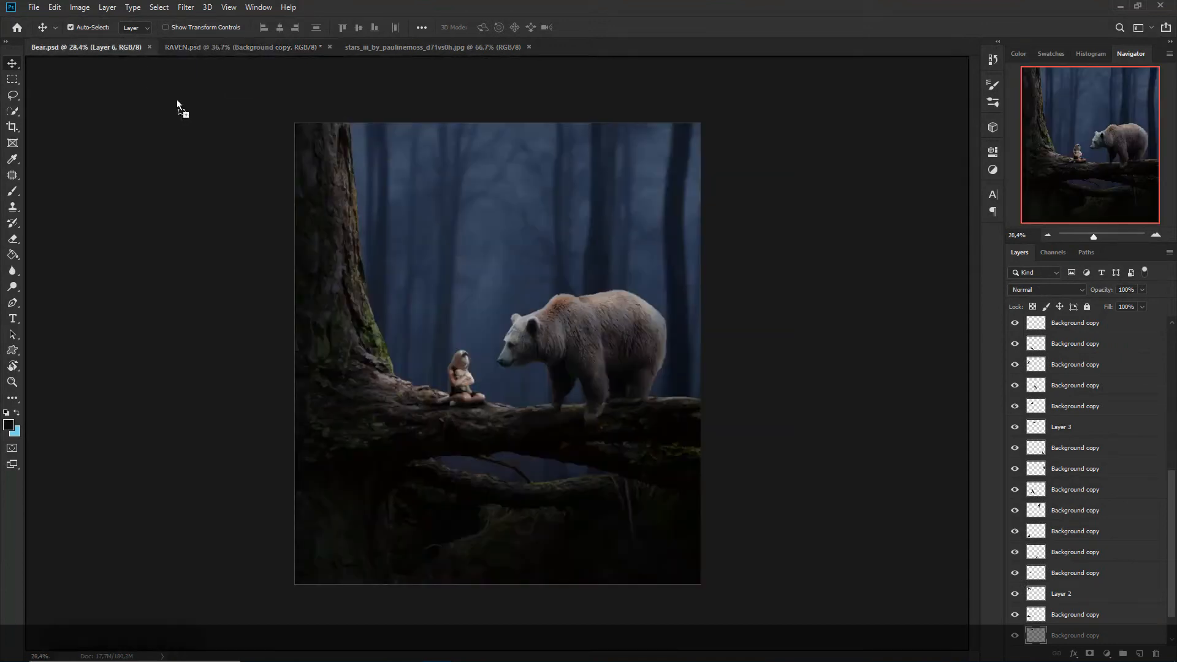
pyautogui.moveTo(531, 240); pyautogui.dragTo(532, 242)
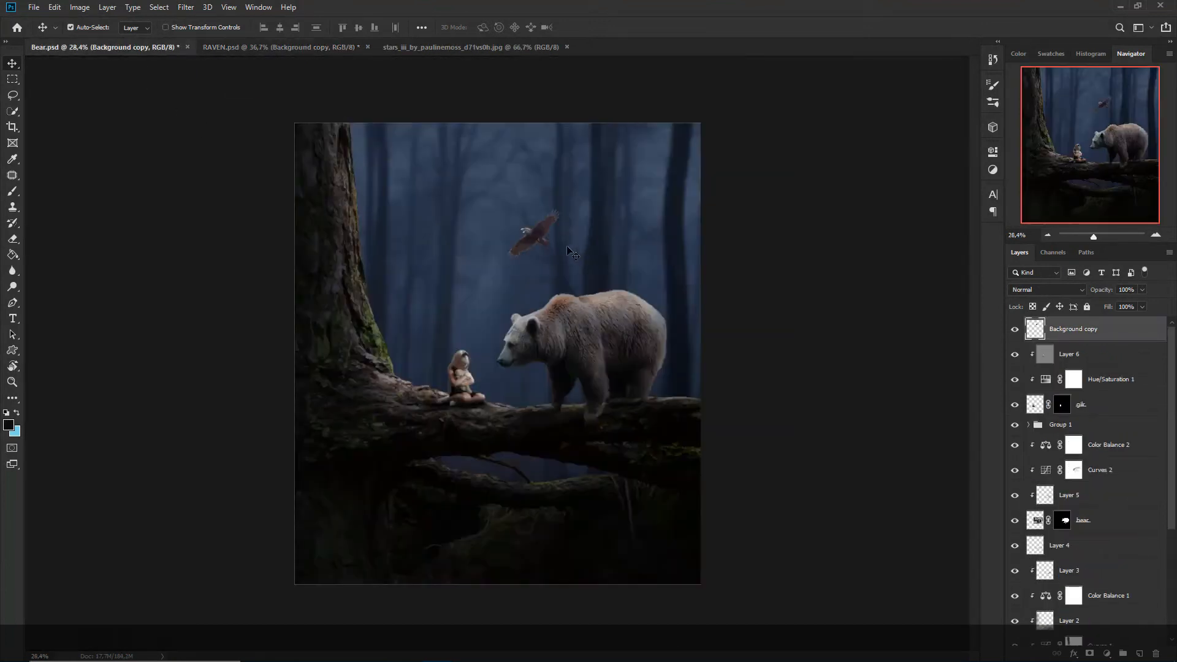
pyautogui.scroll(1, 567, 246)
pyautogui.hotkey('ctrl', 't')
pyautogui.moveTo(568, 249); pyautogui.dragTo(537, 223)
pyautogui.press('Return')
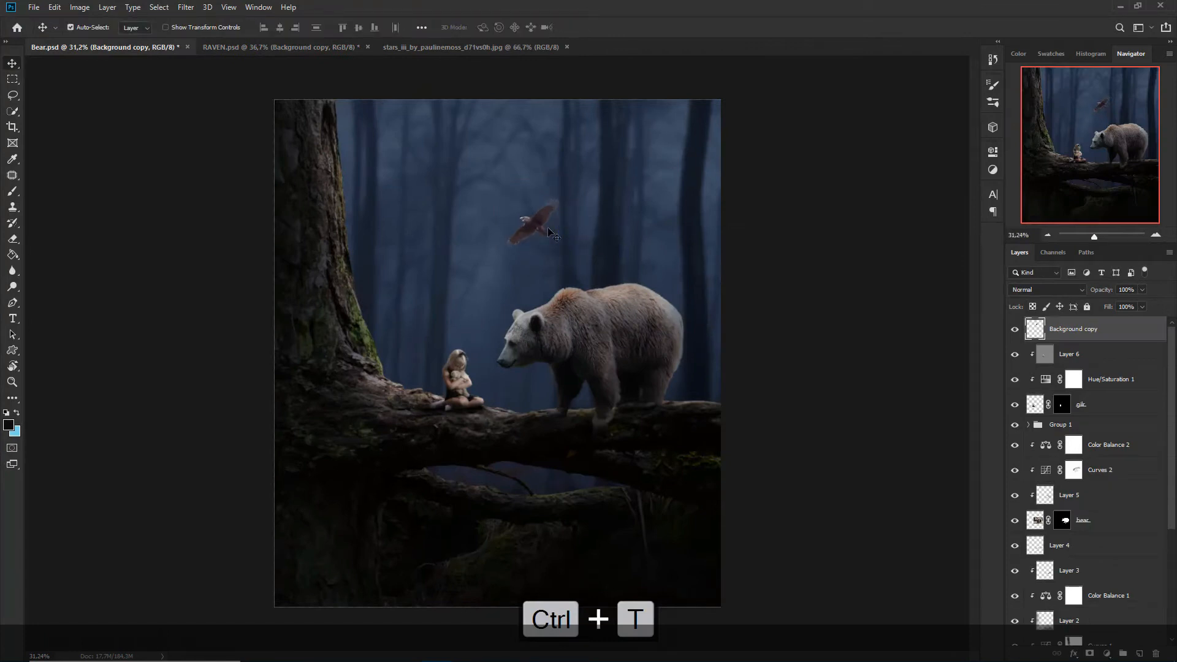
# Apply Hue/Saturation to the raven with Saturation -48 and Lightness -33
pyautogui.hotkey('ctrl', 'u')
pyautogui.moveTo(917, 222); pyautogui.dragTo(892, 225)
pyautogui.moveTo(917, 252); pyautogui.dragTo(898, 258)
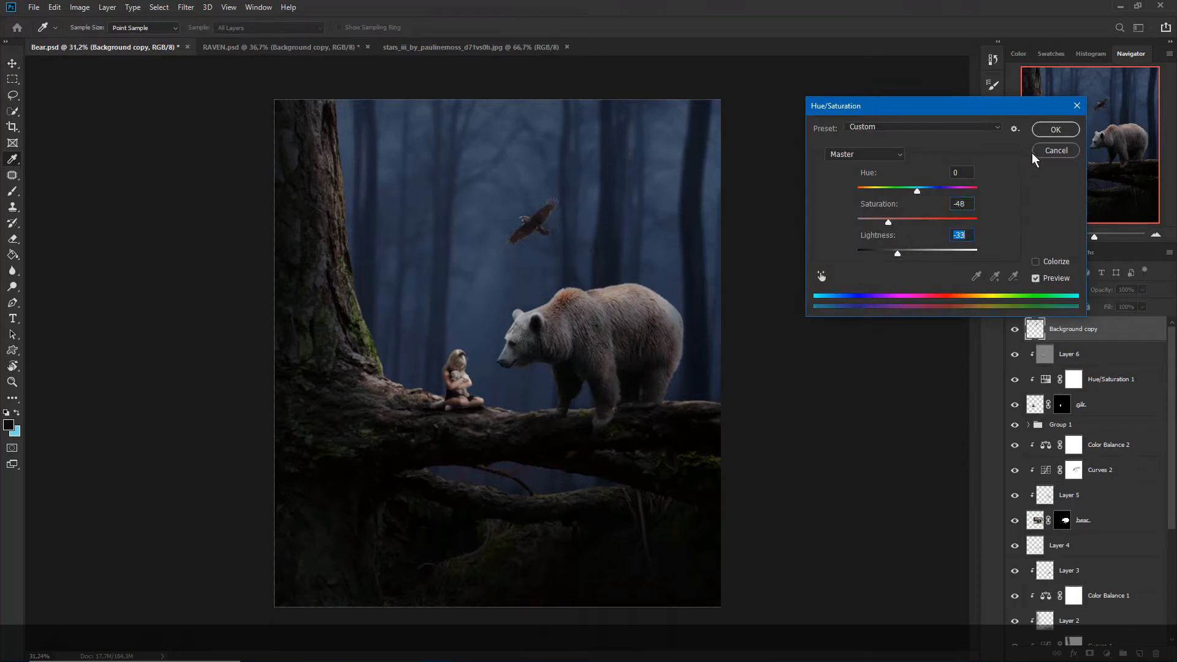
pyautogui.click(1054, 130)
# Shift the raven's midtones with Color Balance levels -22, 0, +14 and darken it with a Levels midtone input of 0.89
pyautogui.hotkey('ctrl', 'b')
pyautogui.moveTo(770, 288); pyautogui.dragTo(748, 259)
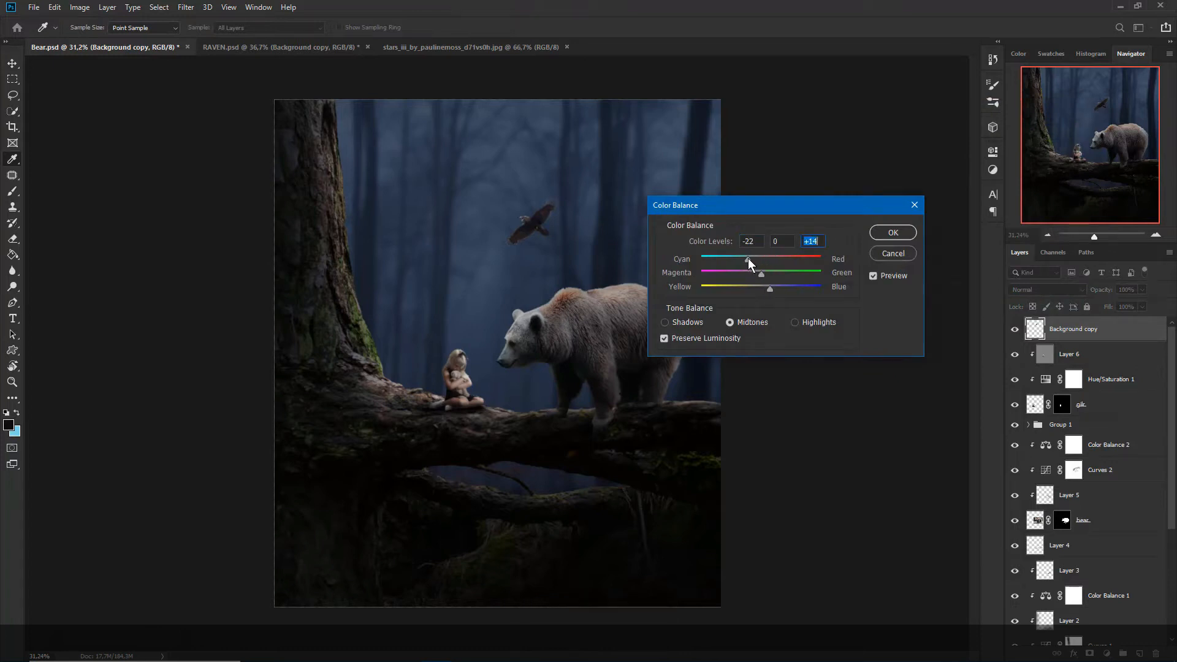
pyautogui.click(885, 232)
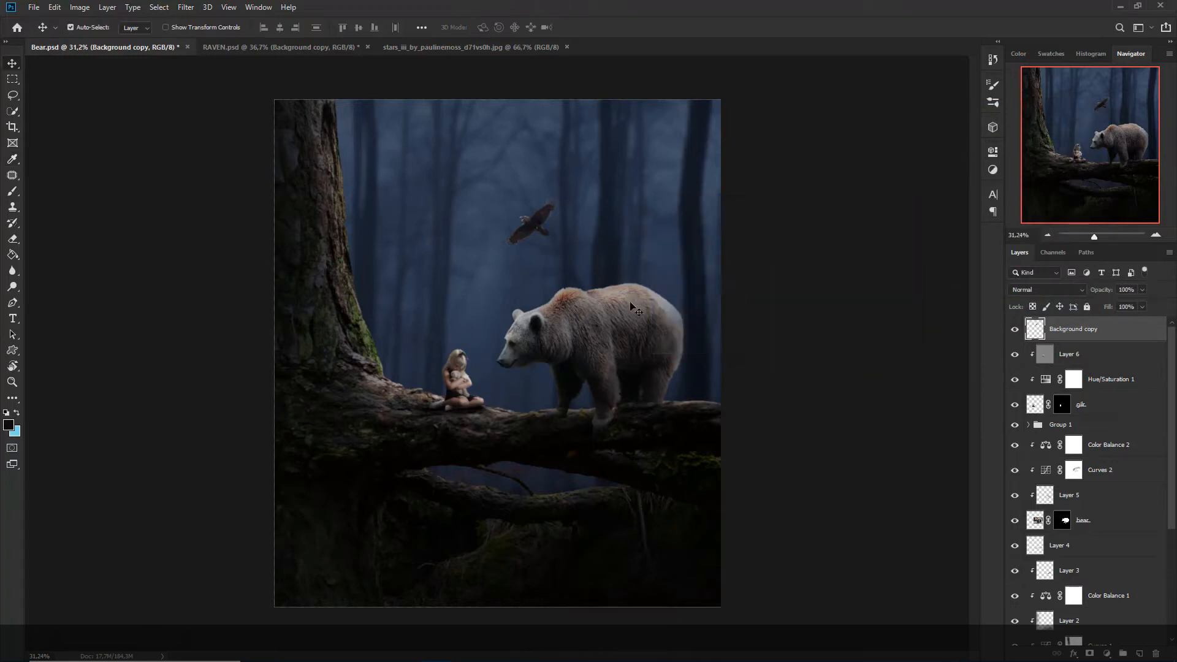
pyautogui.hotkey('ctrl', 'l')
pyautogui.moveTo(835, 289); pyautogui.dragTo(840, 291)
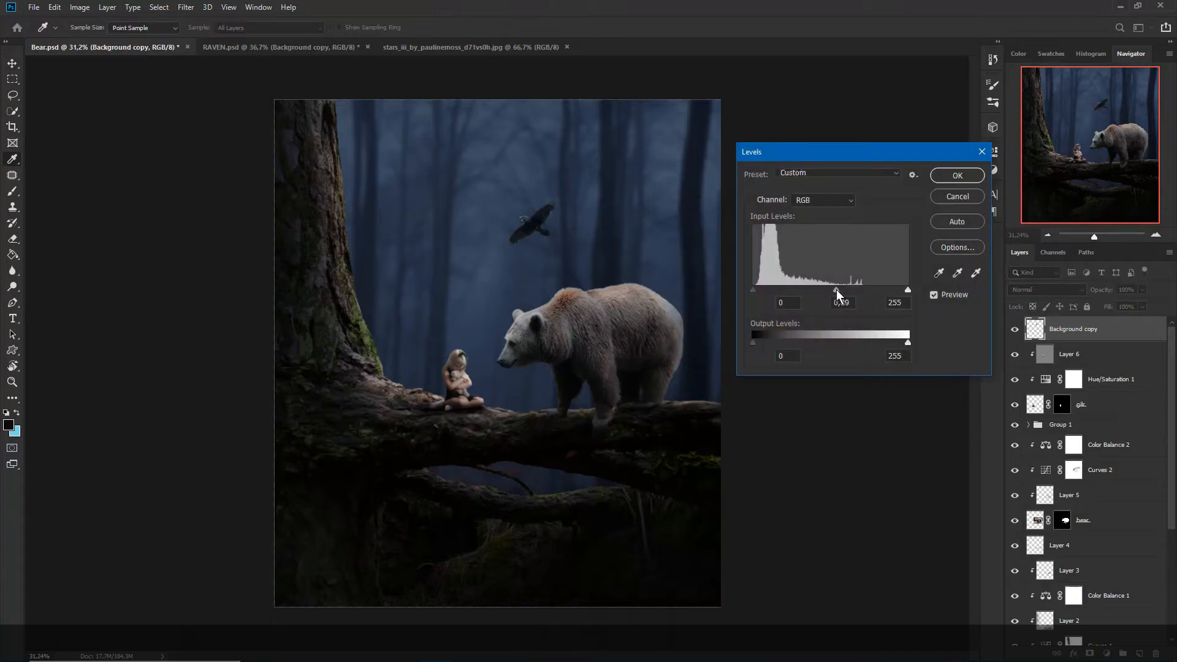
pyautogui.click(957, 176)
# Copy a brown raven with outspread wings from RAVEN.psd into Bear.psd, placing it above the first raven
pyautogui.scroll(3, 630, 228)
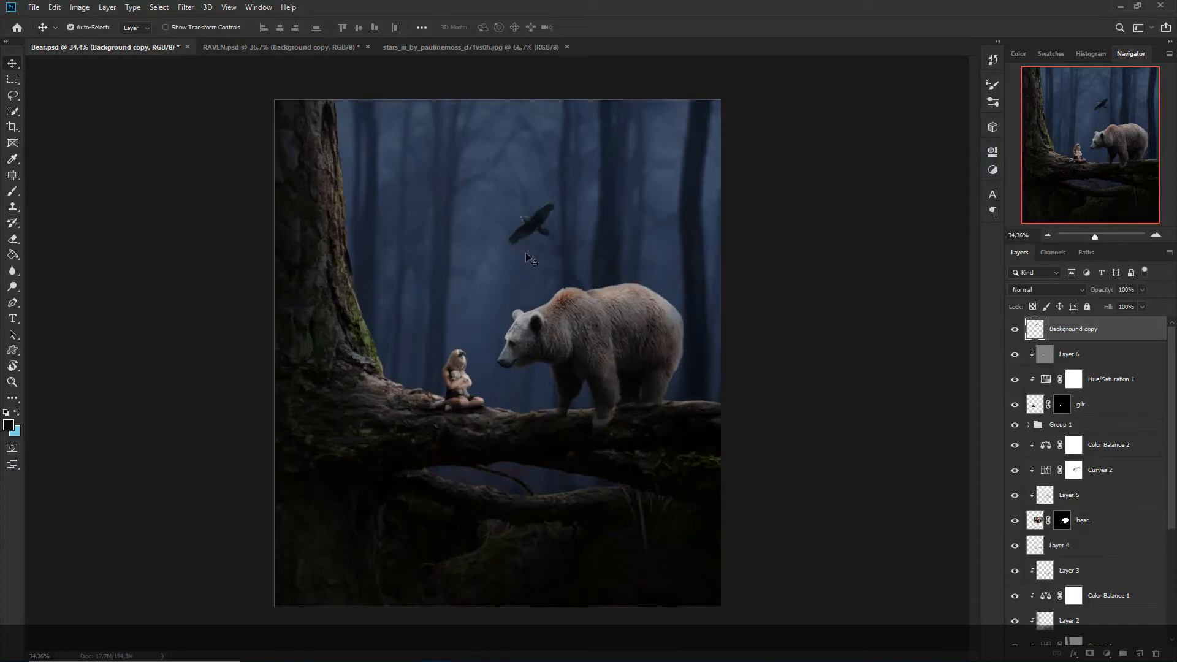
pyautogui.click(406, 47)
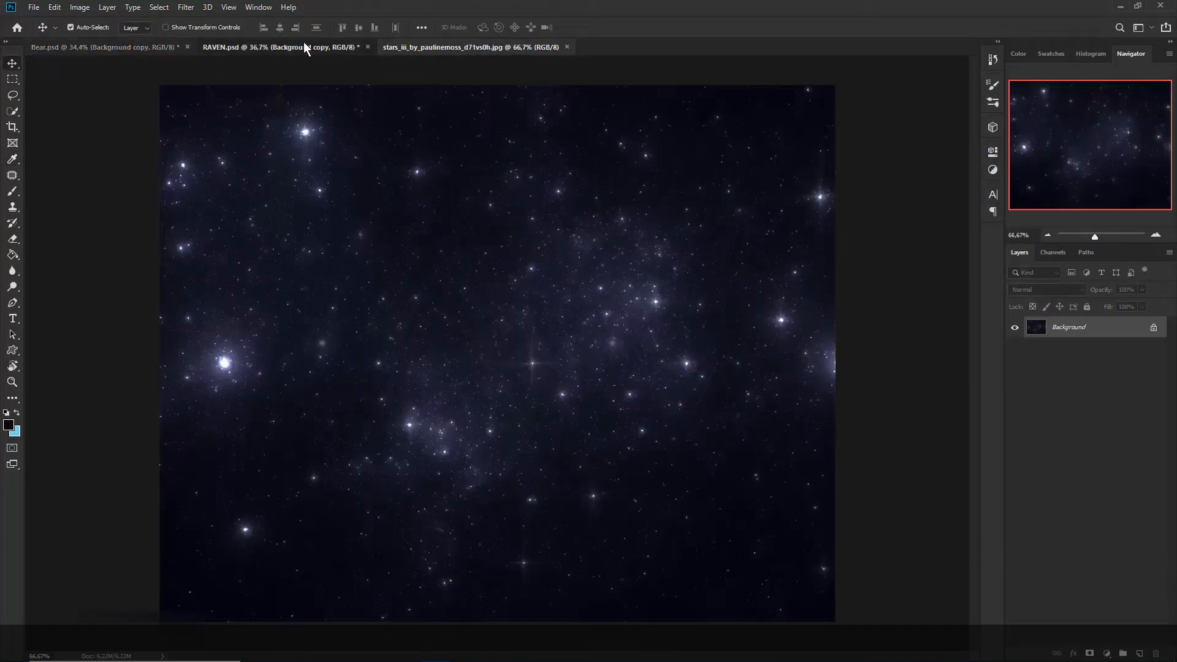
pyautogui.click(304, 46)
pyautogui.moveTo(647, 453)
pyautogui.mouseDown()
pyautogui.moveTo(625, 423)
pyautogui.moveTo(135, 52)
pyautogui.moveTo(447, 200)
pyautogui.moveTo(504, 168)
pyautogui.moveTo(559, 173)
pyautogui.moveTo(443, 247)
pyautogui.moveTo(515, 175)
pyautogui.moveTo(491, 380)
pyautogui.mouseUp()
pyautogui.scroll(3, 518, 175)
# Lasso the area below the new raven to clear stray fragments, and deselect it
pyautogui.rightClick(13, 101)
pyautogui.click(62, 97)
pyautogui.scroll(-3, 515, 174)
pyautogui.scroll(3, 515, 174)
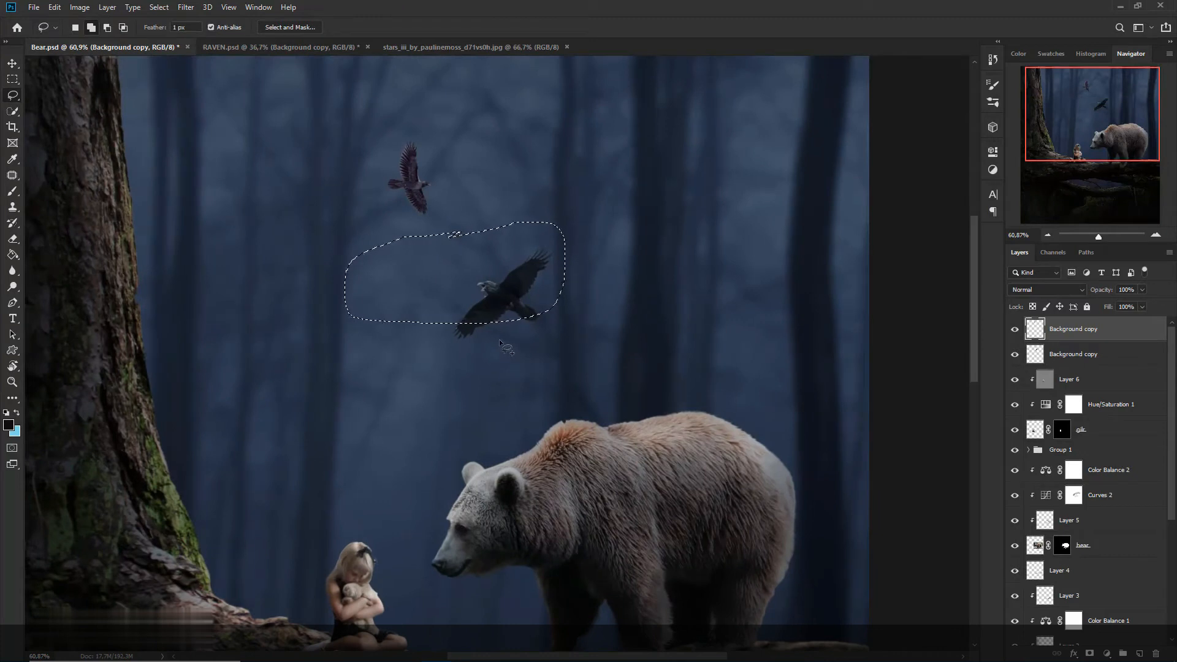
pyautogui.hotkey('ctrl', 'd')
# Rotate the second raven slightly counterclockwise and position it just above and left of the first one
pyautogui.hotkey('ctrl', 't')
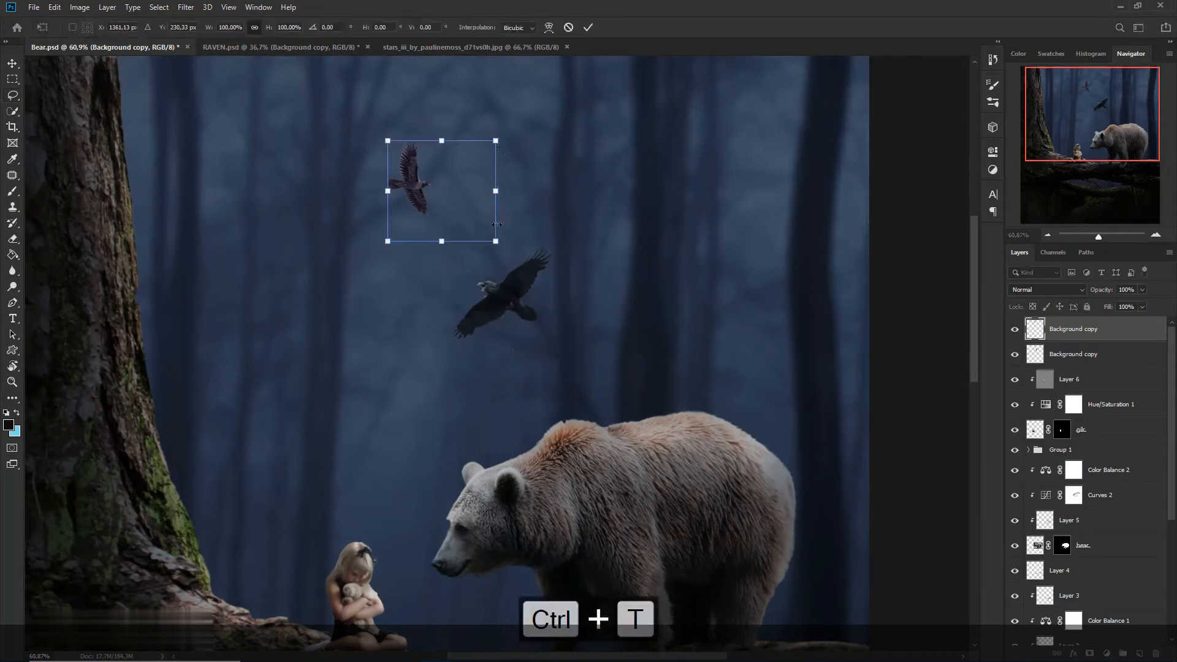
pyautogui.moveTo(495, 241)
pyautogui.mouseDown()
pyautogui.moveTo(467, 215)
pyautogui.moveTo(552, 163)
pyautogui.moveTo(504, 195)
pyautogui.moveTo(505, 232)
pyautogui.mouseUp()
pyautogui.press('Return')
pyautogui.scroll(-5, 478, 224)
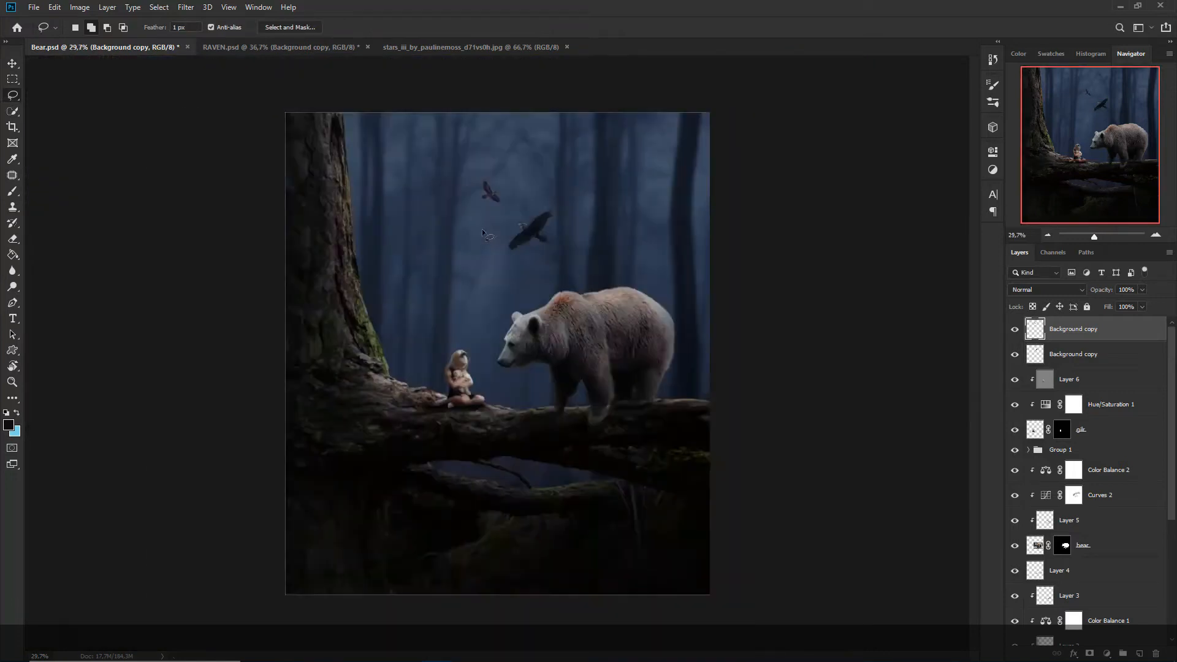
pyautogui.scroll(2, 508, 186)
pyautogui.moveTo(519, 157); pyautogui.dragTo(542, 266)
pyautogui.hotkey('ctrl', 't')
pyautogui.press('Return')
# Darken the second raven with a Levels white output of 152 and lower its layer opacity to about 76%
pyautogui.hotkey('ctrl', 'l')
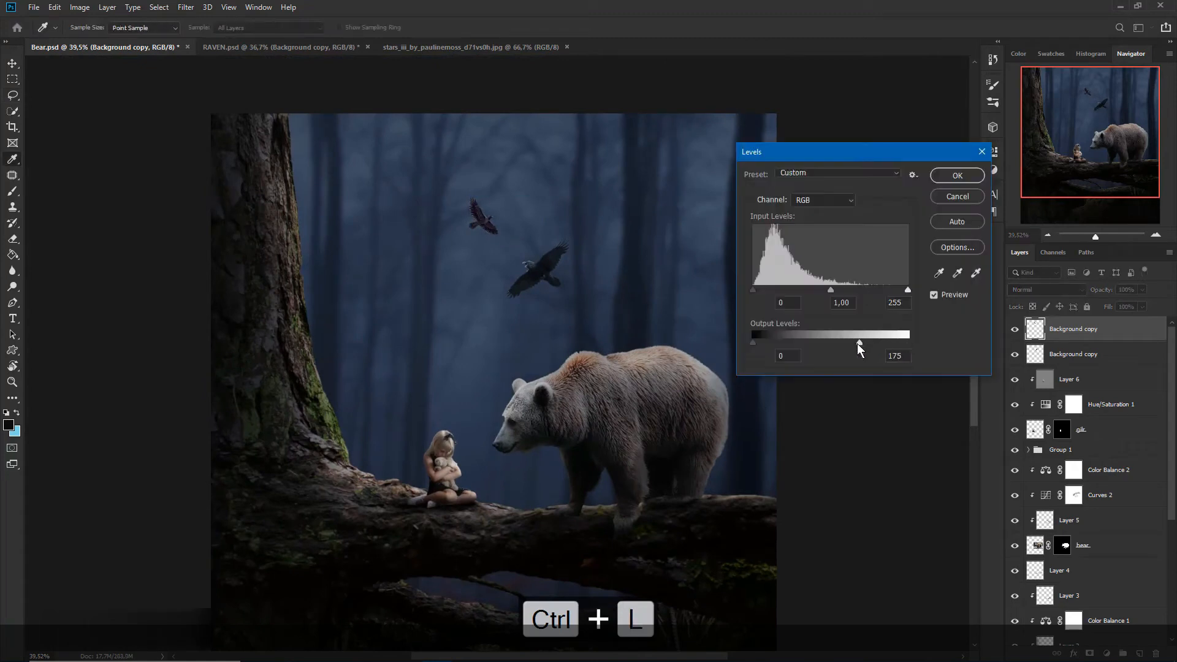
pyautogui.moveTo(858, 343); pyautogui.dragTo(851, 344)
pyautogui.click(957, 175)
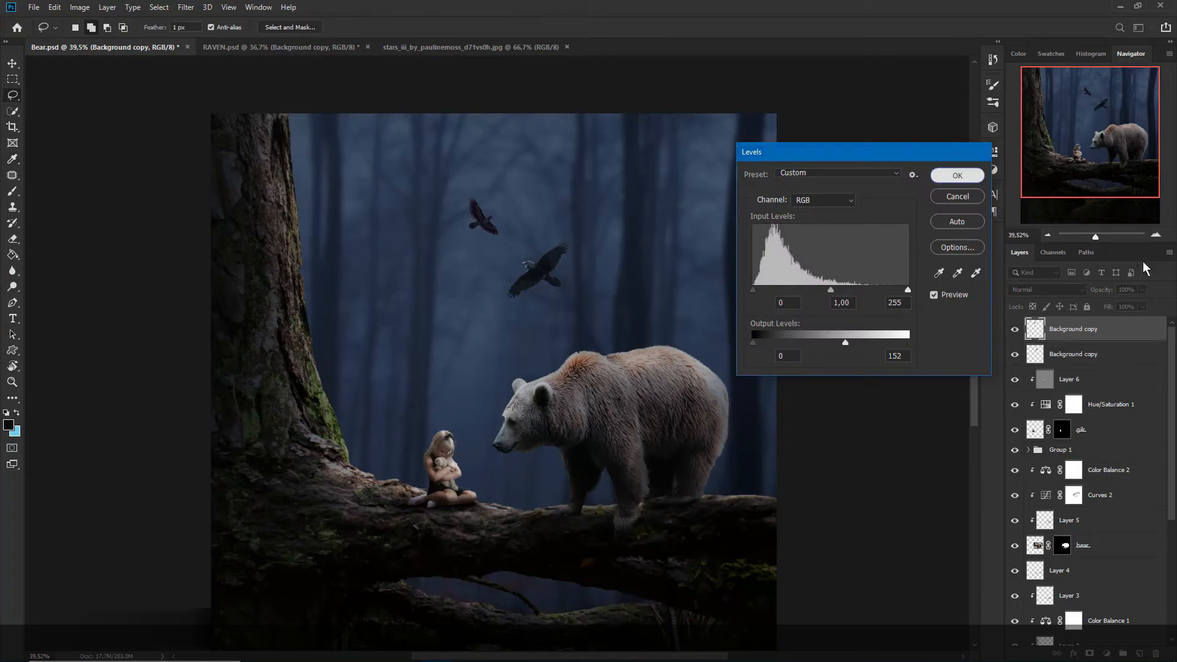
pyautogui.moveTo(1106, 290); pyautogui.dragTo(1087, 294)
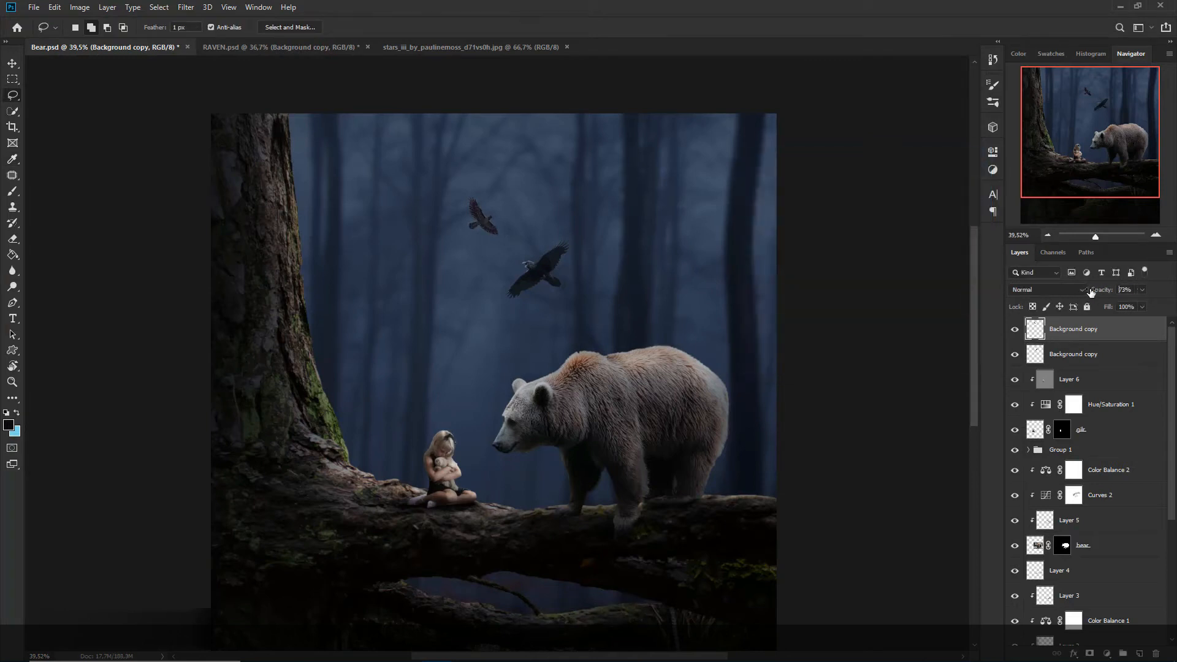
# Tint the second raven blue with Color Balance midtone levels -11, 0, +19
pyautogui.hotkey('ctrl', 'b')
pyautogui.moveTo(779, 285); pyautogui.dragTo(778, 287)
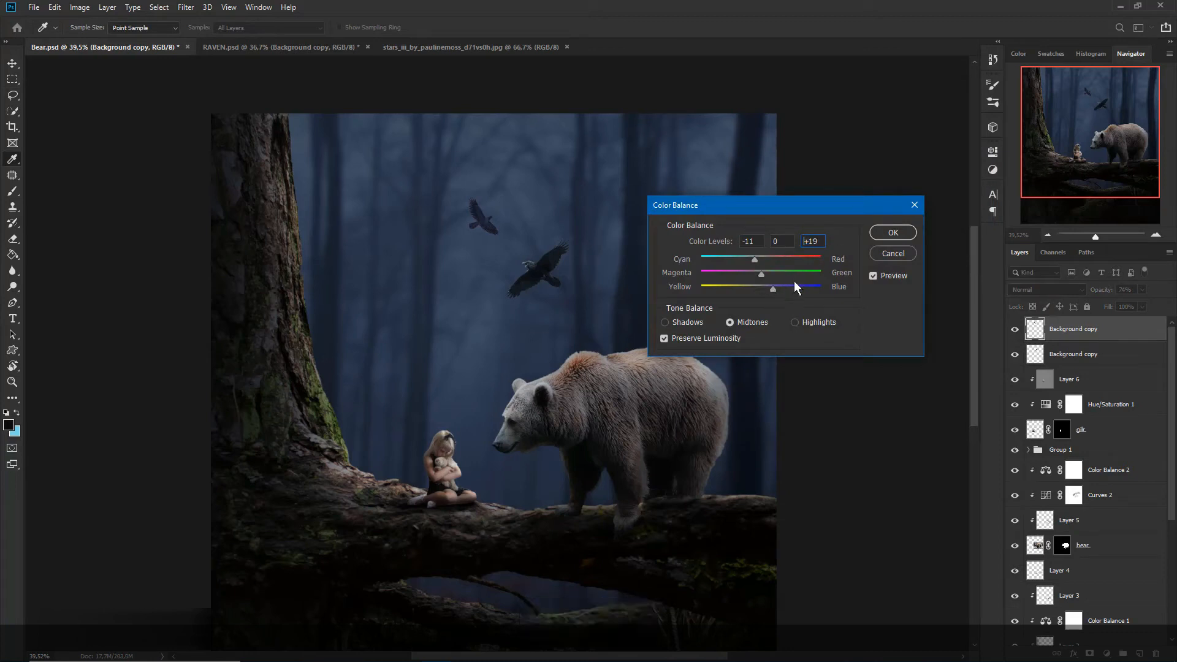
pyautogui.press('Return')
# Try a Gaussian Blur on the smaller, distant raven
pyautogui.click(186, 6)
pyautogui.moveTo(262, 147)
pyautogui.click(358, 193)
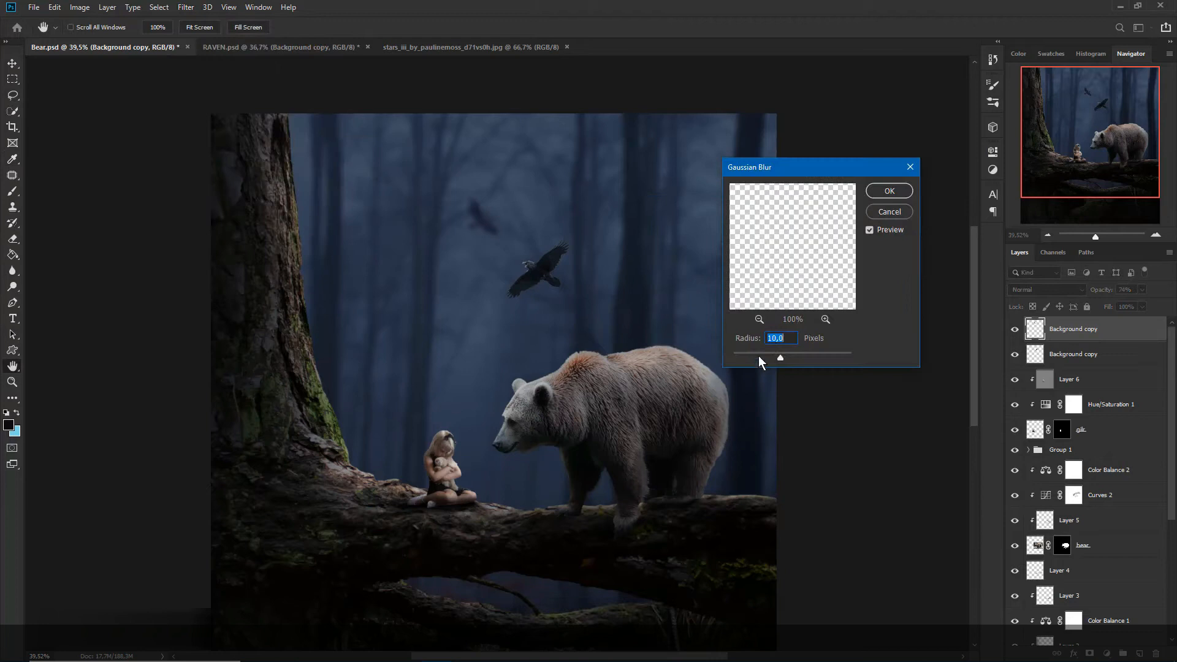
pyautogui.click(881, 209)
# Copy the large black raven with raised wings from RAVEN.psd into Bear.psd, scale it down and place it left of the other two
pyautogui.click(313, 45)
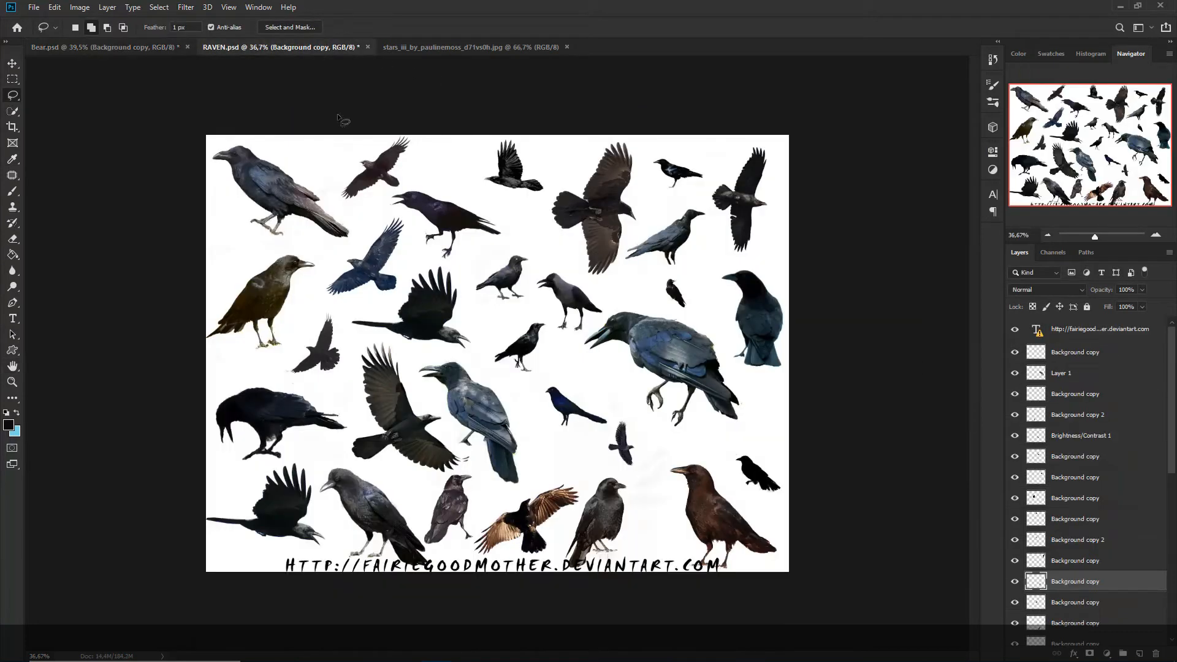
pyautogui.press('v')
pyautogui.moveTo(413, 428); pyautogui.dragTo(485, 300)
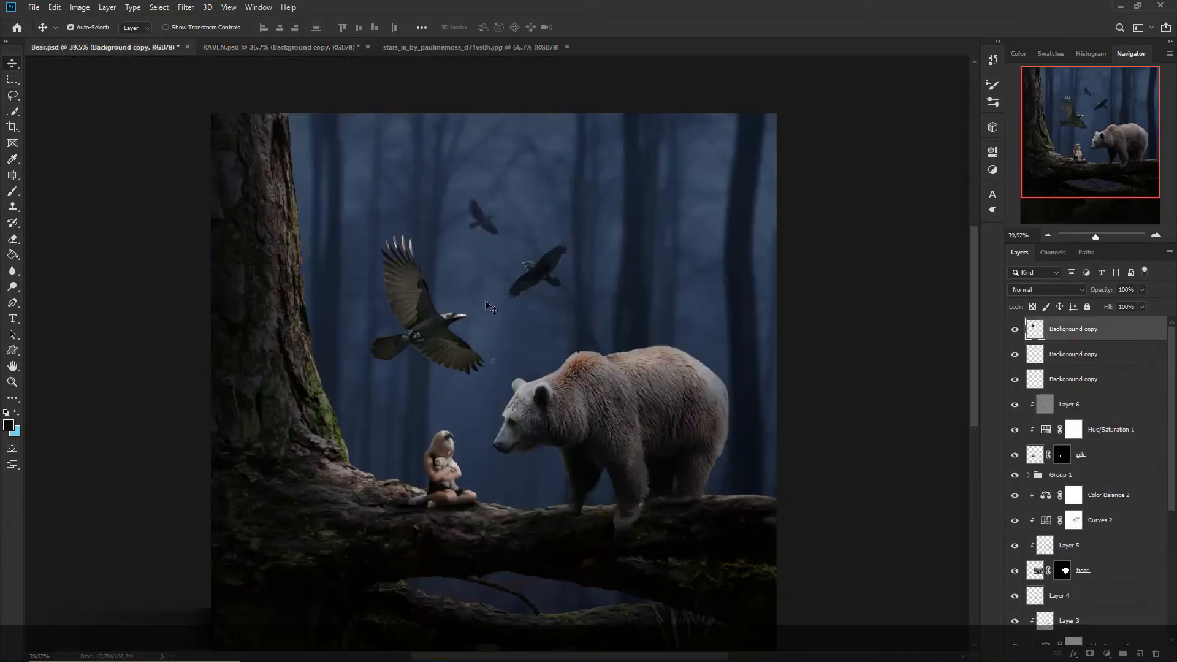
pyautogui.hotkey('ctrl', 't')
pyautogui.moveTo(493, 231); pyautogui.dragTo(477, 251)
pyautogui.moveTo(456, 307); pyautogui.dragTo(469, 270)
pyautogui.press('Return')
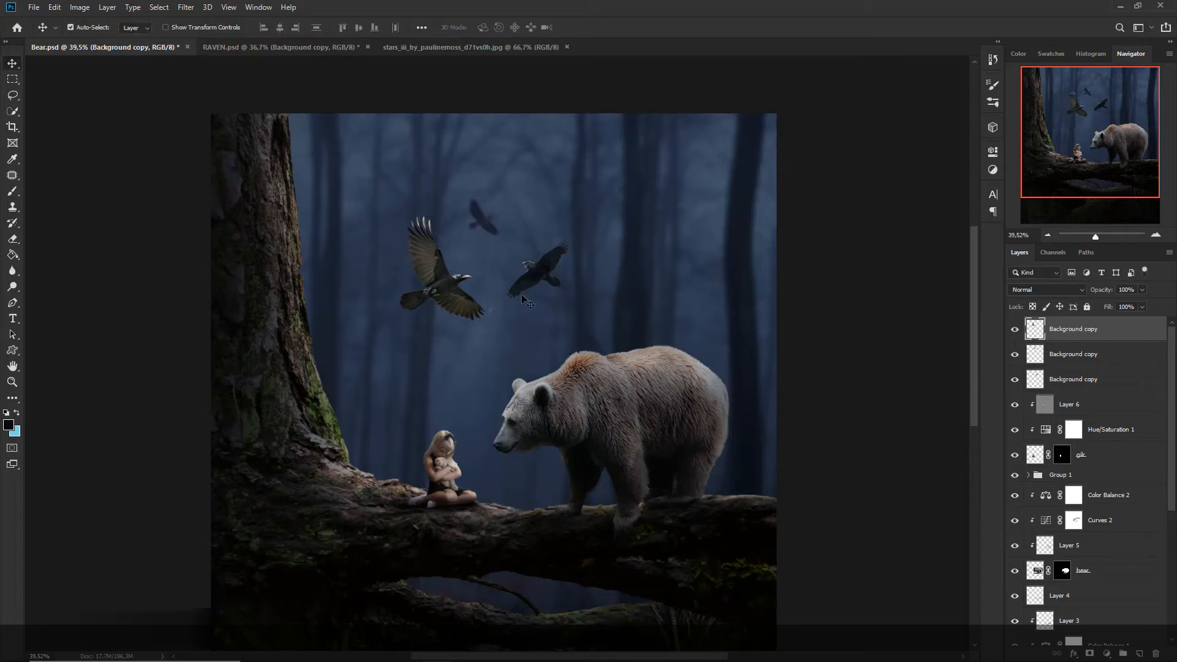
# Darken the large raven with a Levels white output of 189 and tint it with Color Balance midtone levels -20, 0, +20
pyautogui.hotkey('ctrl', 'l')
pyautogui.moveTo(908, 344); pyautogui.dragTo(870, 342)
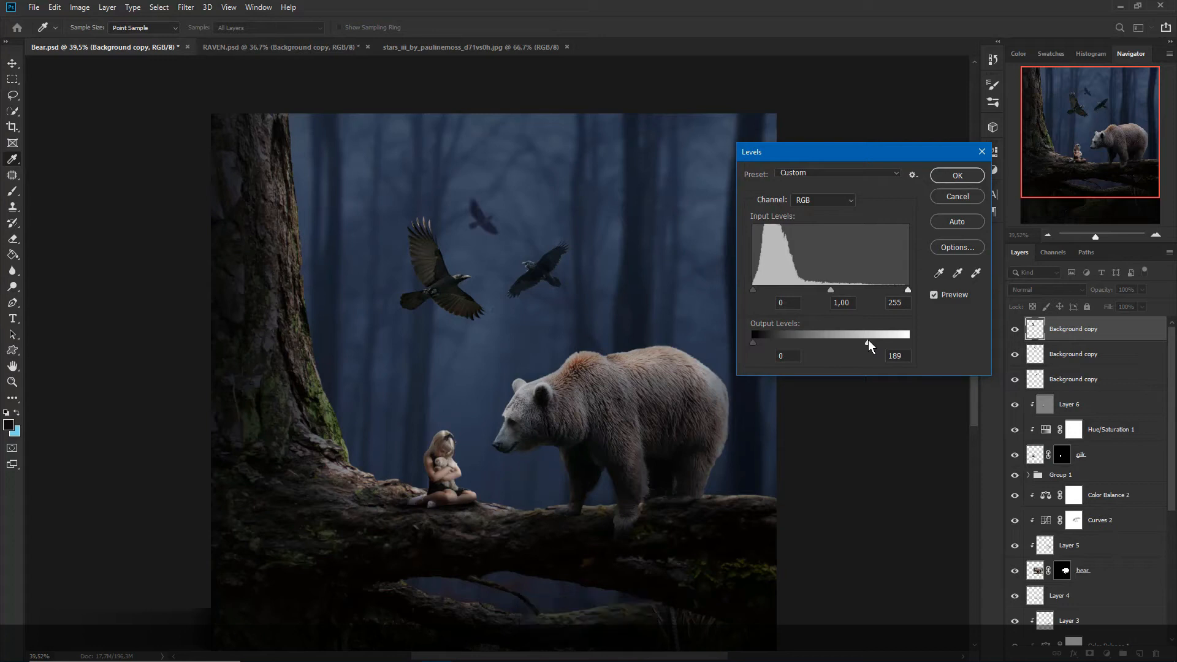
pyautogui.click(947, 176)
pyautogui.hotkey('ctrl', 'b')
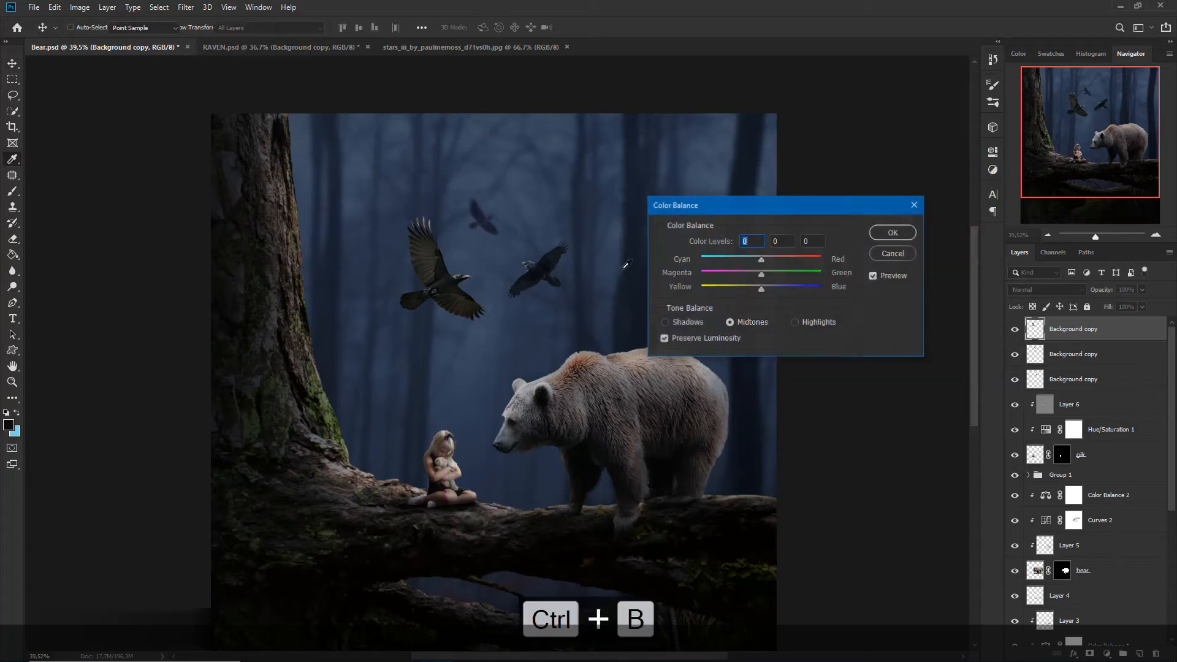
pyautogui.moveTo(751, 256); pyautogui.dragTo(779, 288)
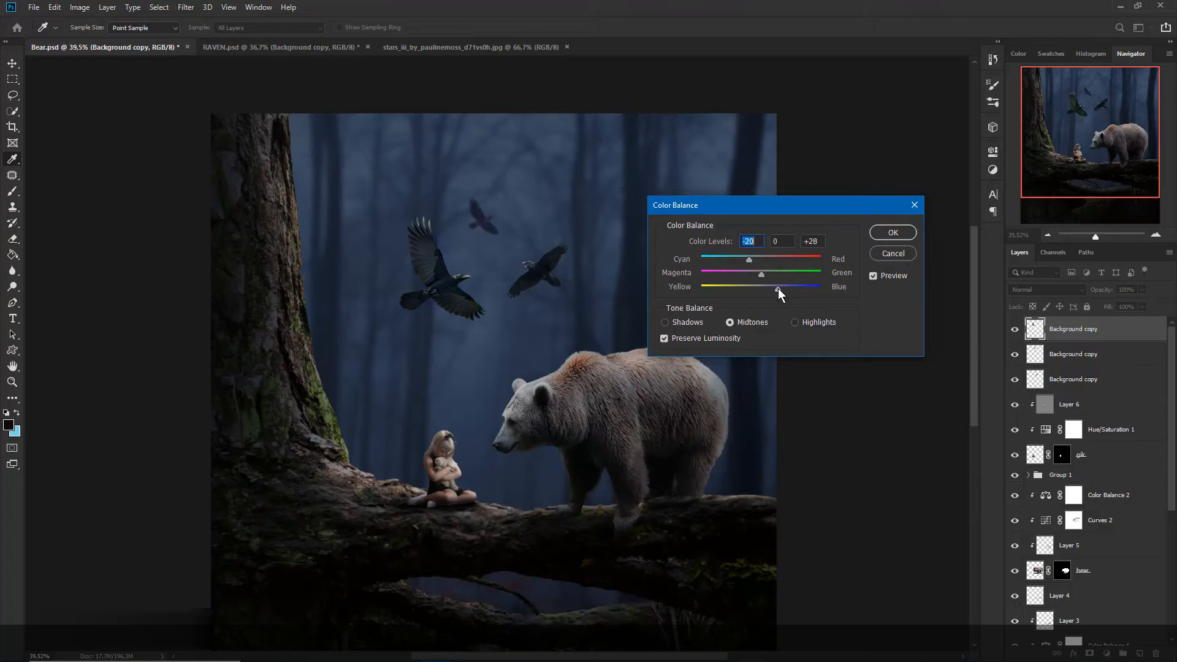
pyautogui.click(892, 232)
# Rearrange the ravens, shifting the two smaller ones up and to the right and the large one slightly down and left
pyautogui.moveTo(484, 227); pyautogui.dragTo(489, 217)
pyautogui.moveTo(517, 258); pyautogui.dragTo(525, 248)
pyautogui.moveTo(501, 208); pyautogui.dragTo(525, 186)
pyautogui.moveTo(551, 261); pyautogui.dragTo(563, 262)
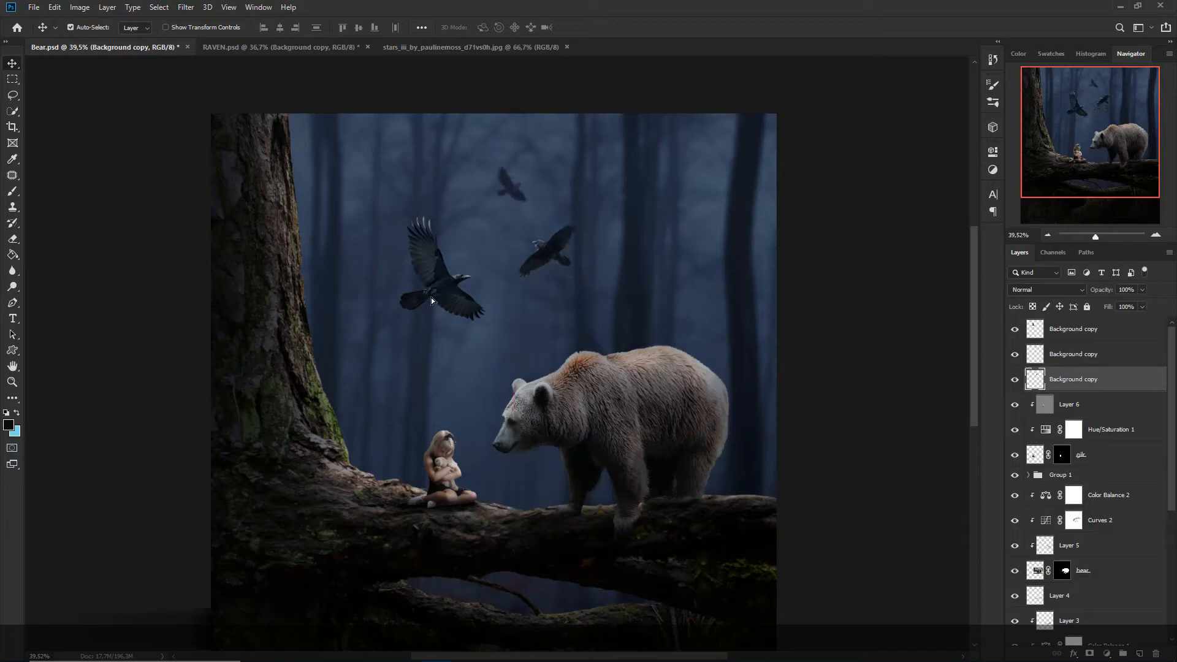
pyautogui.moveTo(414, 308); pyautogui.dragTo(409, 321)
# Apply a Motion Blur to the second raven with an angle of -50° and a distance of about 9 pixels
pyautogui.click(533, 272)
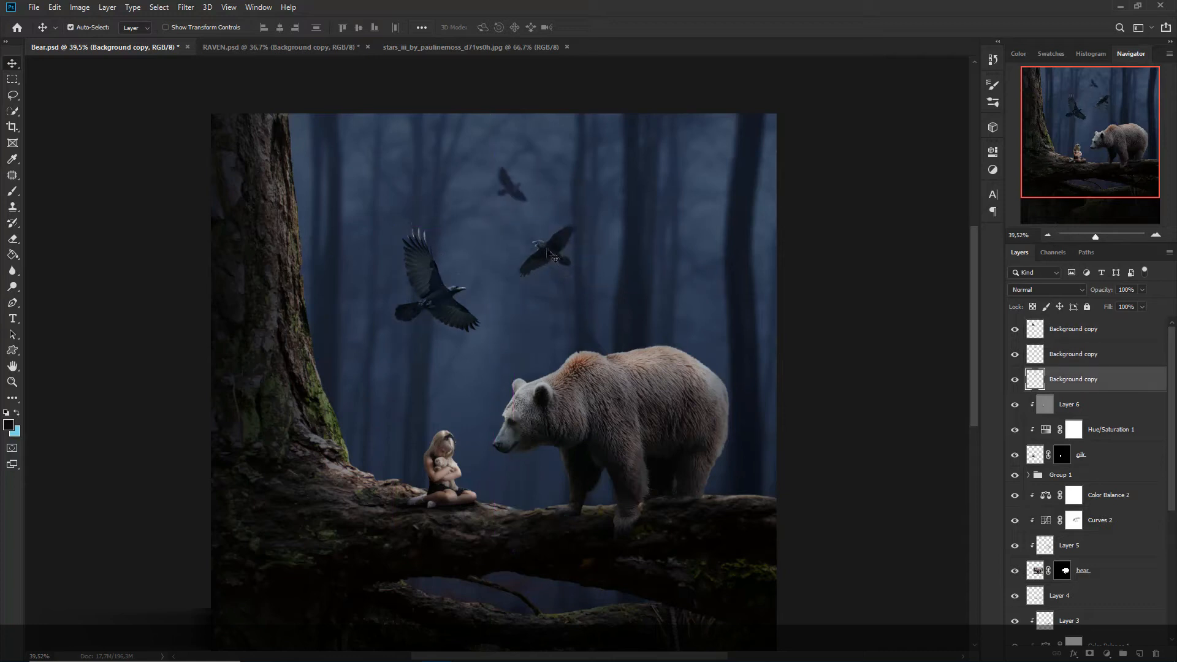
pyautogui.click(185, 8)
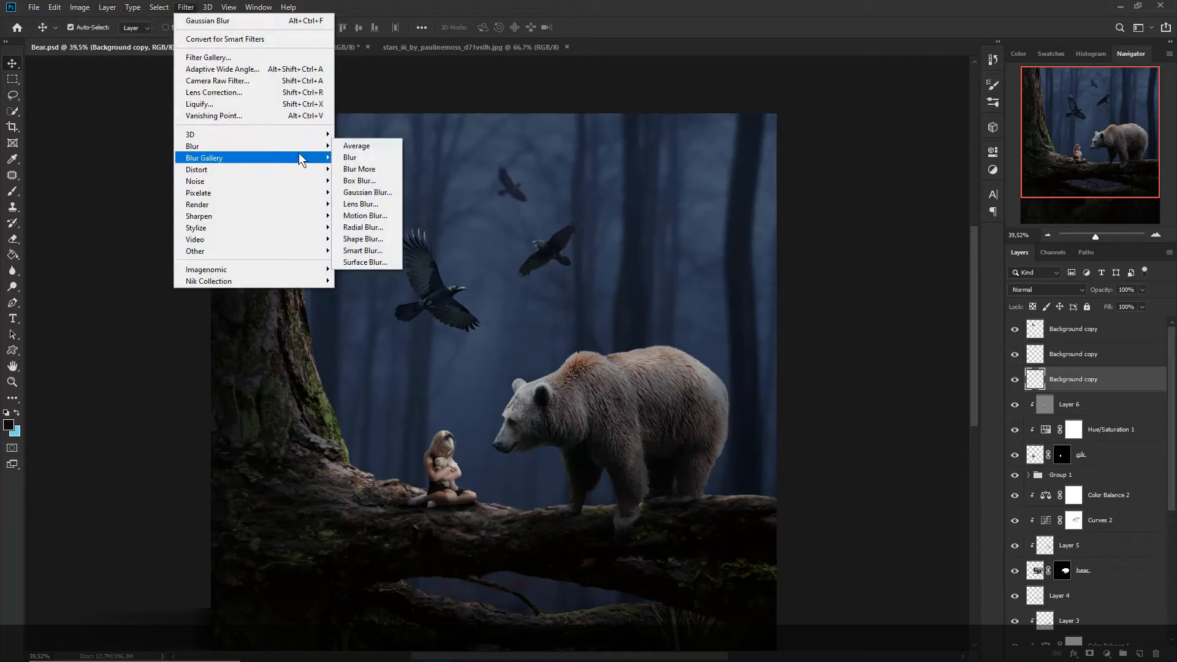
pyautogui.moveTo(322, 154)
pyautogui.click(365, 215)
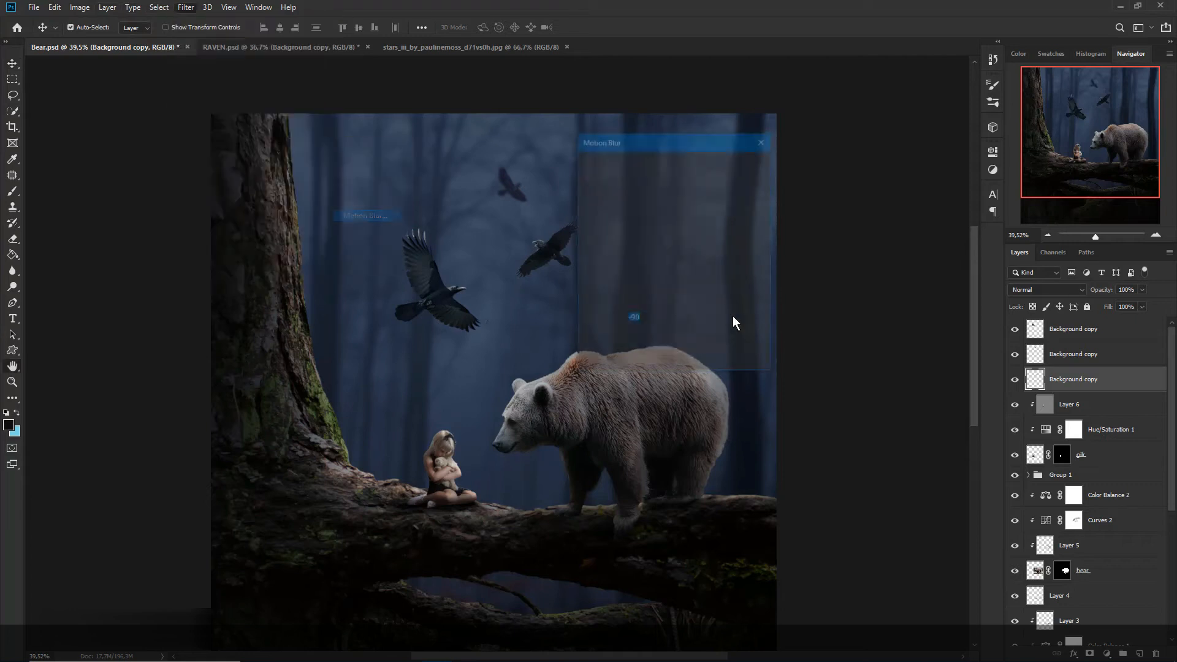
pyautogui.moveTo(645, 150); pyautogui.dragTo(721, 165)
pyautogui.write('-50')
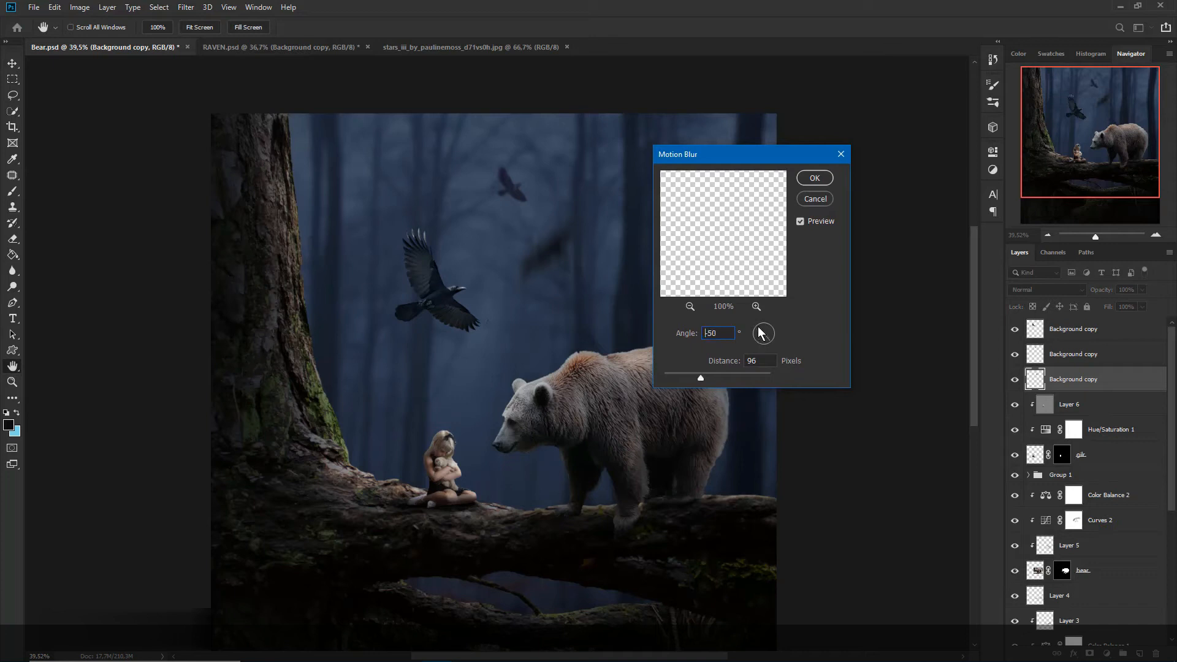
pyautogui.moveTo(683, 374); pyautogui.dragTo(668, 377)
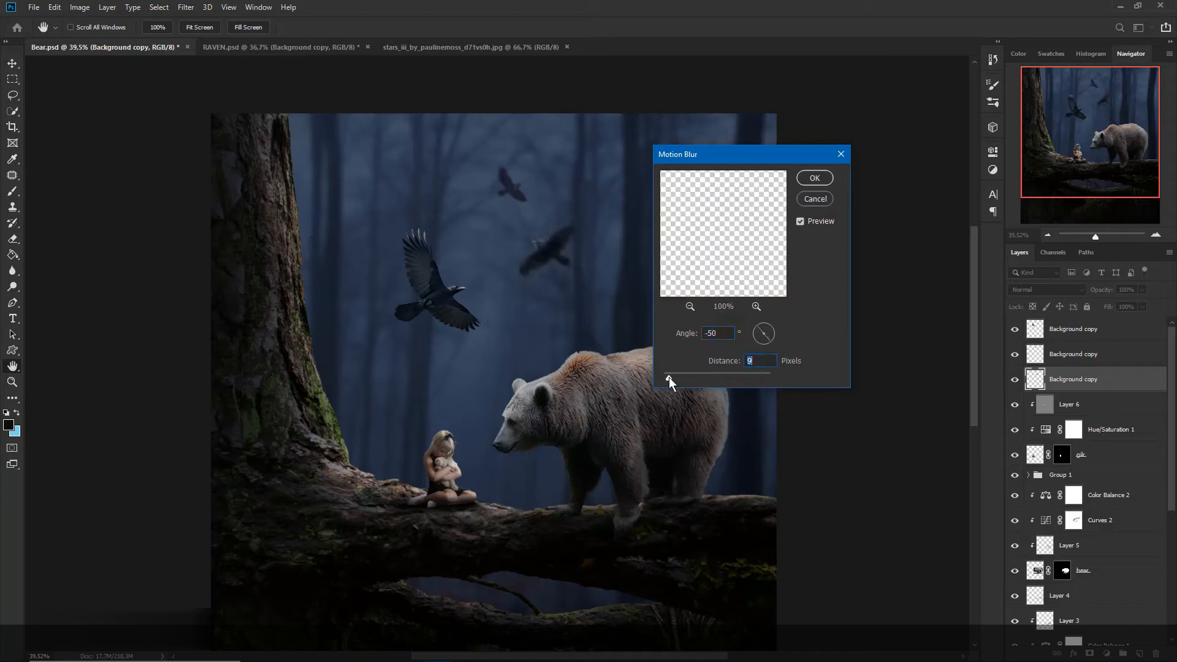
pyautogui.moveTo(668, 377); pyautogui.dragTo(667, 377)
pyautogui.click(814, 179)
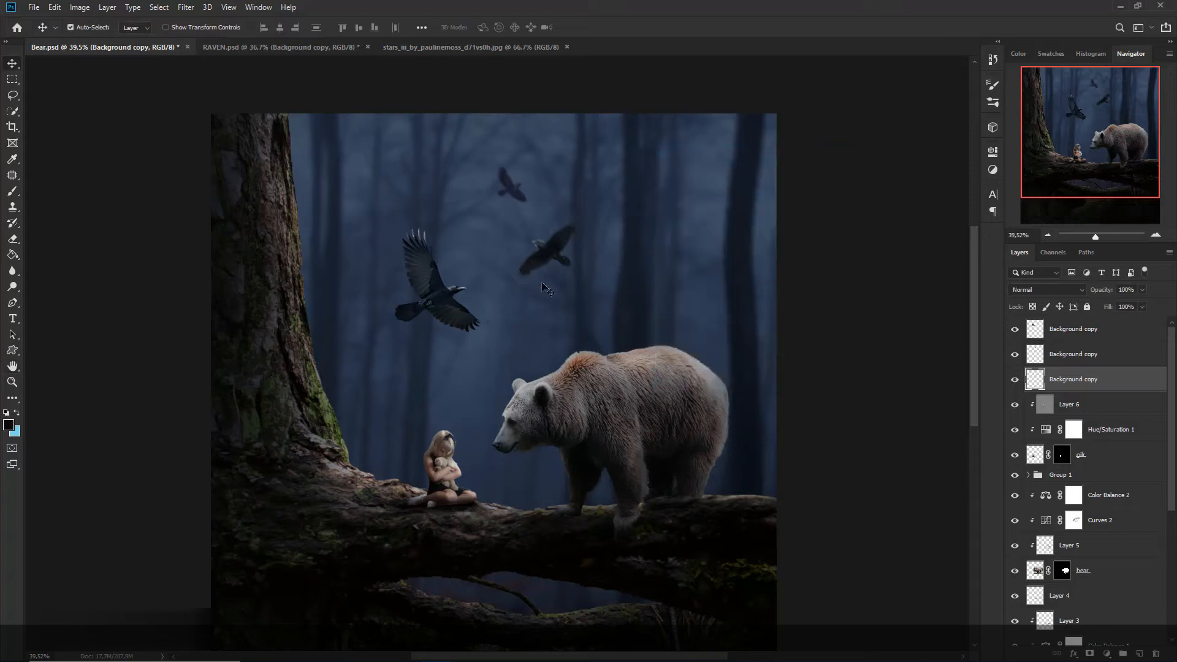
# Add a new layer above the large raven and choose a light blue foreground colour for the Brush tool
pyautogui.scroll(-6, 541, 286)
pyautogui.scroll(2, 540, 293)
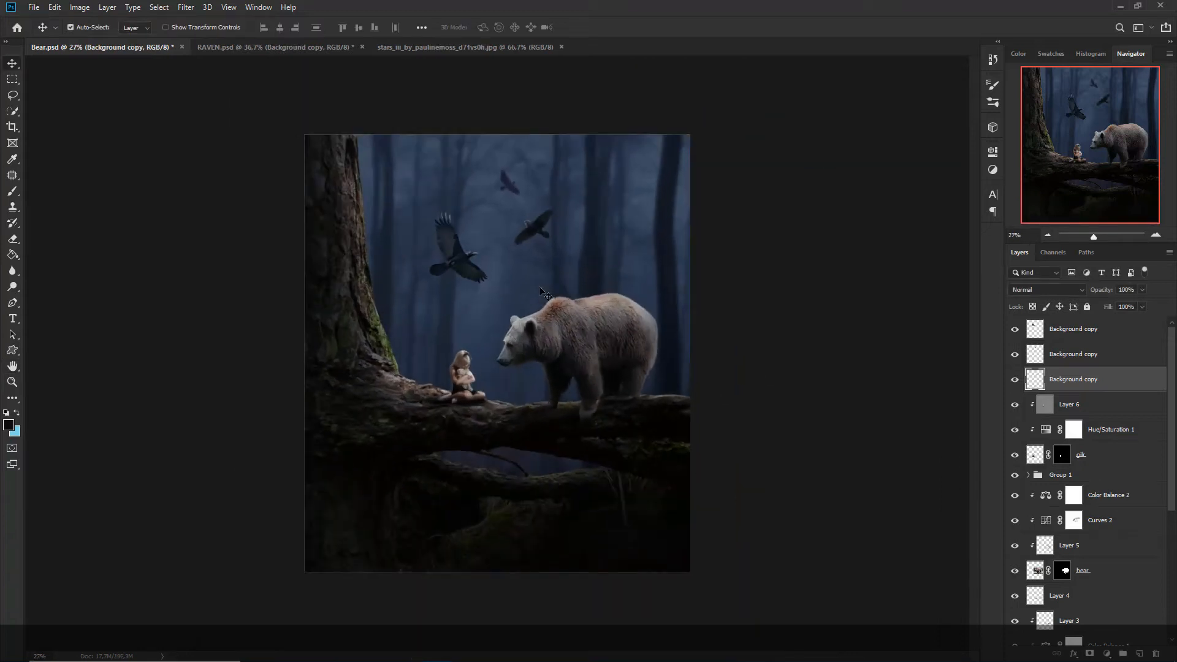
pyautogui.scroll(1, 533, 270)
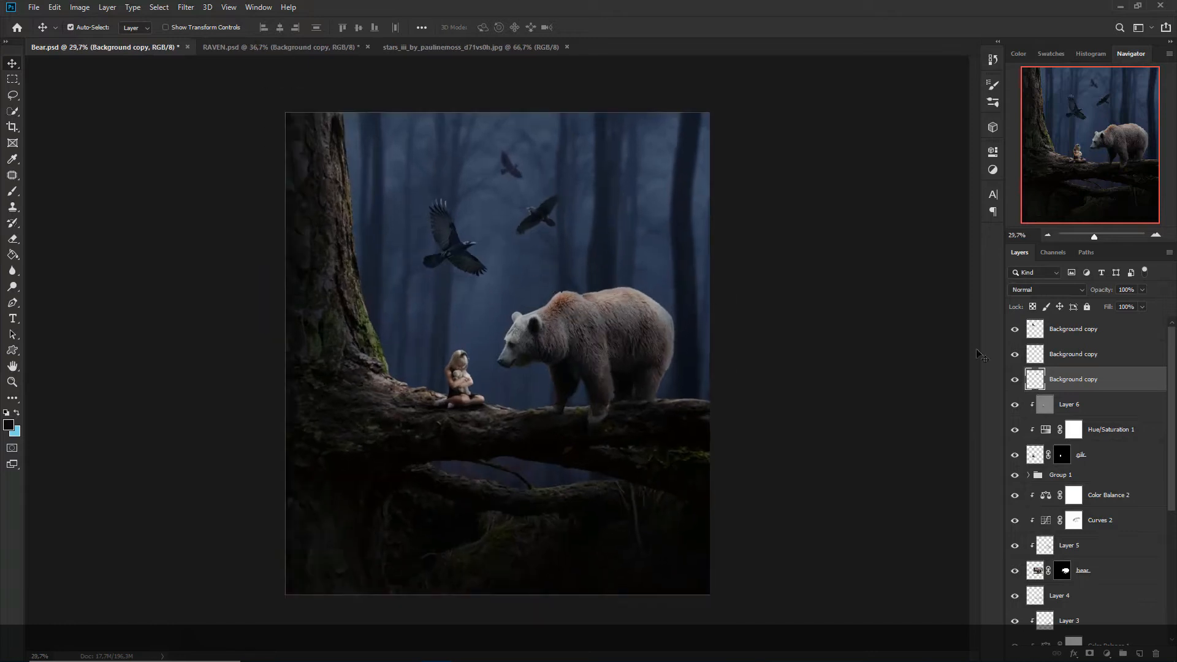
pyautogui.click(1100, 331)
pyautogui.click(1140, 653)
pyautogui.rightClick(20, 191)
pyautogui.click(41, 192)
pyautogui.click(11, 424)
pyautogui.moveTo(851, 459)
pyautogui.mouseDown()
pyautogui.moveTo(841, 438)
pyautogui.moveTo(868, 481)
pyautogui.moveTo(864, 464)
pyautogui.mouseUp()
pyautogui.click(1070, 441)
# Paint a soft light blue glow around the distant raven on the new layer with a 900 px brush
pyautogui.press(']')
pyautogui.press(']')
pyautogui.press(']')
pyautogui.press(']')
pyautogui.press(']')
pyautogui.press(']')
pyautogui.press(']')
pyautogui.press(']')
pyautogui.press(']')
pyautogui.press(']')
pyautogui.press(']')
pyautogui.press(']')
pyautogui.press(']')
pyautogui.press(']')
pyautogui.press(']')
pyautogui.press(']')
pyautogui.press(']')
pyautogui.click(510, 185)
pyautogui.click(514, 164)
pyautogui.click(504, 166)
# Enlarge the glow across the upper forest and blend its layer in Screen mode at 83% opacity
pyautogui.hotkey('ctrl', 't')
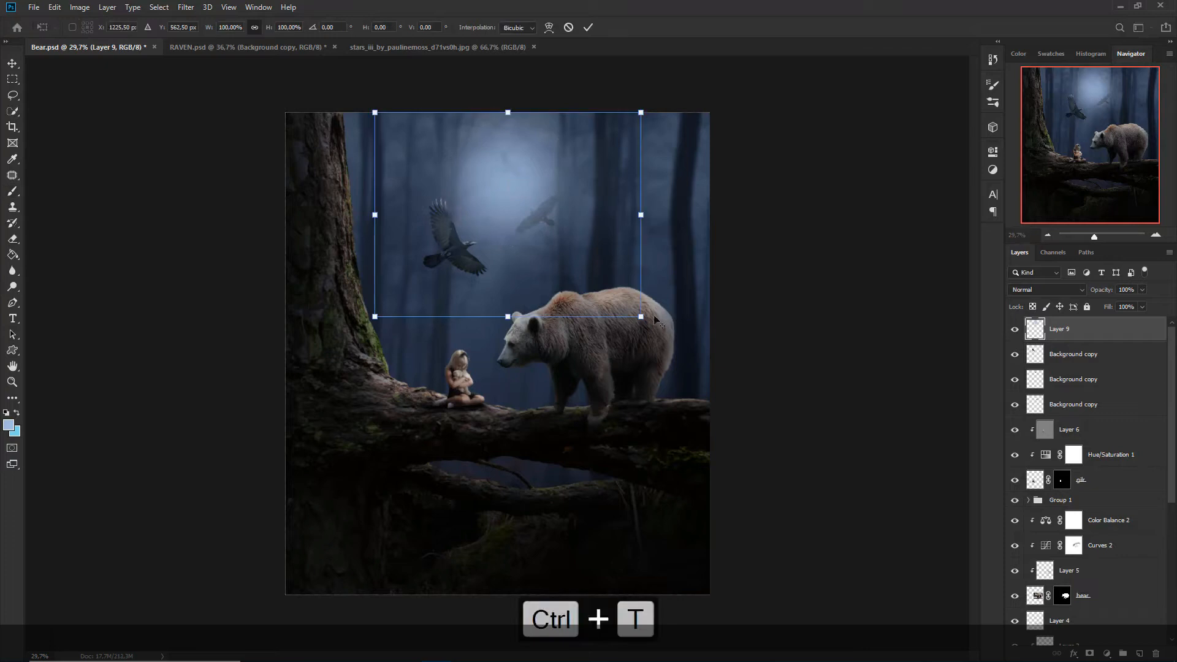
pyautogui.moveTo(640, 317); pyautogui.dragTo(765, 308)
pyautogui.press('Return')
pyautogui.click(1052, 289)
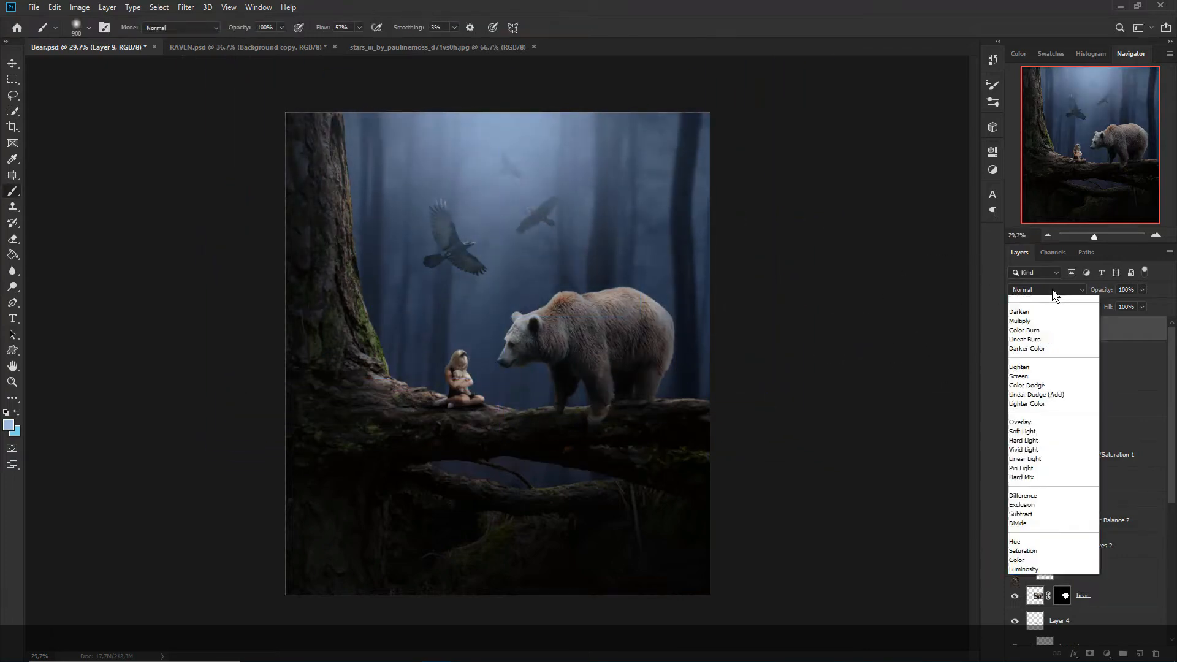
pyautogui.click(1038, 393)
pyautogui.moveTo(1102, 292); pyautogui.dragTo(1098, 292)
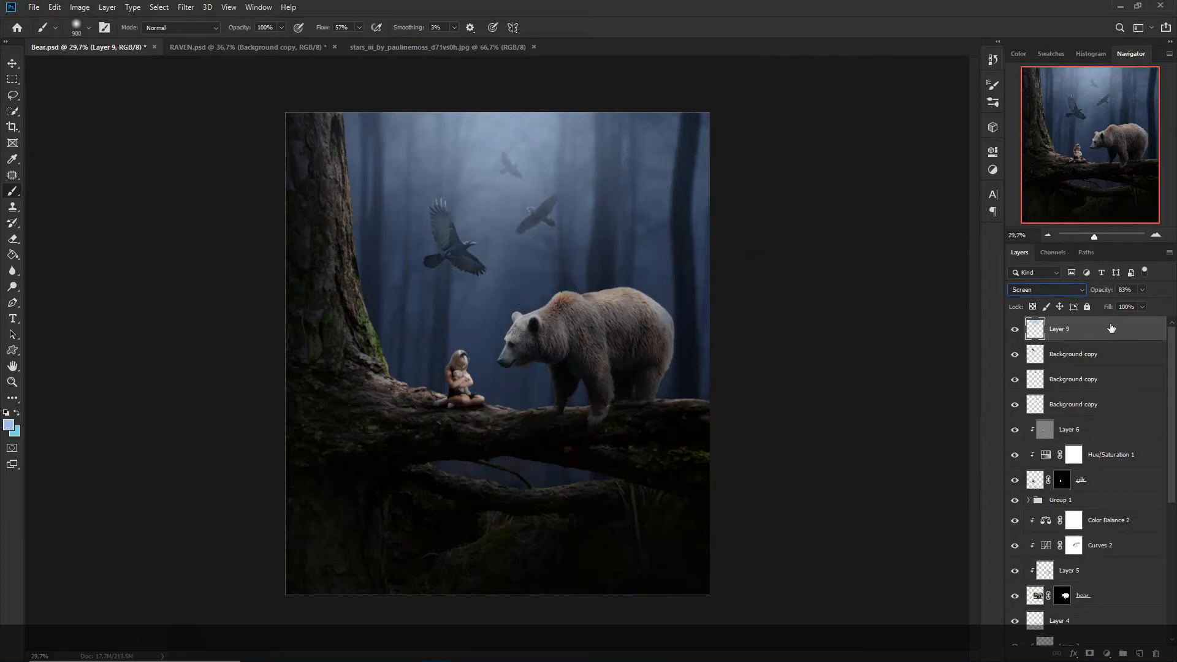
# Copy the starfield image into Bear.psd and scale it up to about 178% so it covers most of the composite
pyautogui.click(7, 67)
pyautogui.click(407, 48)
pyautogui.moveTo(130, 48); pyautogui.dragTo(474, 252)
pyautogui.hotkey('ctrl', 't')
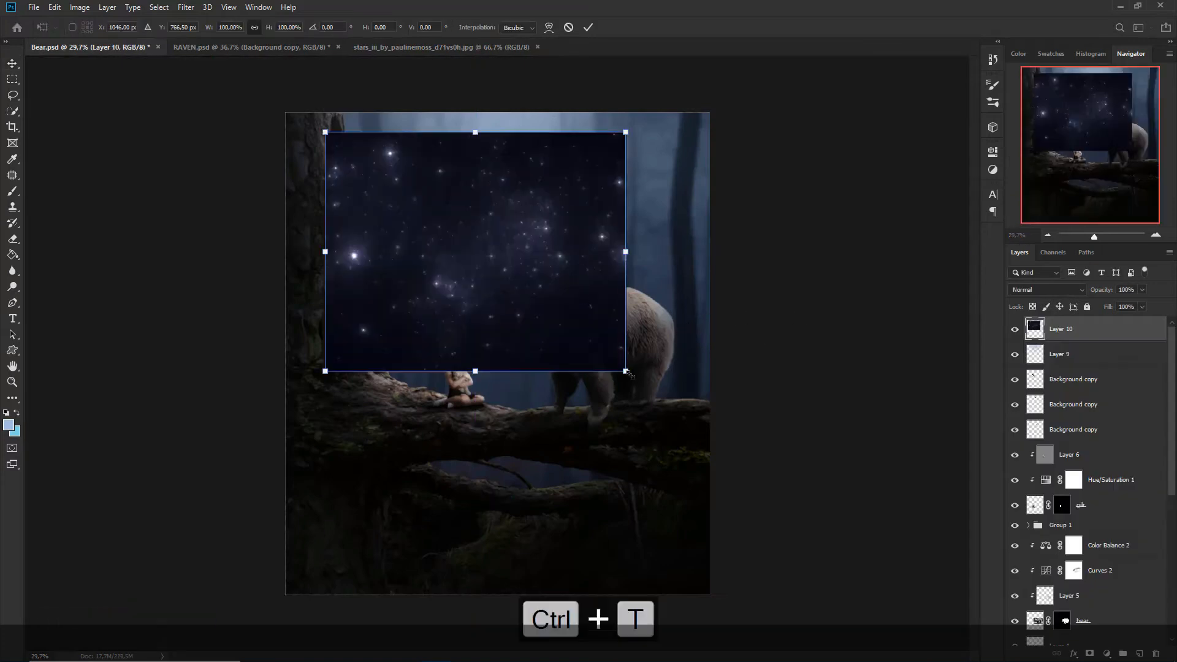
pyautogui.moveTo(627, 373); pyautogui.dragTo(728, 480)
pyautogui.moveTo(683, 382); pyautogui.dragTo(699, 445)
pyautogui.press('Return')
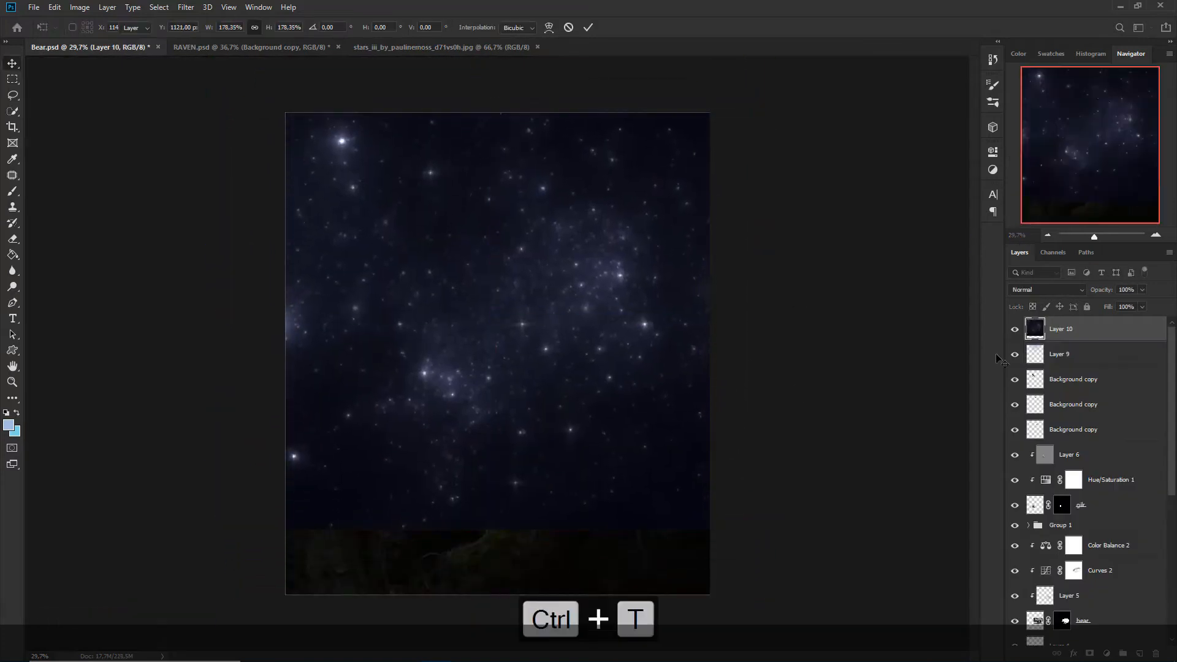
# Blend the starfield layer in Screen mode and darken it using Levels with a white output of 169 and darker midtones
pyautogui.click(1054, 290)
pyautogui.click(1035, 392)
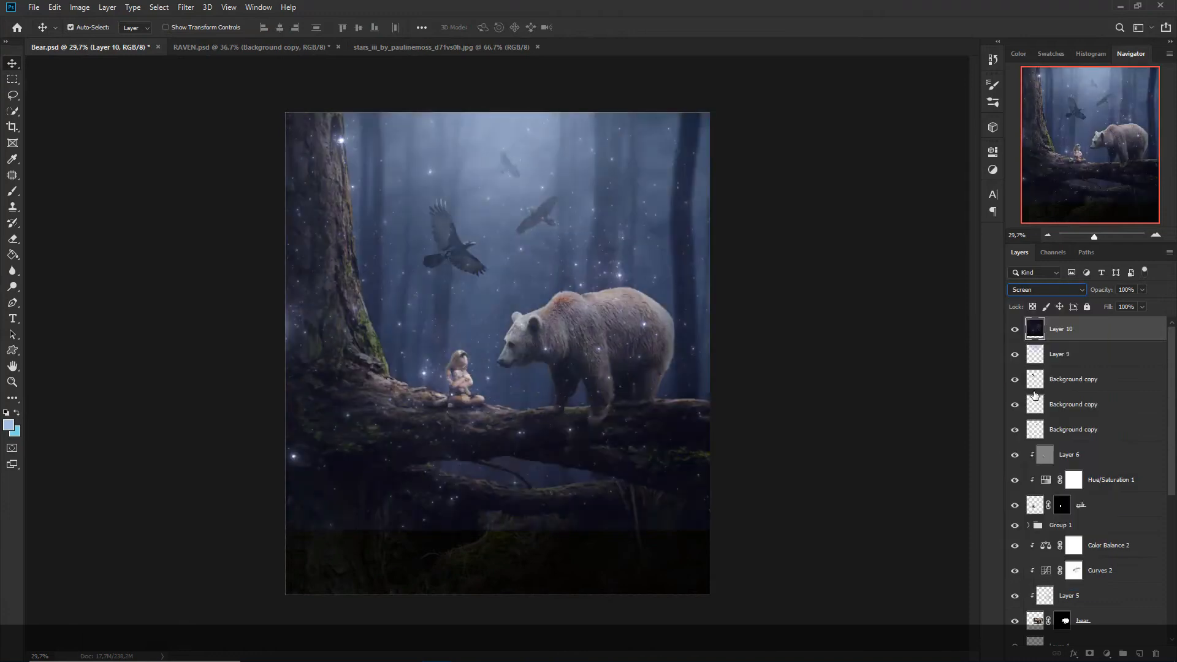
pyautogui.hotkey('ctrl', 'l')
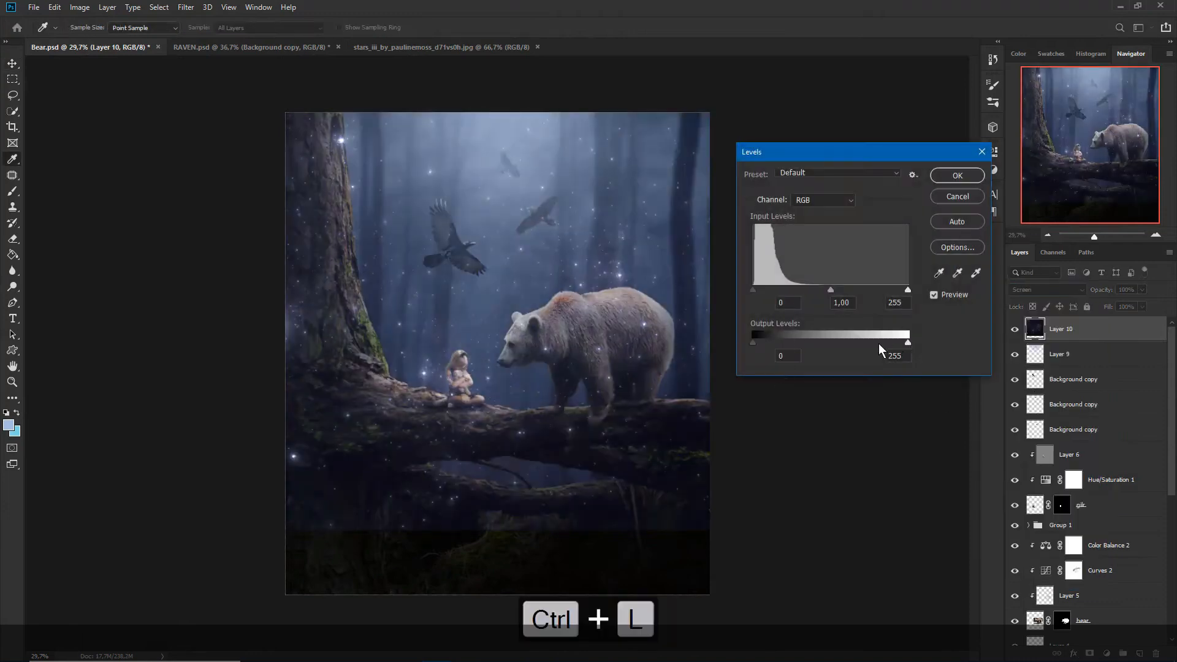
pyautogui.moveTo(908, 342); pyautogui.dragTo(862, 348)
pyautogui.moveTo(840, 290); pyautogui.dragTo(843, 291)
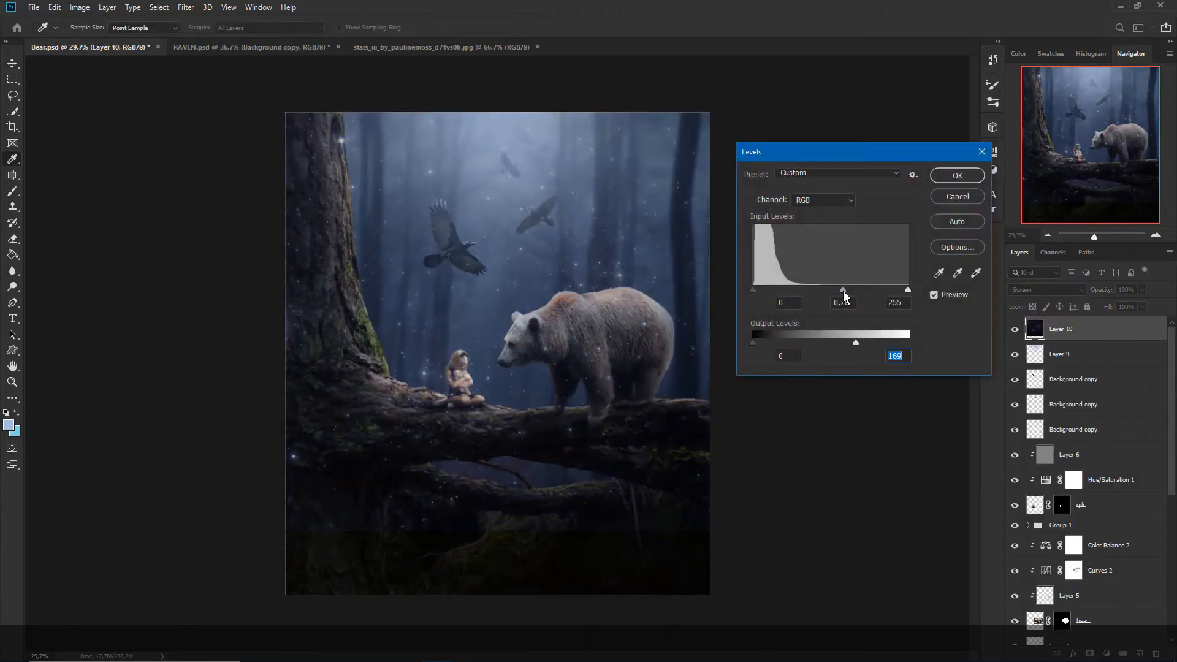
pyautogui.click(846, 291)
pyautogui.click(957, 176)
# Soften the starfield layer with a Gaussian Blur of 2.1 pixels radius
pyautogui.scroll(1, 495, 357)
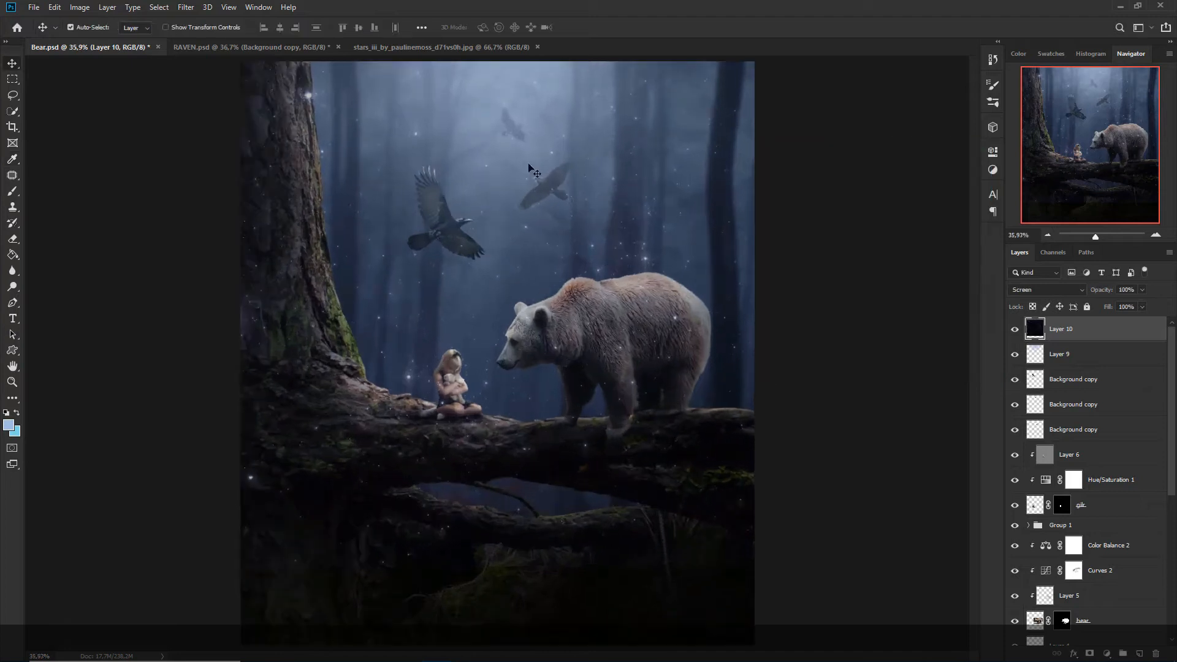
pyautogui.click(186, 7)
pyautogui.moveTo(237, 144)
pyautogui.click(368, 191)
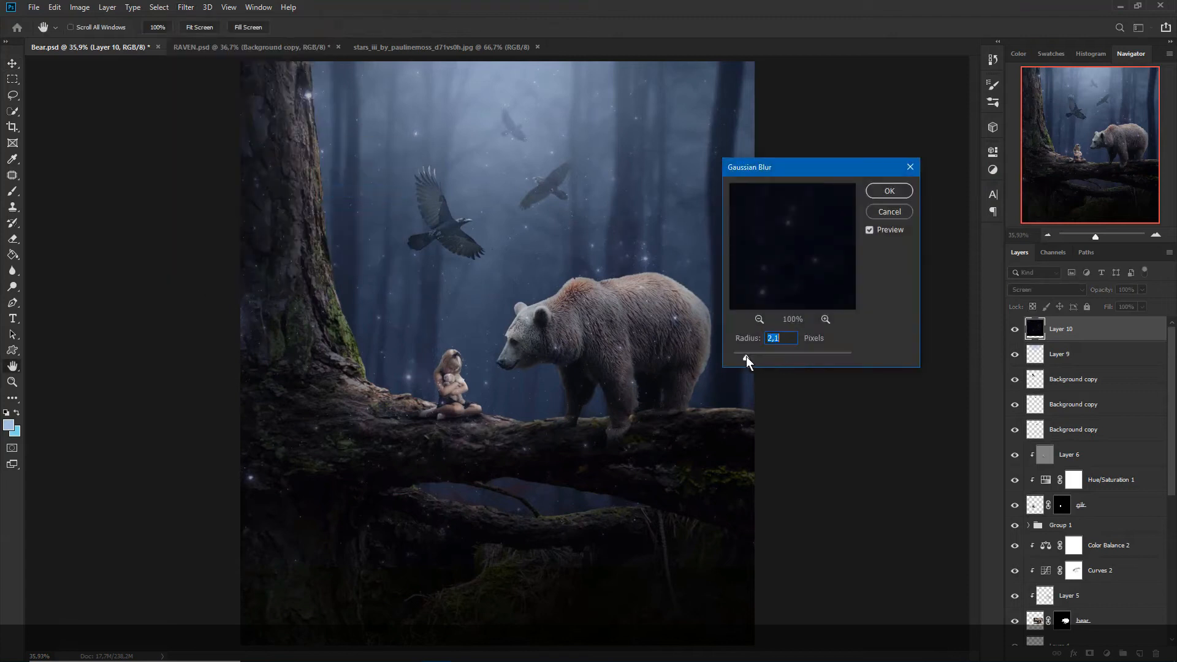
pyautogui.click(889, 192)
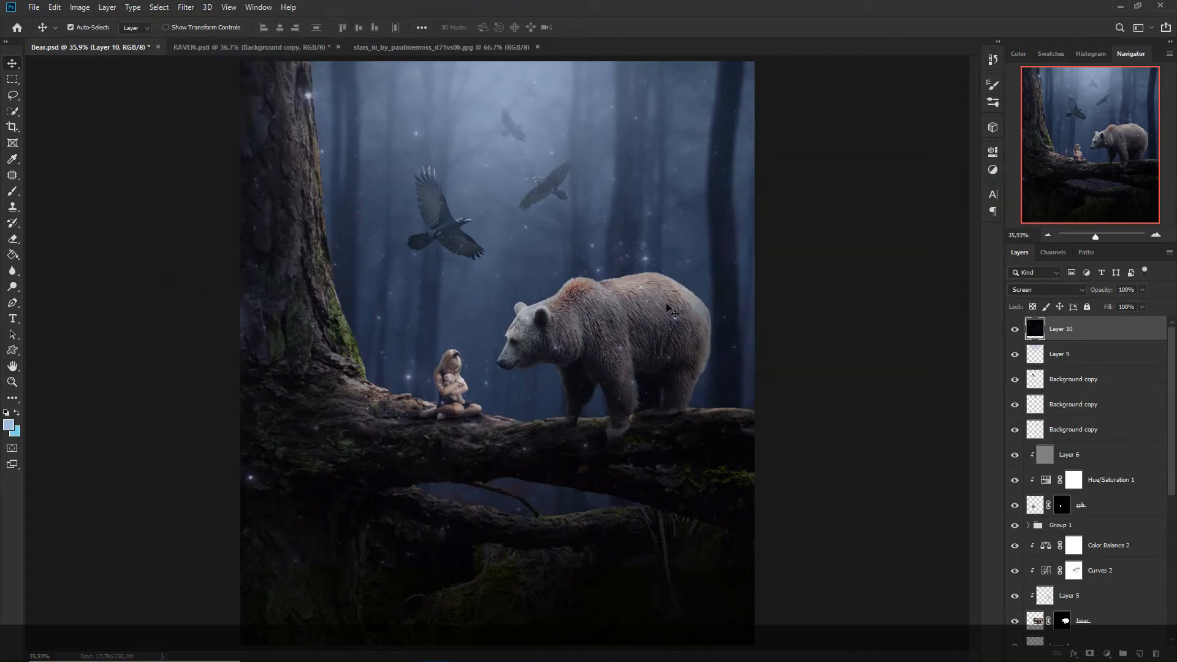
# Flip the starfield layer vertically and resize it to cover the lower part of the image
pyautogui.hotkey('ctrl', 't')
pyautogui.rightClick(641, 445)
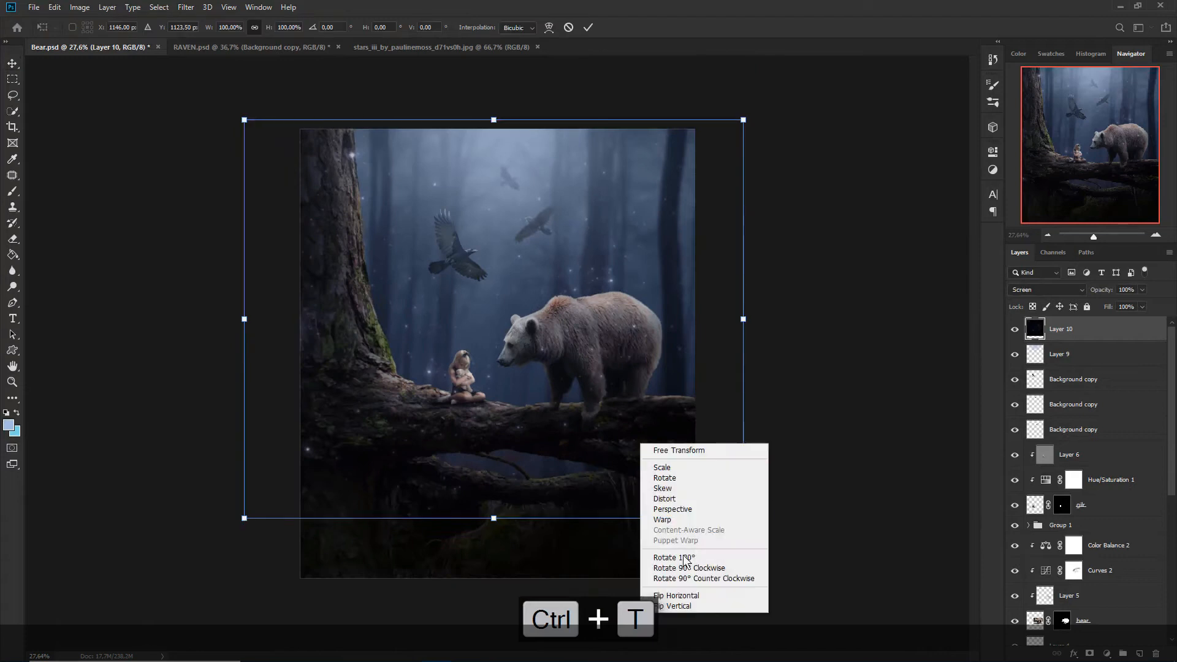
pyautogui.click(690, 607)
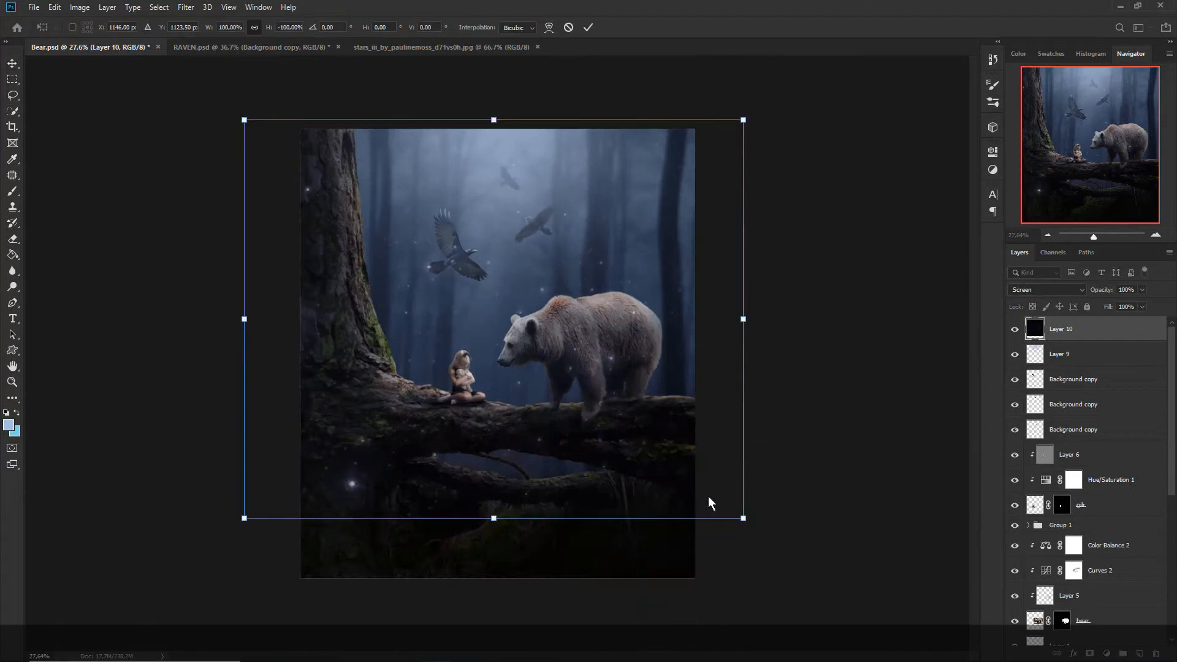
pyautogui.moveTo(743, 518); pyautogui.dragTo(714, 538)
pyautogui.press('Return')
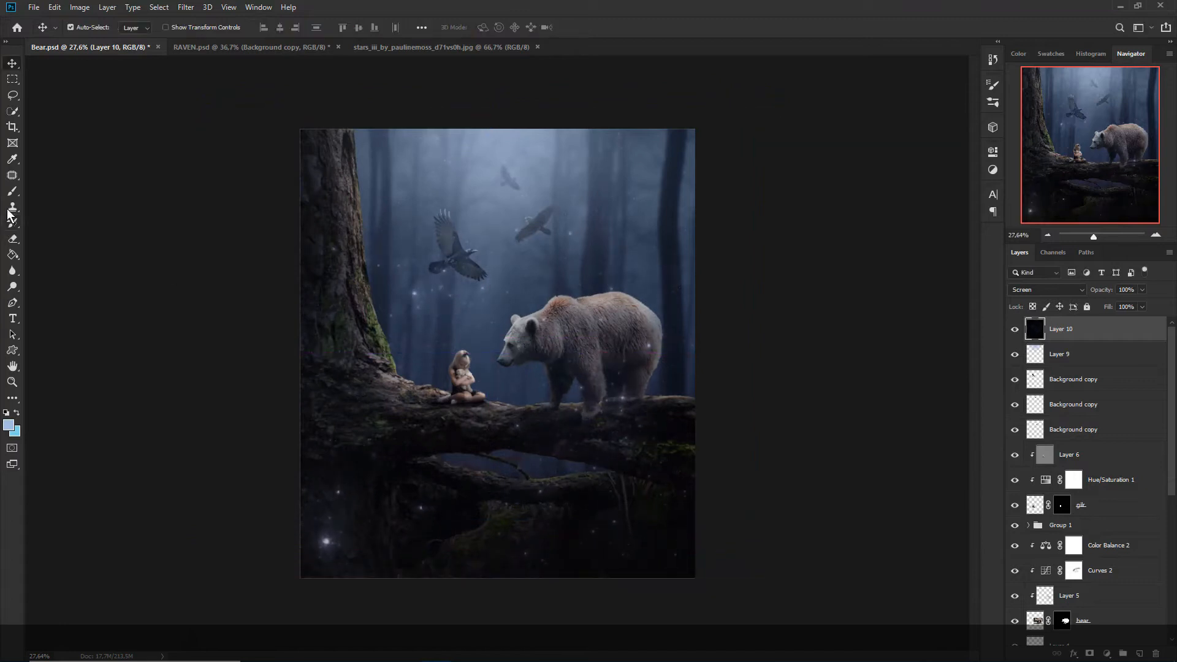
# Fade the stars in the lower forest and over the bear using a soft 500 px Eraser at 29% opacity
pyautogui.click(13, 238)
pyautogui.click(46, 240)
pyautogui.moveTo(338, 533); pyautogui.dragTo(529, 568)
pyautogui.moveTo(195, 30); pyautogui.dragTo(154, 41)
pyautogui.hotkey('ctrl', 'z')
pyautogui.hotkey('ctrl', 'z')
pyautogui.moveTo(312, 567)
pyautogui.mouseDown()
pyautogui.moveTo(341, 546)
pyautogui.moveTo(314, 552)
pyautogui.moveTo(465, 568)
pyautogui.mouseUp()
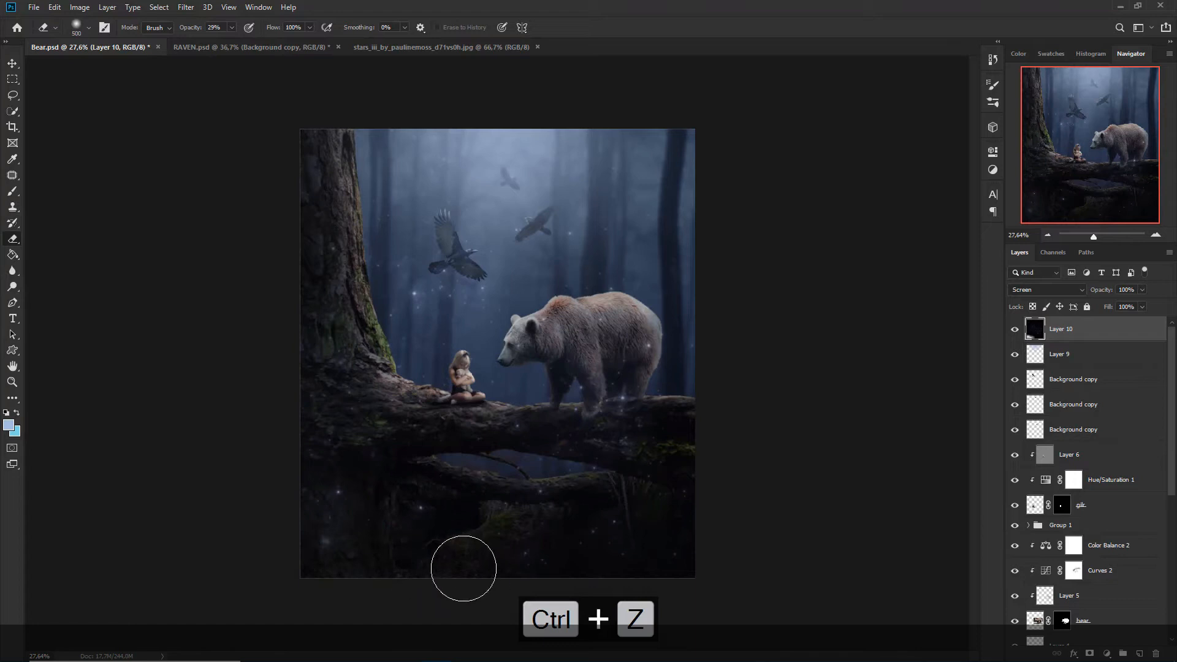
pyautogui.moveTo(609, 476)
pyautogui.mouseDown()
pyautogui.moveTo(616, 385)
pyautogui.moveTo(637, 360)
pyautogui.moveTo(584, 397)
pyautogui.mouseUp()
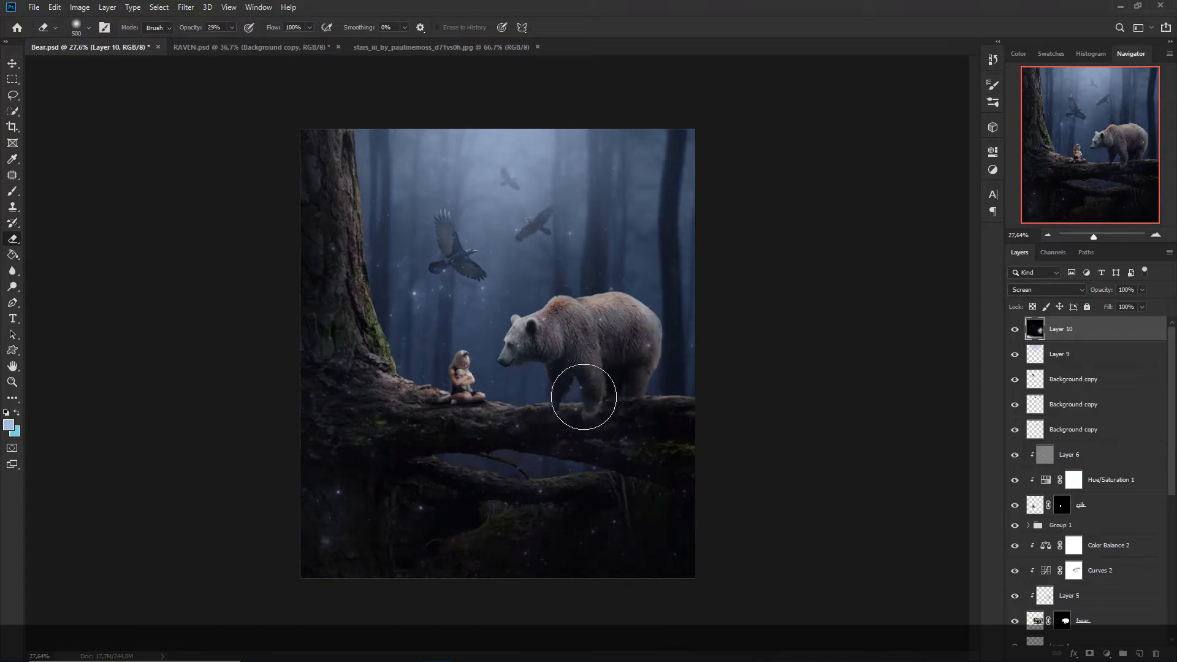
# Erase more of the starfield around the tree trunk, the background trees and the dark ground below the log
pyautogui.scroll(2, 499, 351)
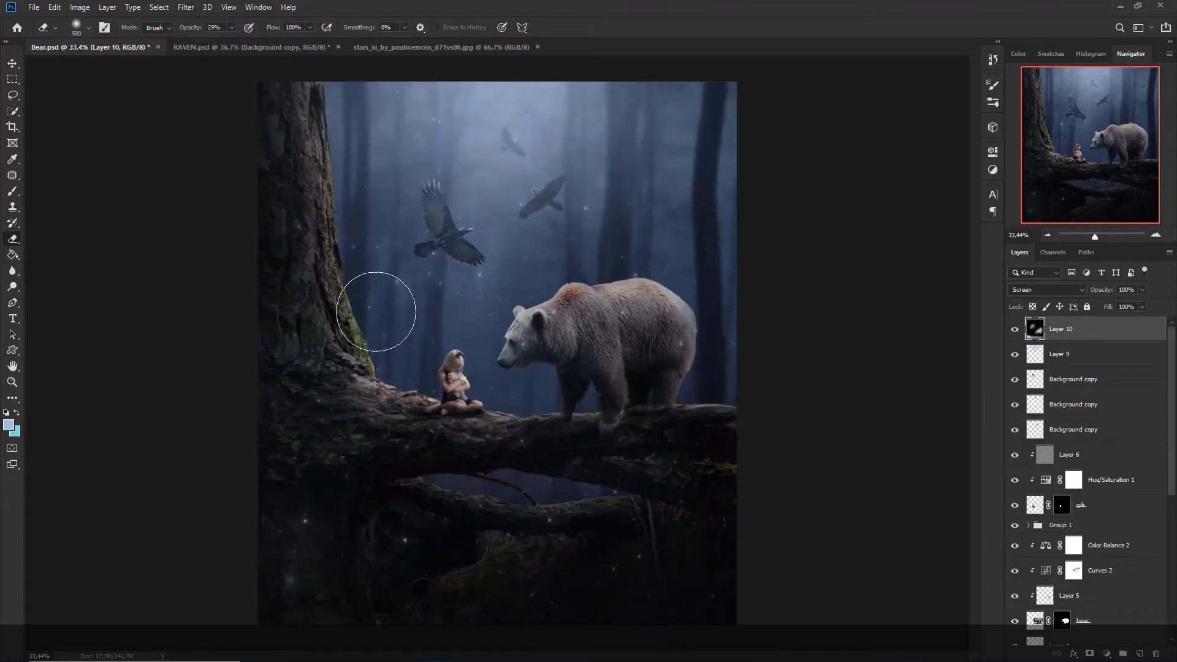
pyautogui.scroll(-1, 328, 368)
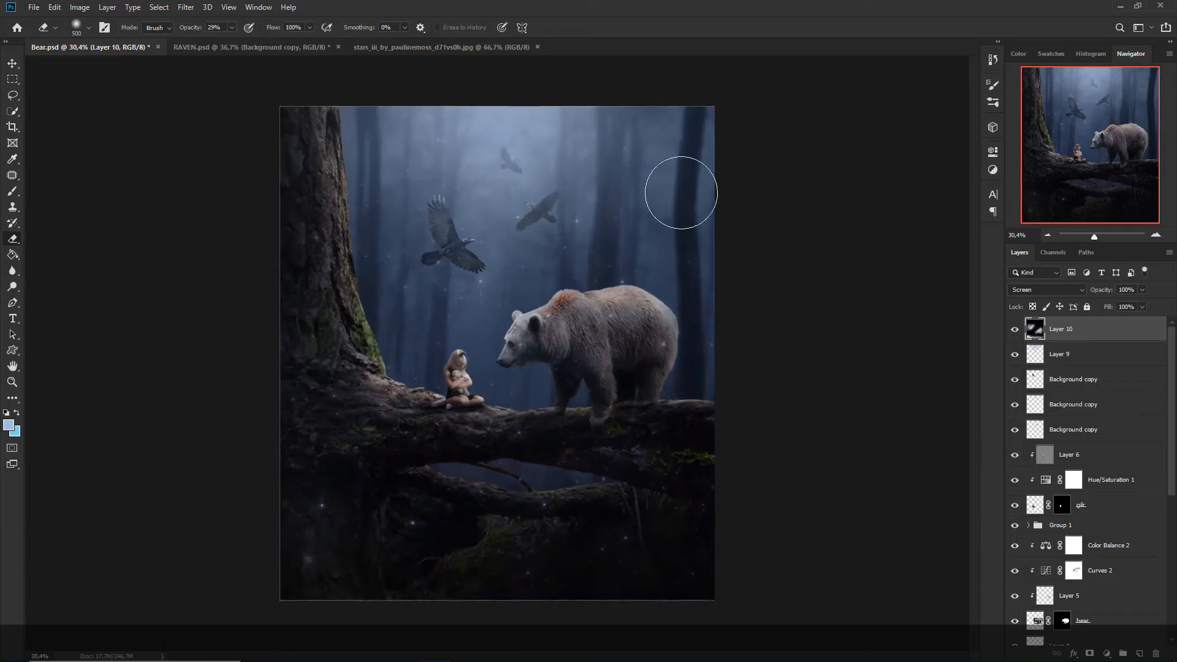
pyautogui.moveTo(618, 564)
pyautogui.mouseDown()
pyautogui.moveTo(533, 570)
pyautogui.moveTo(358, 539)
pyautogui.moveTo(598, 563)
pyautogui.mouseUp()
pyautogui.scroll(1, 598, 563)
pyautogui.scroll(-3, 581, 536)
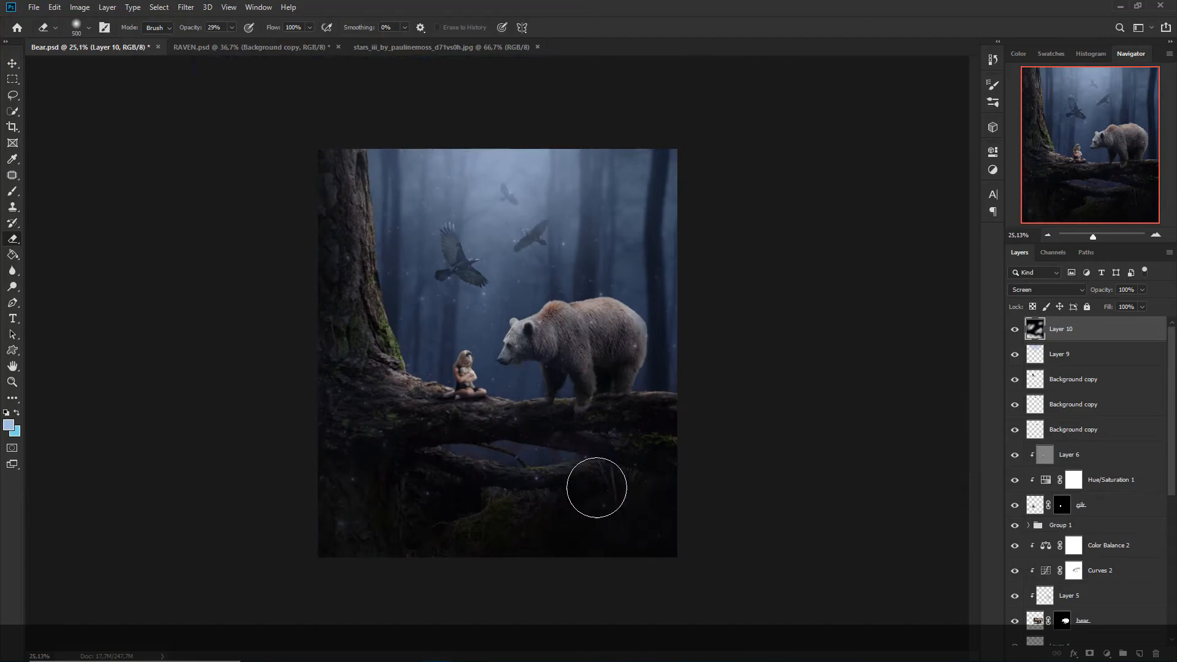
pyautogui.scroll(2, 670, 468)
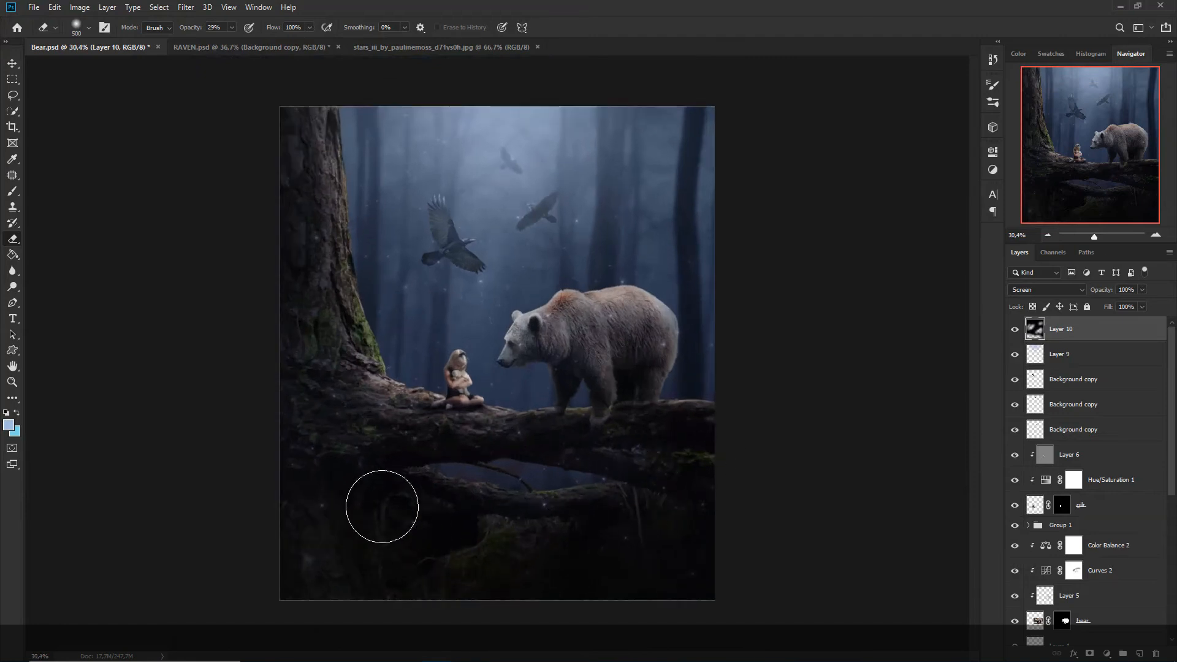
pyautogui.scroll(1, 583, 404)
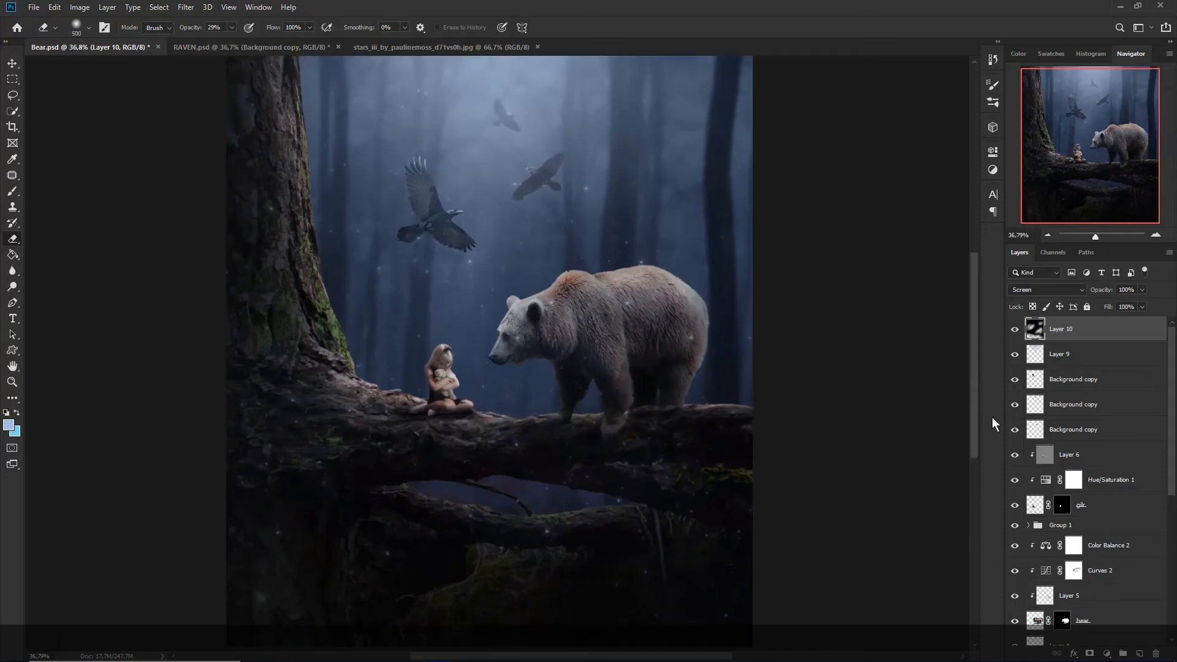
# Apply a Color Balance to the girl layer's midtones with Cyan-Red at -16 and Yellow-Blue at +26
pyautogui.click(1091, 509)
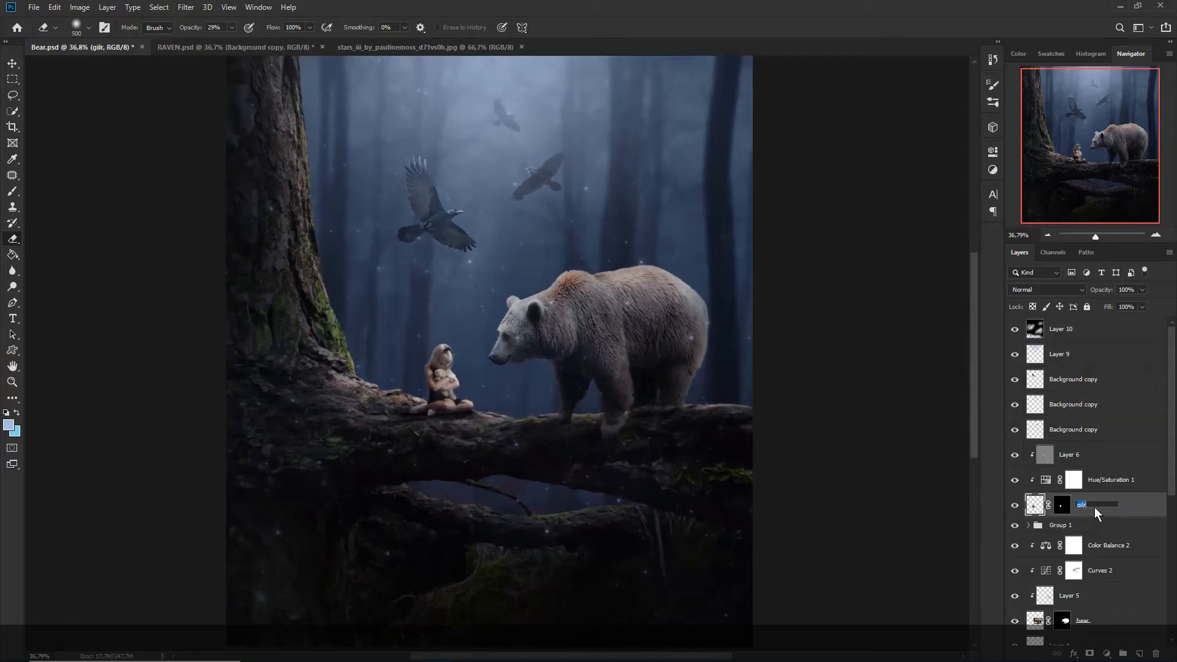
pyautogui.click(1147, 512)
pyautogui.hotkey('ctrl', 'b')
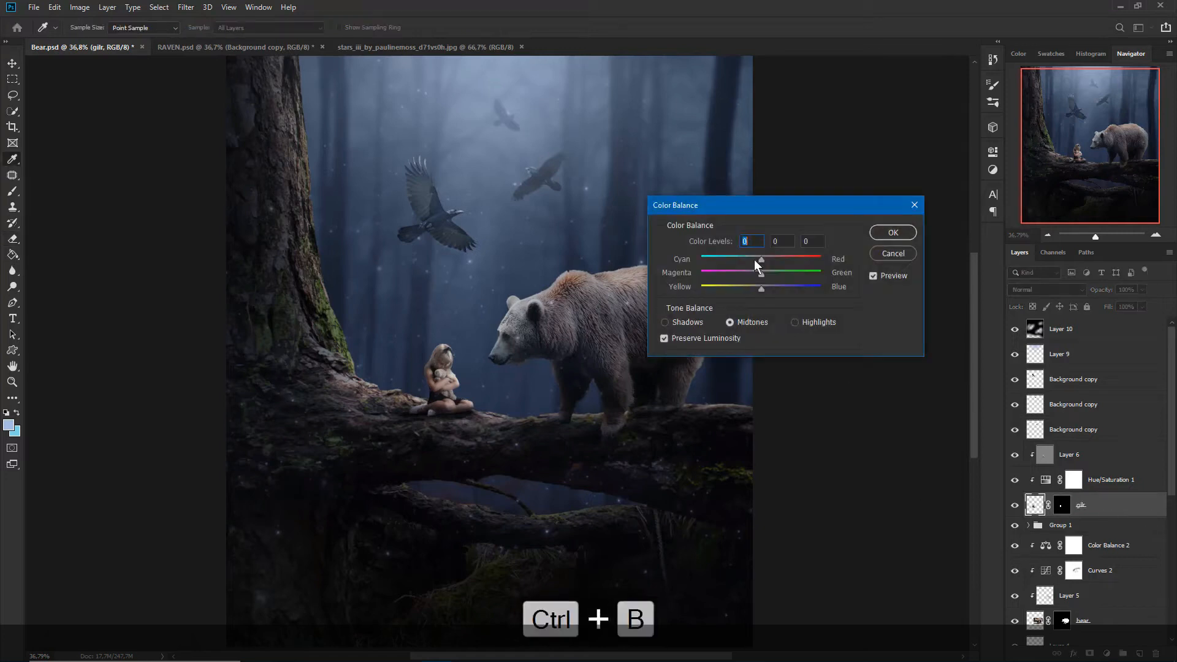
pyautogui.moveTo(764, 289)
pyautogui.mouseDown()
pyautogui.moveTo(747, 291)
pyautogui.moveTo(825, 289)
pyautogui.moveTo(763, 287)
pyautogui.moveTo(802, 287)
pyautogui.moveTo(776, 289)
pyautogui.mouseUp()
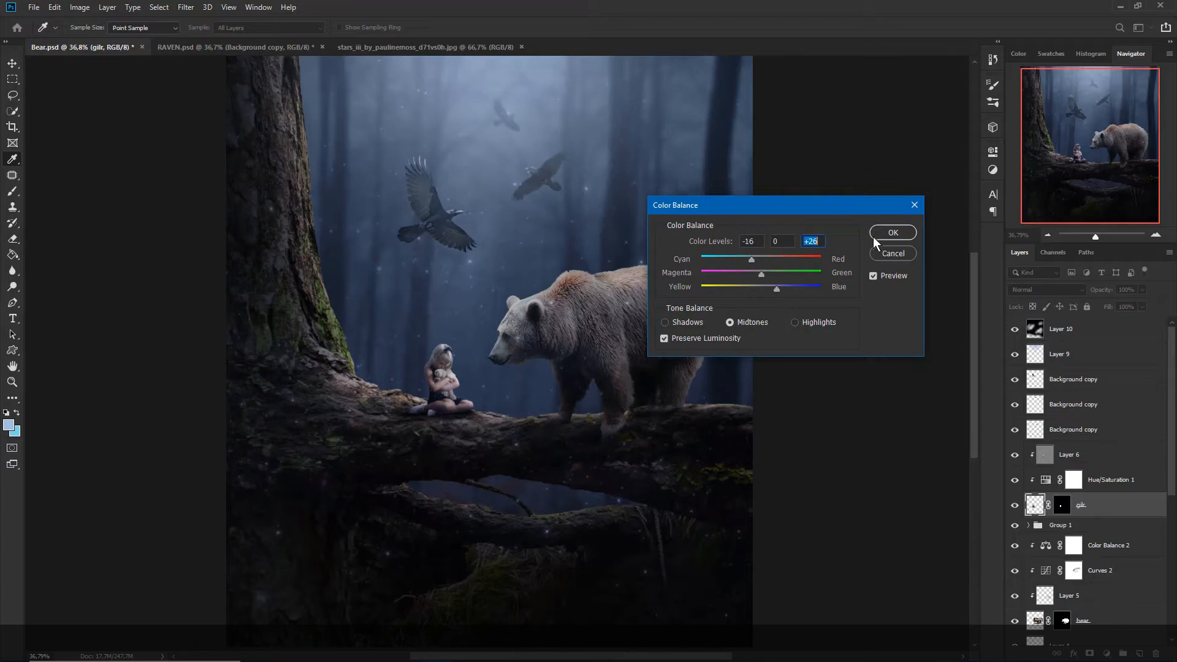
pyautogui.click(893, 232)
# Add a Color Balance adjustment layer above the starfield layer and shift the midtones toward cyan and blue
pyautogui.press('e')
pyautogui.click(1111, 336)
pyautogui.scroll(-3, 576, 395)
pyautogui.scroll(1, 579, 391)
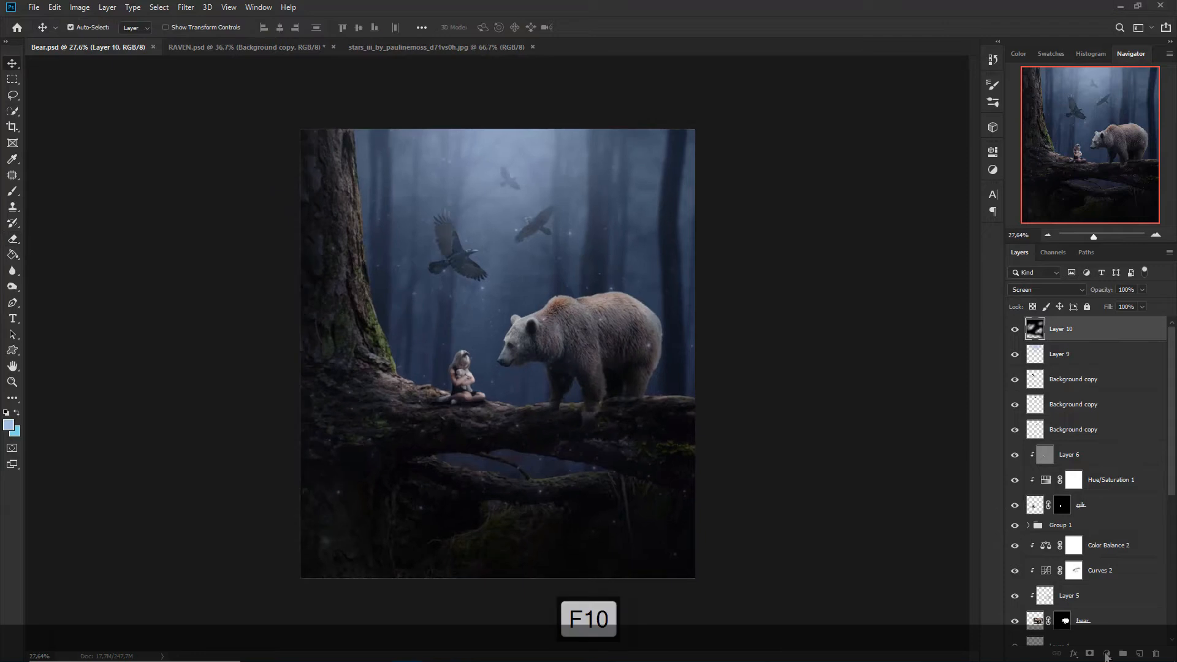
pyautogui.click(1106, 654)
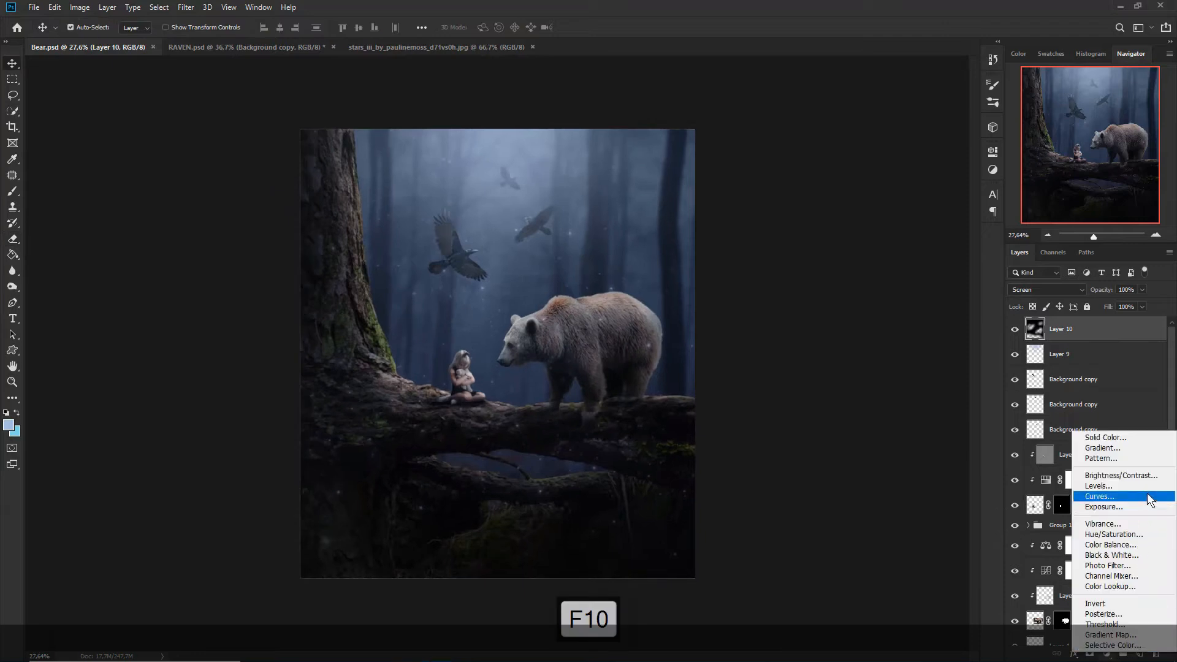
pyautogui.click(1137, 545)
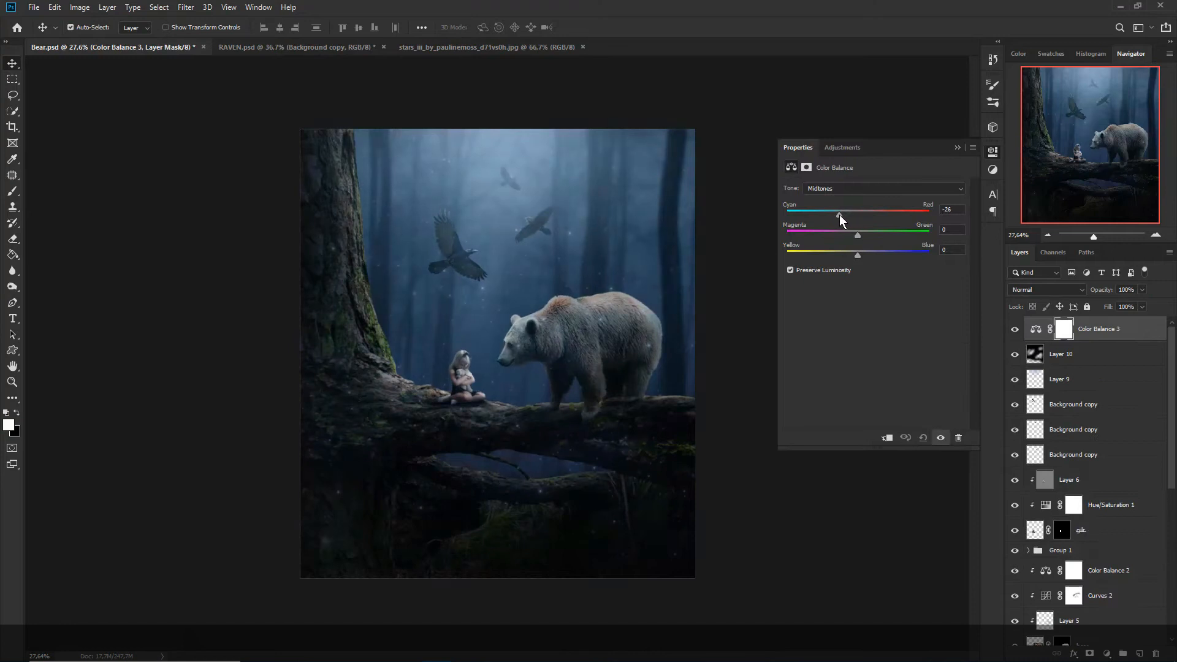
pyautogui.moveTo(867, 252)
pyautogui.mouseDown()
pyautogui.moveTo(841, 255)
pyautogui.moveTo(866, 252)
pyautogui.mouseUp()
pyautogui.click(955, 147)
# Add a Levels adjustment layer on top and set the Blue channel's output levels to 12 and 223
pyautogui.click(1107, 653)
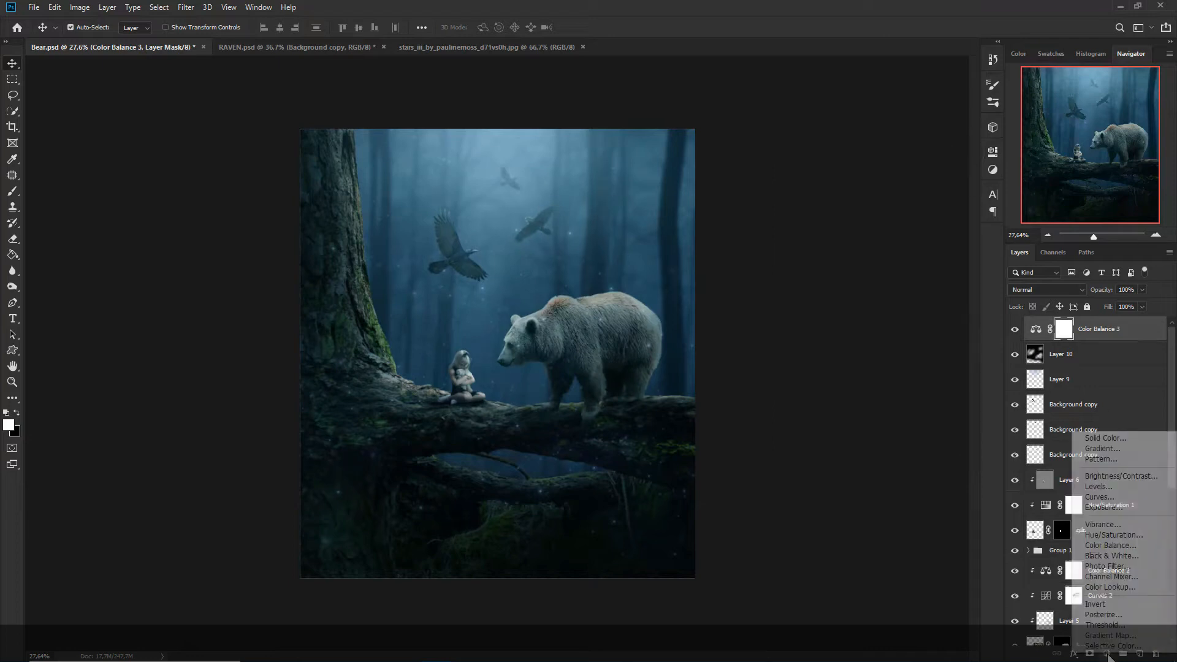
pyautogui.click(1123, 486)
pyautogui.click(837, 209)
pyautogui.click(827, 250)
pyautogui.moveTo(809, 311); pyautogui.dragTo(813, 313)
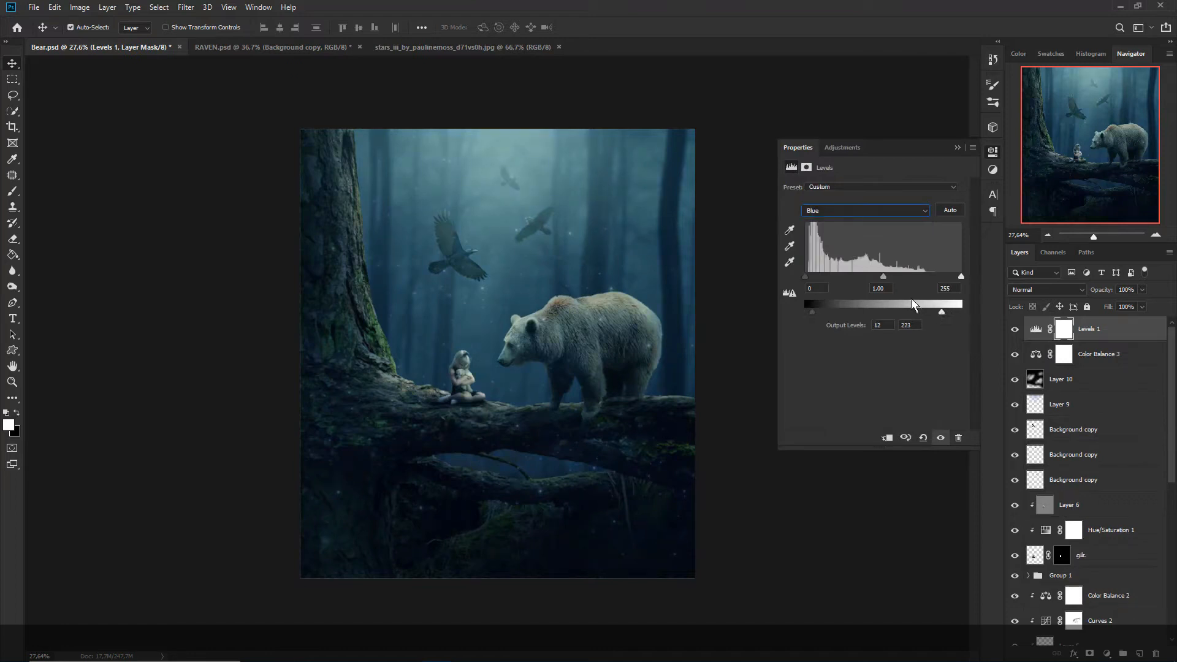
# Adjust the Green channel's black output level in the Levels layer and set the Red channel's black output level to 5
pyautogui.click(873, 210)
pyautogui.click(862, 239)
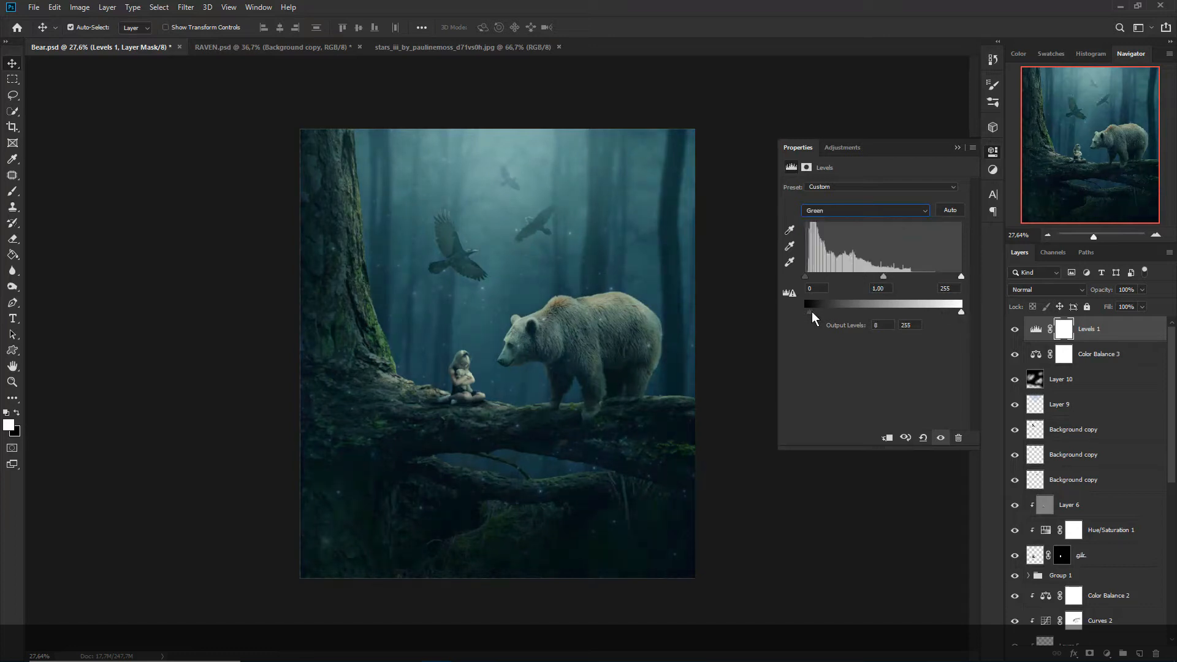
pyautogui.moveTo(812, 312); pyautogui.dragTo(810, 311)
pyautogui.click(838, 209)
pyautogui.click(834, 225)
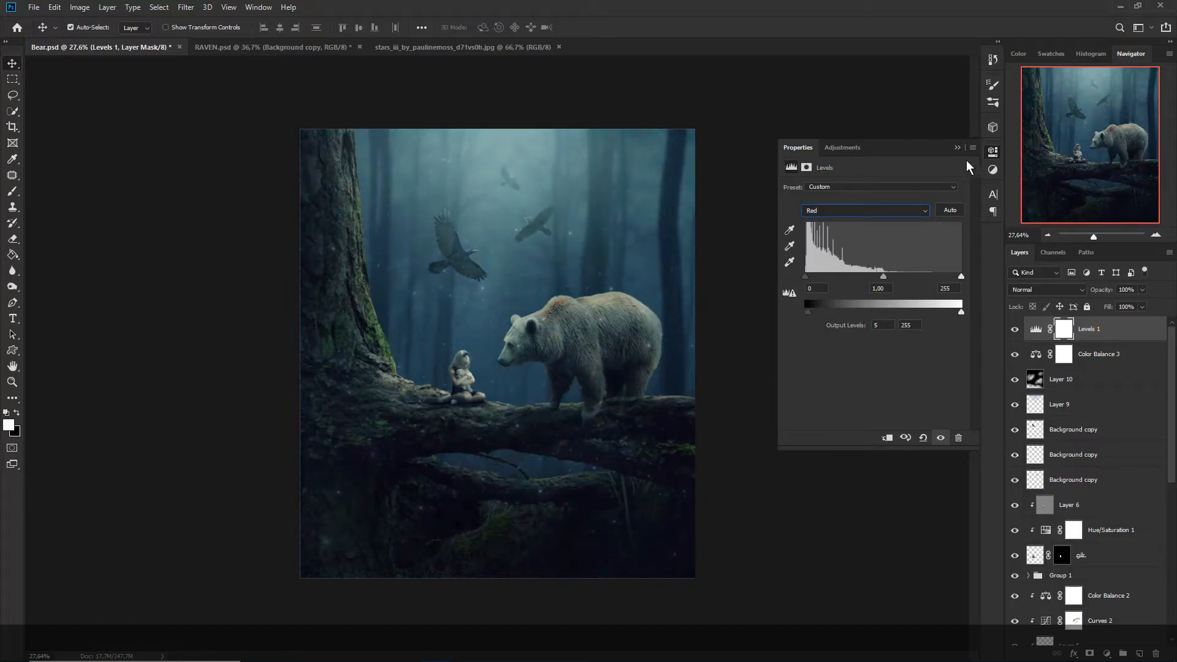
pyautogui.click(957, 147)
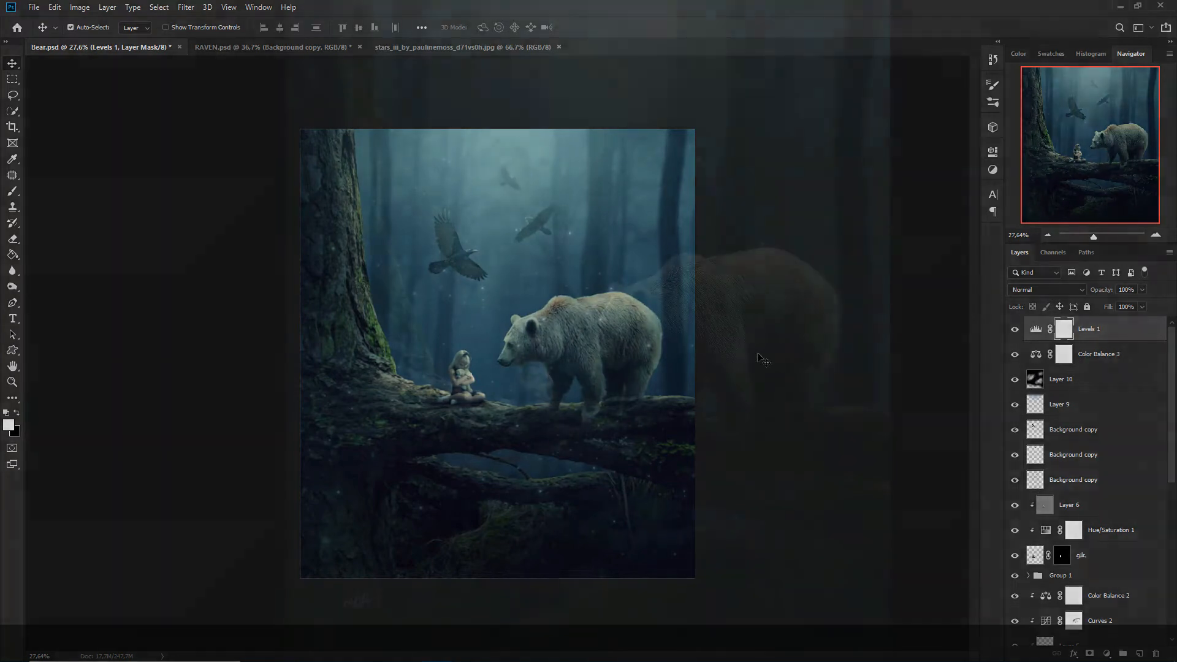
pyautogui.press('F10')
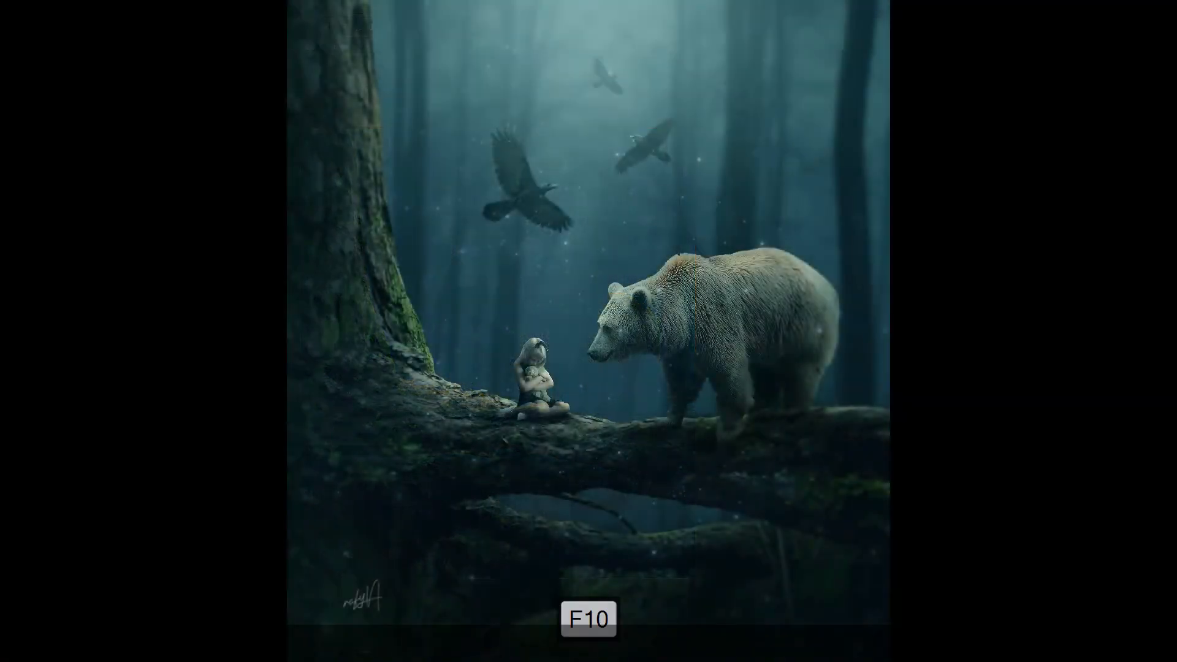